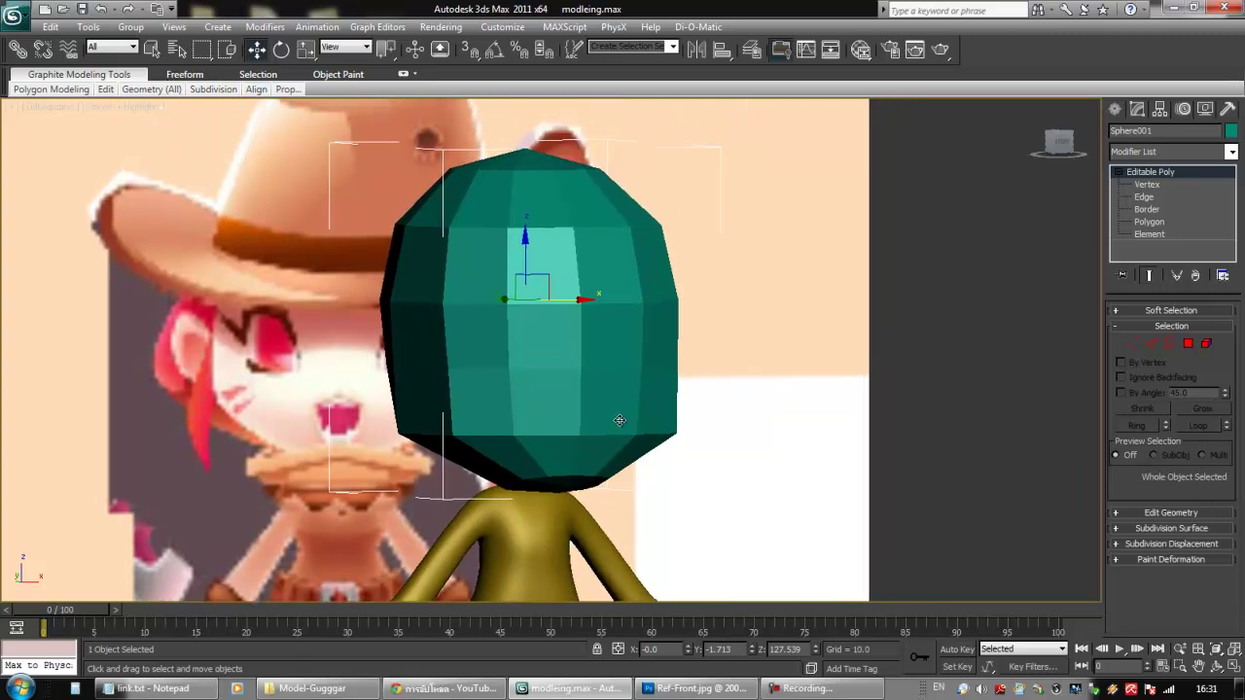
Make the head mesh see-through in its object properties so the face reference shows through it in the front view
middle_click_drag(646, 388, 581, 403, "alt")
middle_click_drag(776, 331, 831, 322, "alt")
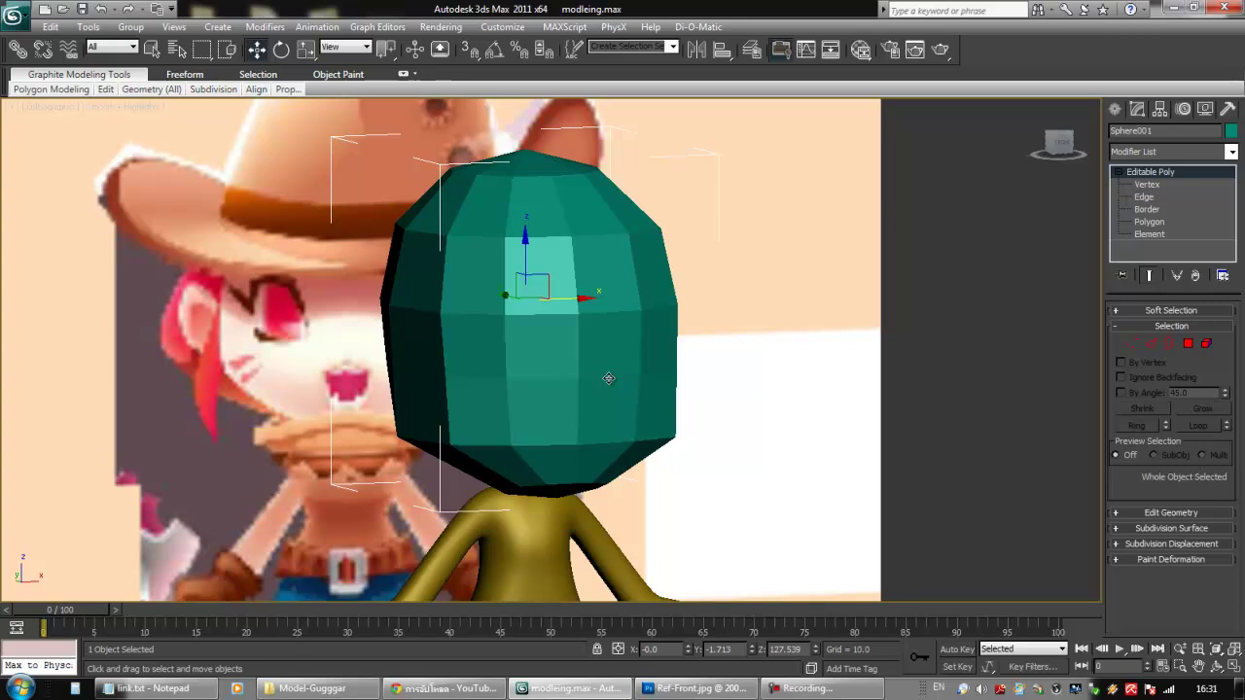
key("f")
middle_click_drag(564, 107, 526, 398)
scroll(526, 398, "up", 4)
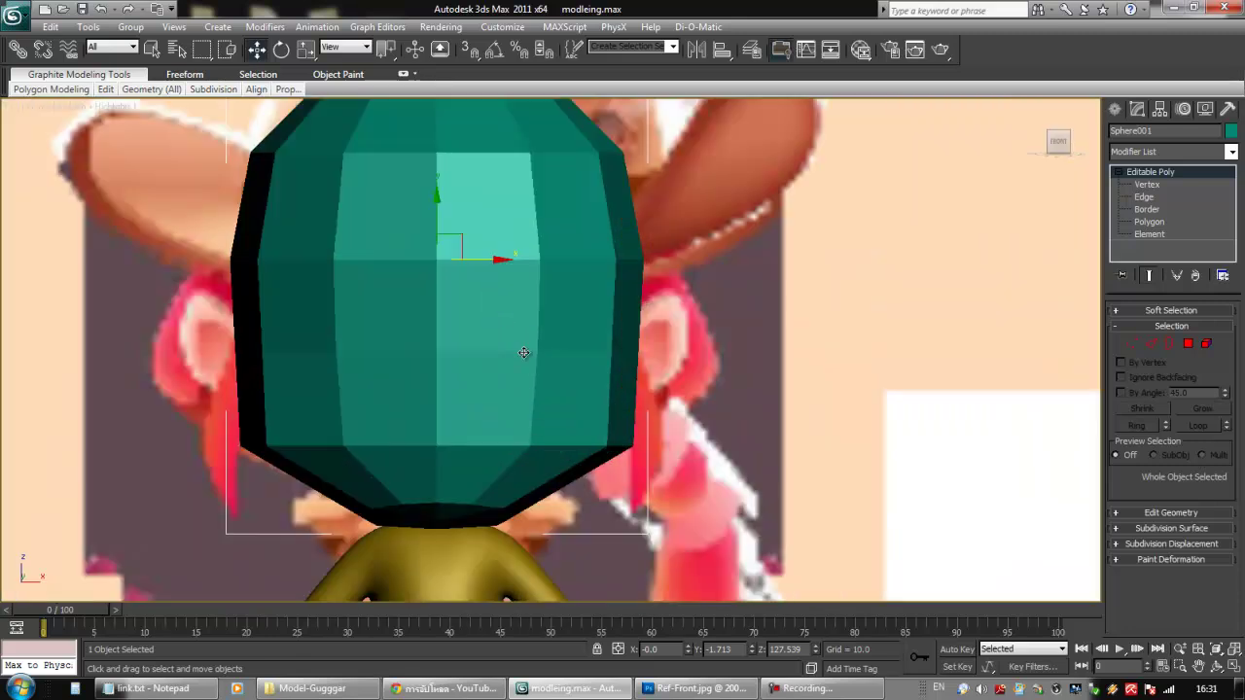
right_click(492, 336)
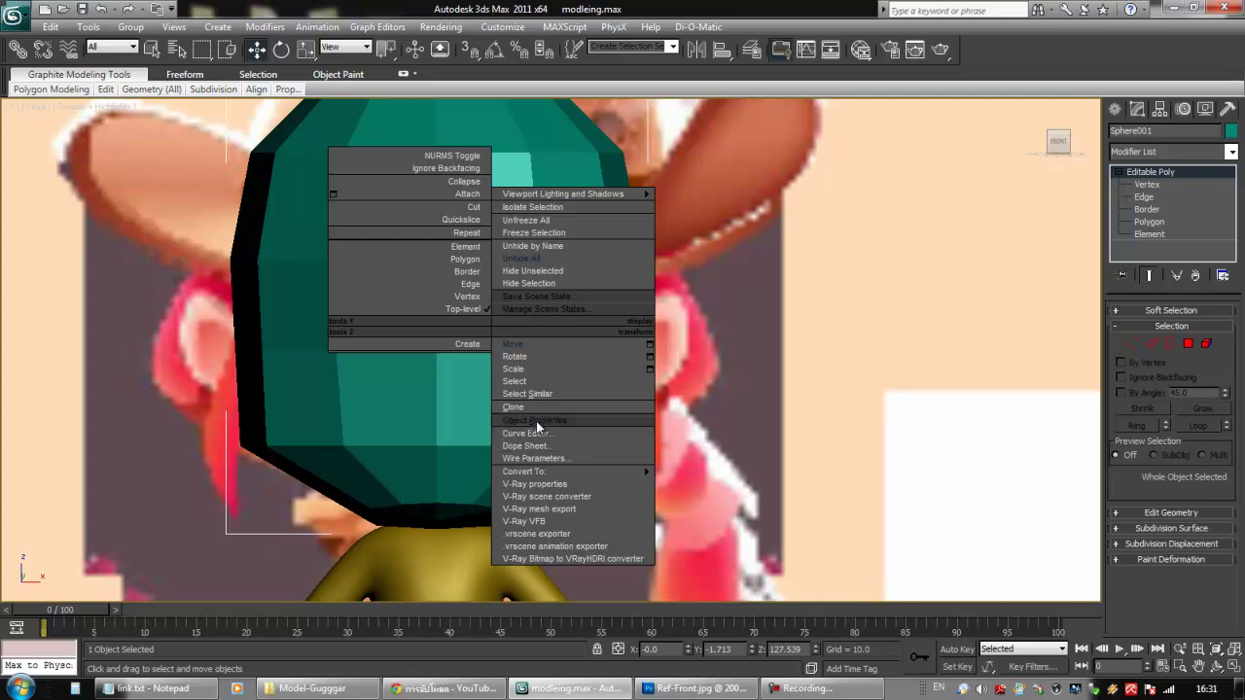
left_click(535, 420)
left_click(602, 355)
left_click(779, 560)
middle_click_drag(549, 410, 626, 408)
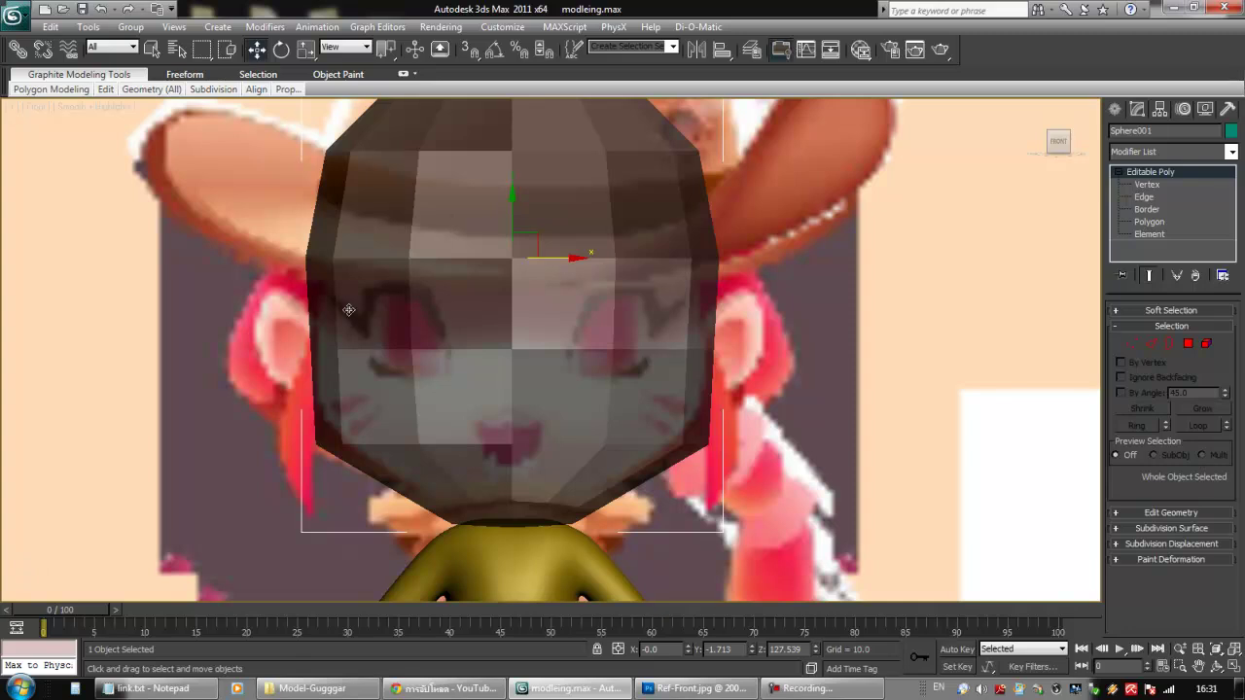
Start editing the head mesh at vertex level with edged faces displayed
left_click(1130, 345)
key("1")
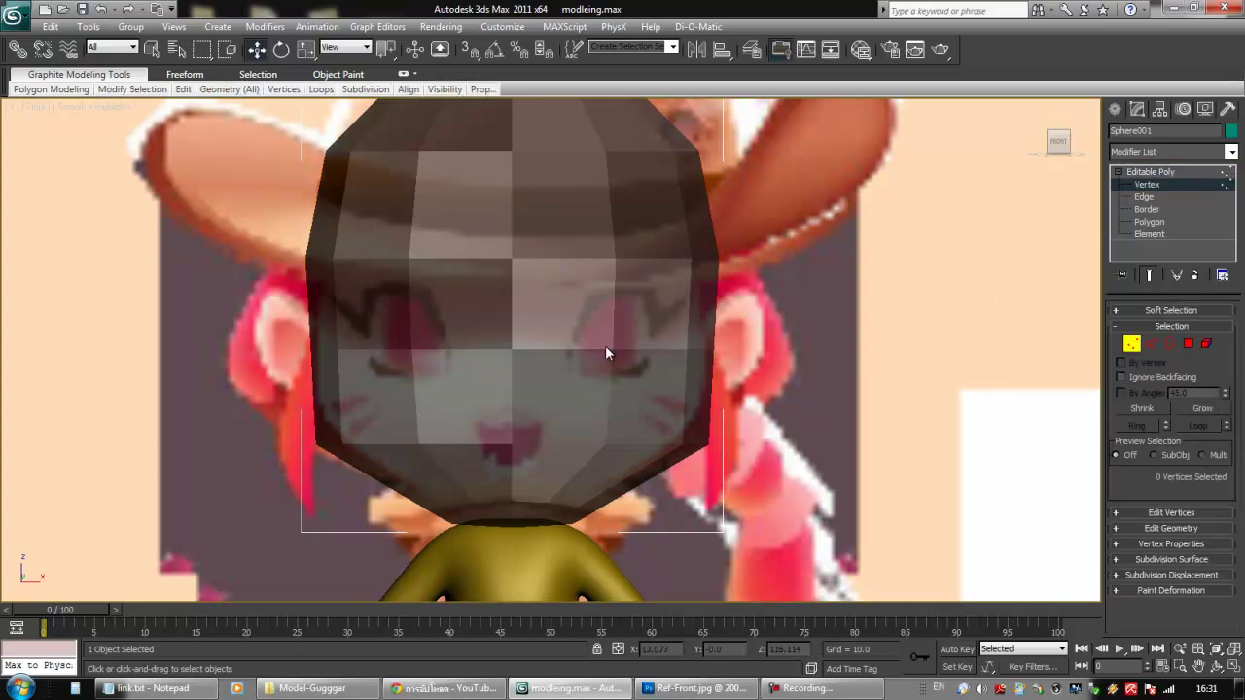
key("F4")
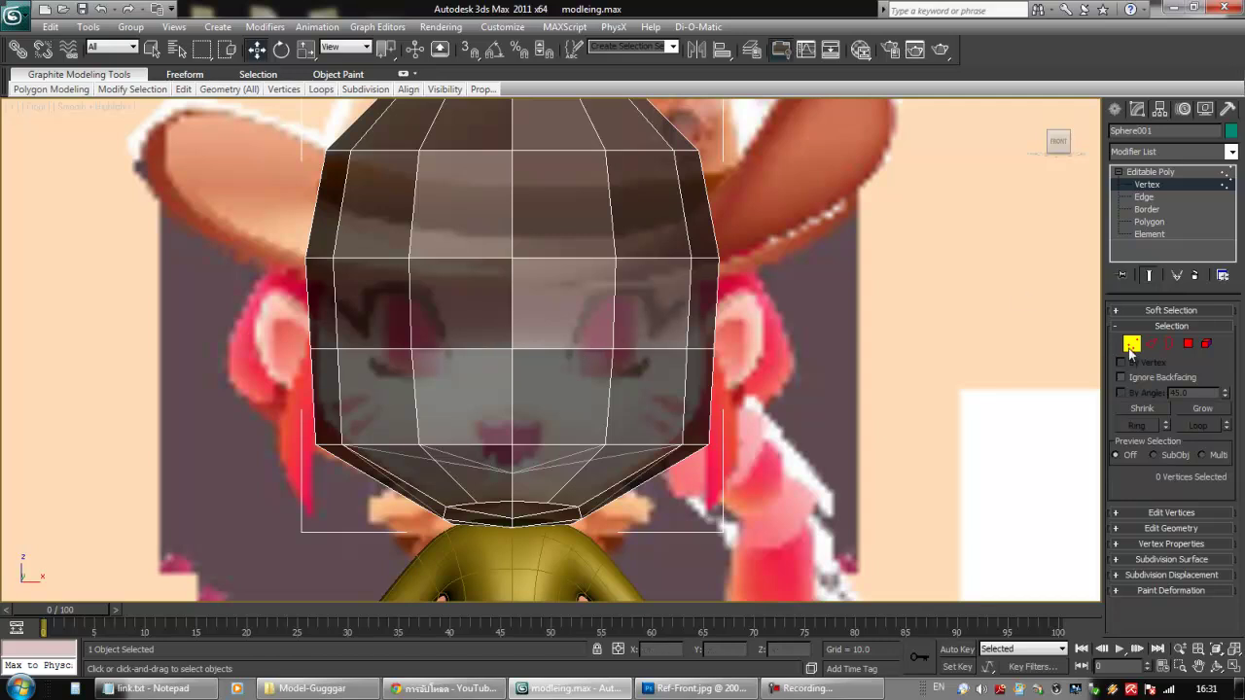
Chamfer the vertex over the left-hand eye of the reference into a diamond about the size of the eye
left_click(613, 348)
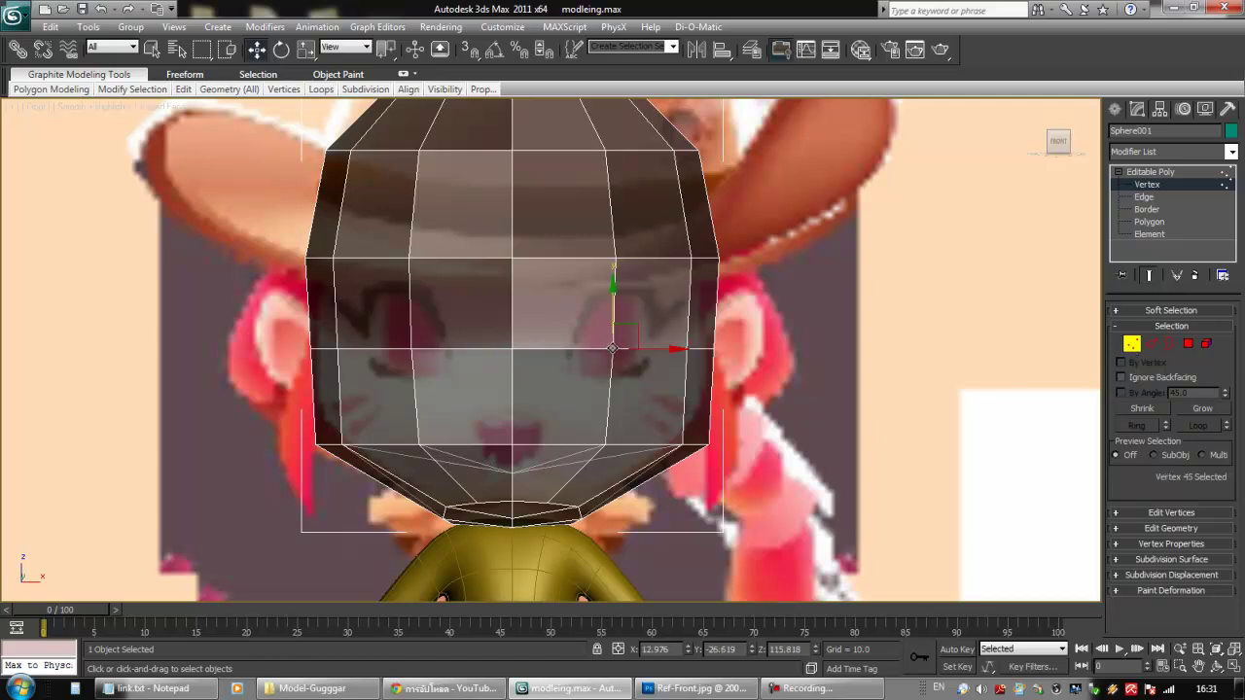
left_click(410, 350)
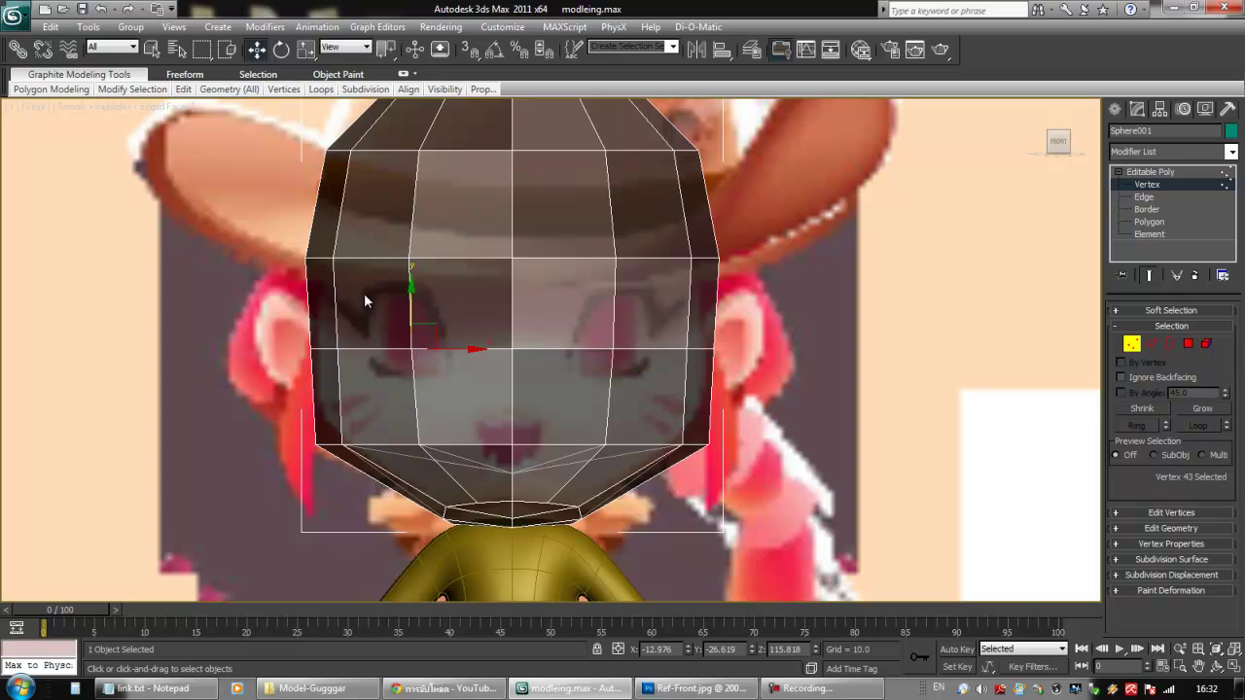
right_click(409, 347)
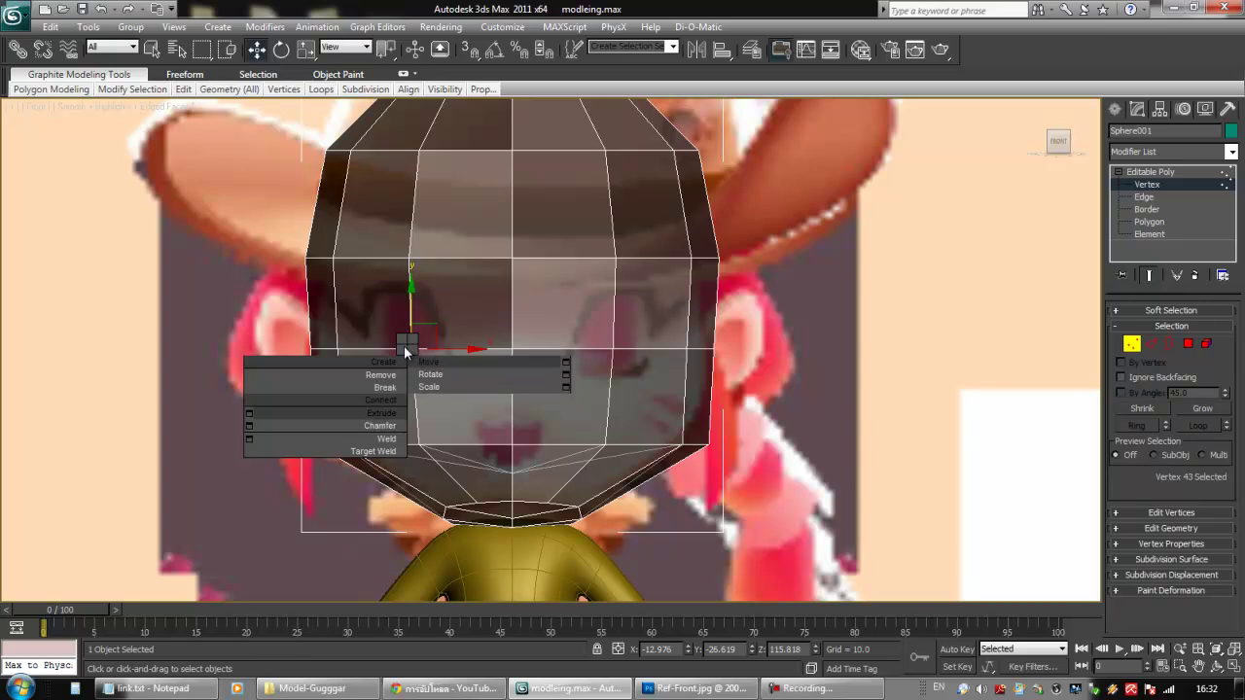
left_click(371, 425)
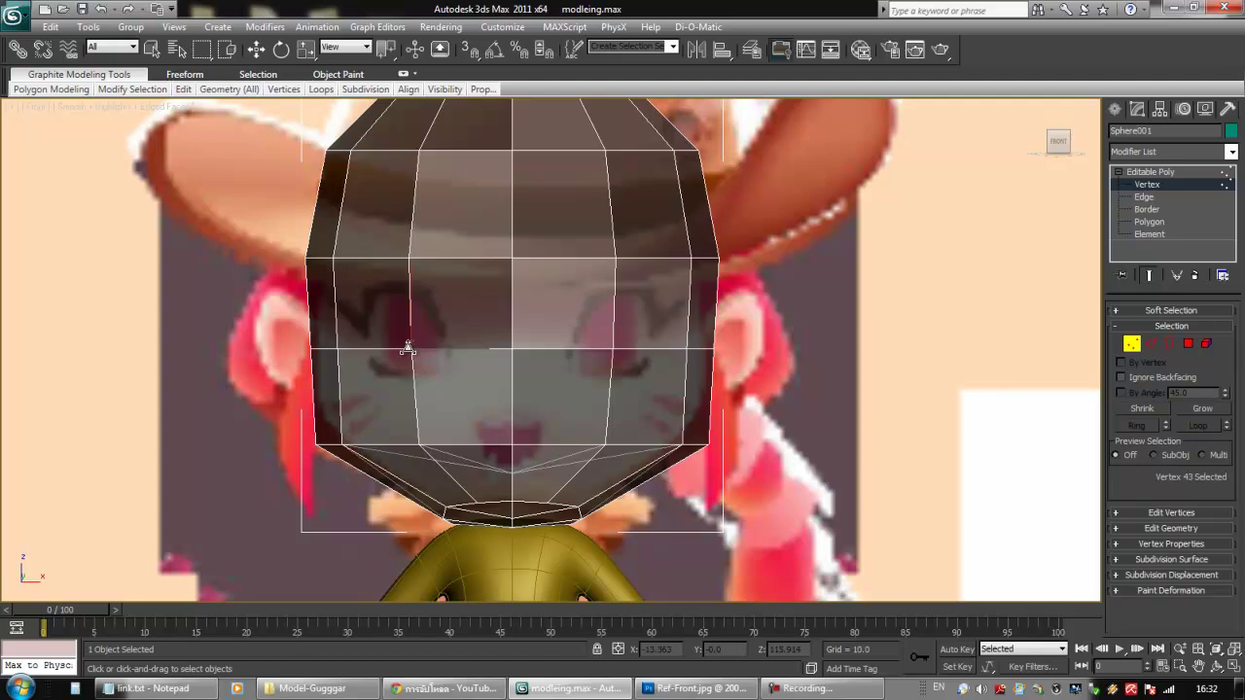
left_click_drag(413, 347, 414, 294)
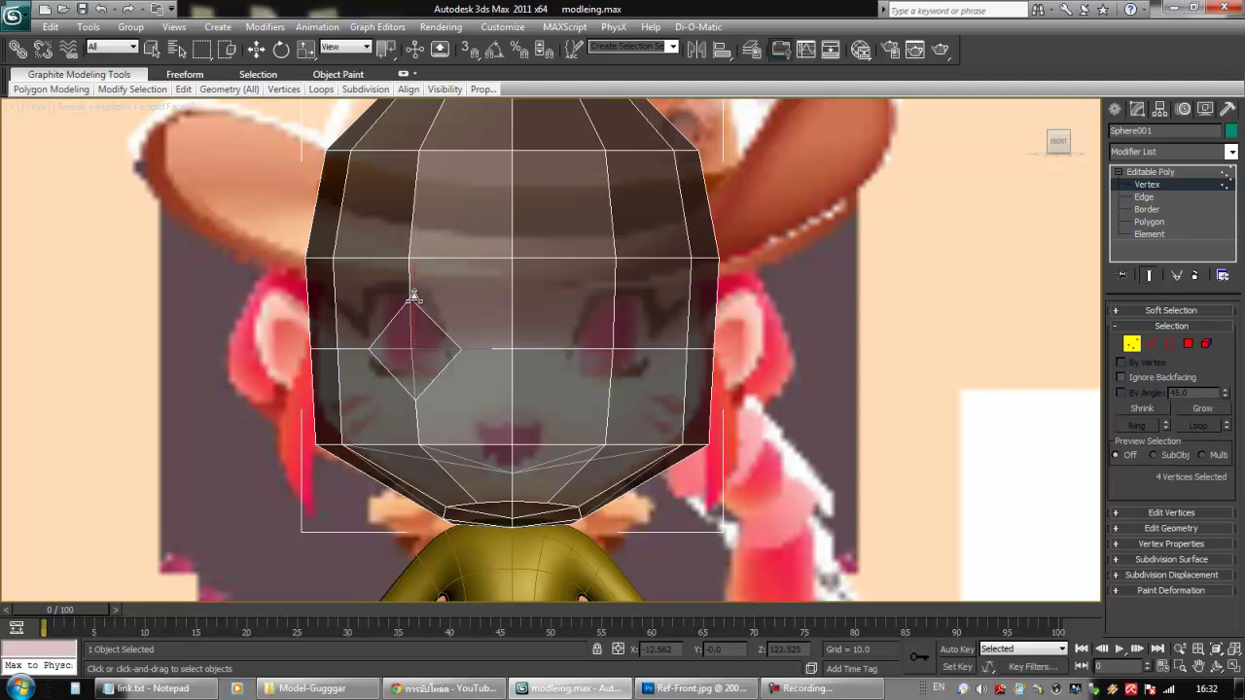
Move the diamond's inner corner down, its top corner and the vertex above it up, and its outer corner up and outward
key("w")
left_click(459, 352)
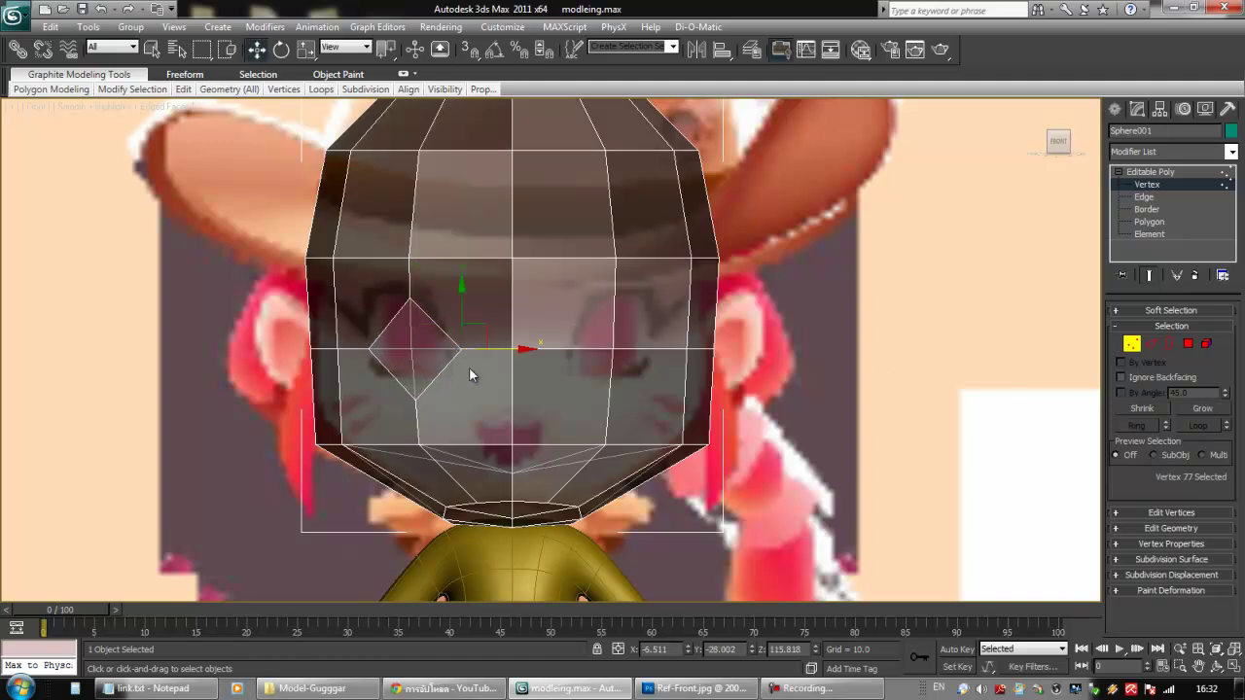
left_click(410, 297)
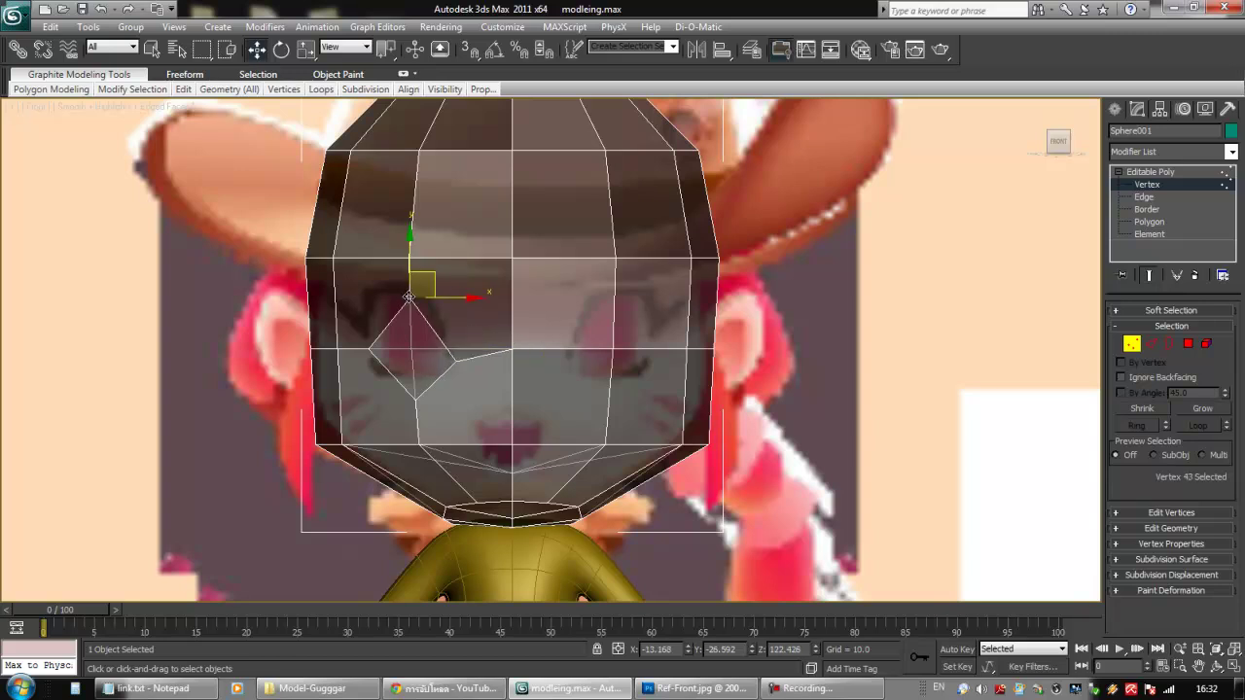
left_click(411, 257, "ctrl")
left_click_drag(411, 242, 411, 222)
left_click(371, 349)
left_click_drag(390, 338, 378, 318)
Raise the diamond's bottom corner, lower the face's centre vertex, raise the side vertex, and shift the inner corner toward the nose
left_click(457, 364)
left_click(416, 399)
left_click_drag(436, 376, 428, 302)
left_click(512, 348)
left_click_drag(514, 309, 516, 332)
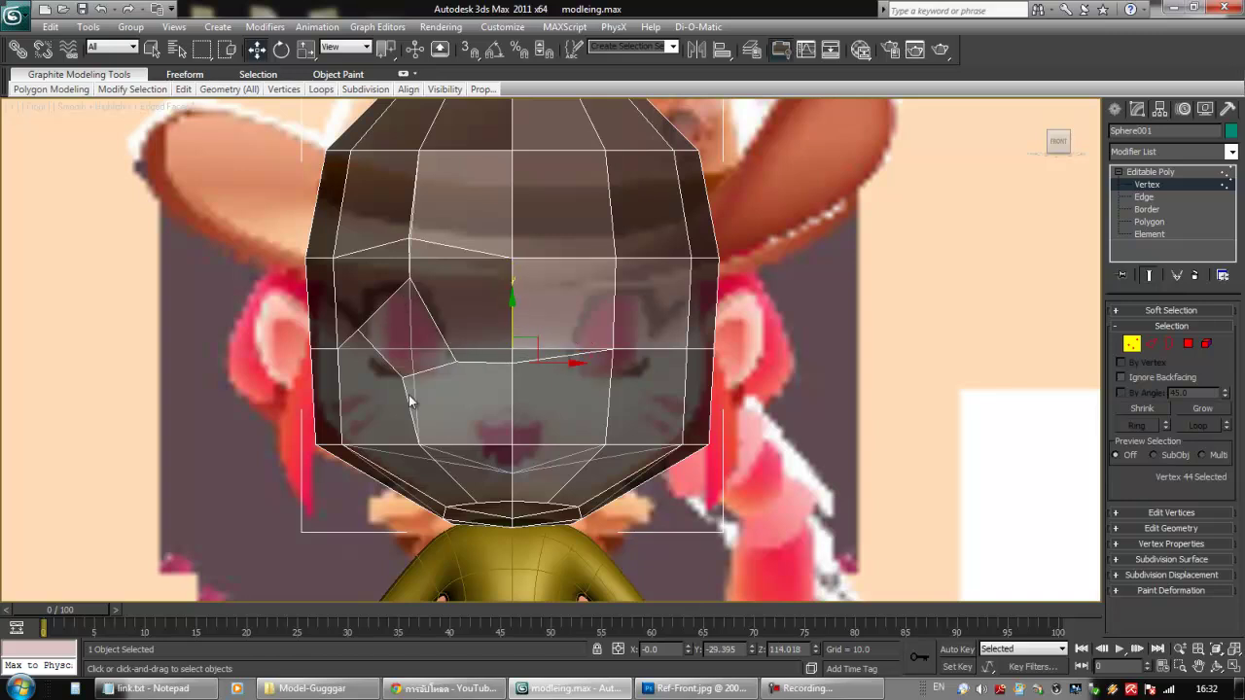
left_click_drag(403, 382, 335, 290)
left_click(357, 331)
left_click(338, 348)
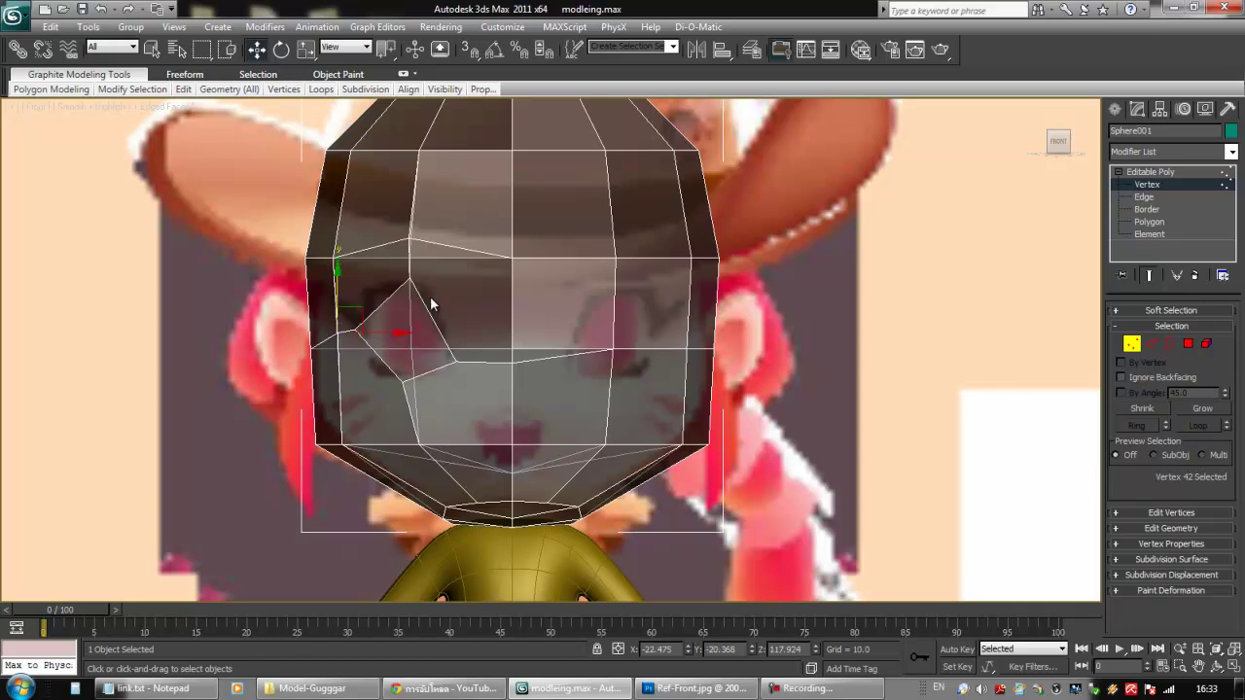
left_click(456, 362)
left_click_drag(492, 364, 498, 366)
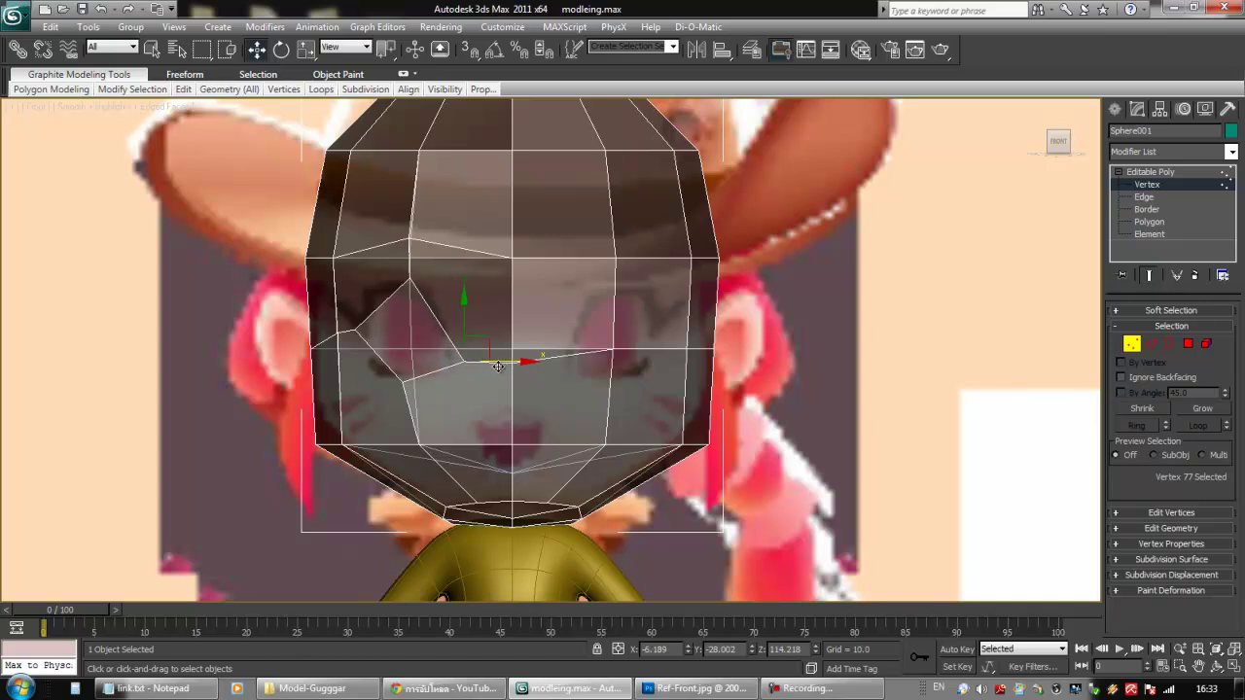
Chamfer the four corner vertices of the eye diamond together into small triangles
left_click(356, 331, "ctrl")
left_click(401, 383, "ctrl")
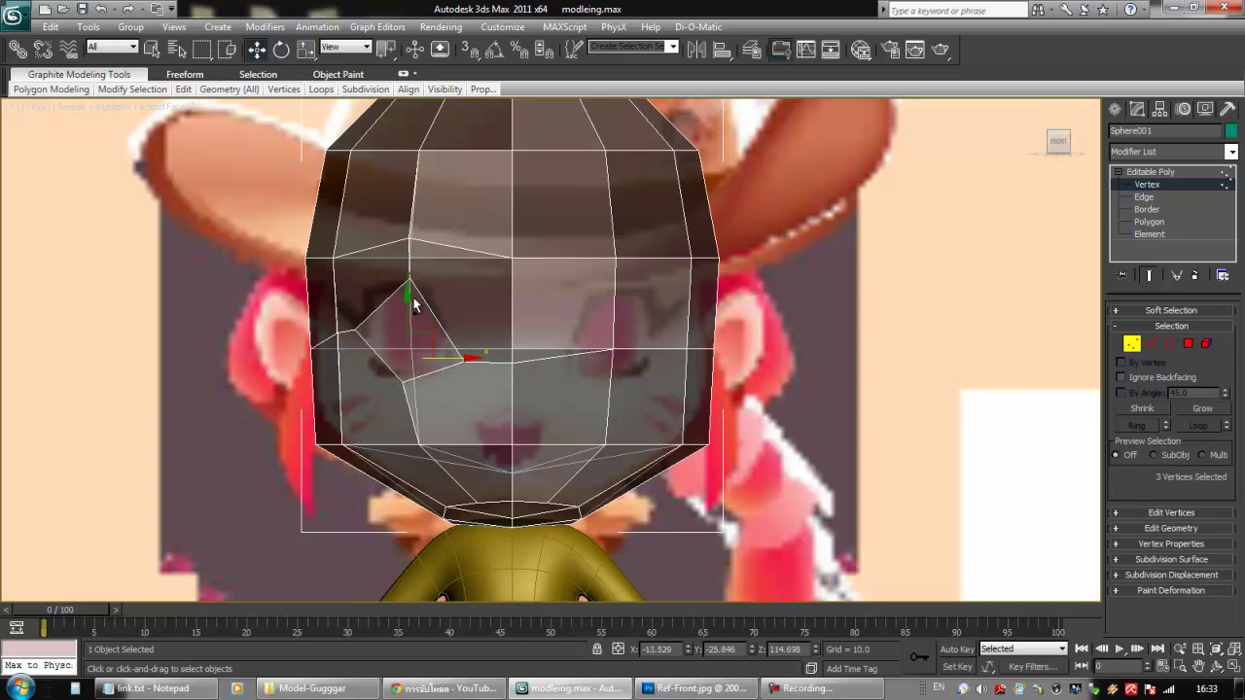
left_click(409, 281, "ctrl")
right_click(465, 360)
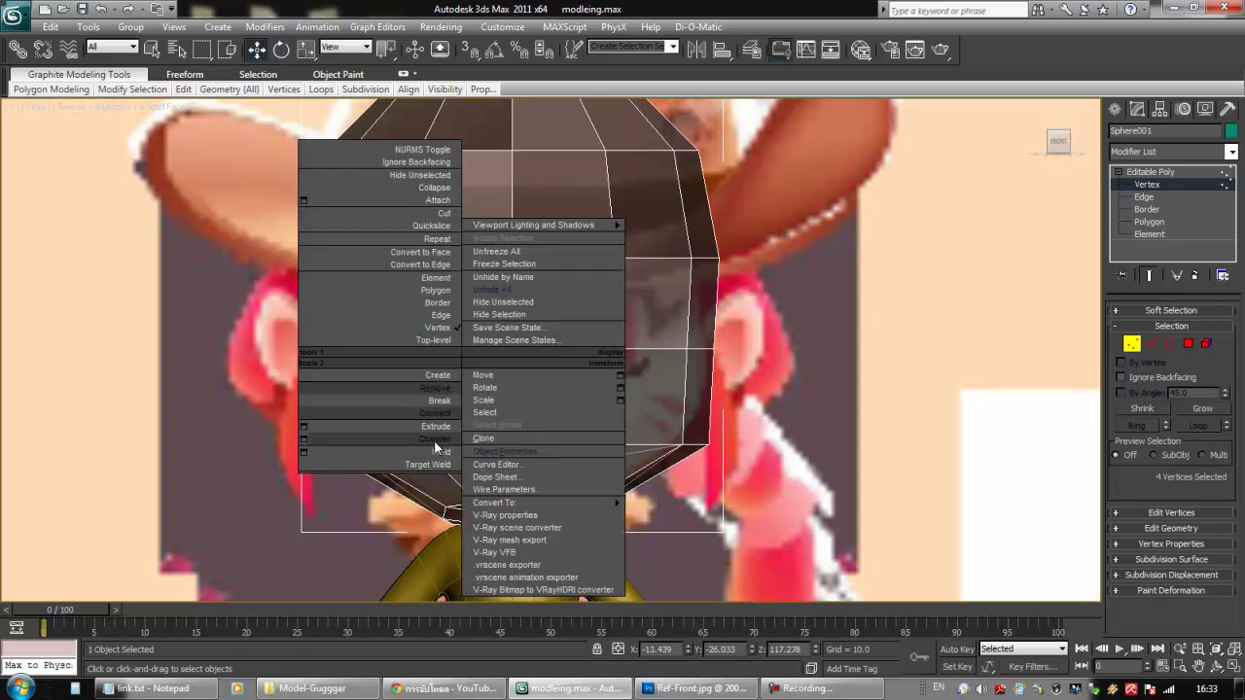
left_click(434, 440)
left_click_drag(464, 360, 467, 344)
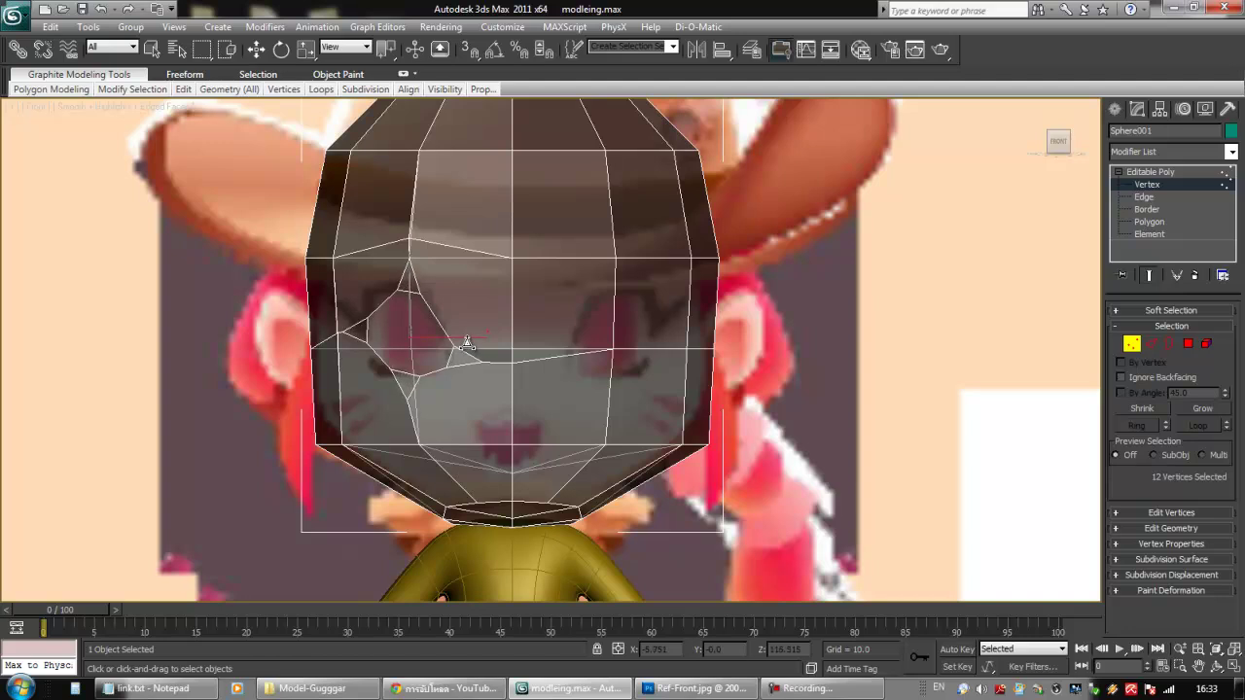
key("w")
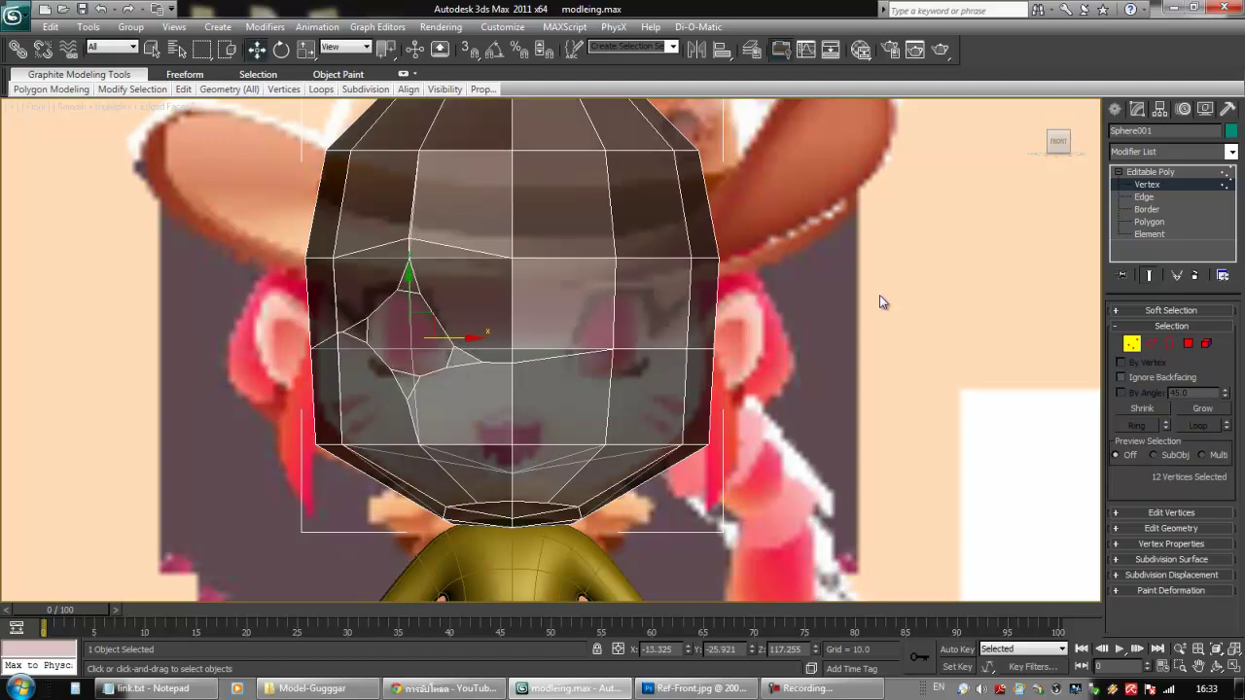
Reposition the chamfered vertices along the inner and lower edge of the eye to follow the reference eye's outline
left_click(454, 350)
mouse_move(479, 331)
left_mouse_down()
mouse_move(477, 313)
mouse_move(475, 346)
left_mouse_up()
left_click(447, 370)
left_click(428, 376)
left_click_drag(445, 356, 363, 347)
left_click(392, 373)
Spread the chamfered vertices at the outer corner and top of the eye to round out the eye outline
left_click(366, 344)
left_click(368, 317)
left_click_drag(394, 296, 449, 276)
left_click(399, 290)
left_click(420, 293)
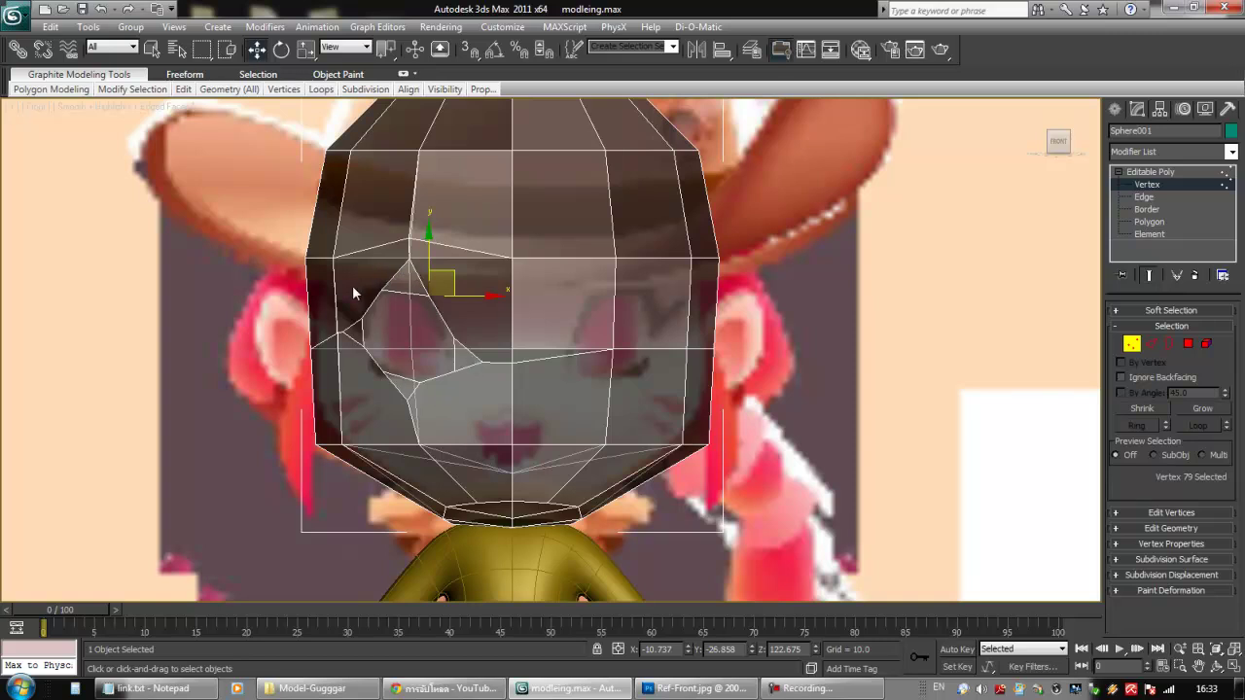
Delete all polygons on the half of the head opposite the modelled eye
middle_click_drag(353, 356, 467, 530, "alt")
key("f")
middle_click_drag(480, 272, 442, 405)
scroll(441, 403, "up", 5)
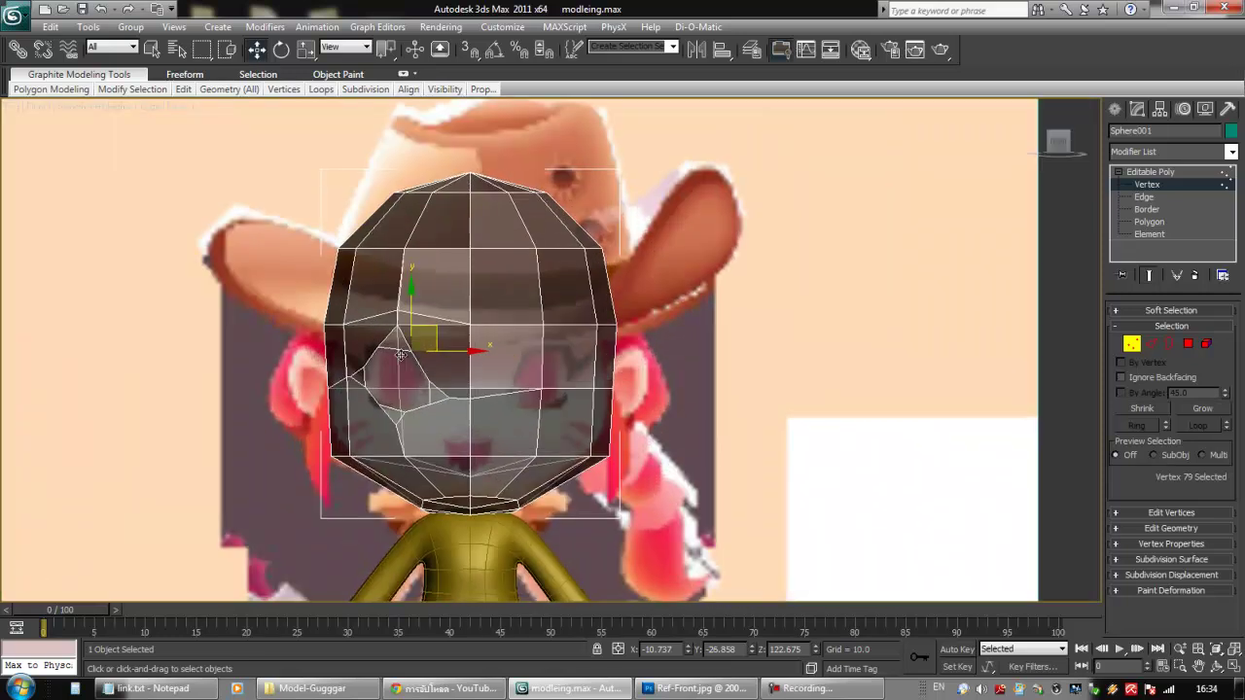
left_click(1188, 344)
left_click_drag(673, 157, 482, 578)
key("Delete")
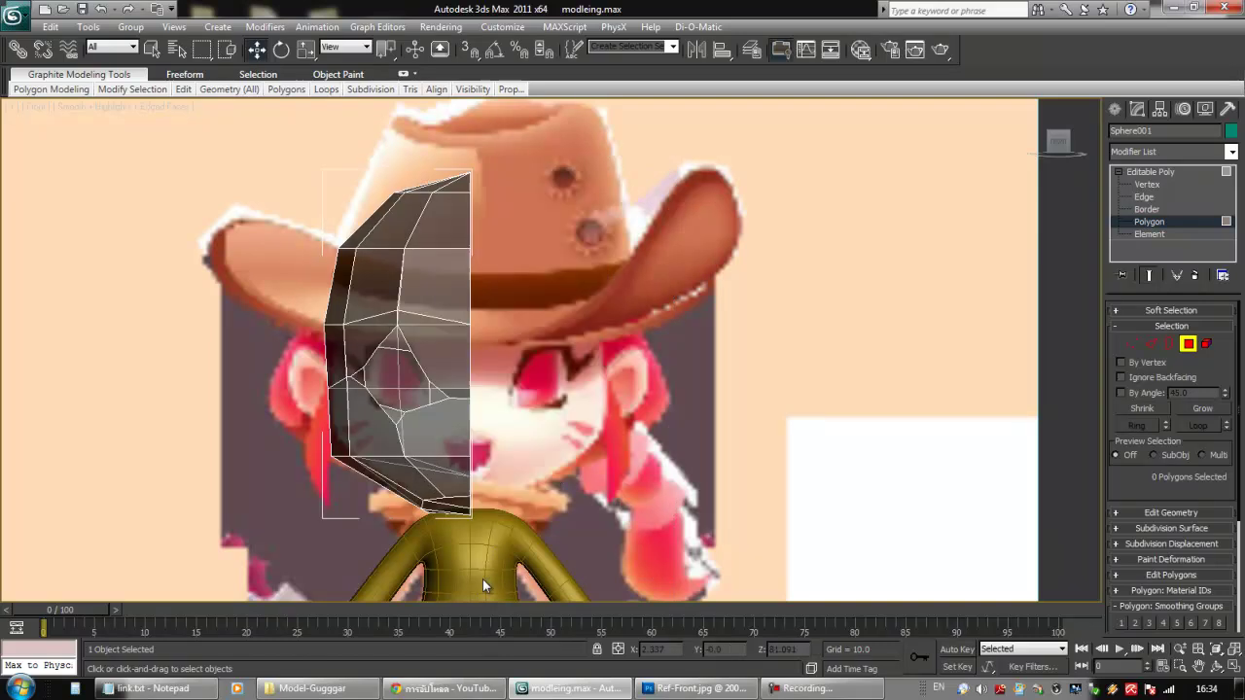
Examine the eye loop and its corner triangles on the half head from several angles at vertex level
scroll(479, 394, "up", 5)
scroll(478, 395, "down", 4)
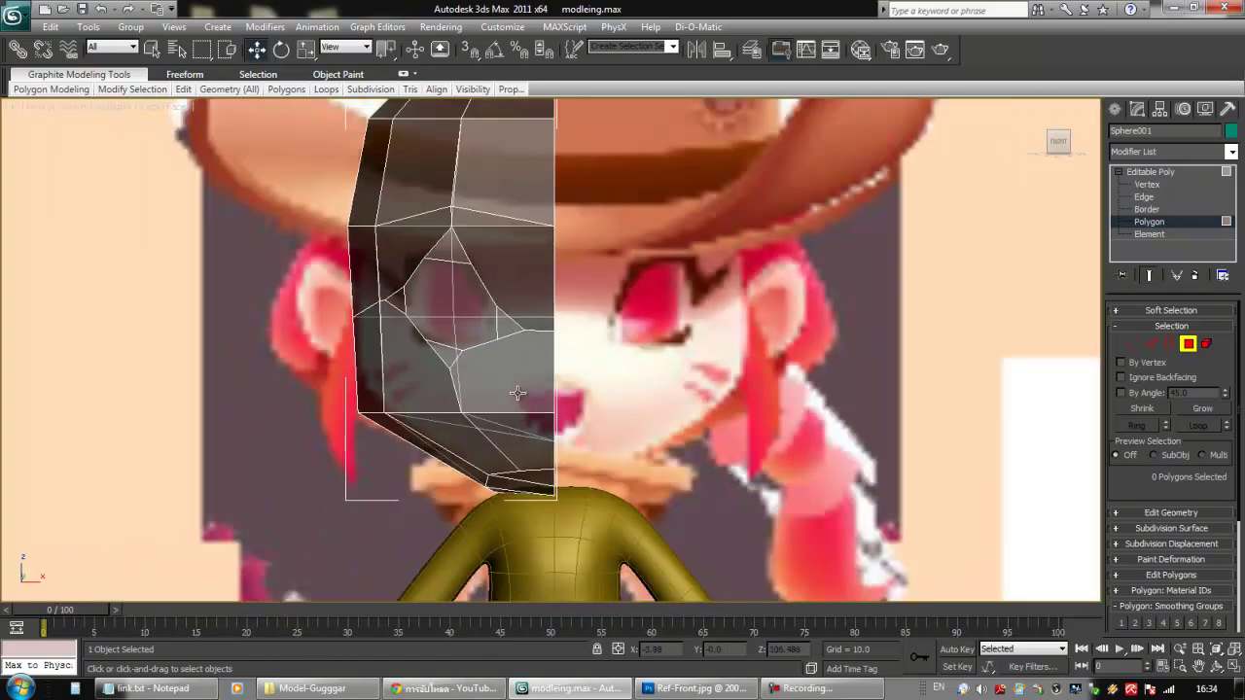
left_click(1131, 344)
scroll(559, 349, "up", 2)
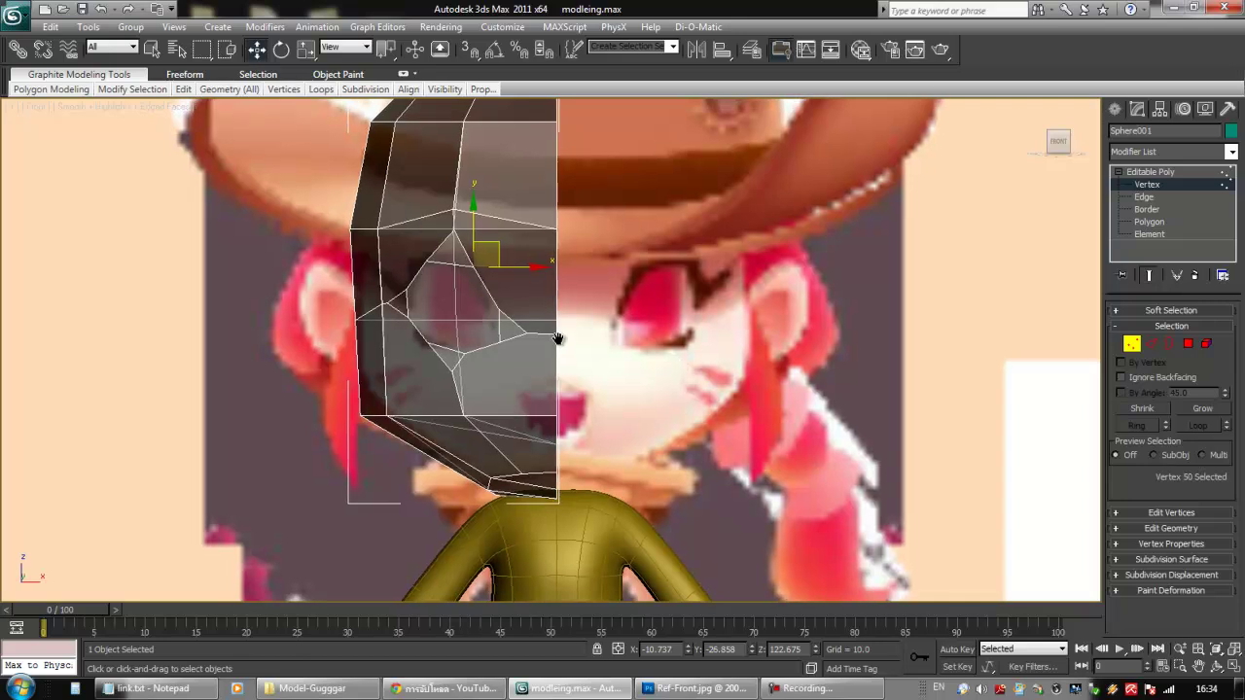
middle_click_drag(470, 327, 519, 337, "alt")
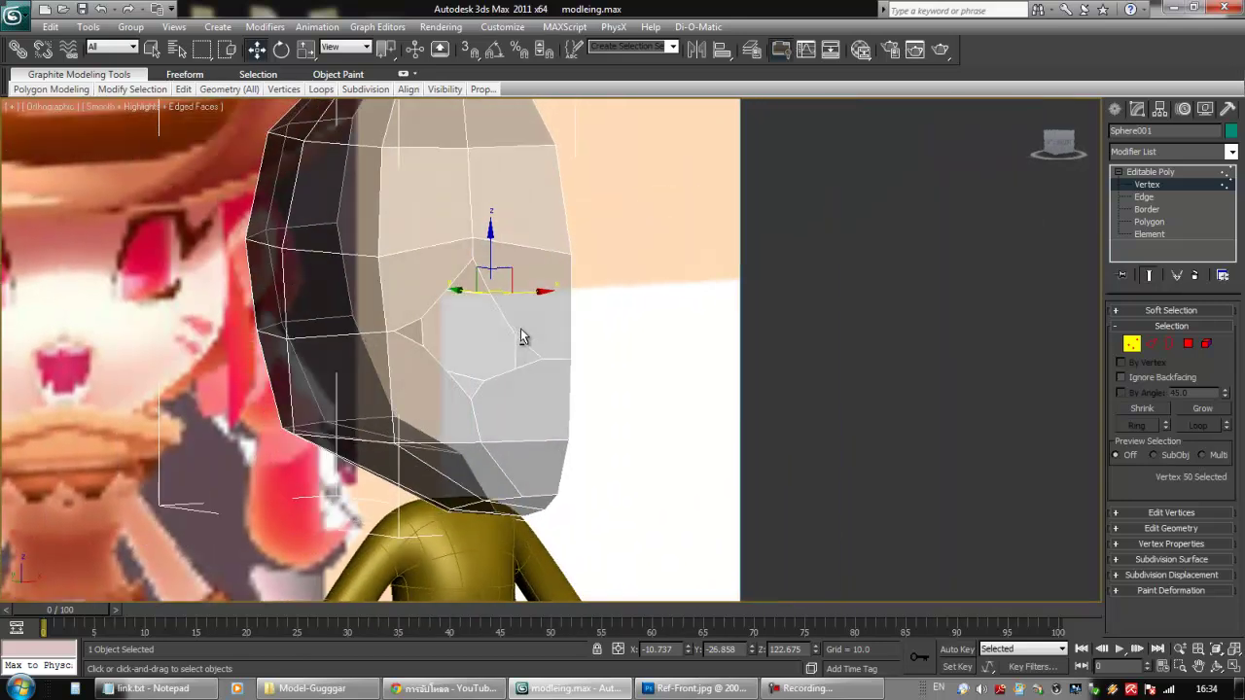
scroll(526, 334, "up", 3)
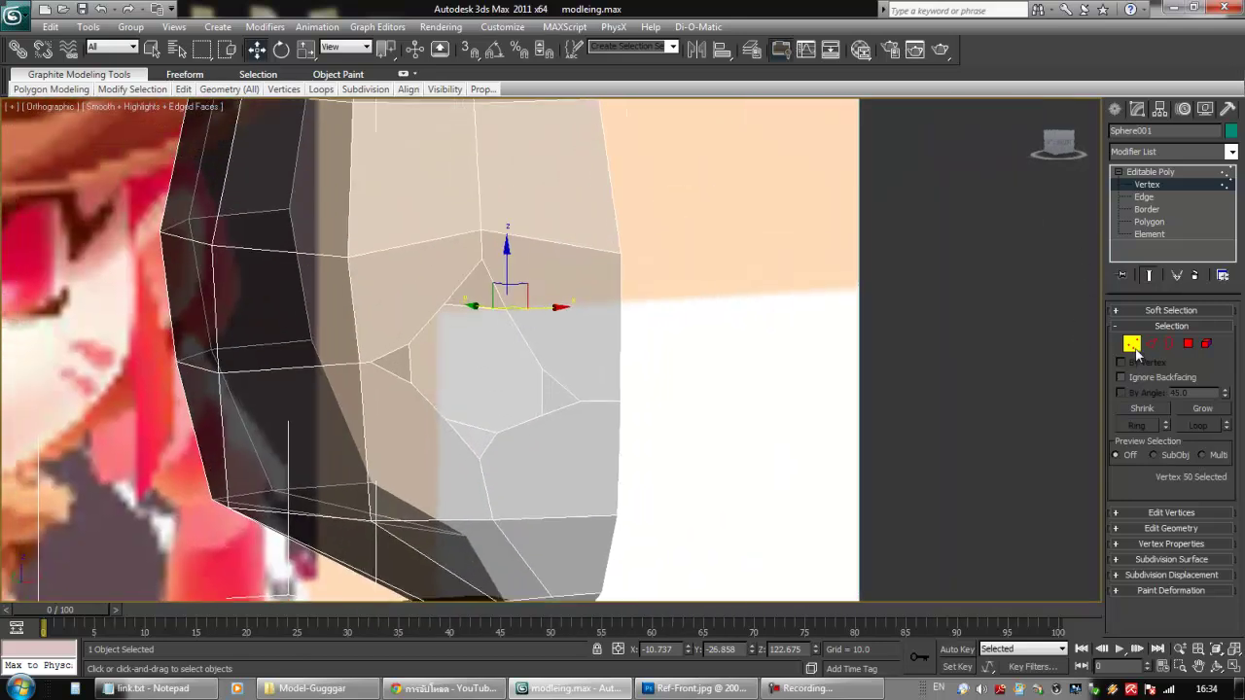
left_click(1131, 339)
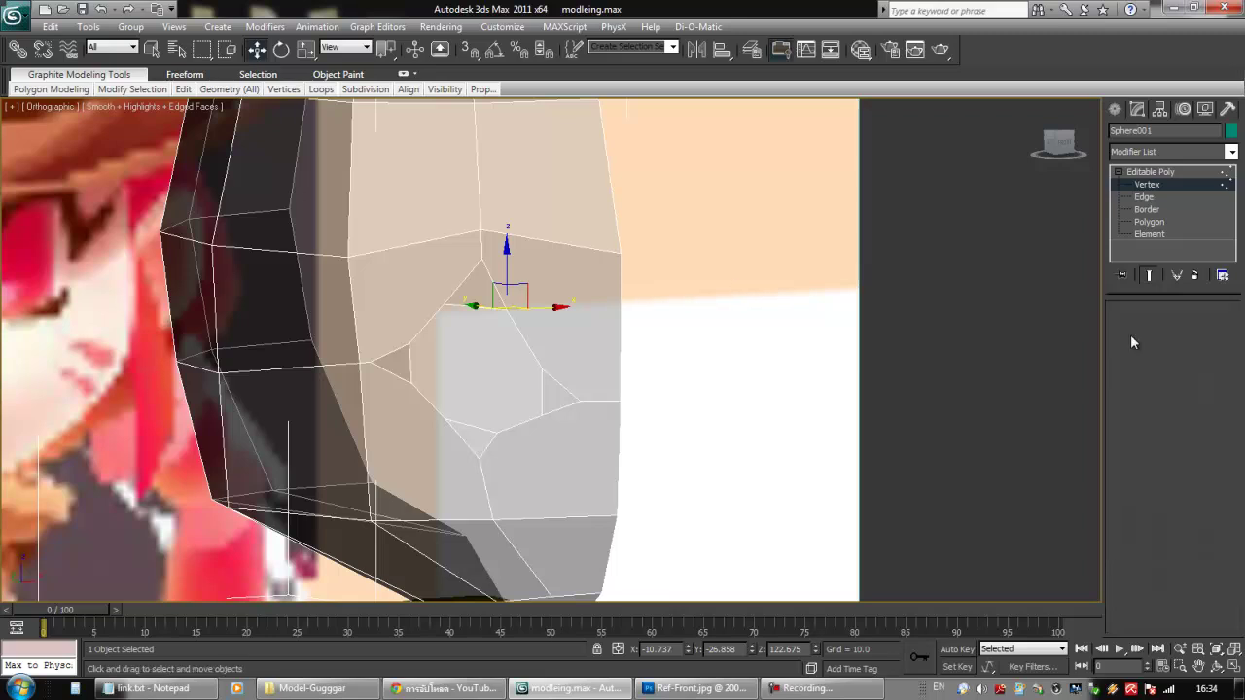
key("1")
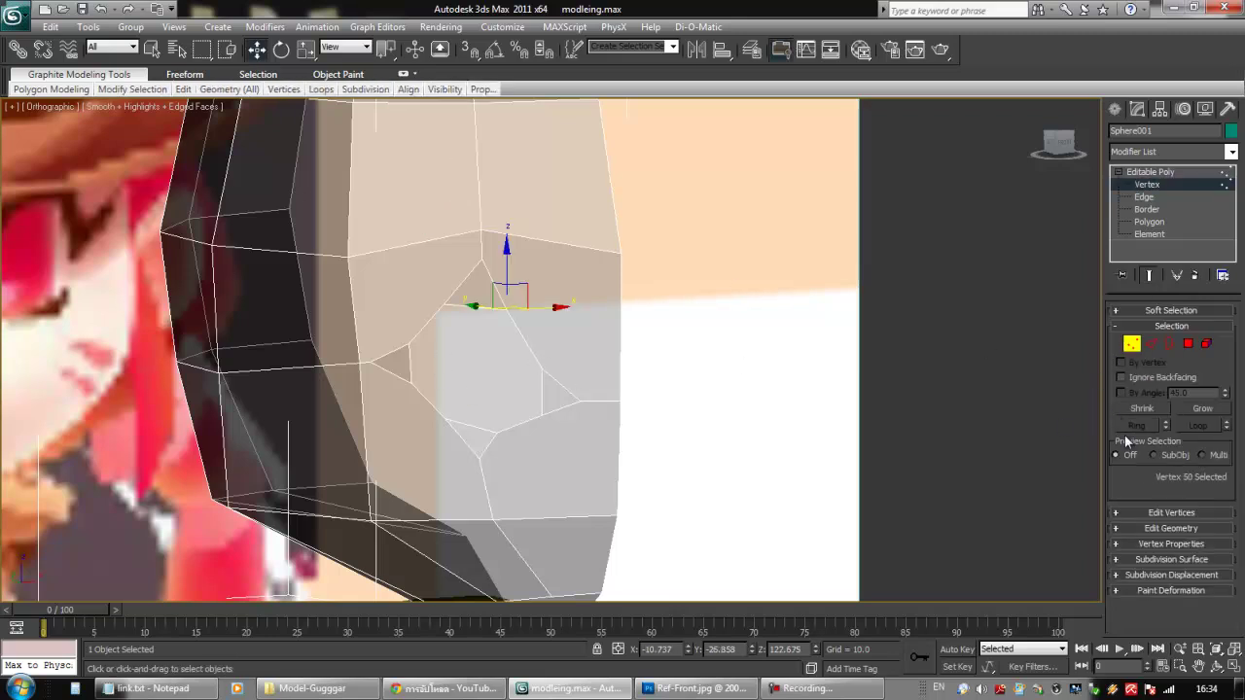
middle_click_drag(709, 390, 544, 376, "alt")
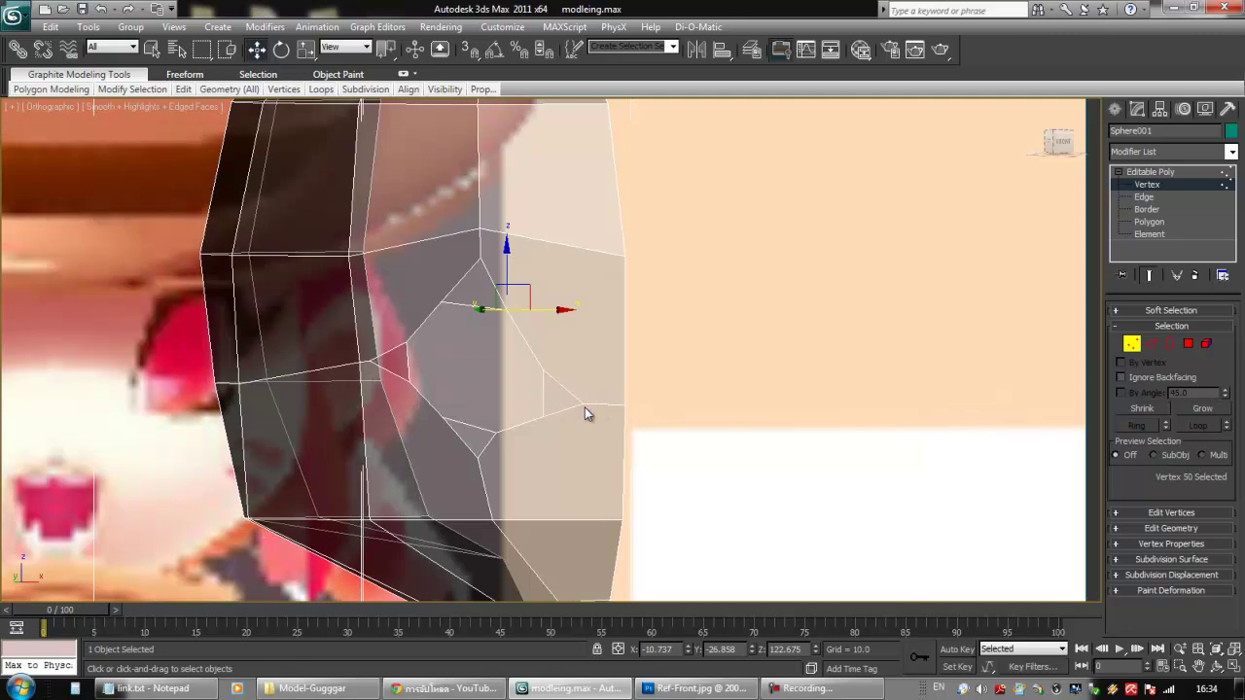
middle_click_drag(625, 403, 590, 407, "alt")
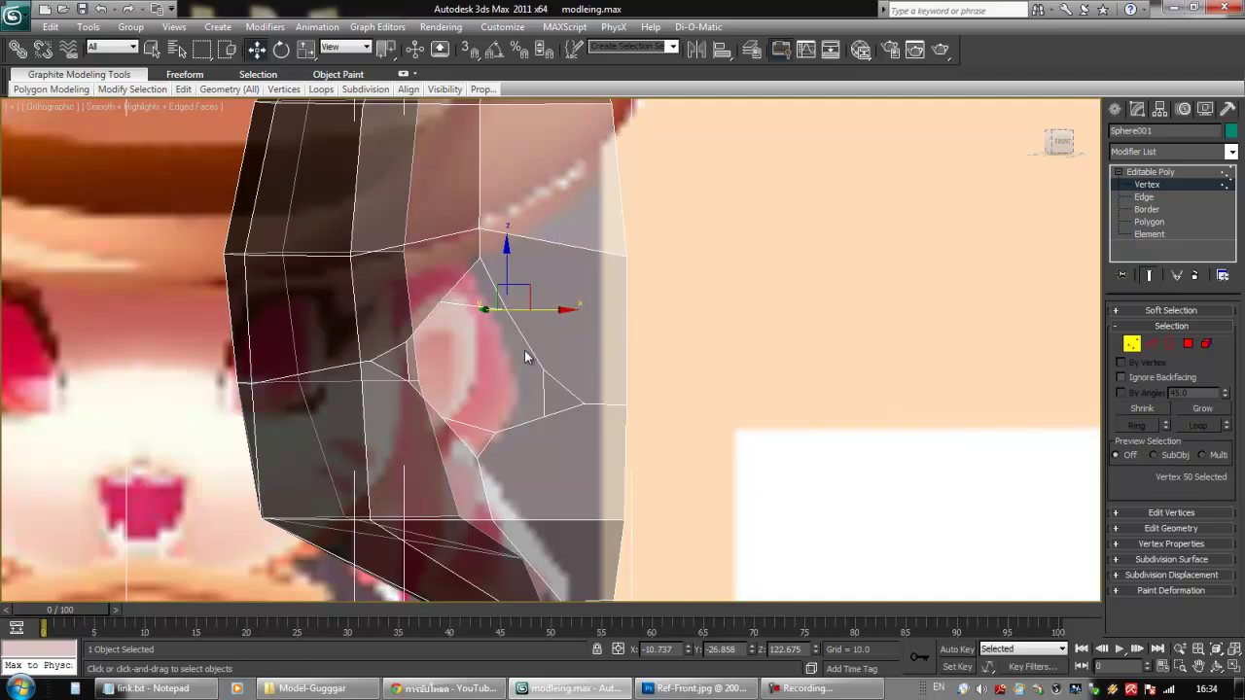
middle_click_drag(567, 287, 545, 320, "alt")
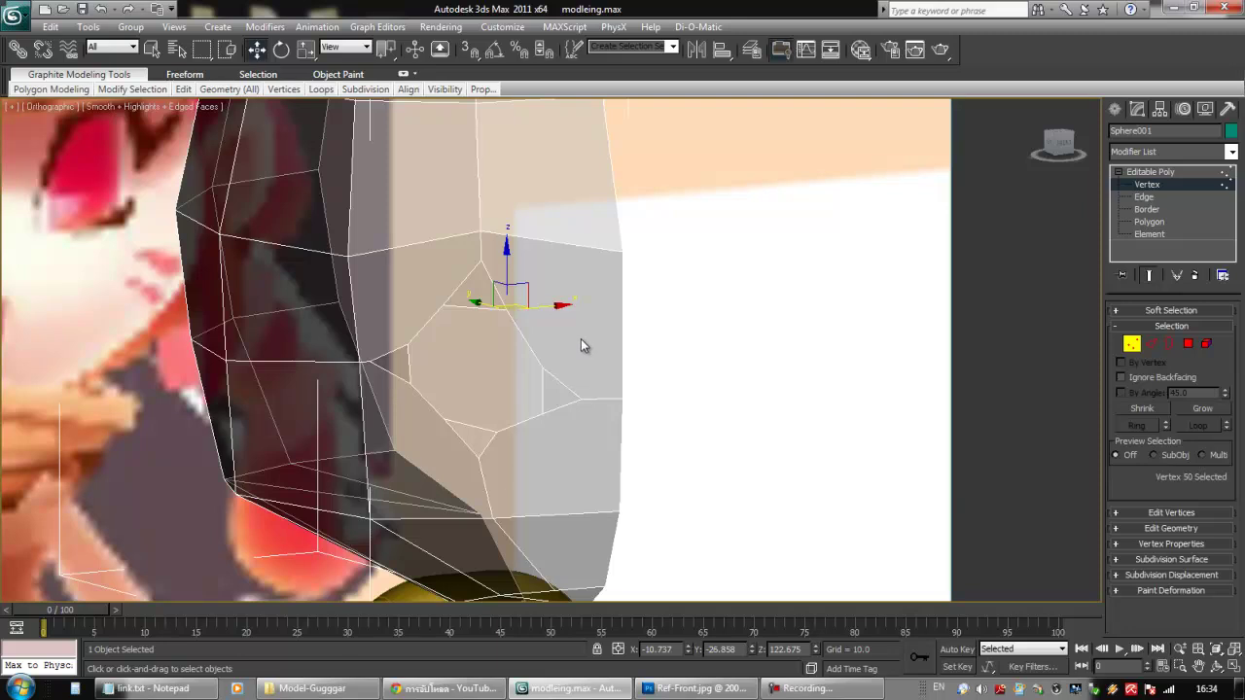
middle_click_drag(583, 339, 568, 373, "alt")
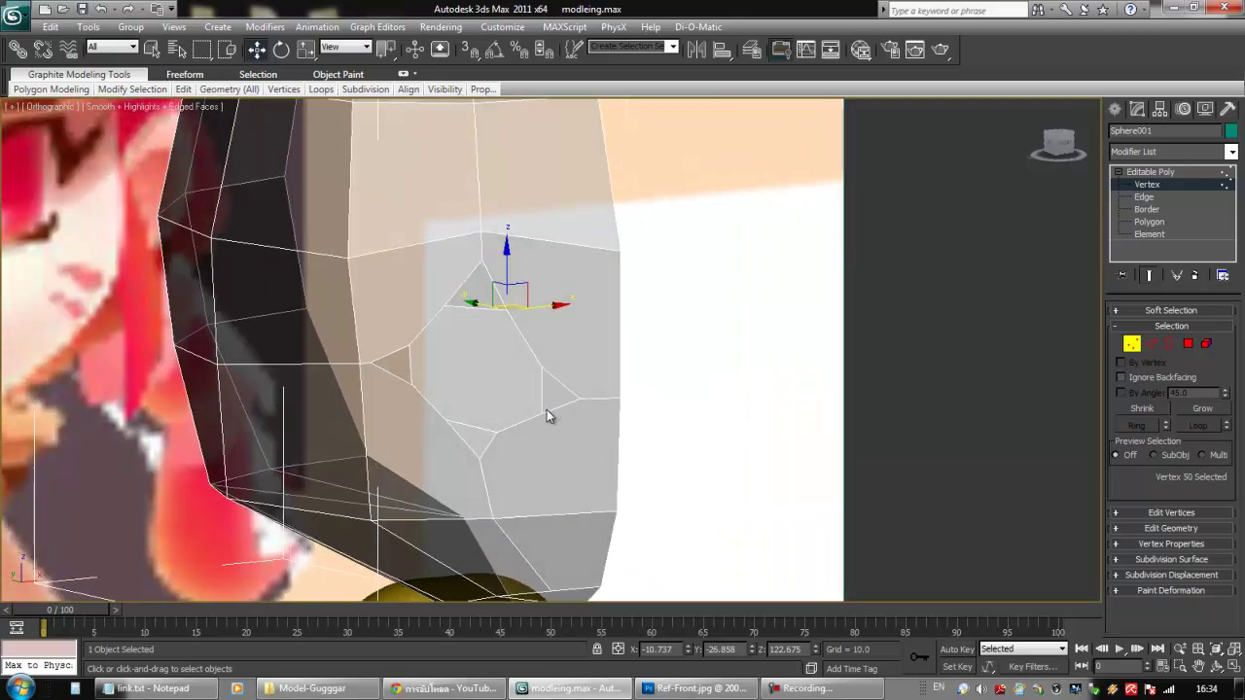
Nudge the eye's inner corner vertex and, with snapping on, cut an edge from the upper inner eye vertex to the head's centre edge
left_click(580, 396)
left_click_drag(578, 372, 582, 377)
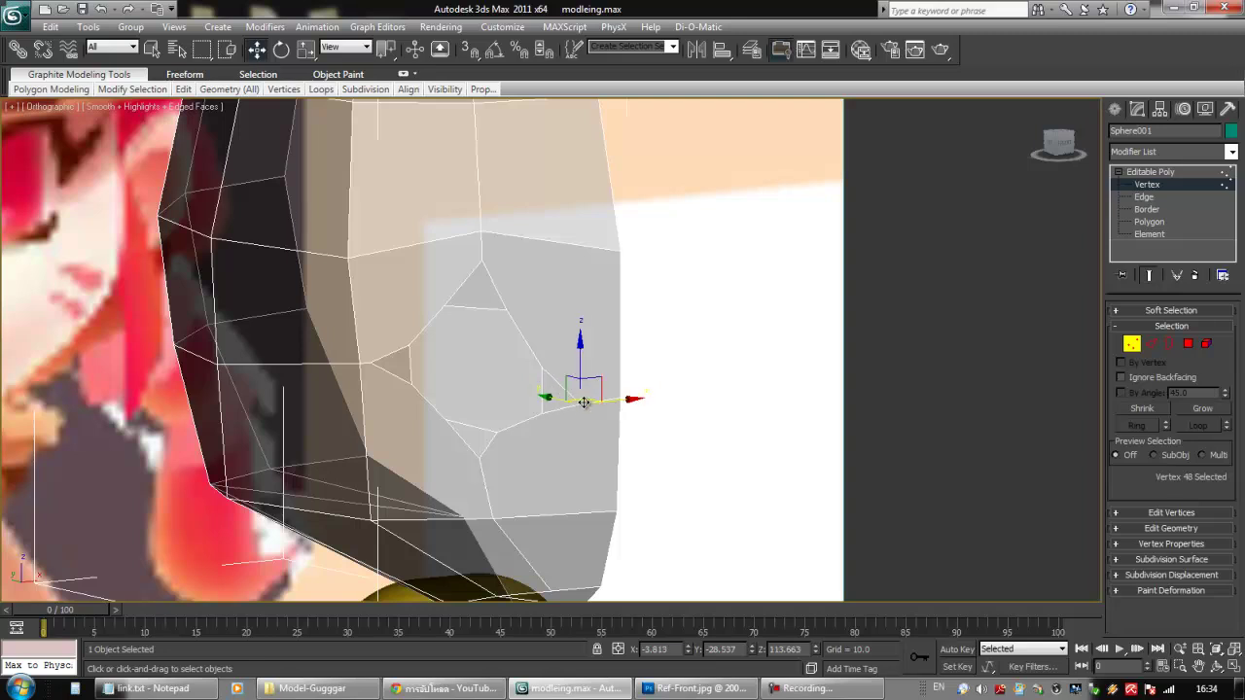
left_click(1118, 512)
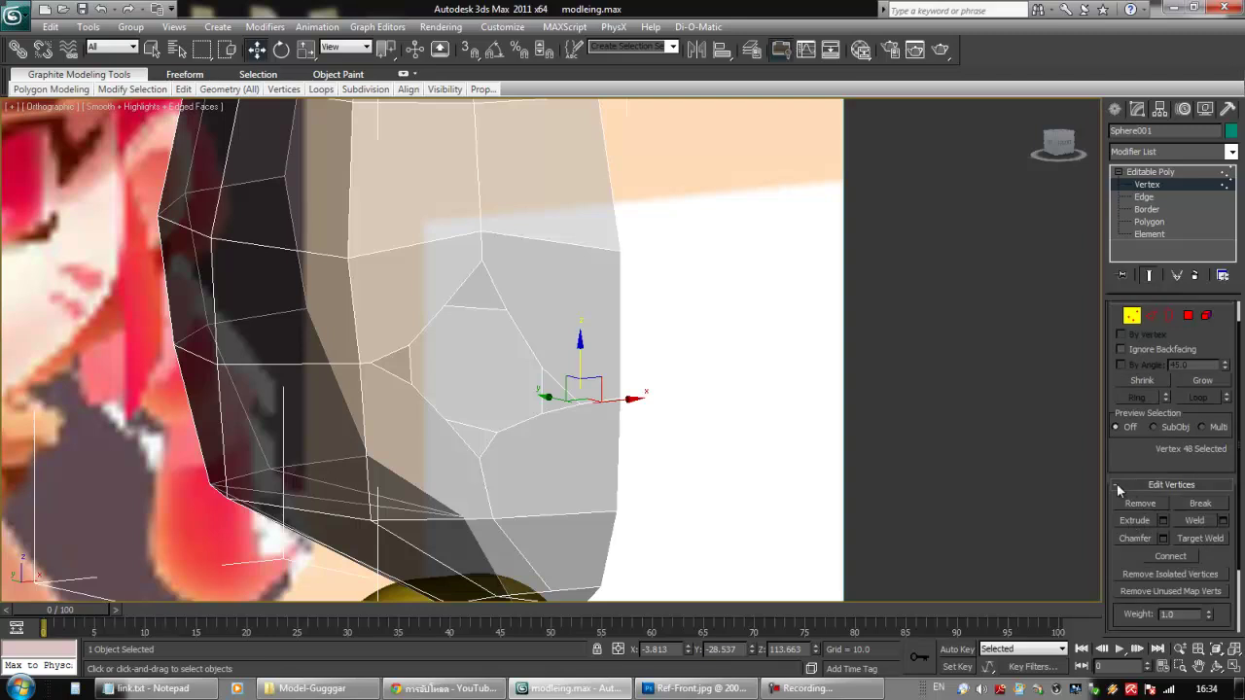
left_click(1117, 484)
left_click(1117, 524)
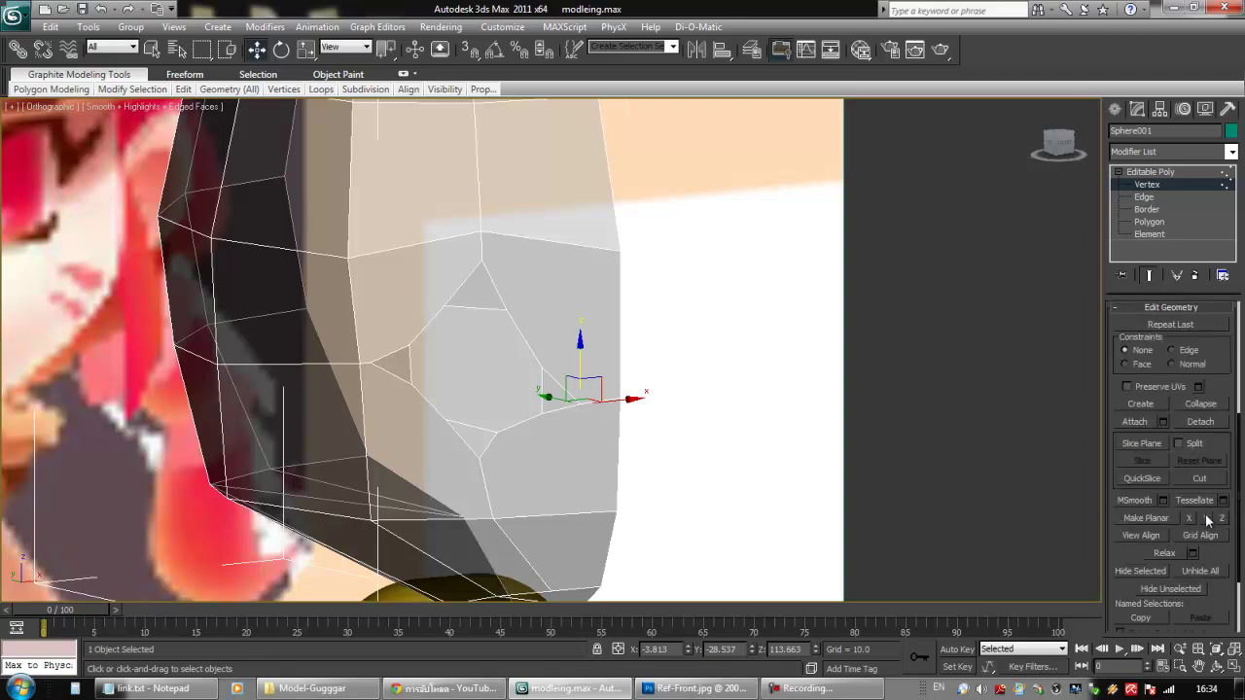
left_click(1199, 478)
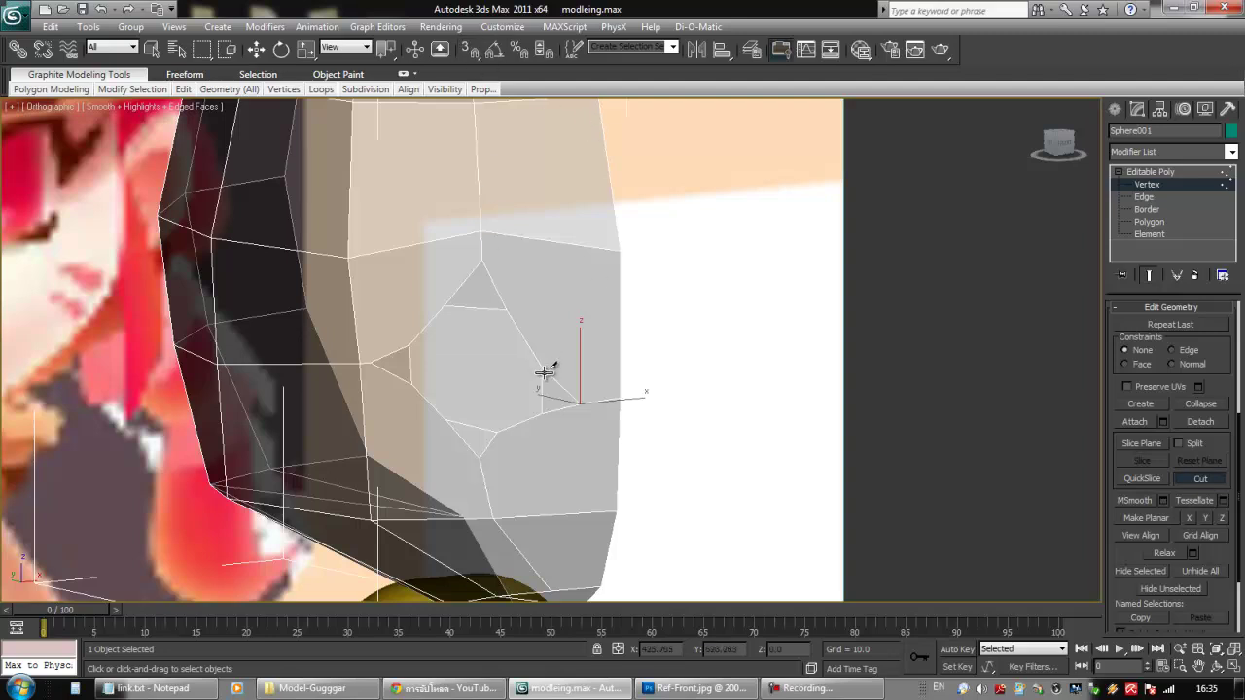
left_click(468, 51)
left_click(542, 366)
left_click(623, 355)
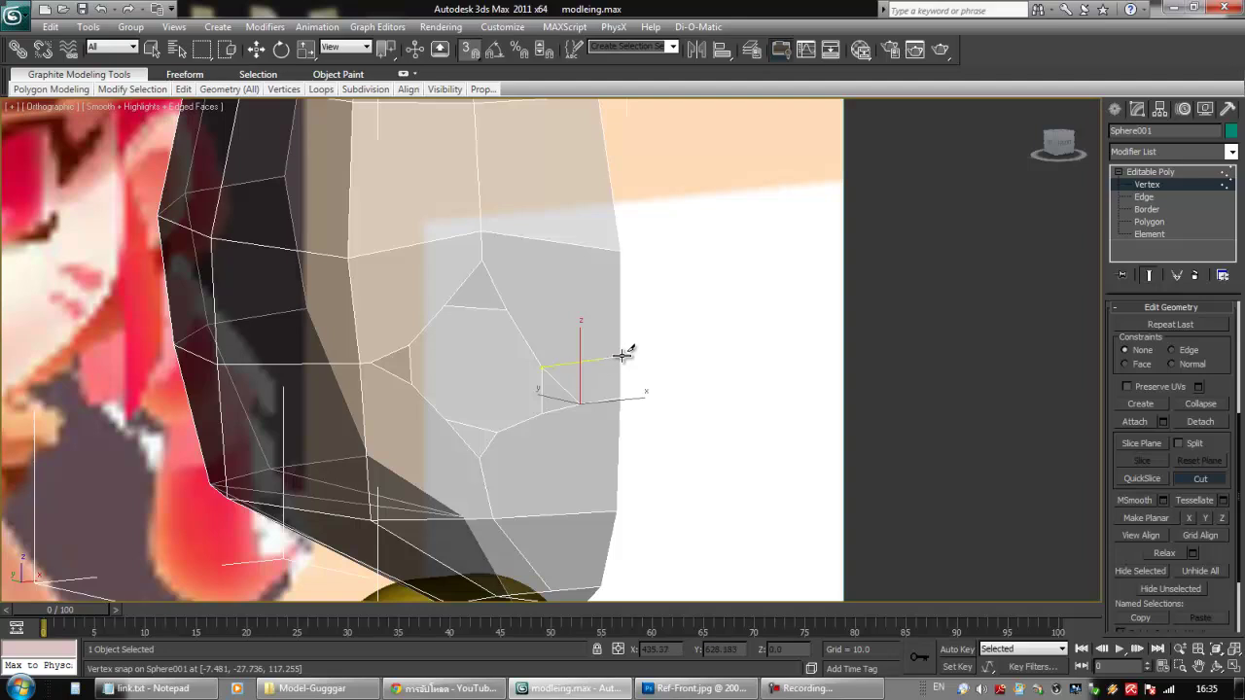
key("f")
middle_click_drag(650, 318, 709, 337, "alt")
right_click(709, 338)
left_click(699, 413)
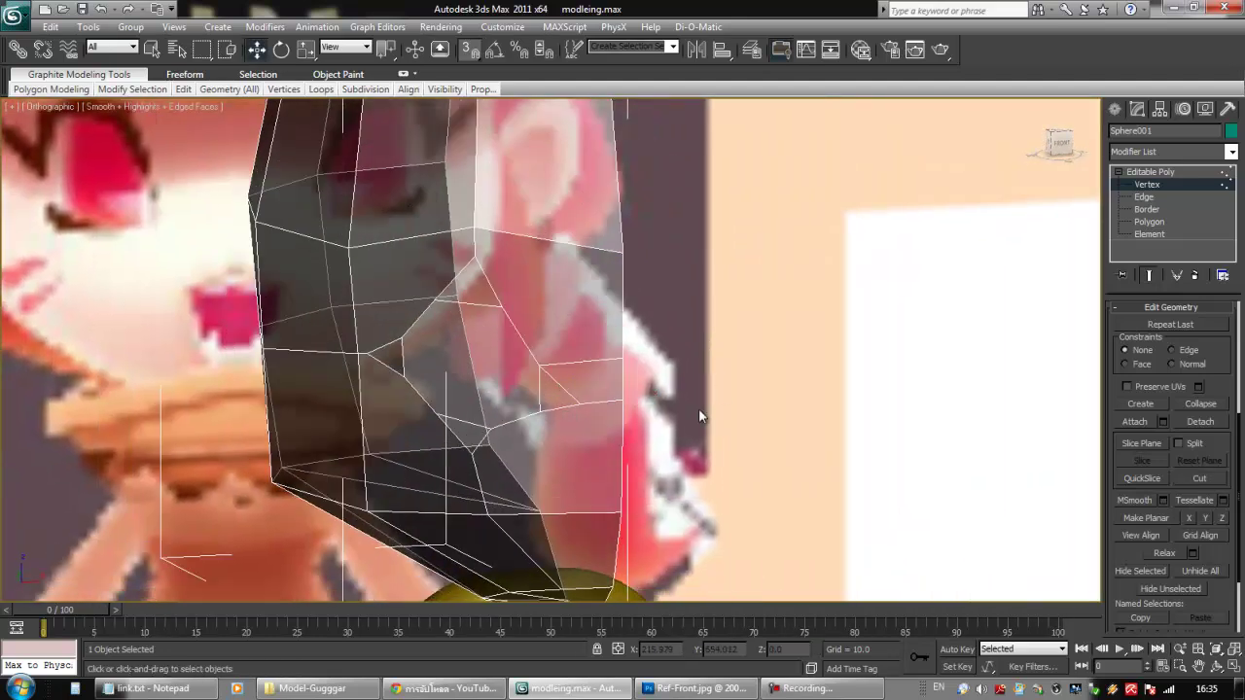
Try to remove the diagonal edge of the eye's inner corner triangle and inspect the vertex left on the lower edge
left_click(1143, 197)
left_click(562, 390)
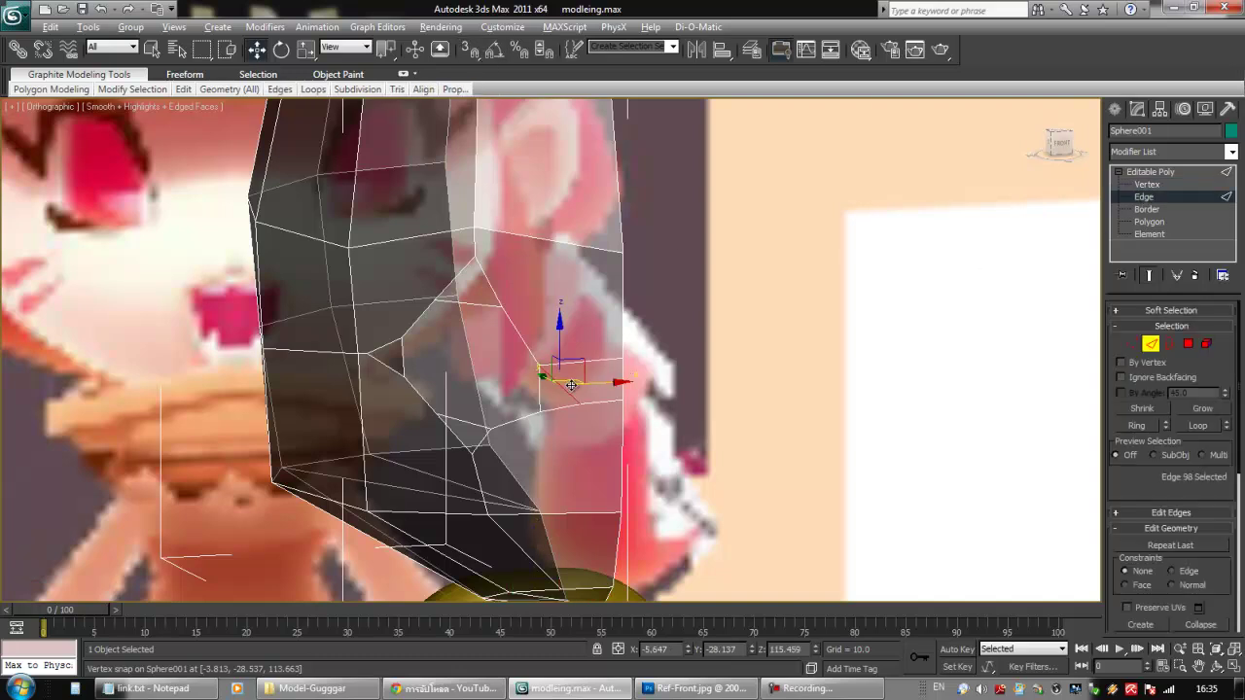
scroll(574, 387, "up", 5)
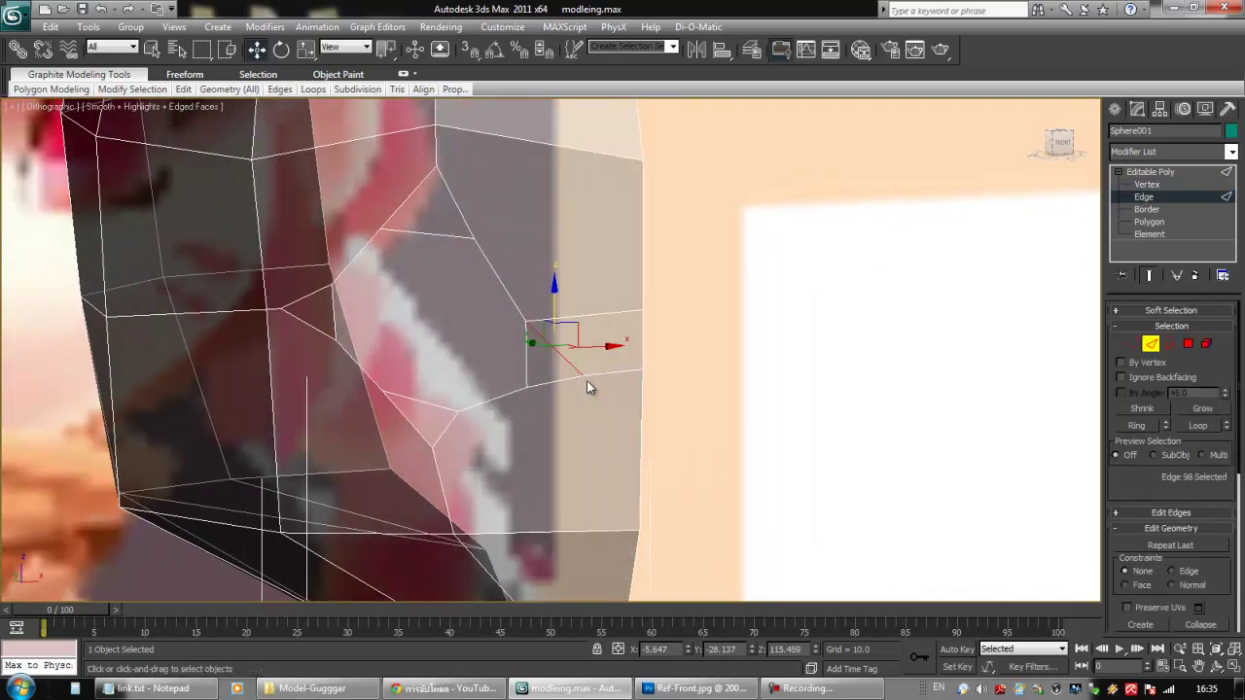
scroll(1136, 478, "down", 5)
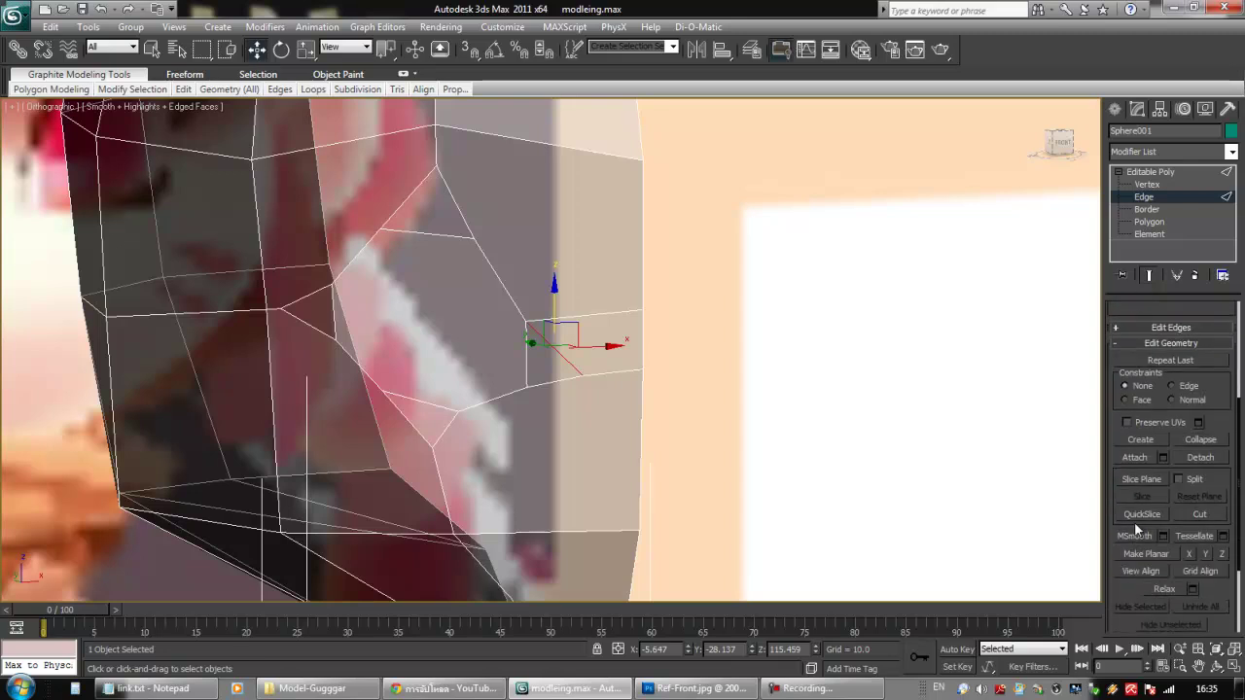
scroll(1119, 468, "up", 5)
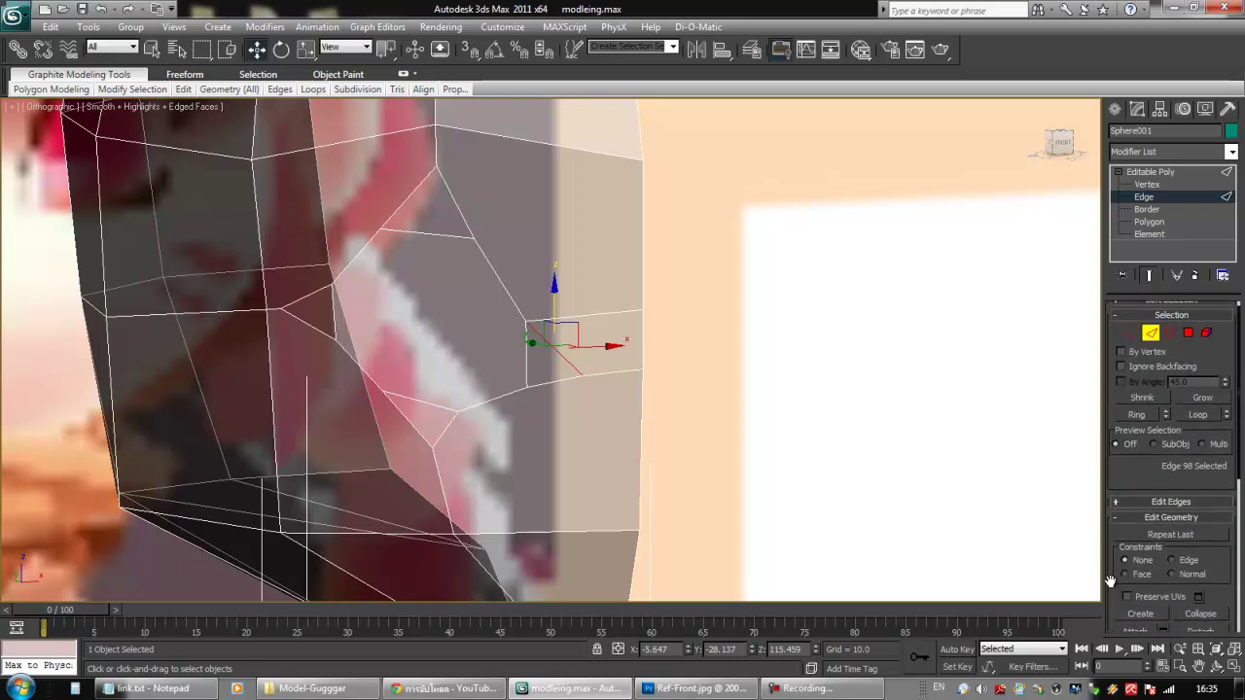
left_click(1131, 504)
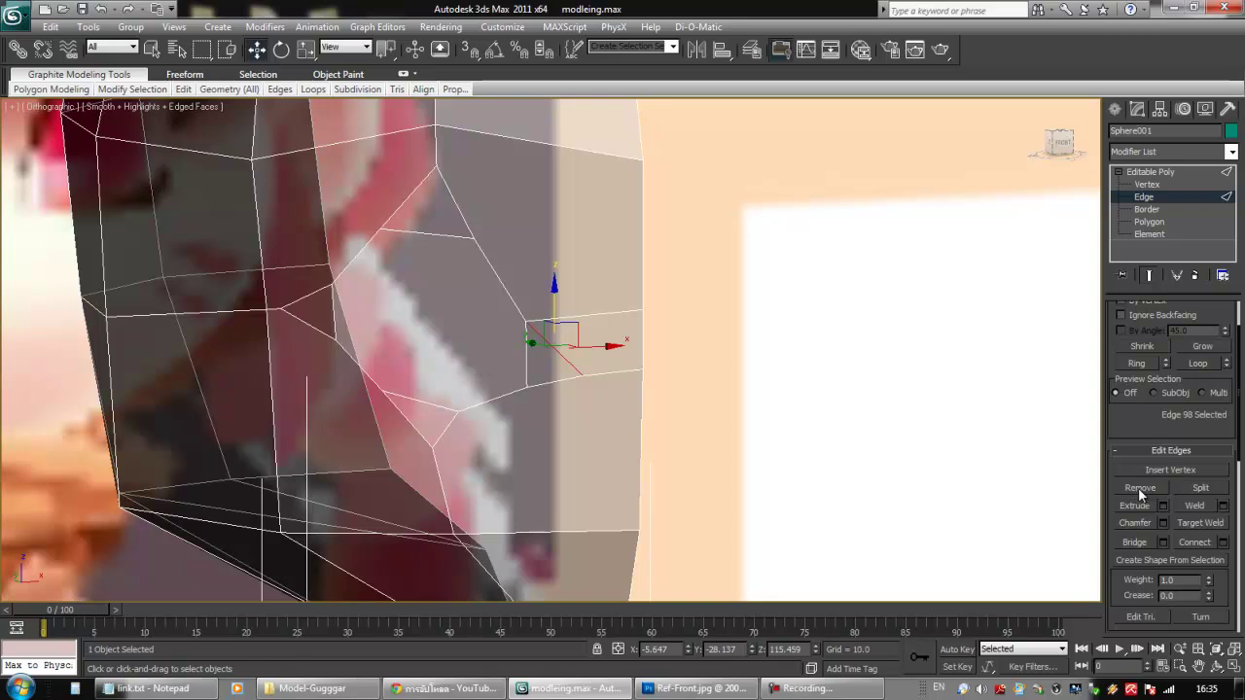
left_click(1140, 488)
left_click(1146, 184)
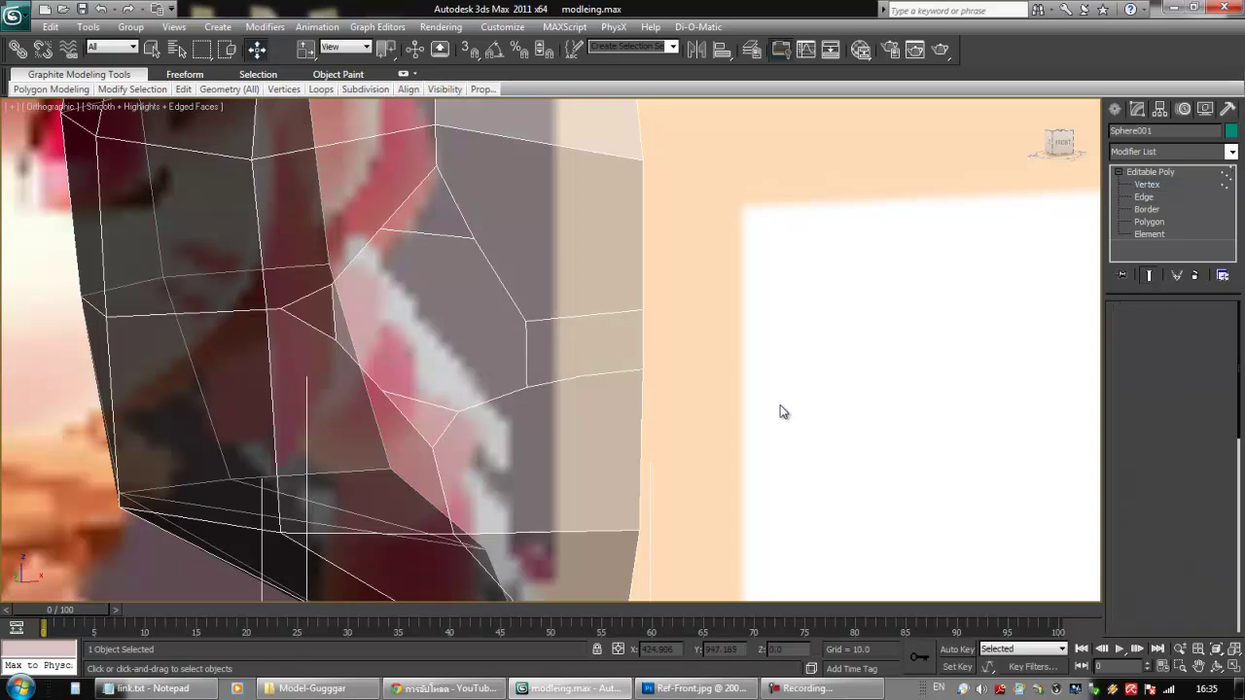
left_click_drag(576, 365, 598, 392)
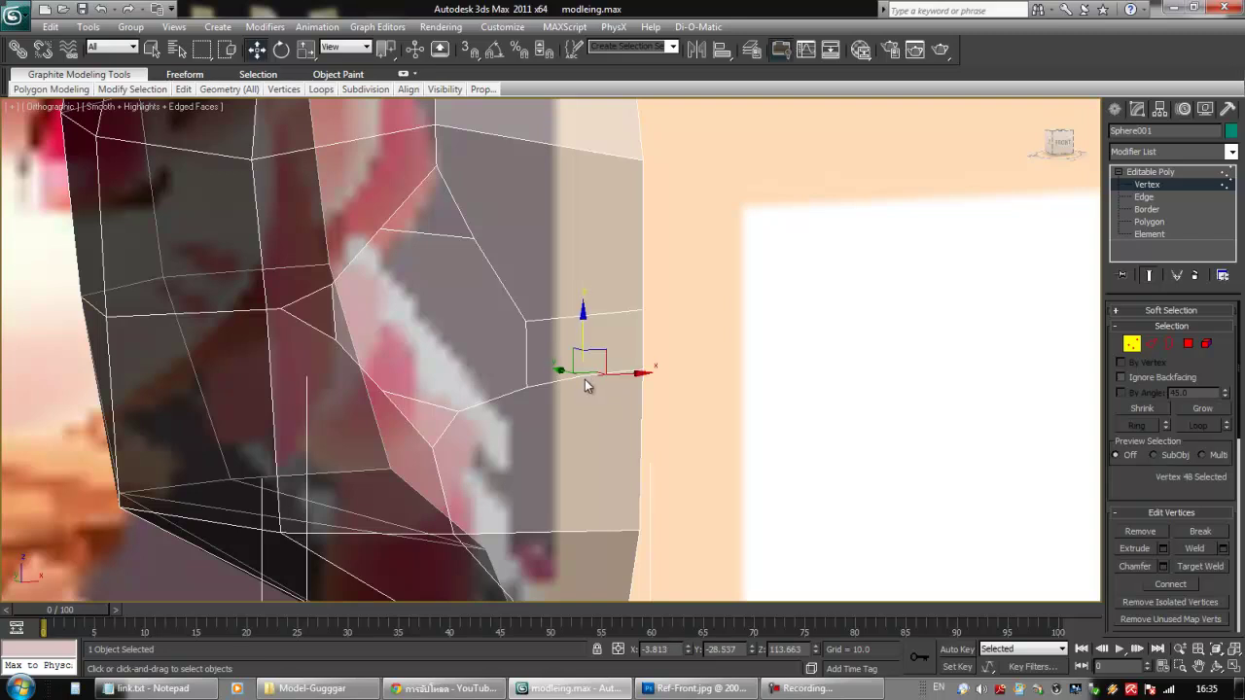
middle_click_drag(794, 388, 758, 421, "alt")
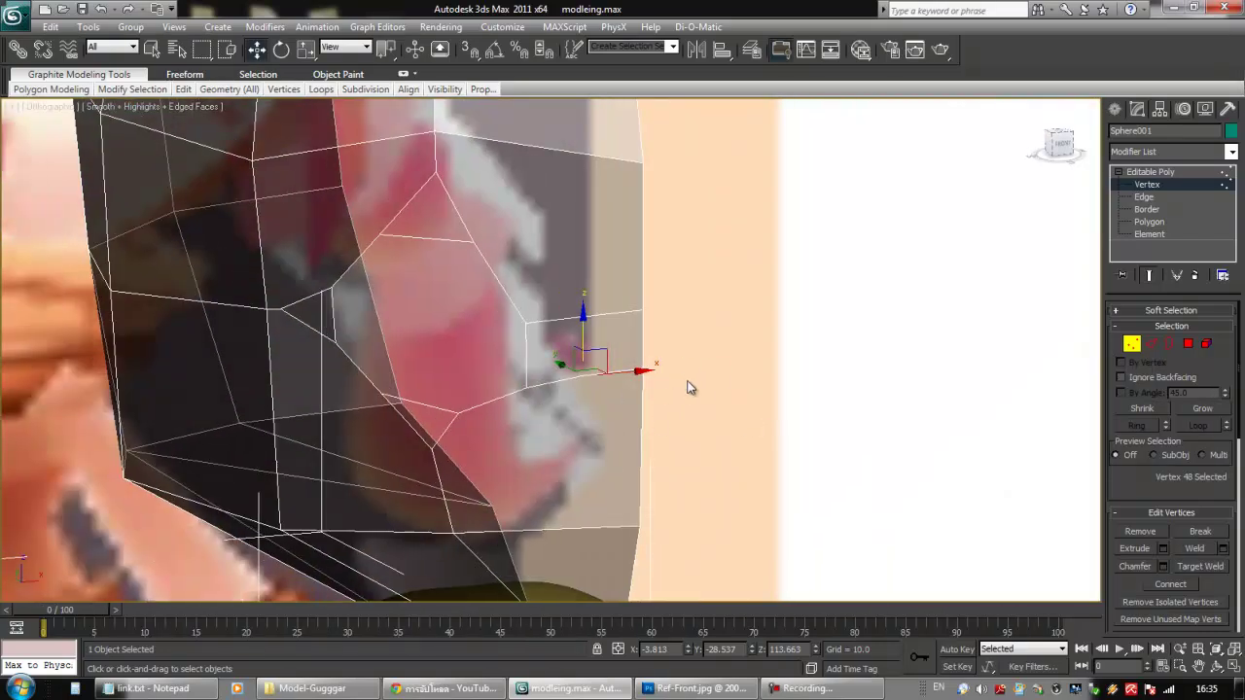
left_click(1131, 345)
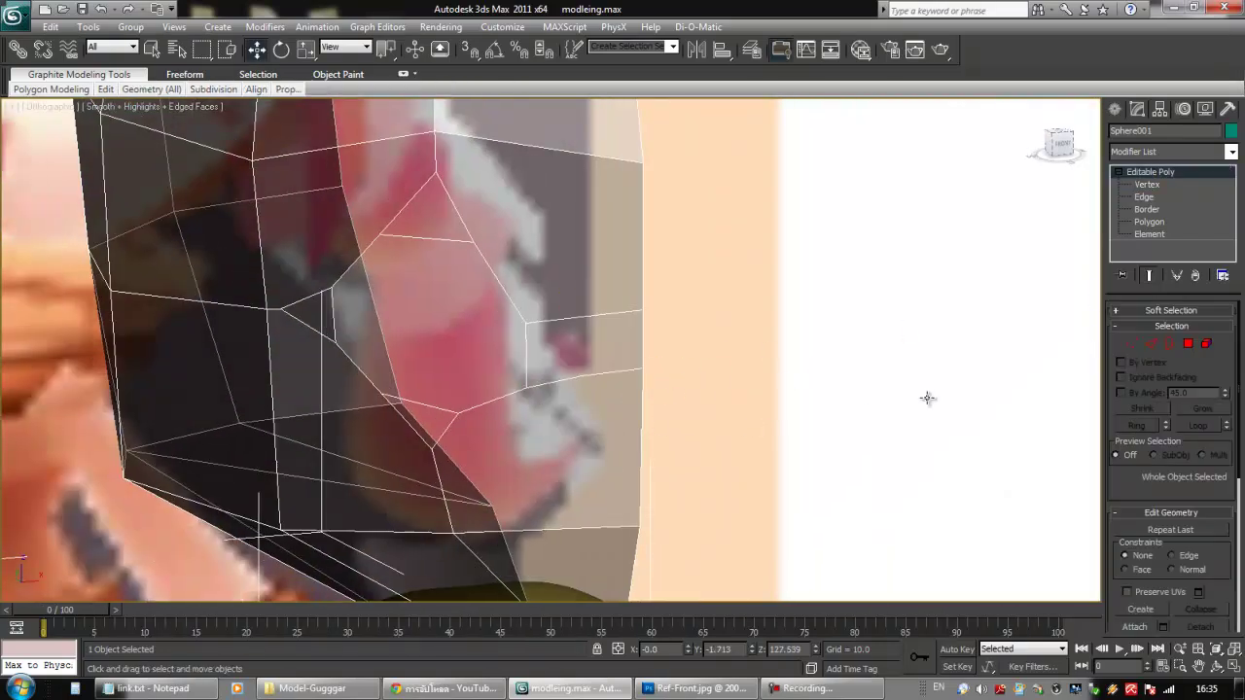
scroll(612, 384, "up", 2)
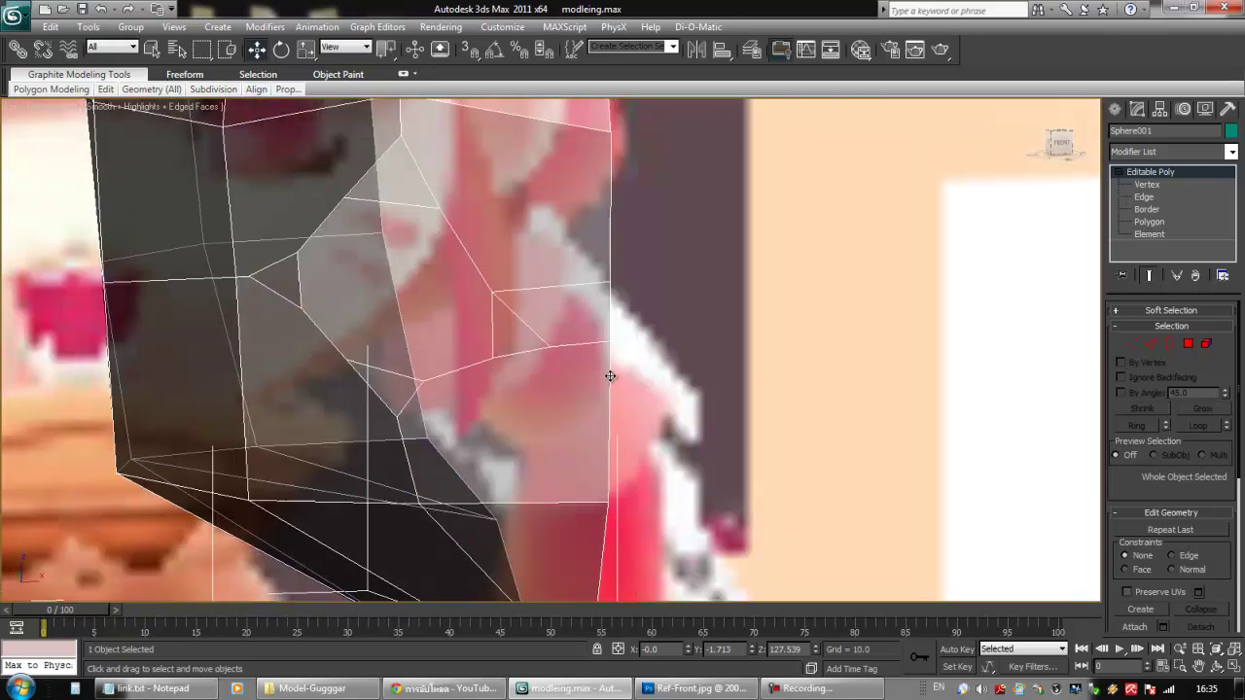
Remove the diagonal edge of the inner corner triangle together with its leftover vertex, leaving a four-sided face beside the eye
left_click(1152, 344)
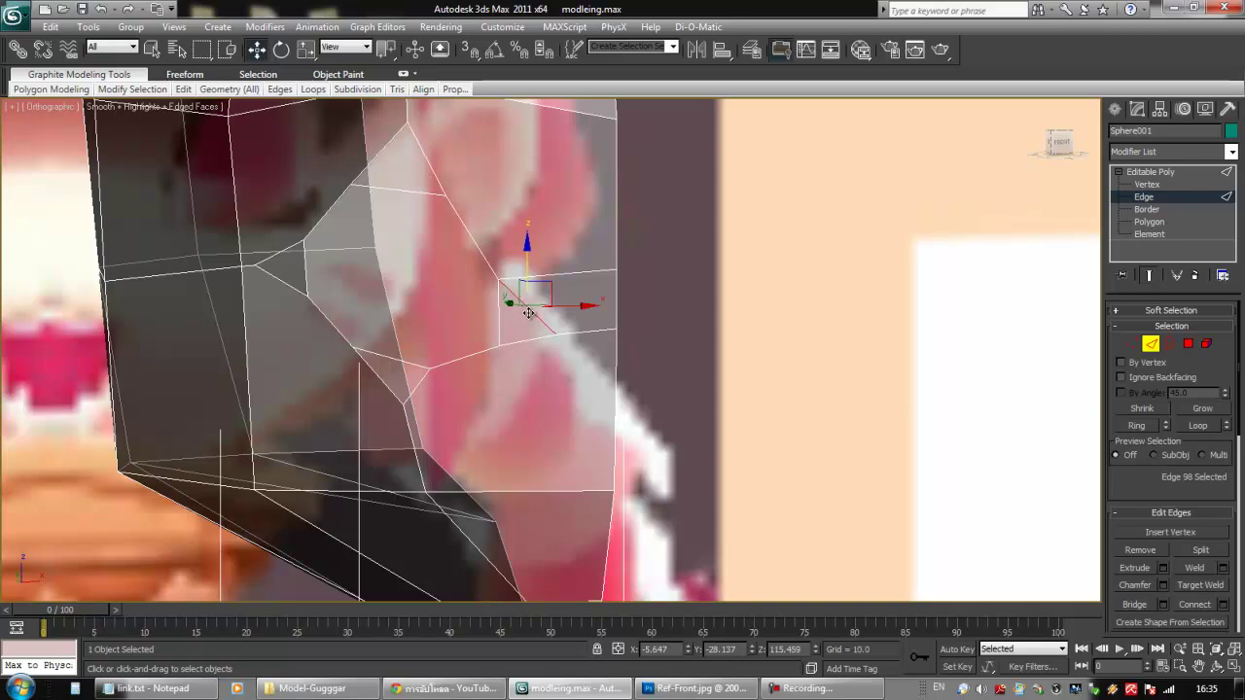
scroll(1107, 485, "down", 2)
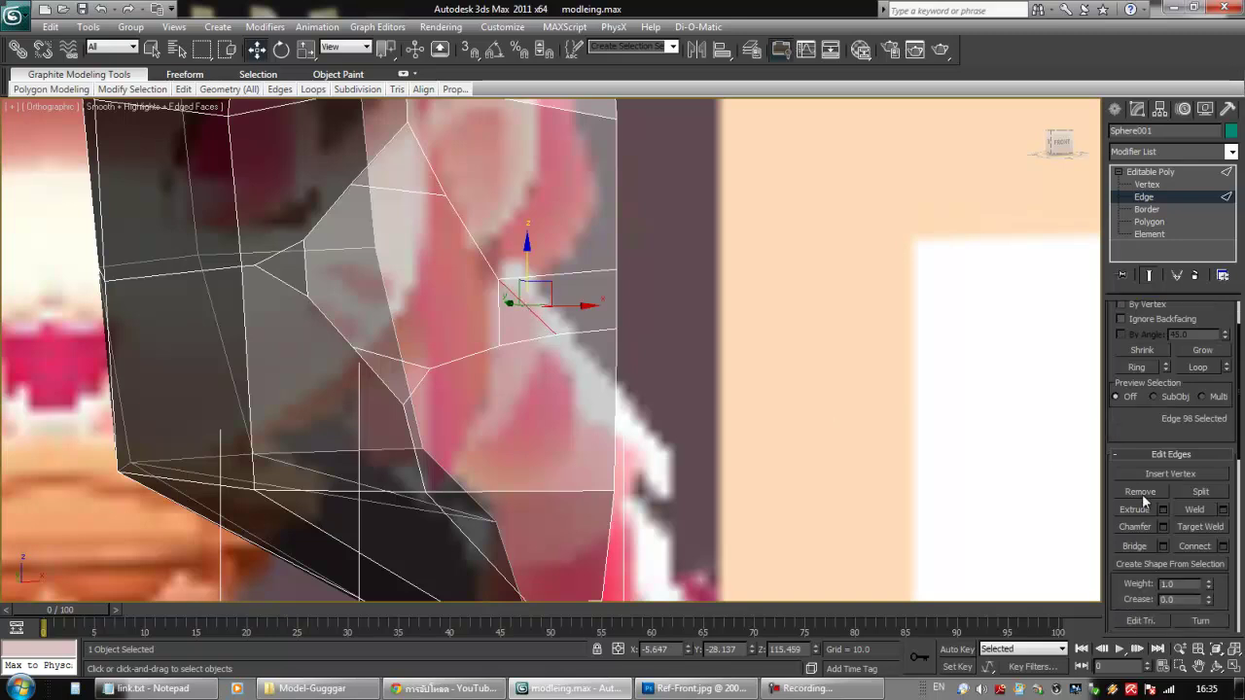
left_click(1140, 492)
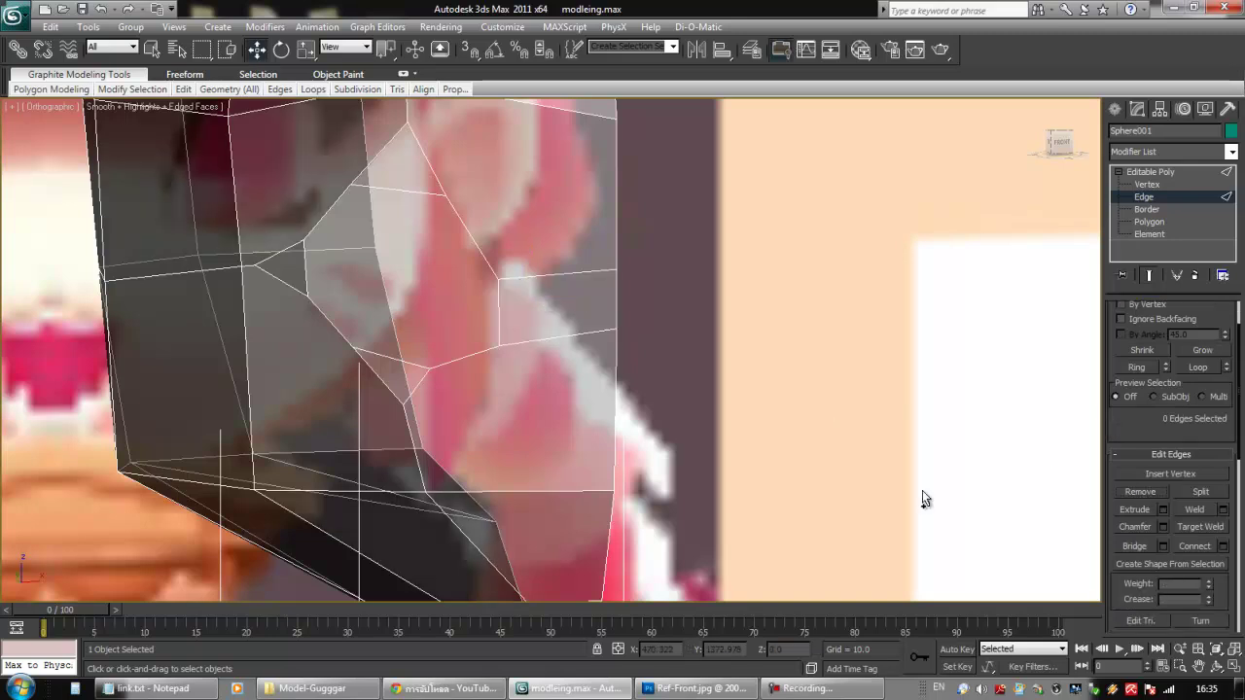
middle_click_drag(893, 333, 756, 368, "alt")
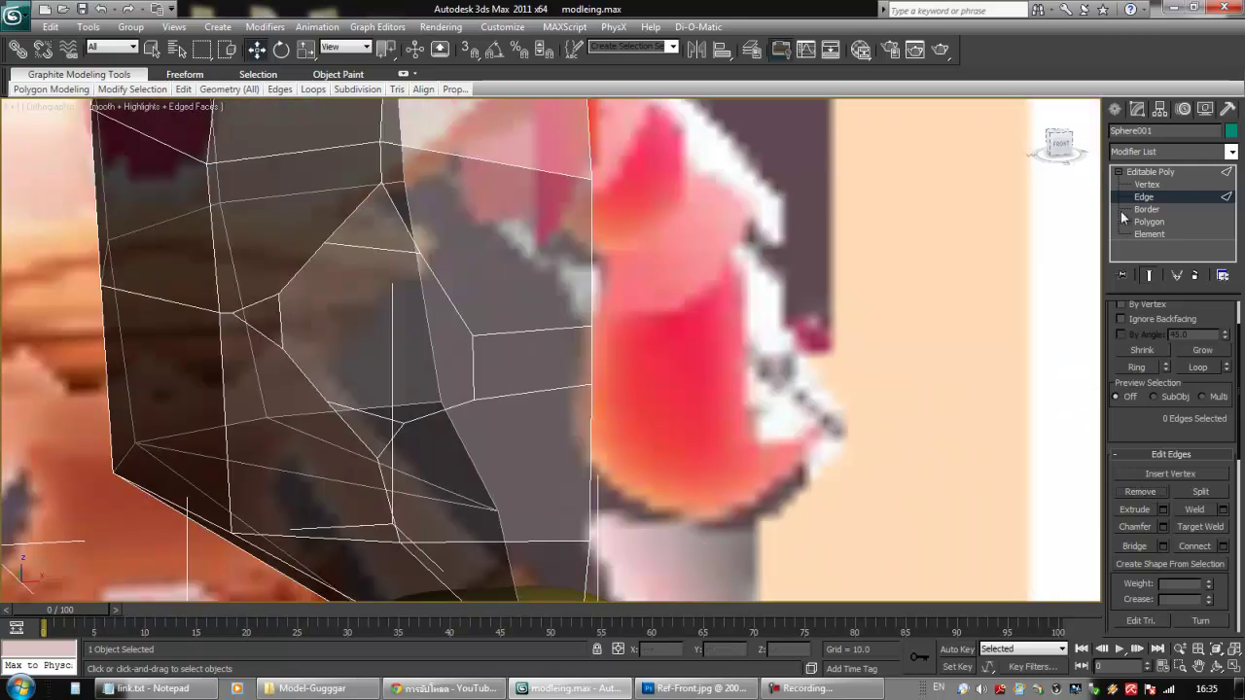
Adjust the heights of the centre-line vertex beside the eye and the eye's upper inner vertex to even out the edge flow
key("1")
left_click(592, 385)
left_click_drag(590, 349, 593, 364)
middle_click_drag(593, 364, 595, 373, "alt")
scroll(595, 373, "down", 8)
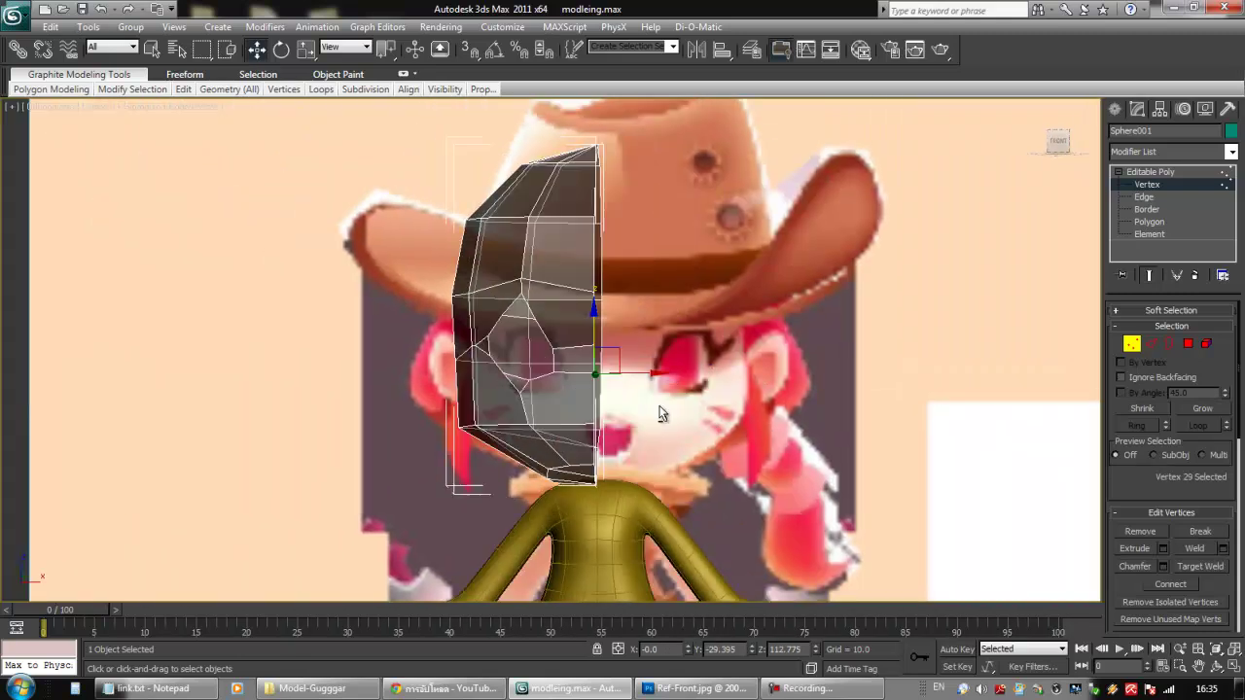
middle_click_drag(659, 413, 631, 406, "alt")
left_click(552, 340)
left_click_drag(552, 339, 552, 305)
middle_click_drag(498, 325, 523, 336, "alt")
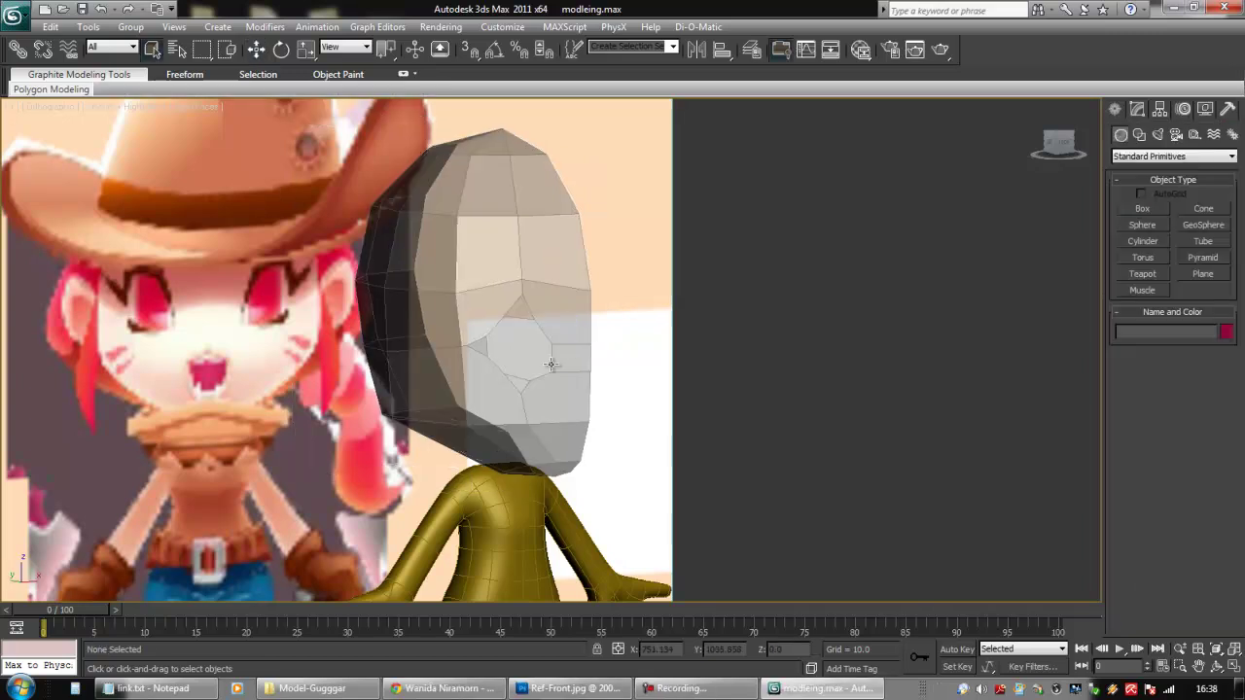
Cut a line of edges on the half head from the eye's top inner vertex up through the brow and forehead toward the crown
left_click(552, 363)
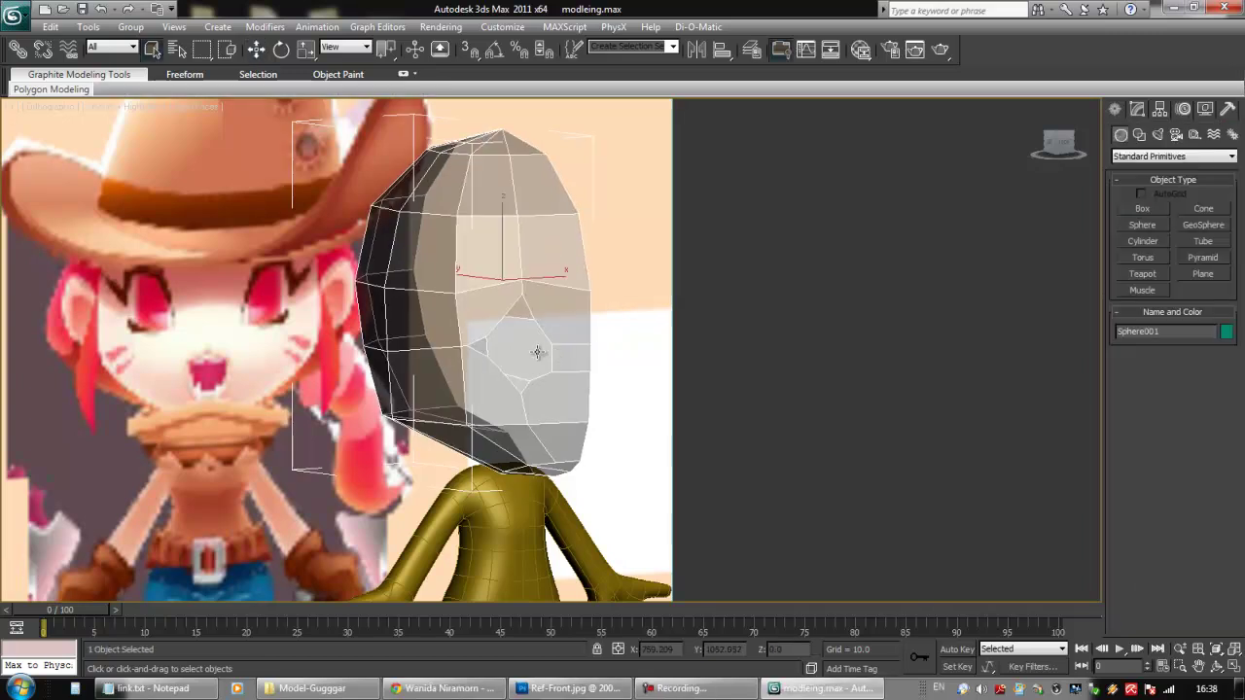
middle_click_drag(574, 375, 605, 354, "alt")
scroll(592, 348, "up", 2)
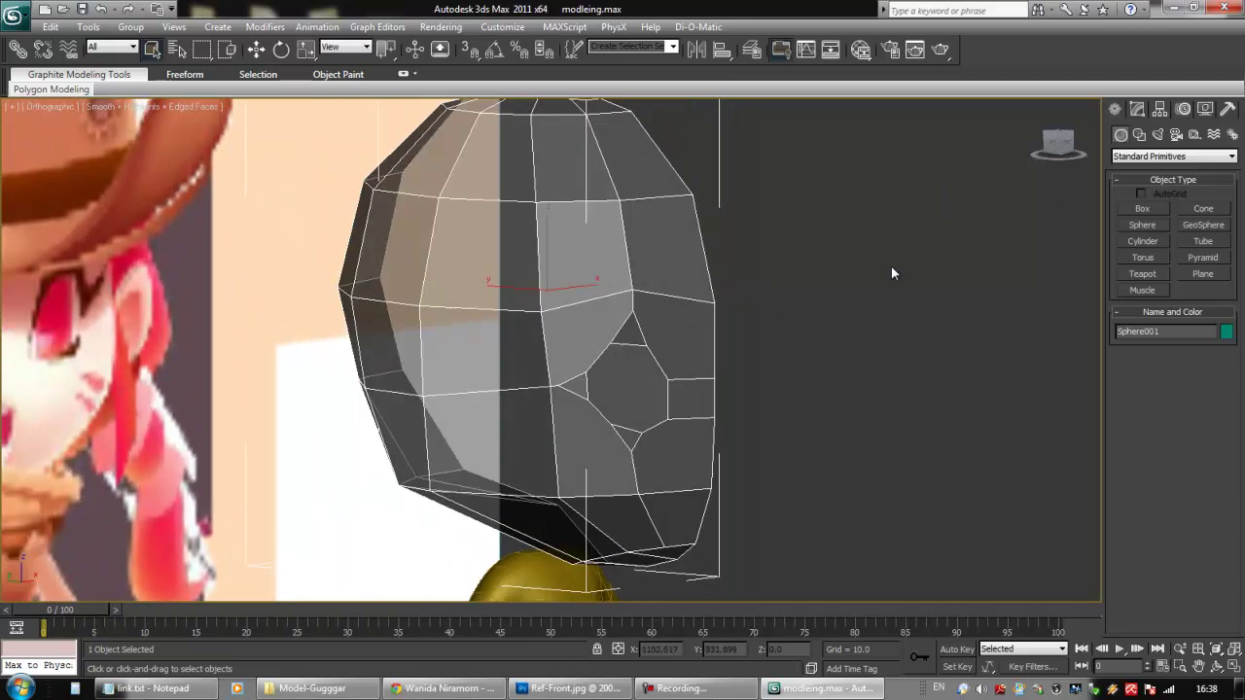
left_click(1137, 109)
key("1")
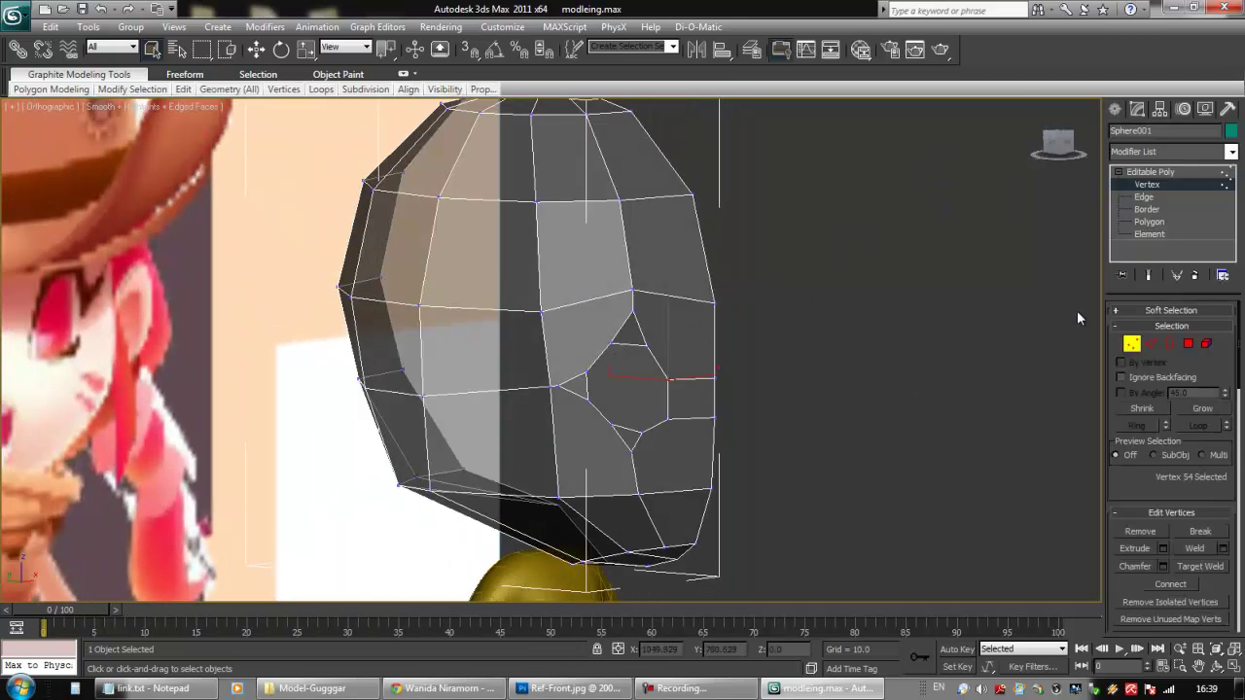
middle_click_drag(830, 358, 786, 362, "alt")
scroll(1116, 457, "down", 10)
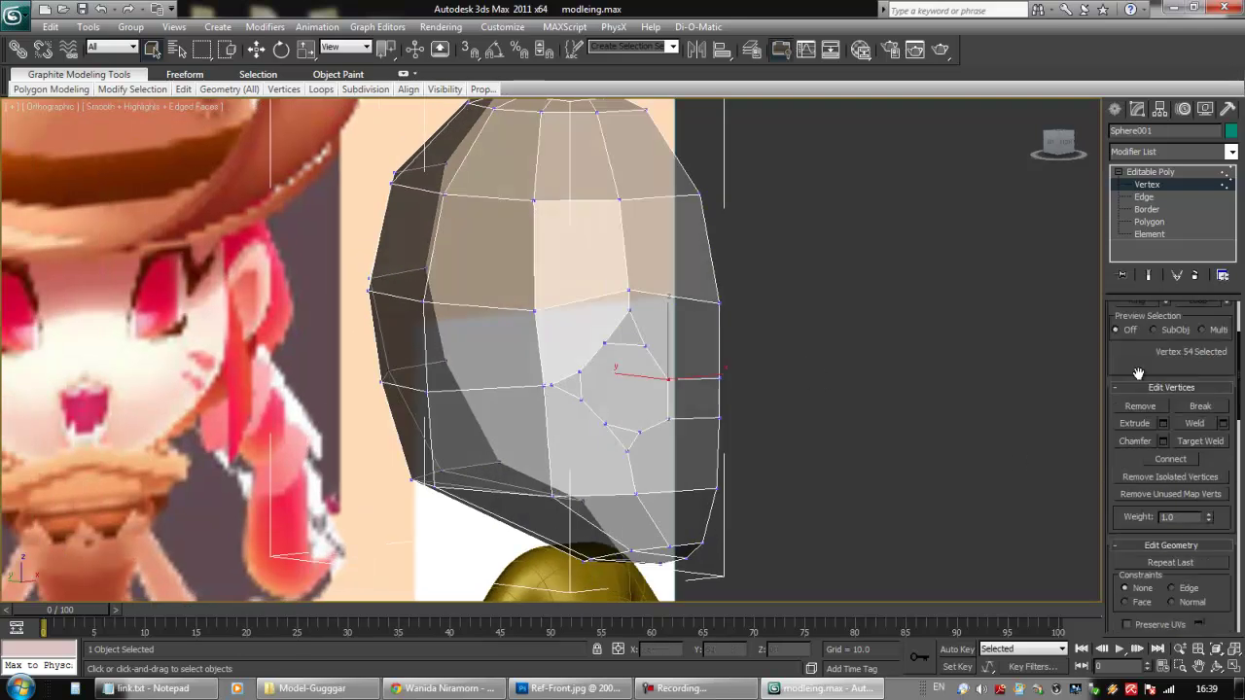
scroll(1115, 452, "up", 2)
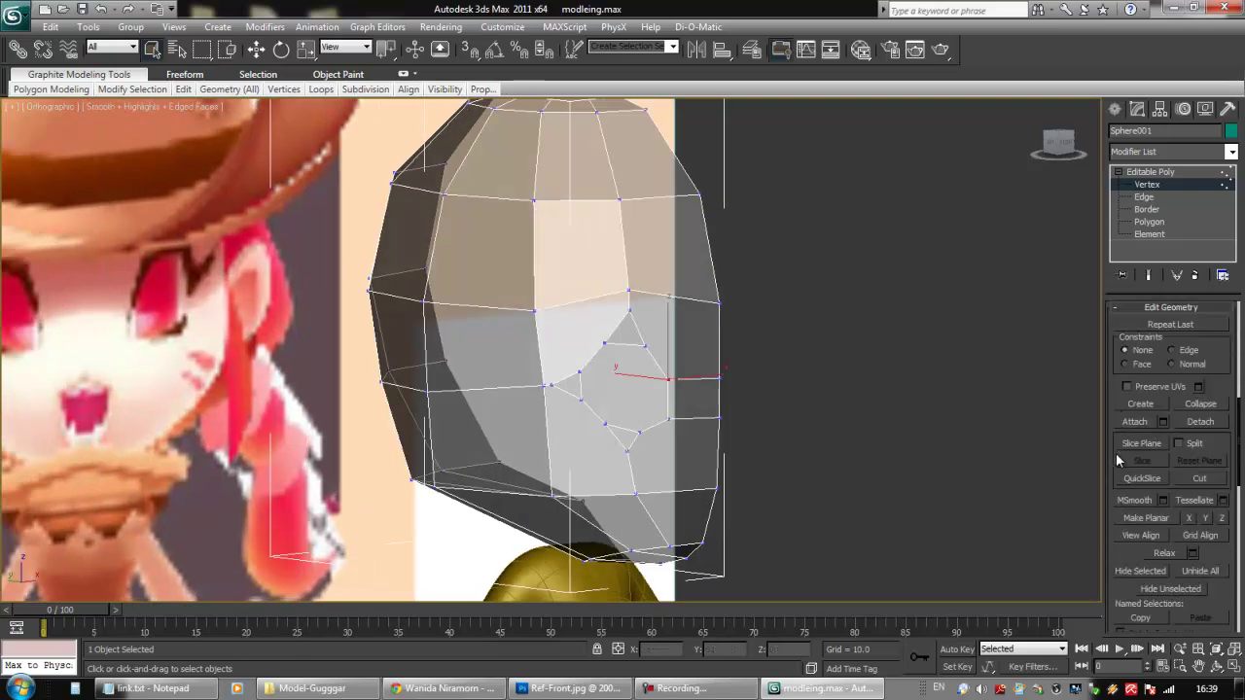
left_click(1198, 478)
key("f")
middle_click_drag(811, 409, 863, 403, "alt")
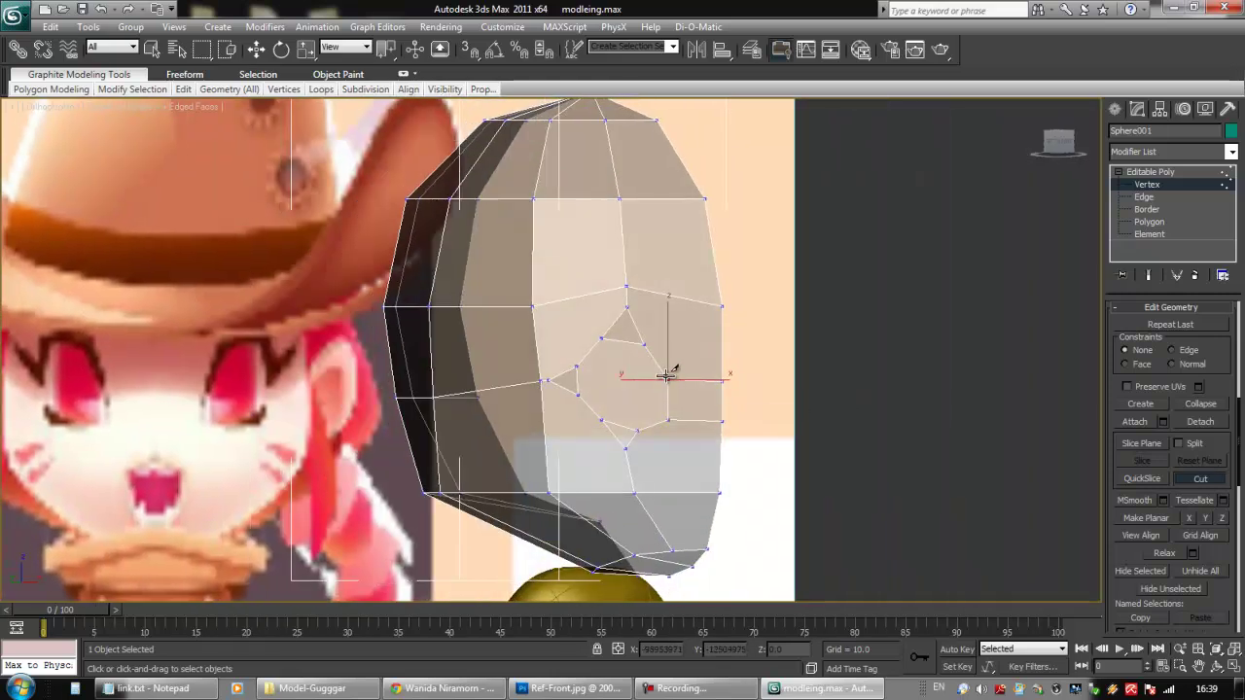
left_click(645, 342)
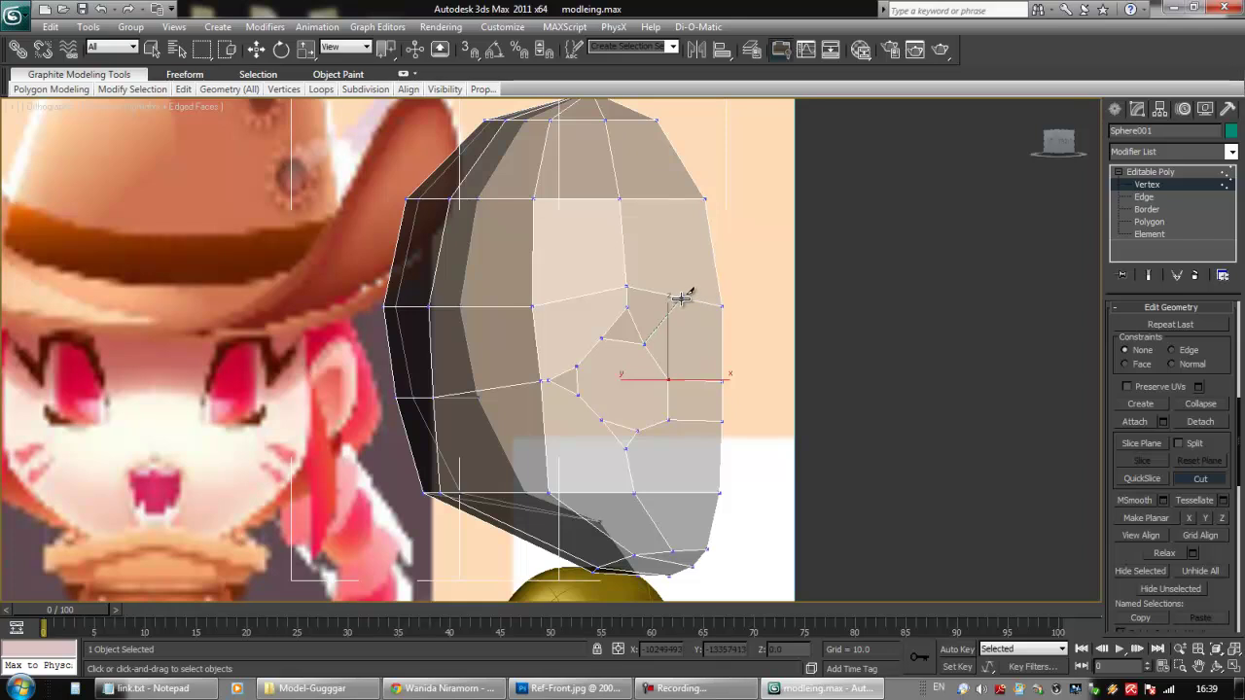
left_click(673, 296)
left_click(670, 198)
middle_click_drag(632, 119, 641, 410, "alt")
right_click(688, 424)
left_click(655, 419)
Reposition the forehead and brow vertices above the eye to round the front of the head around the new cut
key("w")
mouse_move(664, 407)
middle_mouse_down("alt")
mouse_move(649, 428)
mouse_move(642, 409)
middle_mouse_up("alt")
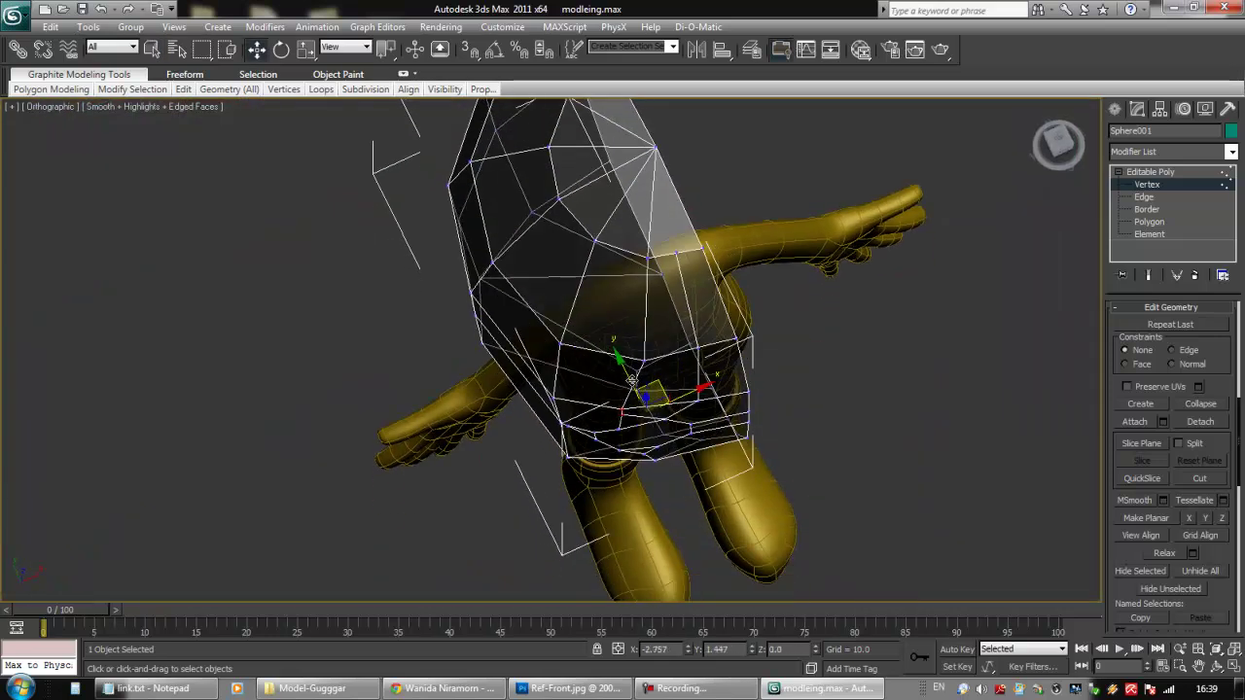
left_click(642, 362)
left_click(644, 340)
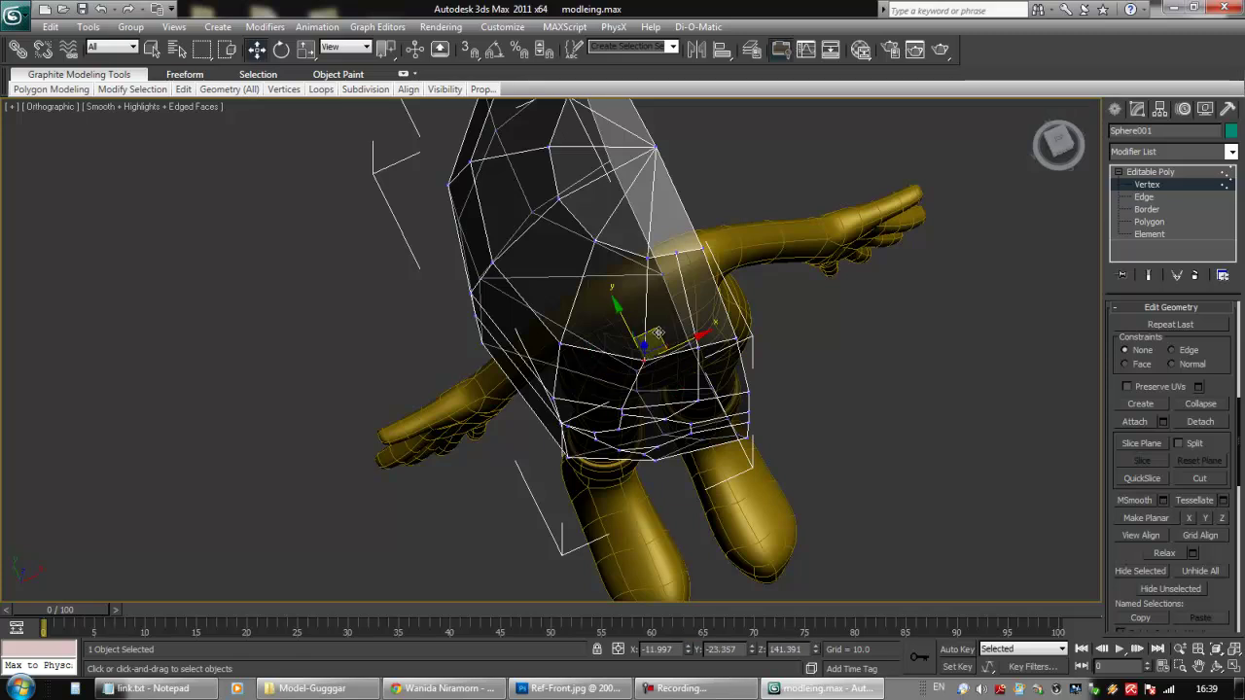
middle_click_drag(644, 331, 661, 365, "alt")
left_click(697, 378)
mouse_move(683, 323)
left_mouse_down()
mouse_move(732, 356)
mouse_move(697, 337)
left_mouse_up()
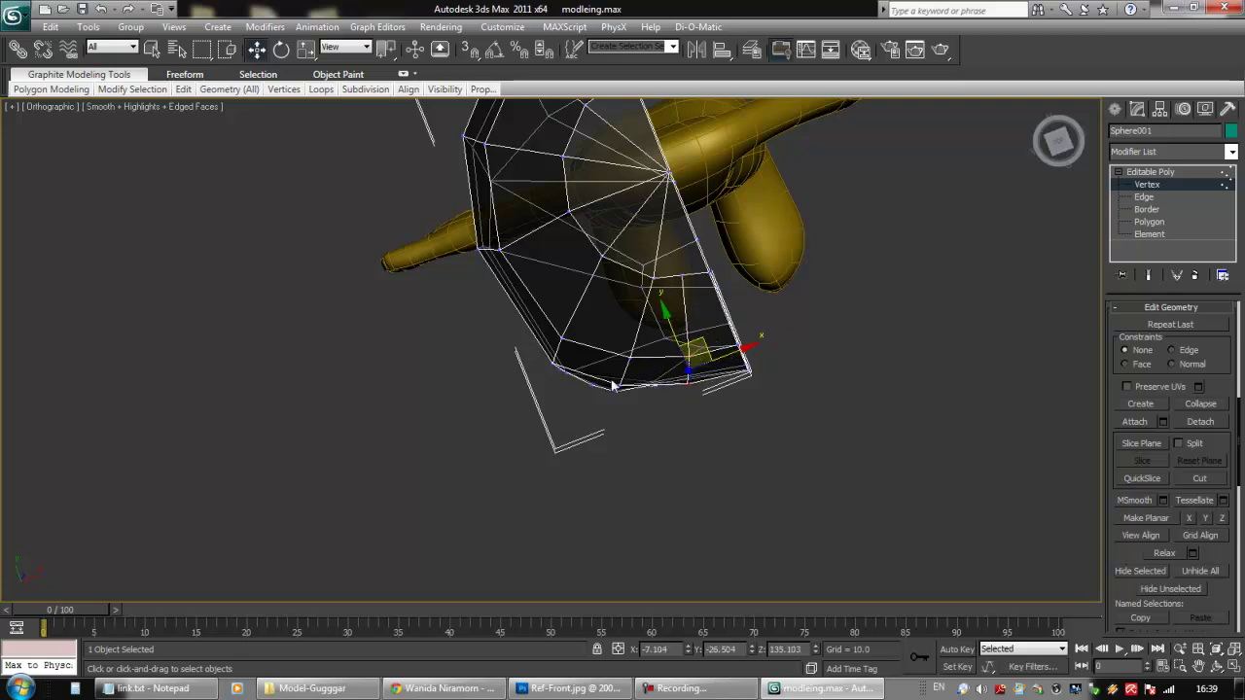
key("f")
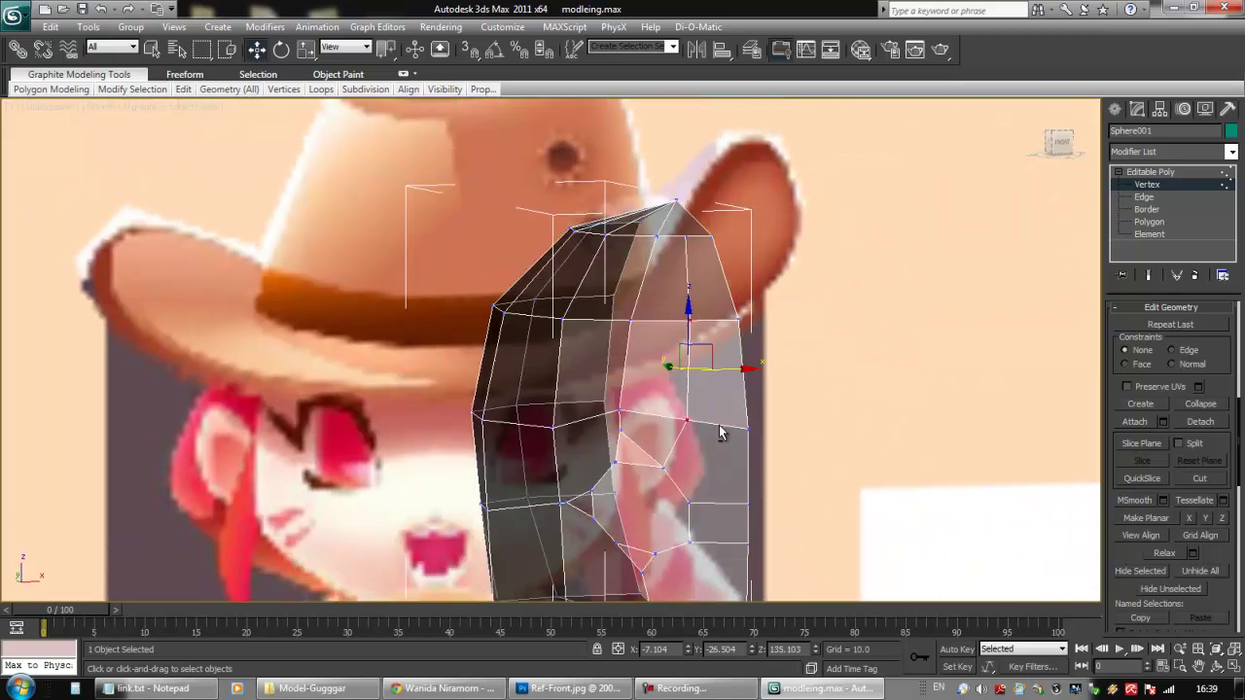
left_click(622, 414)
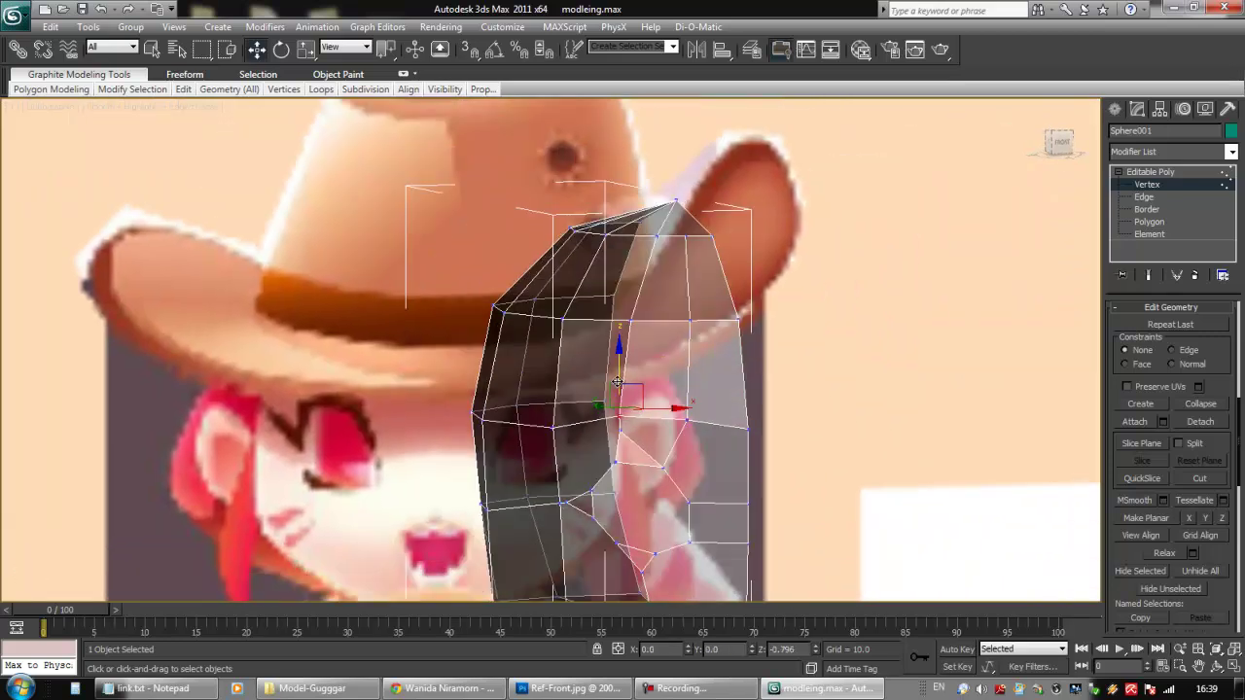
middle_click_drag(652, 464, 692, 409, "alt")
Remove the diagonal edge above the eye that runs from the brow line to the eye's upper inner vertex
left_click(889, 311)
left_click(1135, 198)
left_click(650, 415)
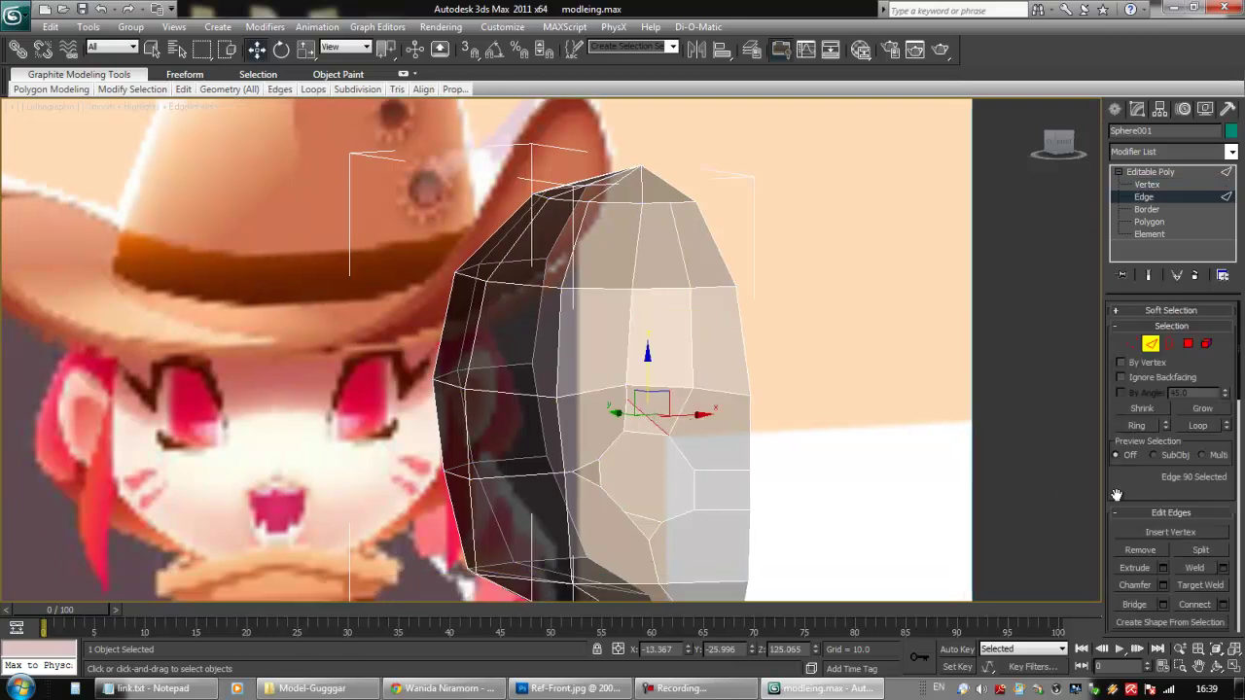
scroll(1143, 488, "down", 1)
left_click(1142, 530)
middle_click_drag(795, 442, 755, 446, "alt")
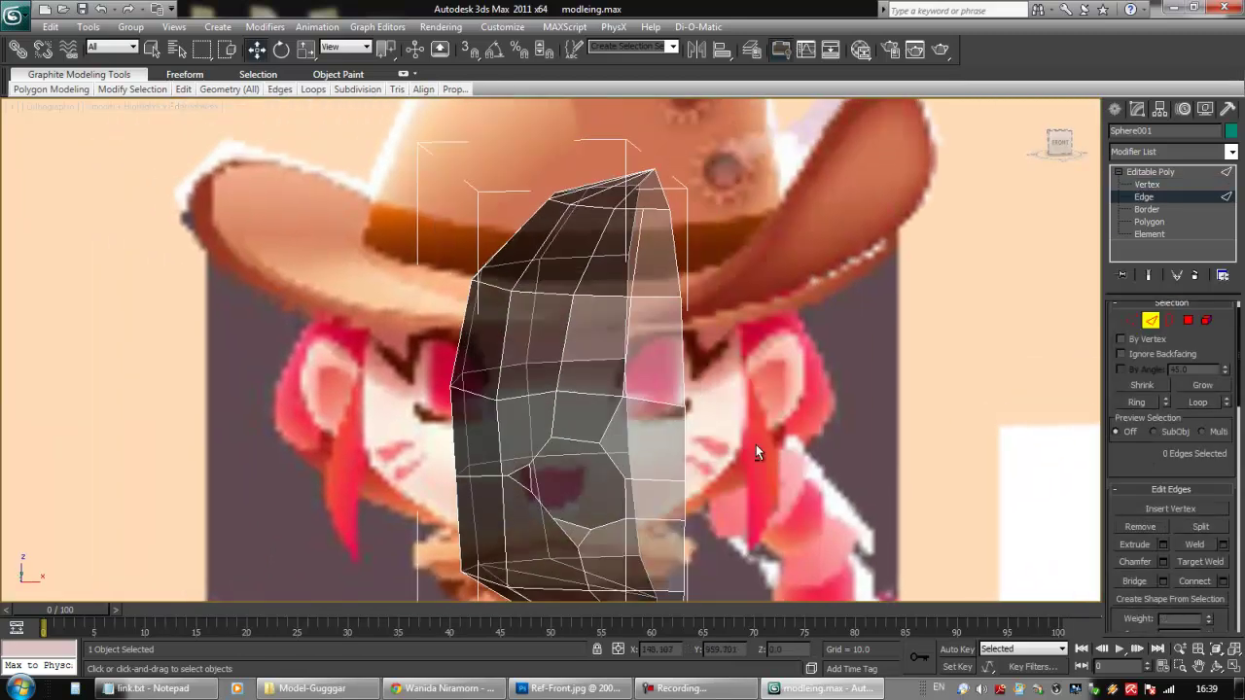
Reposition the brow vertex above the eye's inner side and the eye's upper inner vertex against the front reference
scroll(756, 445, "down", 5)
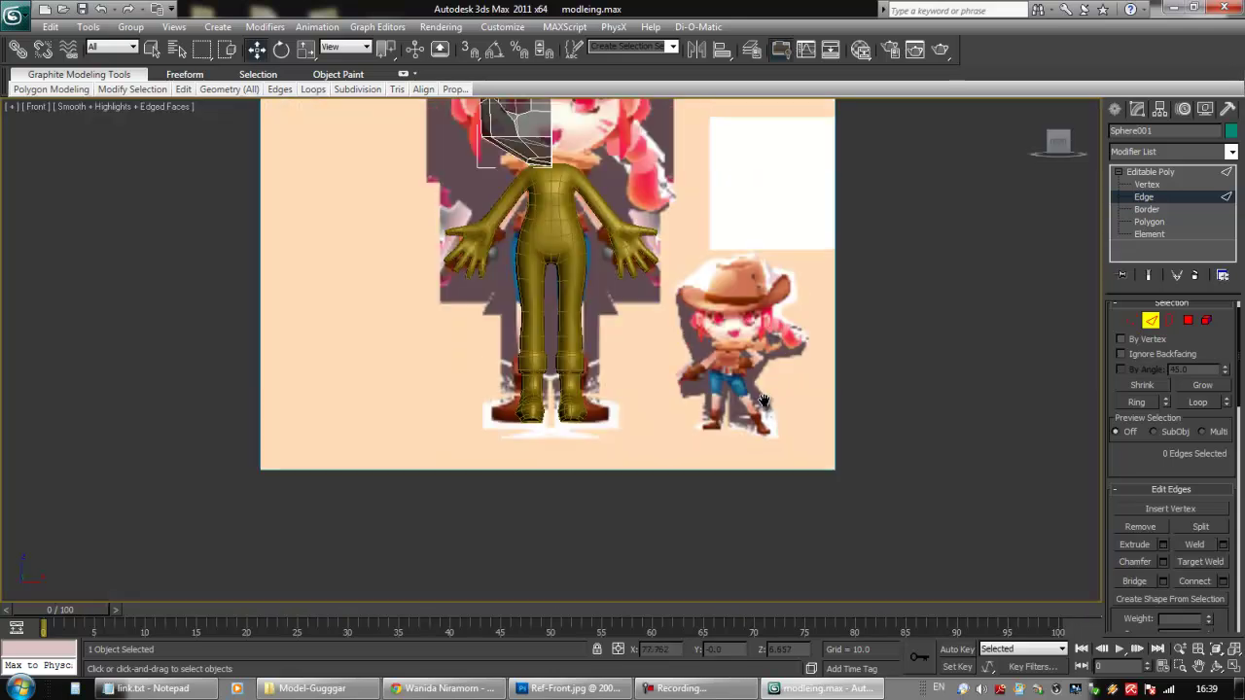
middle_click_drag(763, 402, 790, 628)
scroll(611, 342, "up", 3)
middle_click_drag(583, 278, 598, 385)
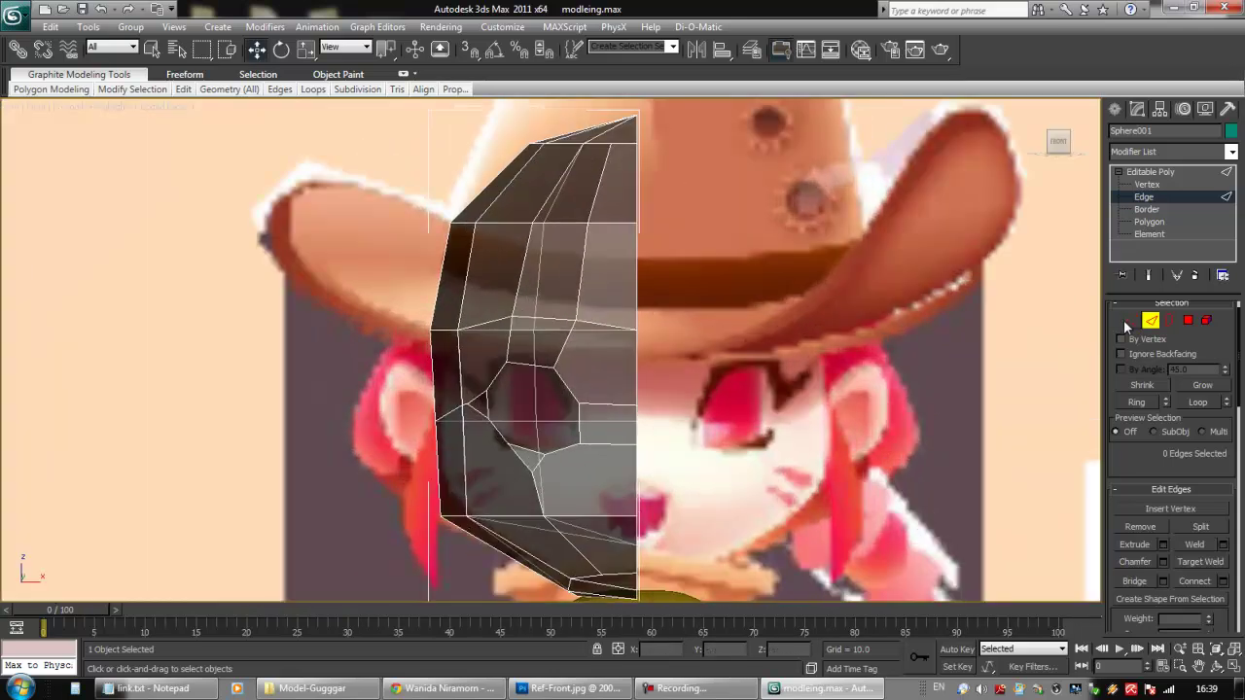
key("1")
left_click(577, 322)
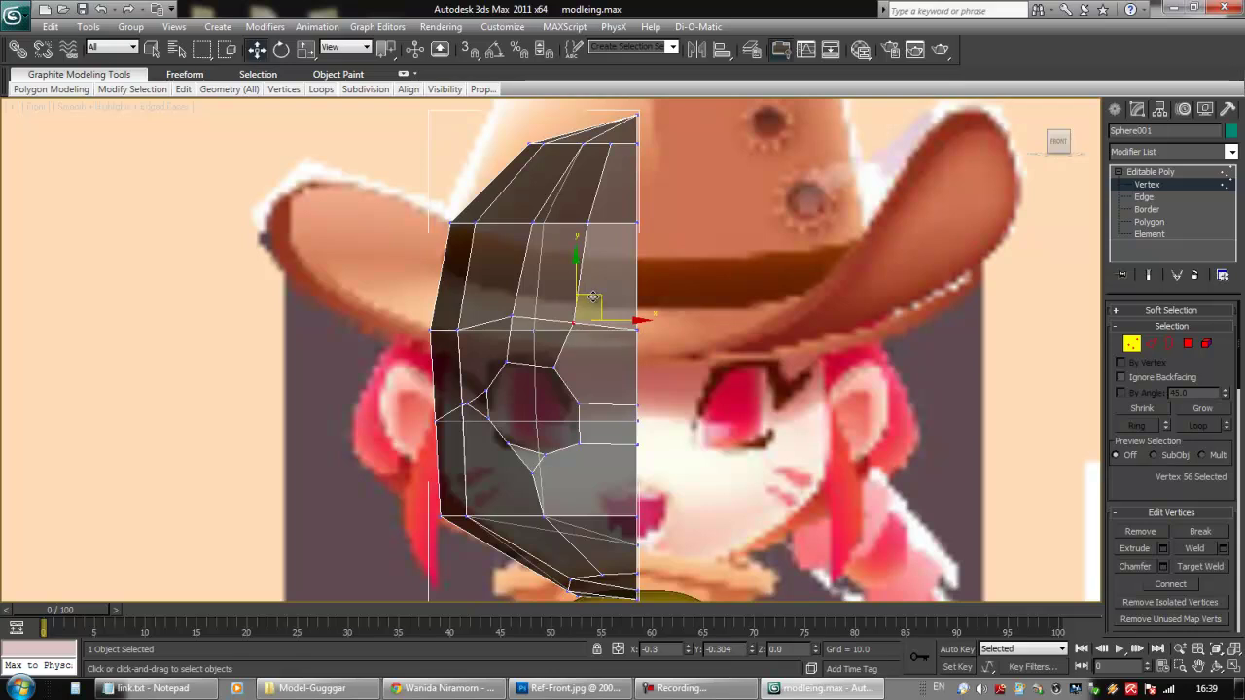
left_click_drag(596, 294, 589, 300)
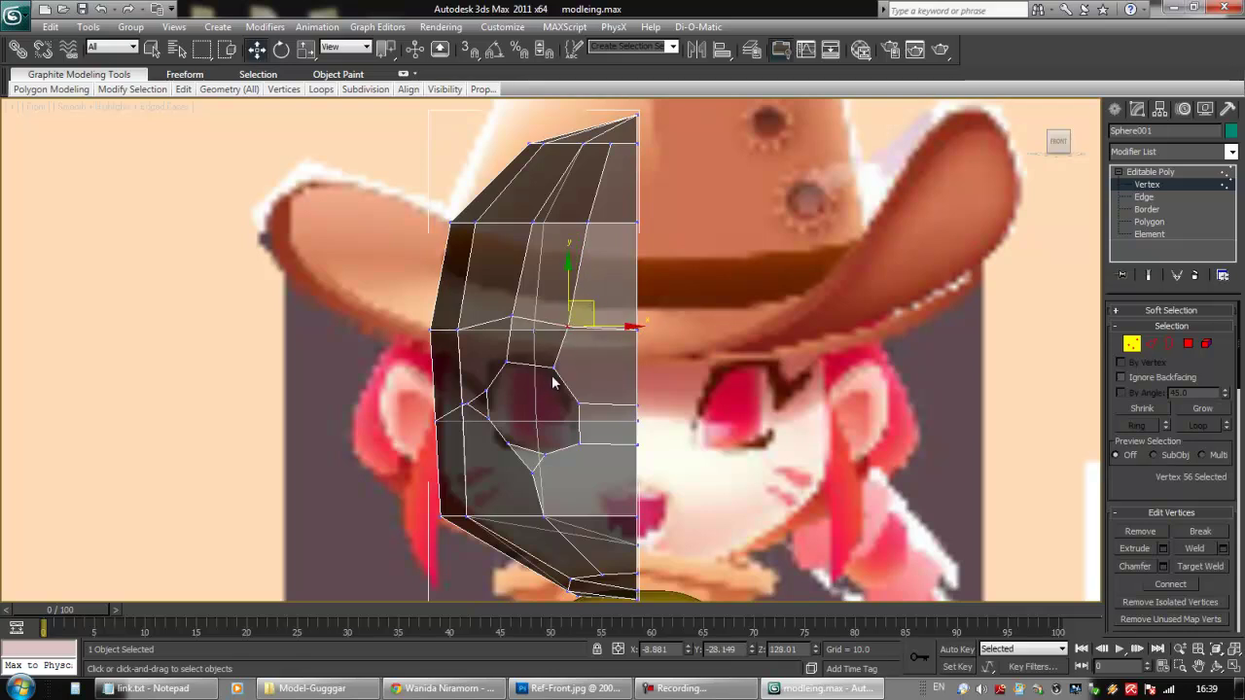
left_click(568, 365)
left_click_drag(574, 347, 577, 350)
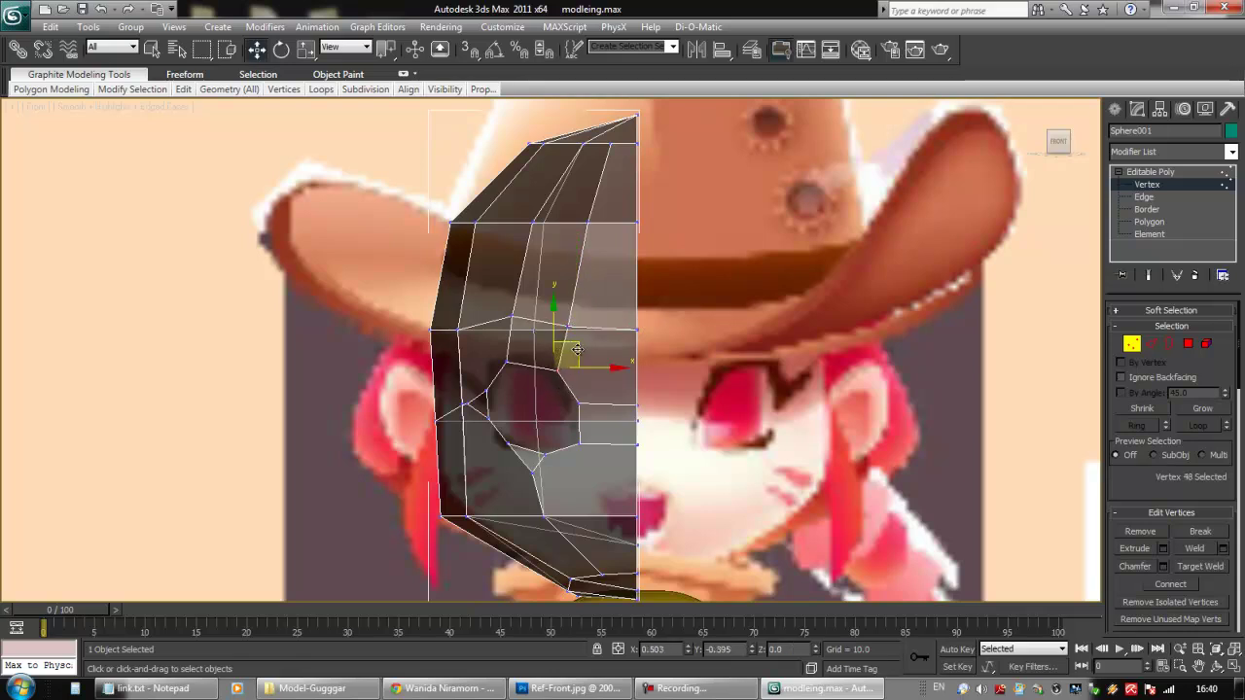
Lower the two vertices beside the eye's outer corner on the side of the head by about 2 units
middle_click_drag(515, 365, 558, 387, "alt")
left_click(540, 383)
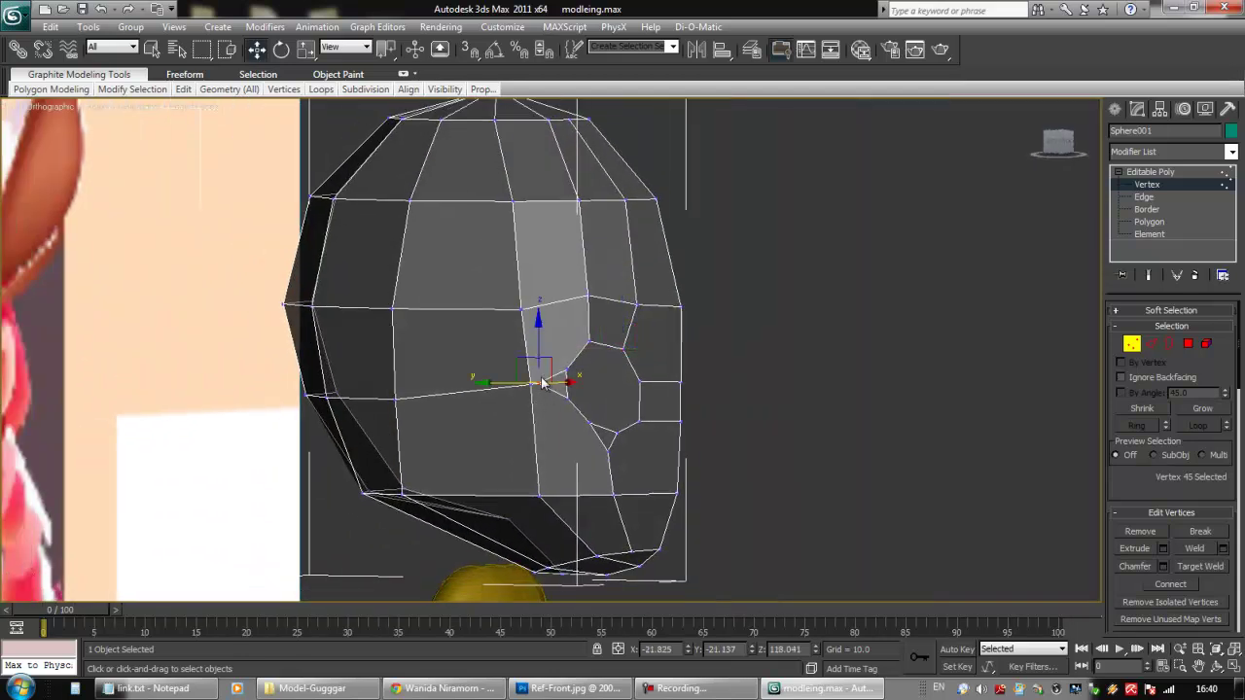
left_click(532, 387, "ctrl")
left_click_drag(534, 348, 533, 359)
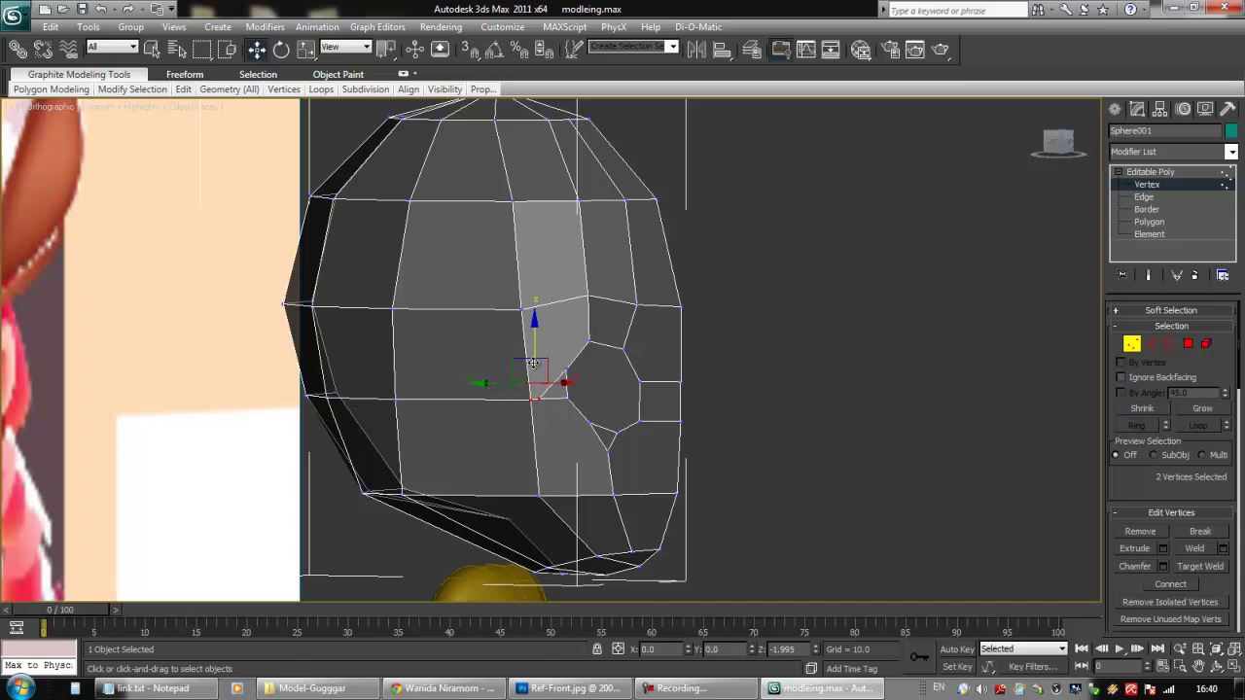
key("f")
middle_click_drag(473, 390, 769, 389, "alt")
left_click(769, 389)
Cut a line of edges from the eye's upper outer vertex back across the side of the head
scroll(1181, 455, "down", 8)
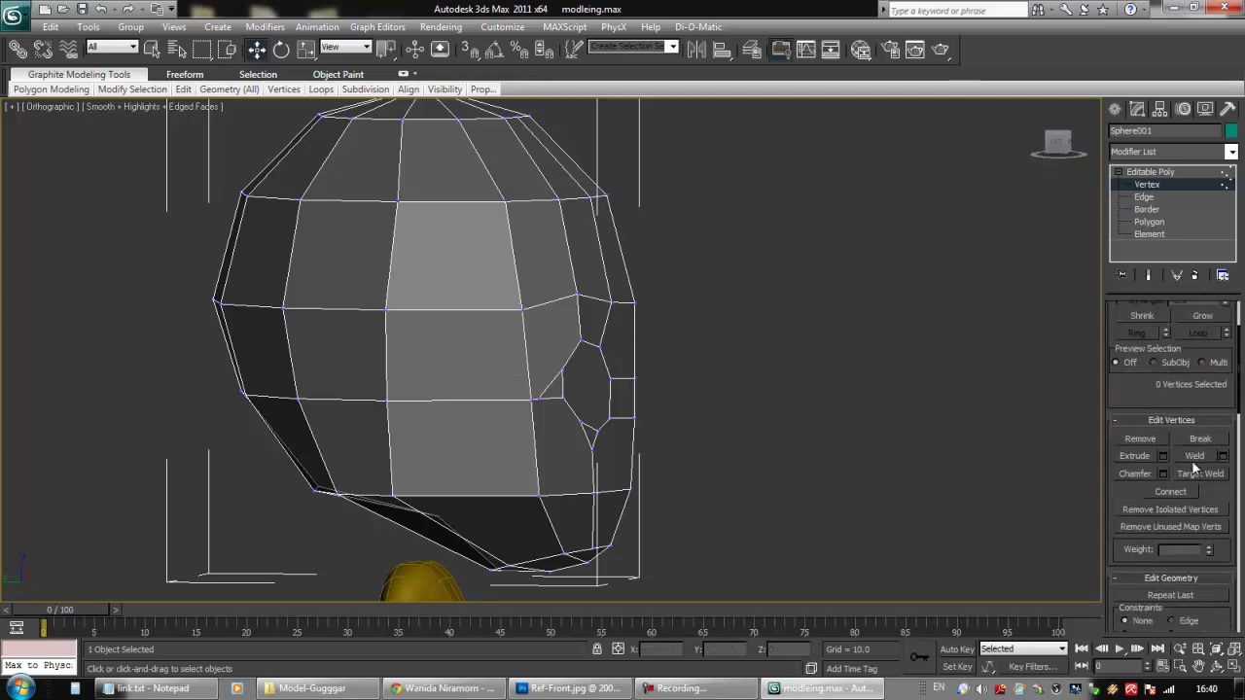
left_click(1200, 562)
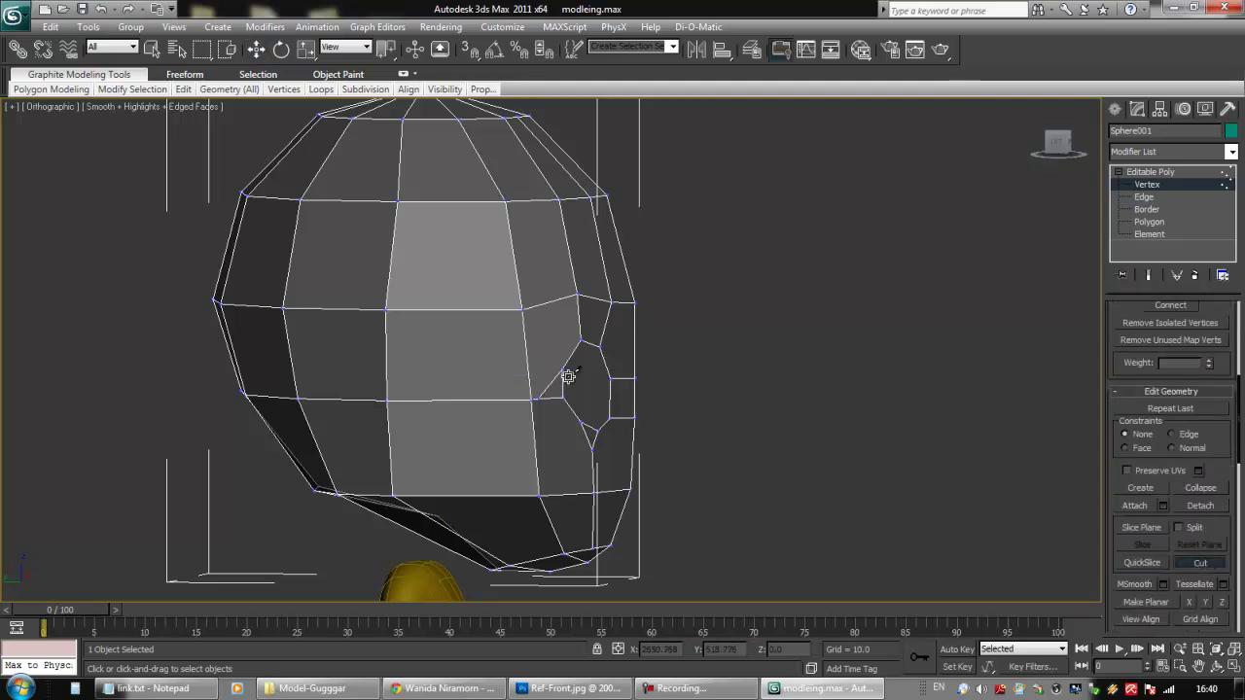
left_click(563, 368)
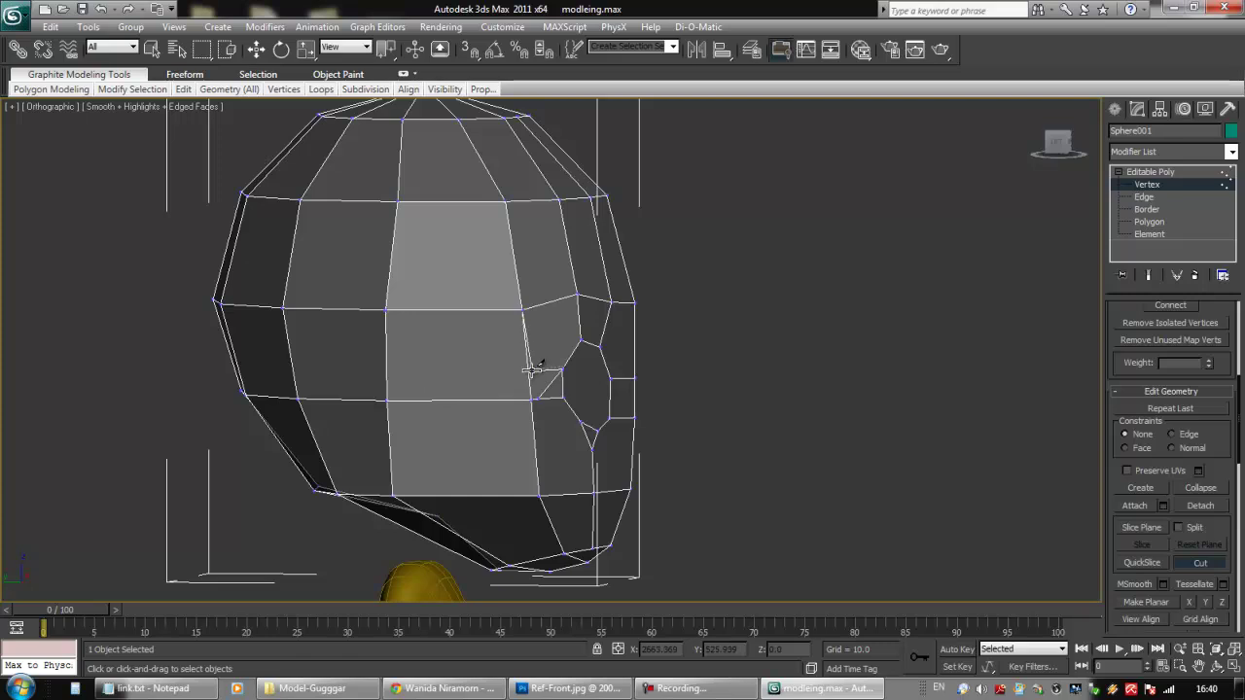
left_click(386, 351)
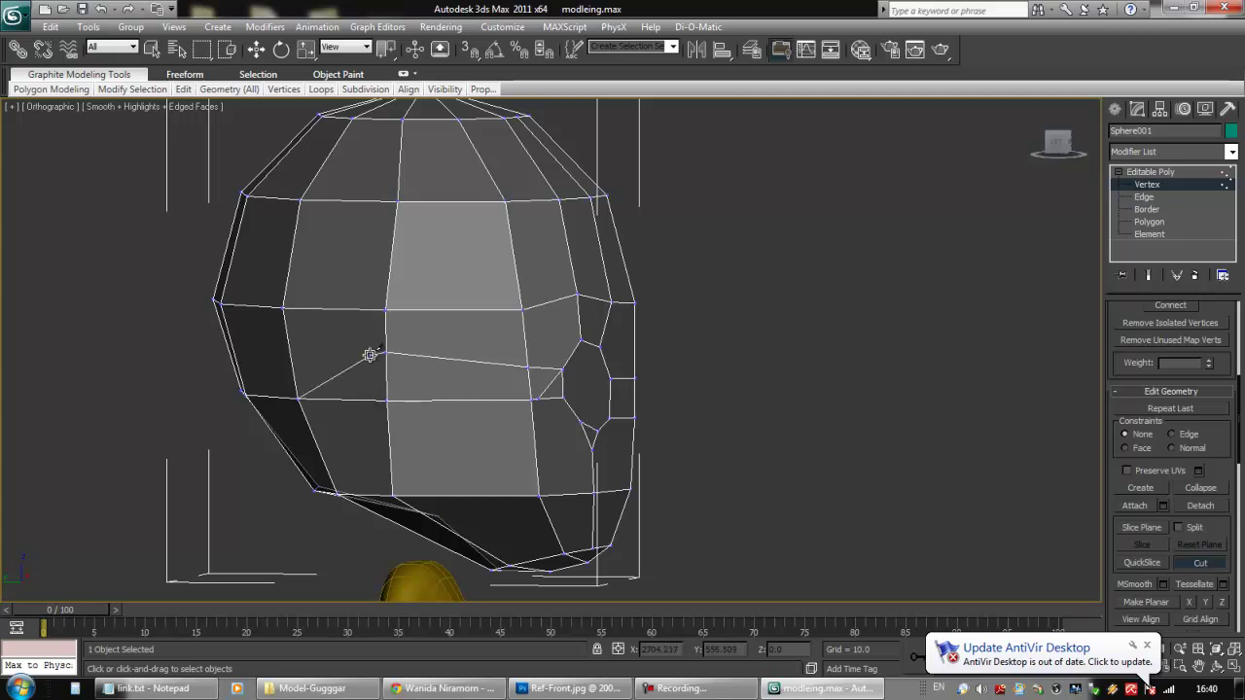
right_click(367, 337)
right_click(504, 389)
Remove the diagonal edge between the eye's outer side and the vertex beside its outer corner
middle_click_drag(587, 404, 454, 464, "alt")
left_click(1144, 197)
left_click(530, 400)
middle_click_drag(530, 399, 813, 426, "alt")
left_click_drag(1156, 488, 1136, 453)
left_click(1145, 512)
middle_click_drag(652, 377, 1042, 309, "alt")
Raise the new cut vertex beside the eye slightly and move the brow-level side vertex above it toward the face
left_click(1132, 309)
left_click(479, 299)
key("f")
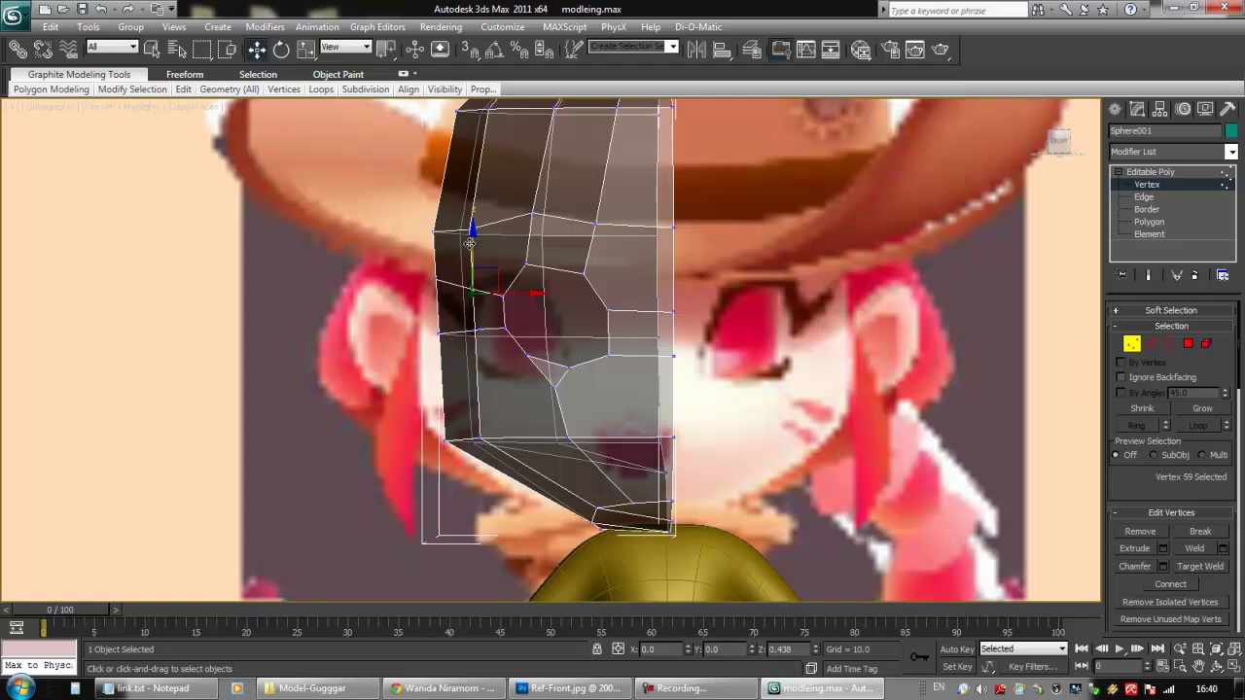
middle_click_drag(473, 228, 576, 297, "alt")
left_click(466, 230)
middle_click_drag(471, 230, 541, 247, "alt")
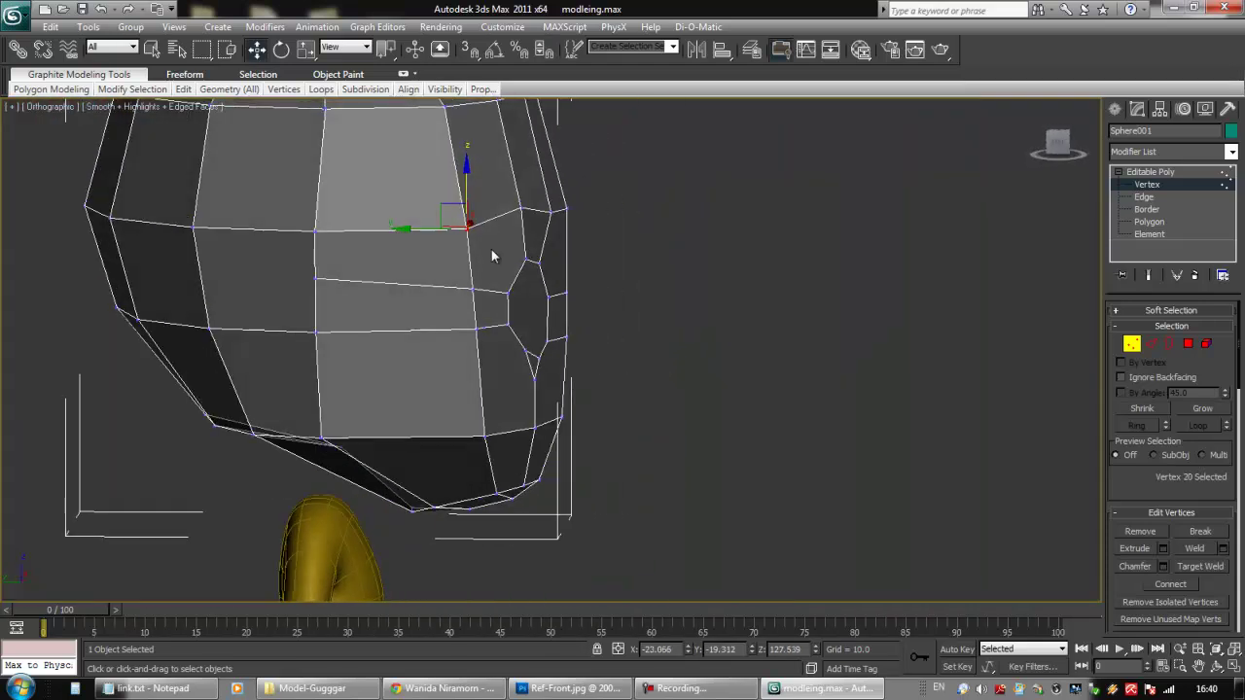
left_click_drag(448, 214, 460, 216)
Shift the eye outline's top outer vertex slightly inward to round the eye opening
middle_click_drag(467, 228, 606, 338, "alt")
scroll(607, 338, "up", 3)
left_click(637, 286)
middle_click_drag(625, 283, 613, 274, "alt")
left_click_drag(660, 266, 674, 271)
middle_click_drag(675, 272, 773, 345, "alt")
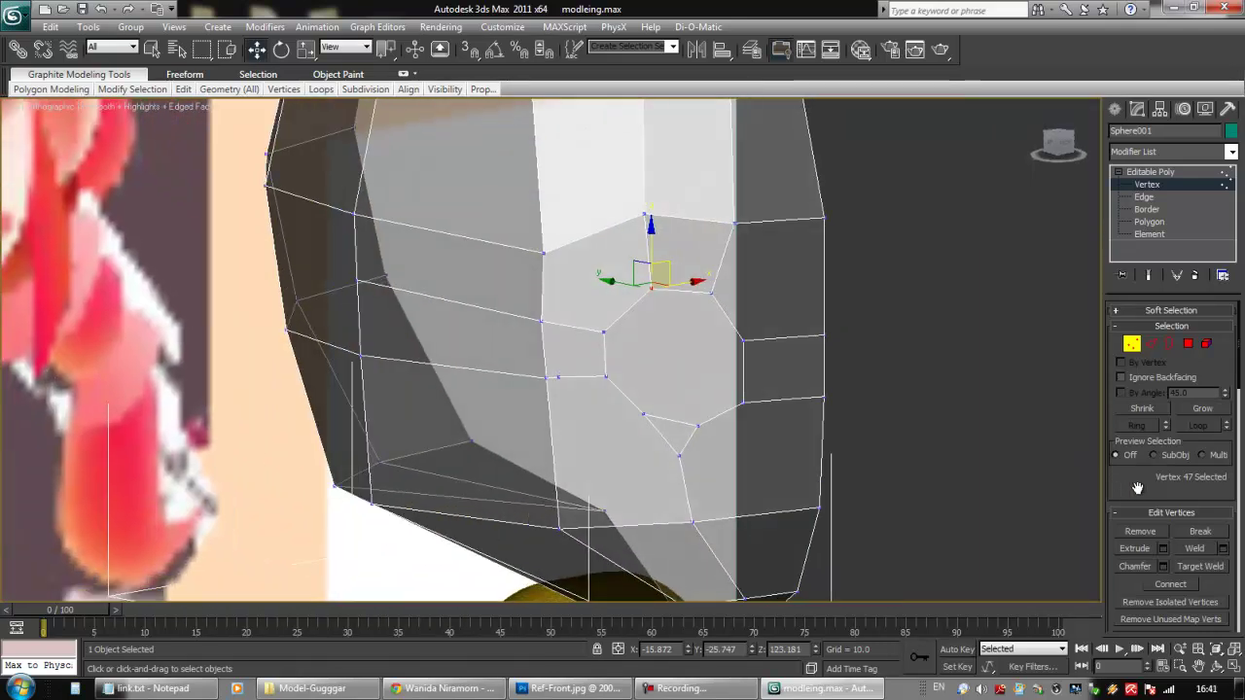
Cut an edge from the outer brow vertex down to the middle of the eye outline's upper outer edge
scroll(1137, 489, "down", 2)
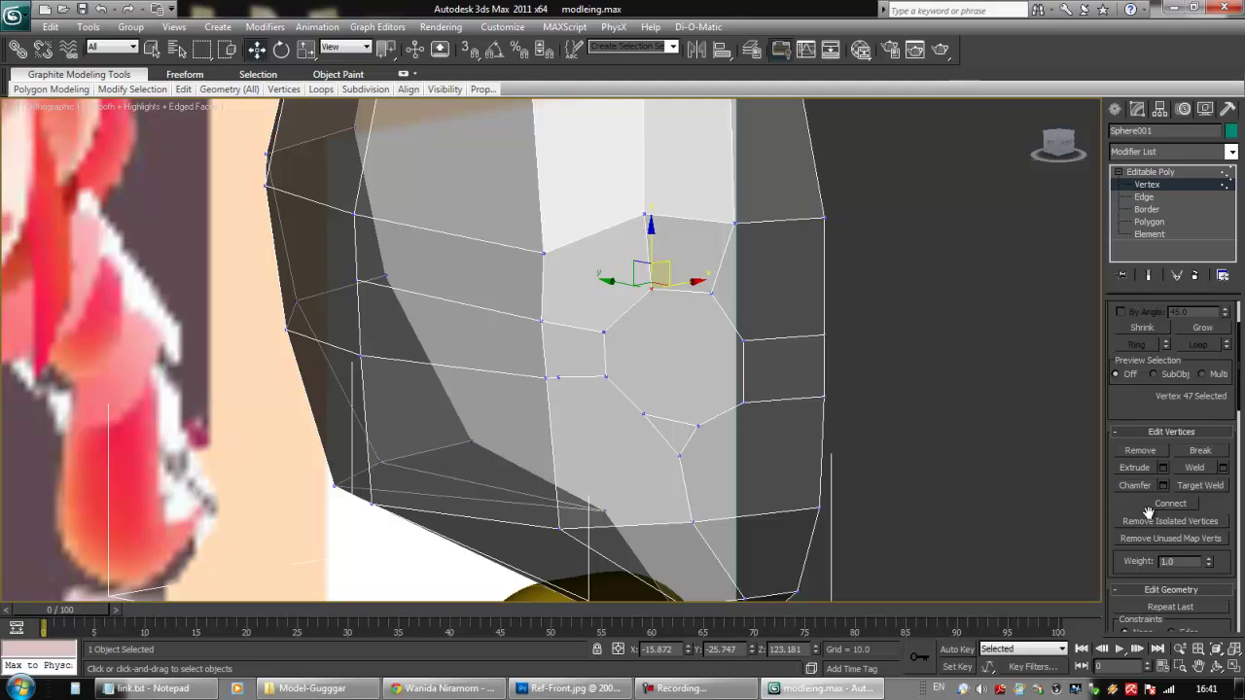
scroll(1149, 514, "down", 5)
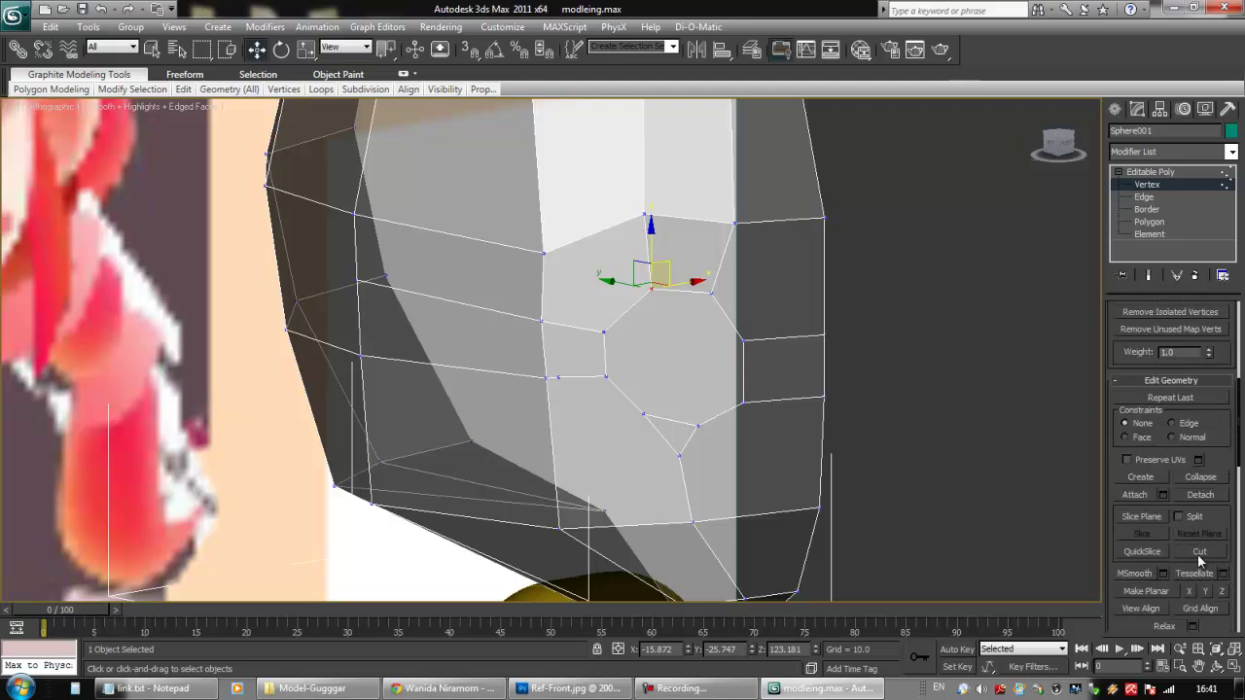
left_click(1200, 552)
left_click(543, 254)
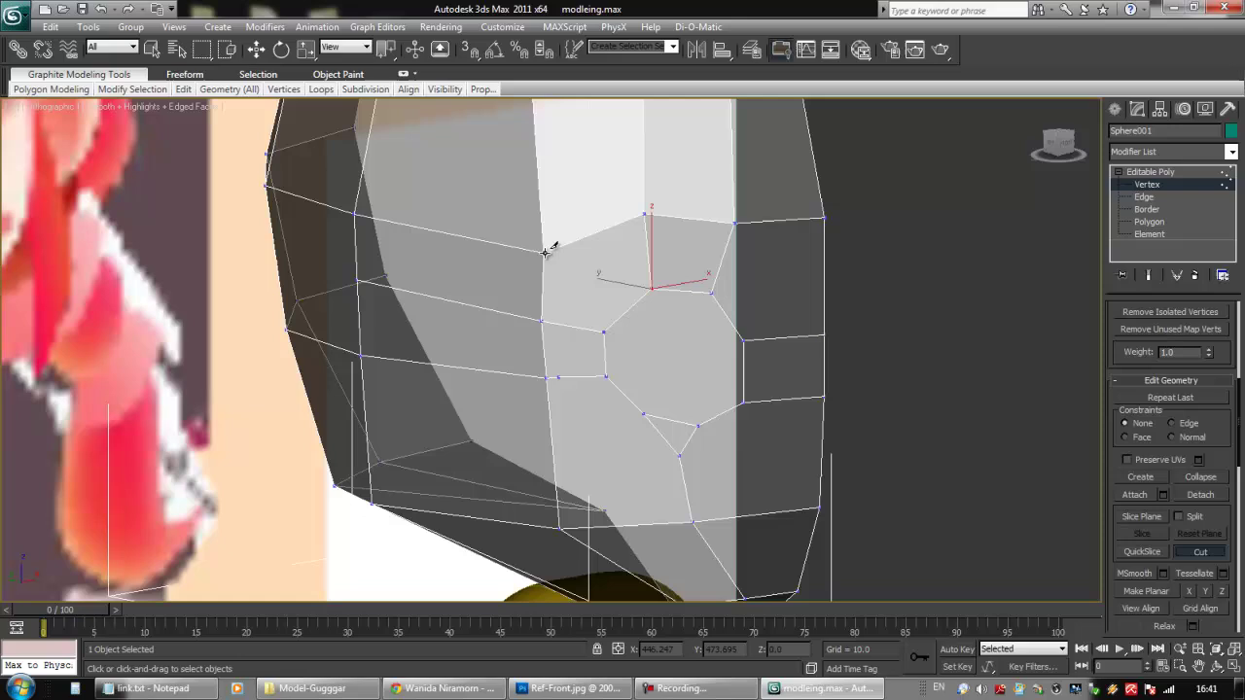
left_click(627, 309)
left_click(627, 308)
right_click(659, 312)
Move the new vertex on the eye outline up and outward to follow the eye in the front reference
middle_click_drag(627, 311, 700, 364, "alt")
key("f")
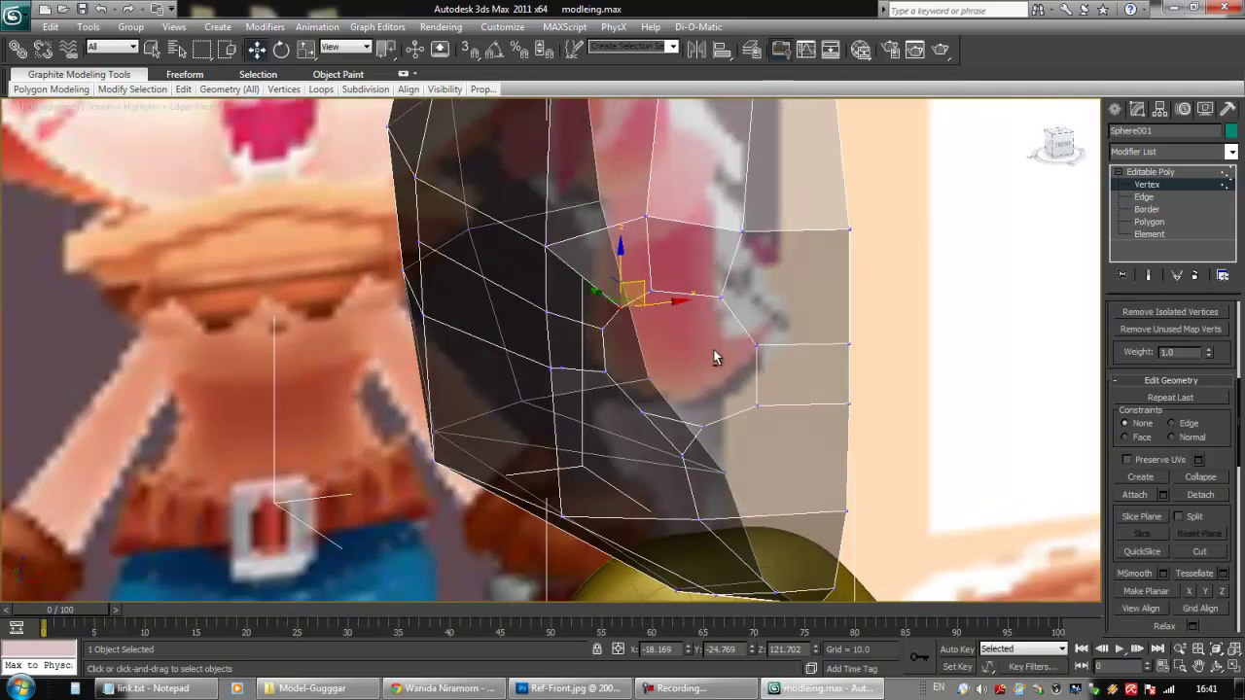
scroll(717, 356, "down", 5)
scroll(584, 292, "up", 8)
scroll(457, 292, "up", 5)
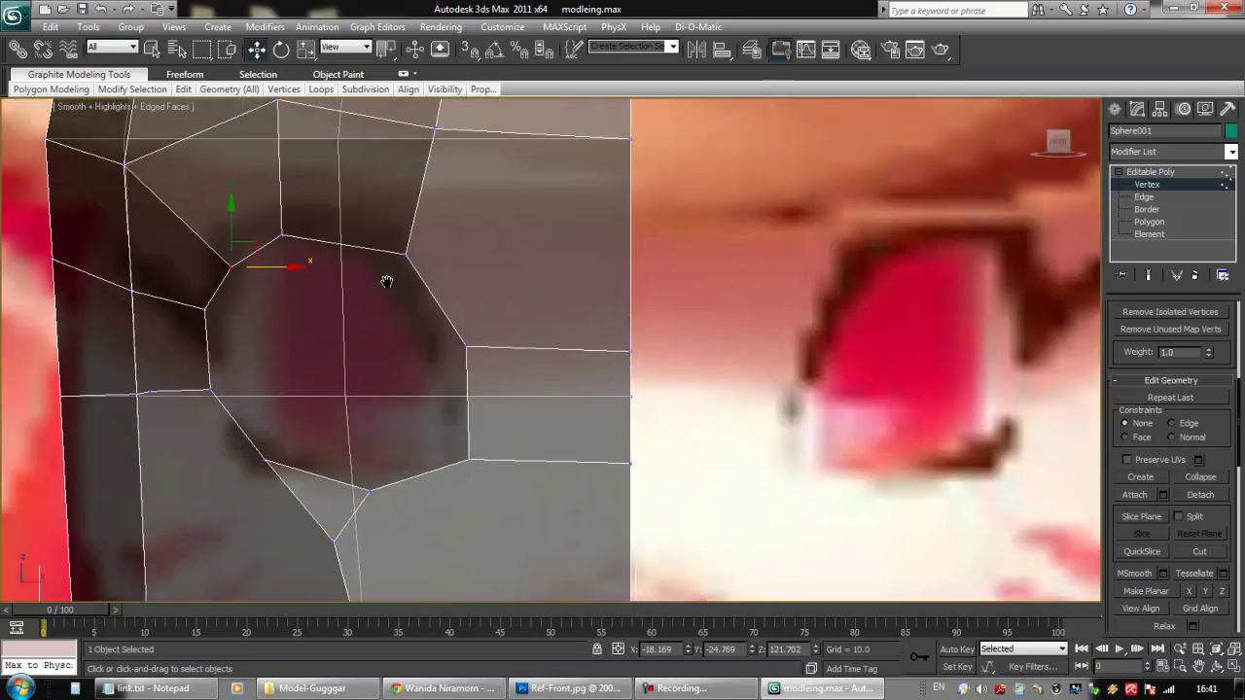
left_click_drag(273, 224, 264, 202)
middle_click_drag(420, 270, 426, 267)
Shift the eye's top vertex and the brow vertex above it inward, then fine-tune the heights of the eye's top and upper inner vertices
scroll(437, 273, "down", 2)
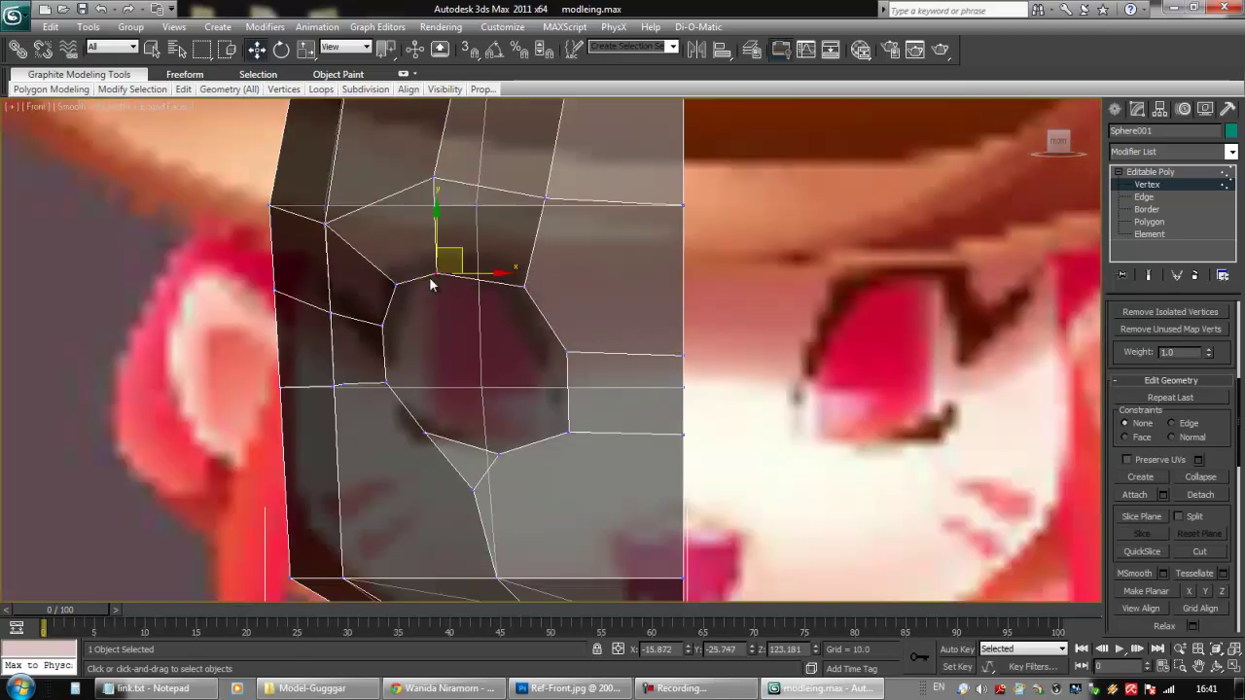
left_click(432, 173, "ctrl")
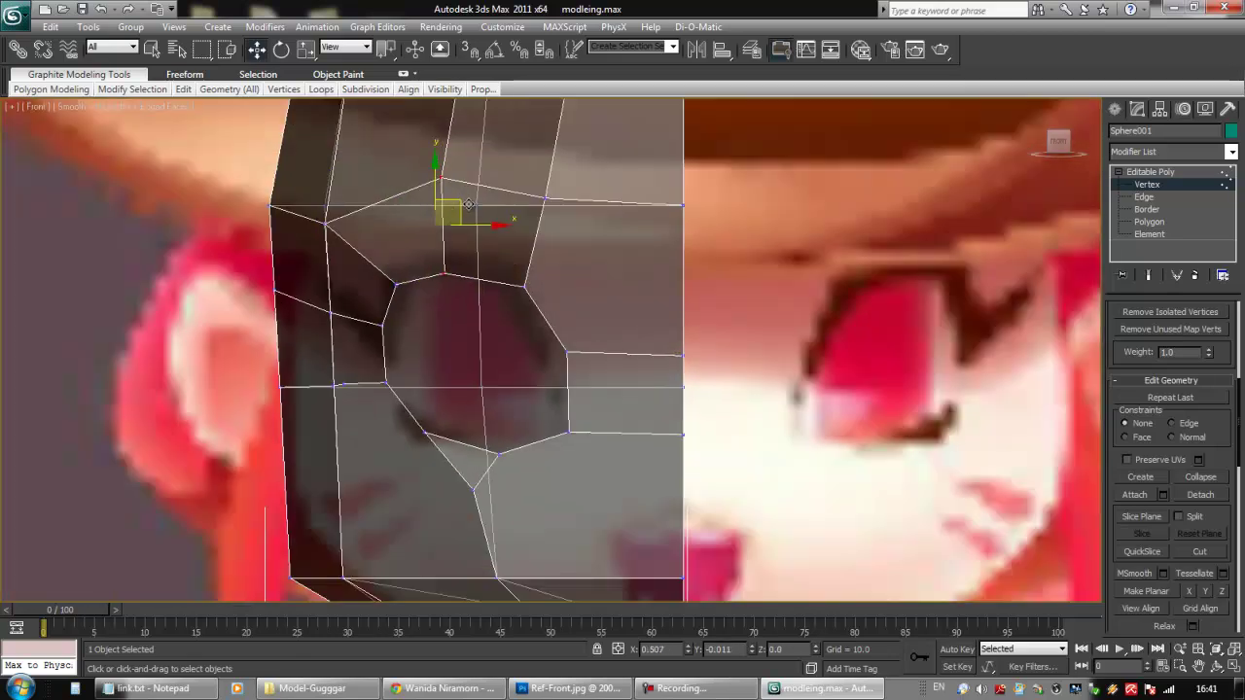
left_click_drag(472, 200, 471, 197)
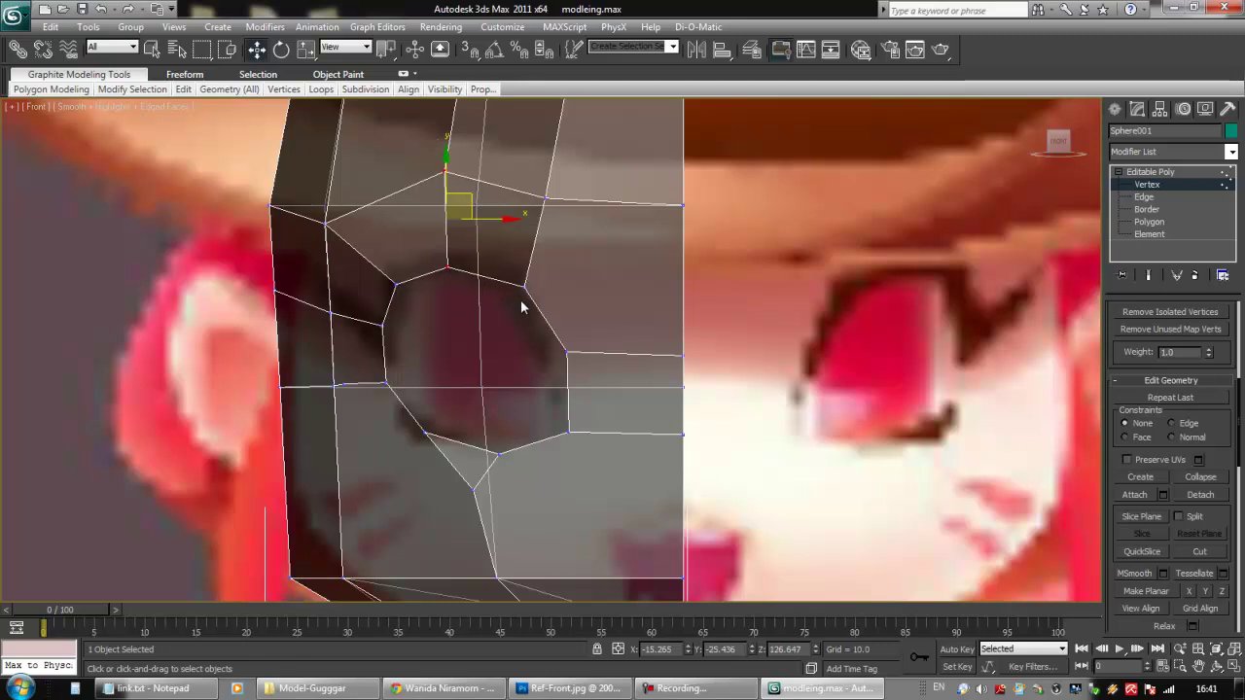
left_click(556, 230)
left_click(524, 289)
left_click_drag(551, 269, 552, 277)
left_click(448, 268)
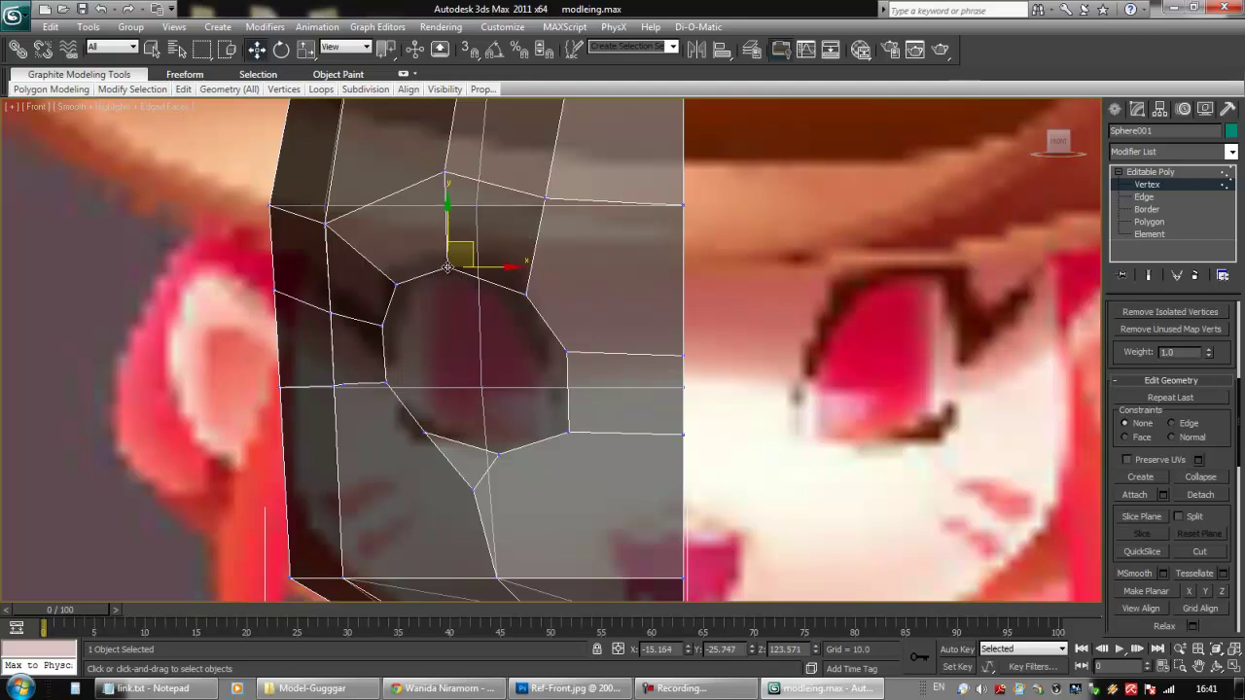
left_click_drag(445, 239, 446, 234)
middle_click_drag(532, 231, 544, 239)
Remove the stray vertex on the short edge beside the eye's outer corner
left_click(348, 393)
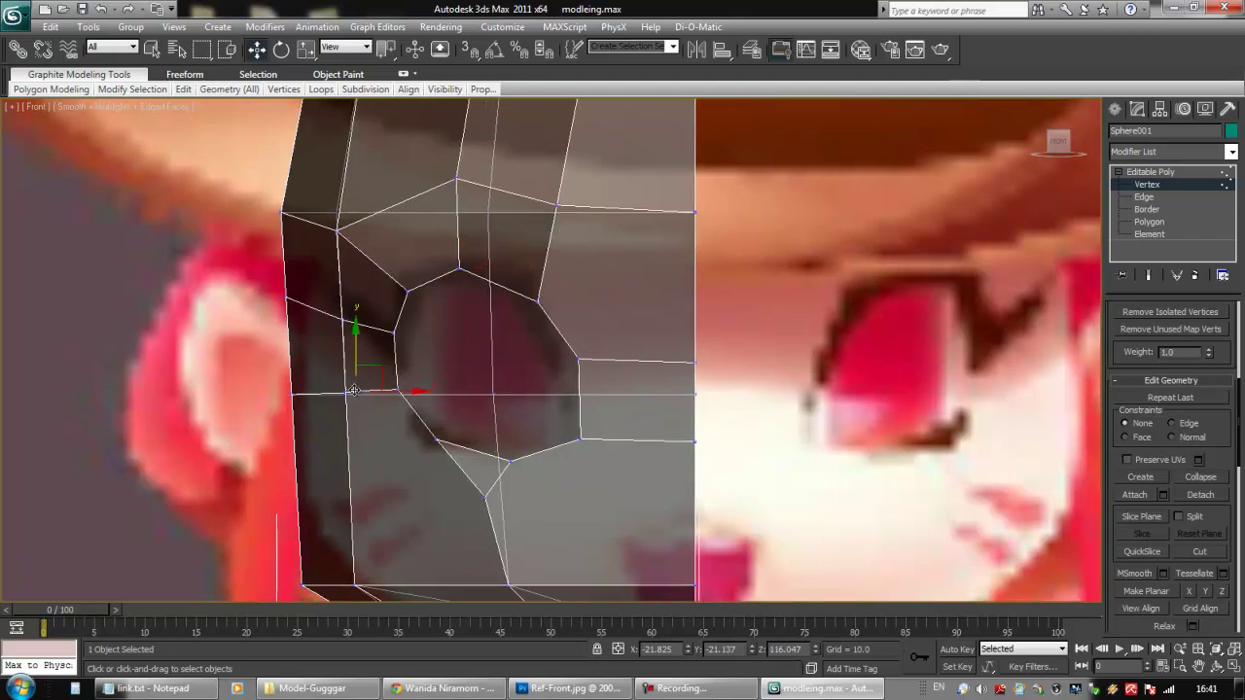
middle_click_drag(980, 468, 651, 472, "alt")
middle_click_drag(372, 429, 490, 417)
scroll(491, 420, "up", 5)
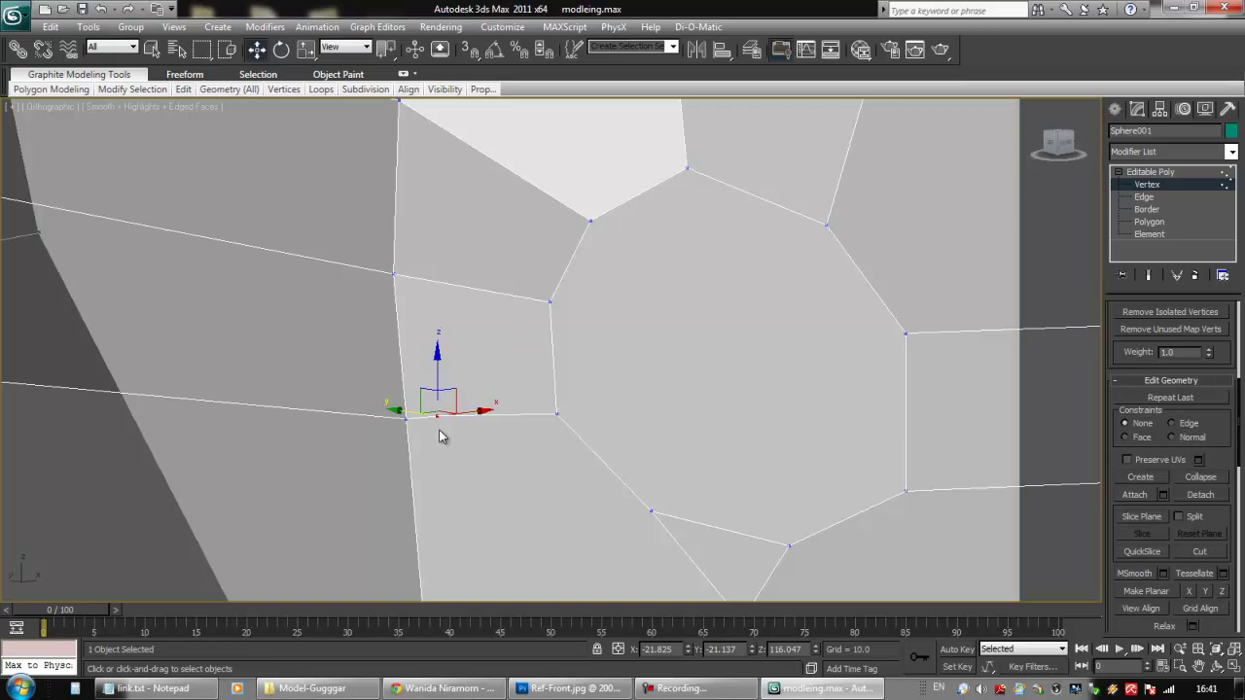
middle_click_drag(490, 464, 499, 427)
scroll(1158, 475, "down", 3)
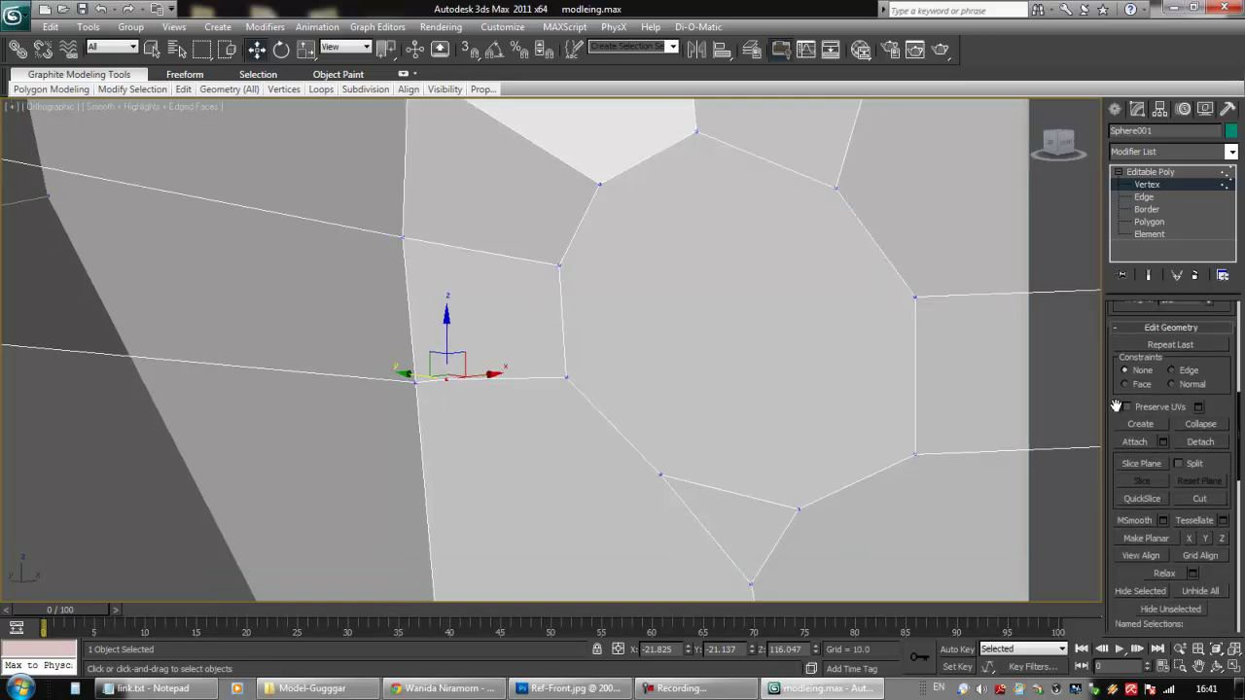
scroll(1135, 415, "up", 10)
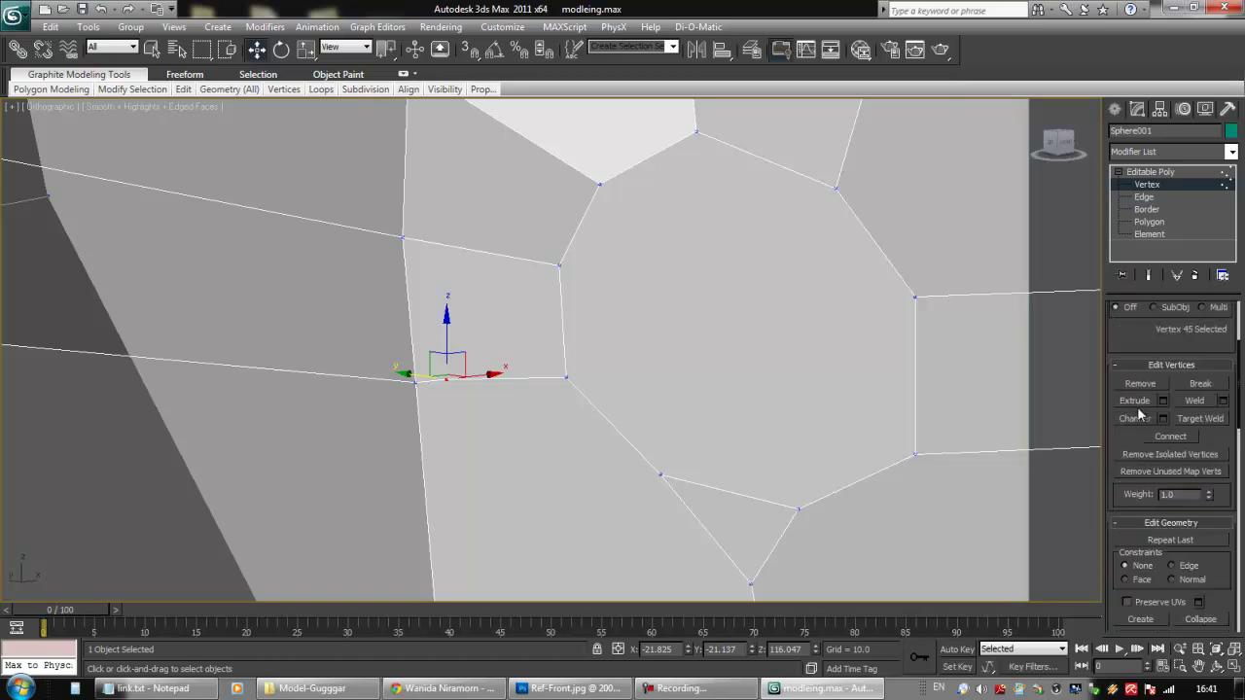
left_click(1136, 435)
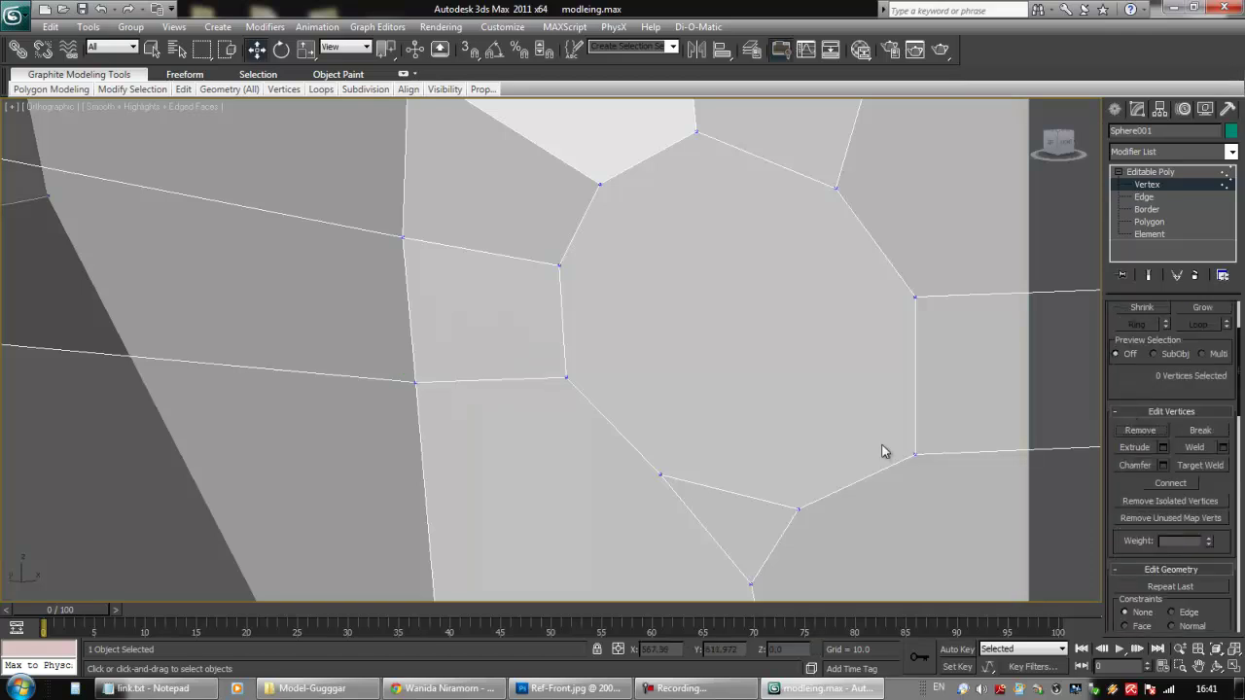
Move the two outer brow vertices above the eye forward by about 1.1 units to round the brow
scroll(757, 440, "down", 4)
scroll(720, 389, "down", 2)
middle_click_drag(721, 389, 814, 393, "alt")
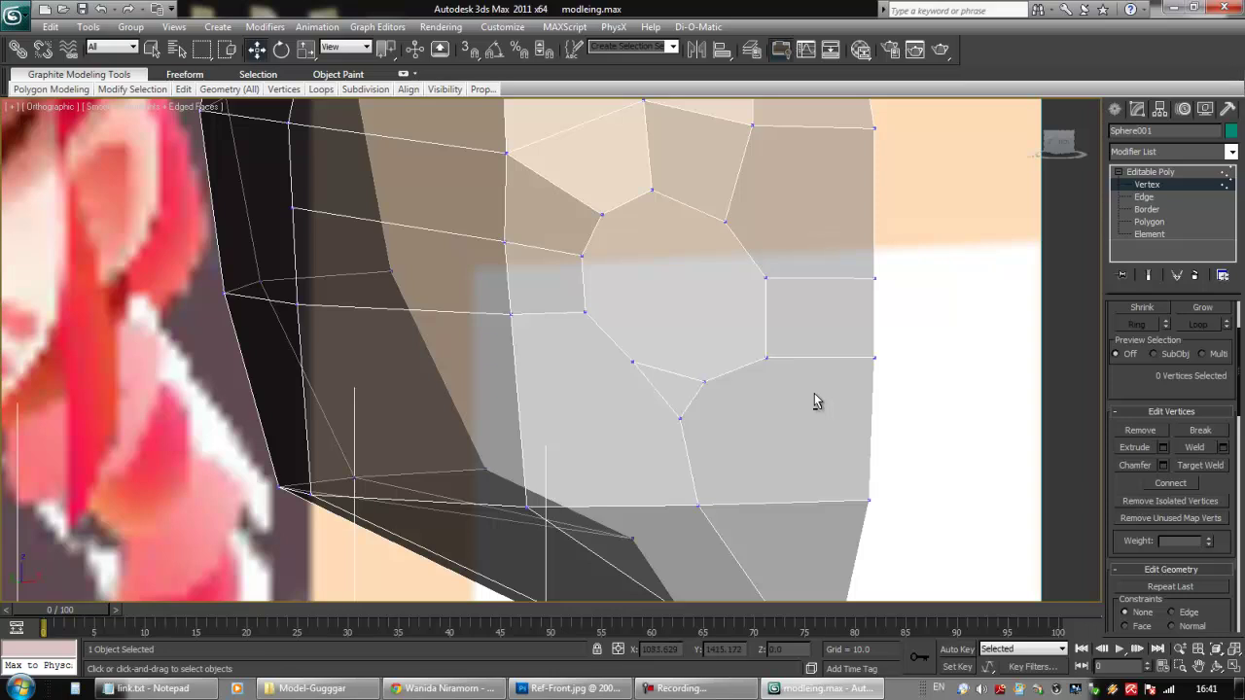
scroll(820, 338, "down", 8)
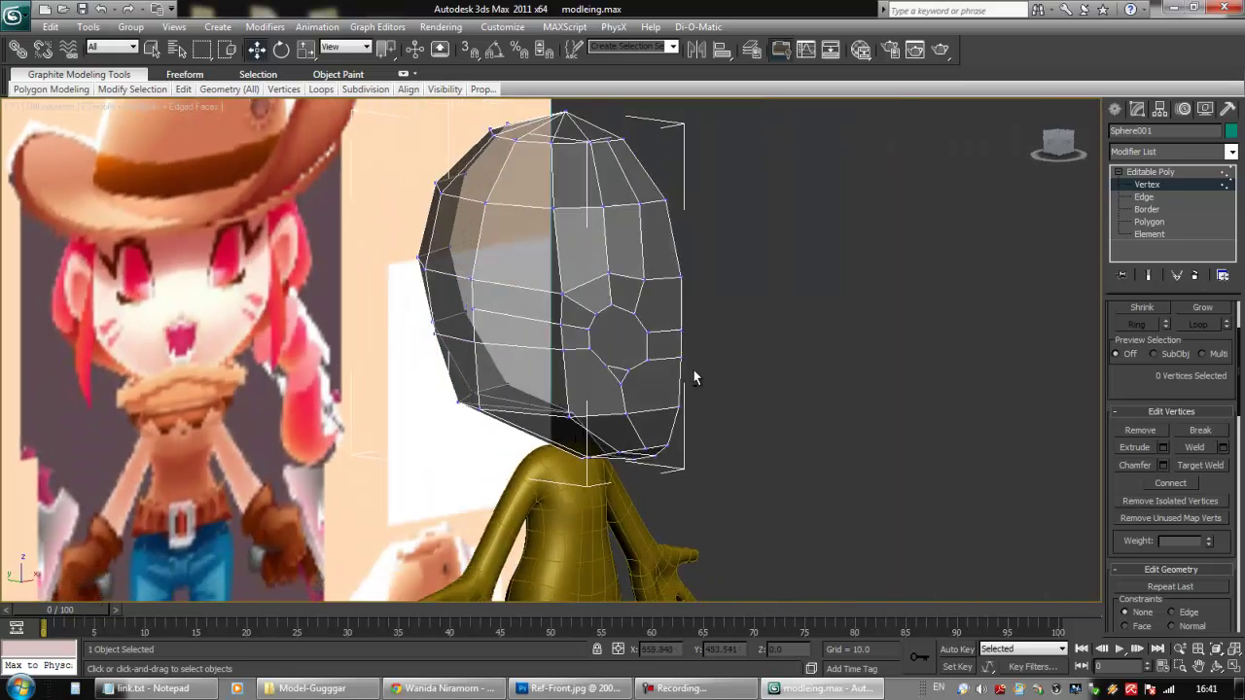
middle_click_drag(768, 379, 743, 366, "alt")
left_click(642, 261)
left_click(613, 278, "ctrl")
left_click_drag(588, 269, 597, 270)
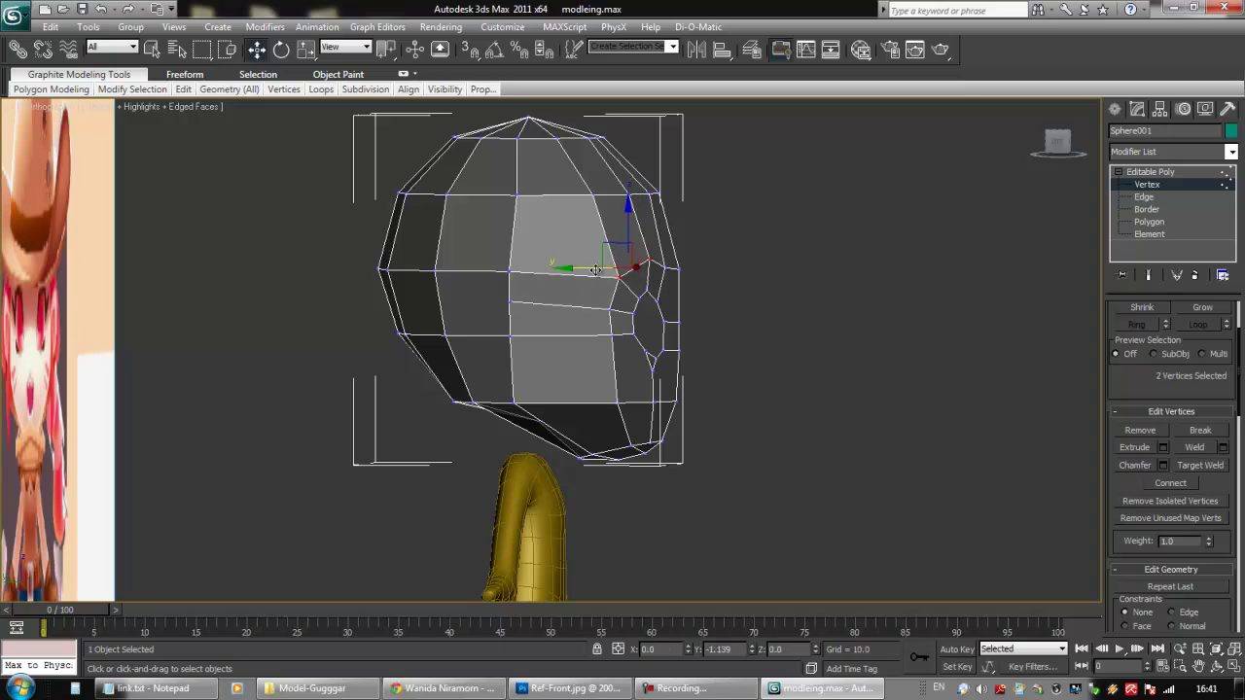
Push the eye outline's upper outer vertex slightly back into the head
middle_click_drag(696, 297, 627, 316, "alt")
left_click(636, 287)
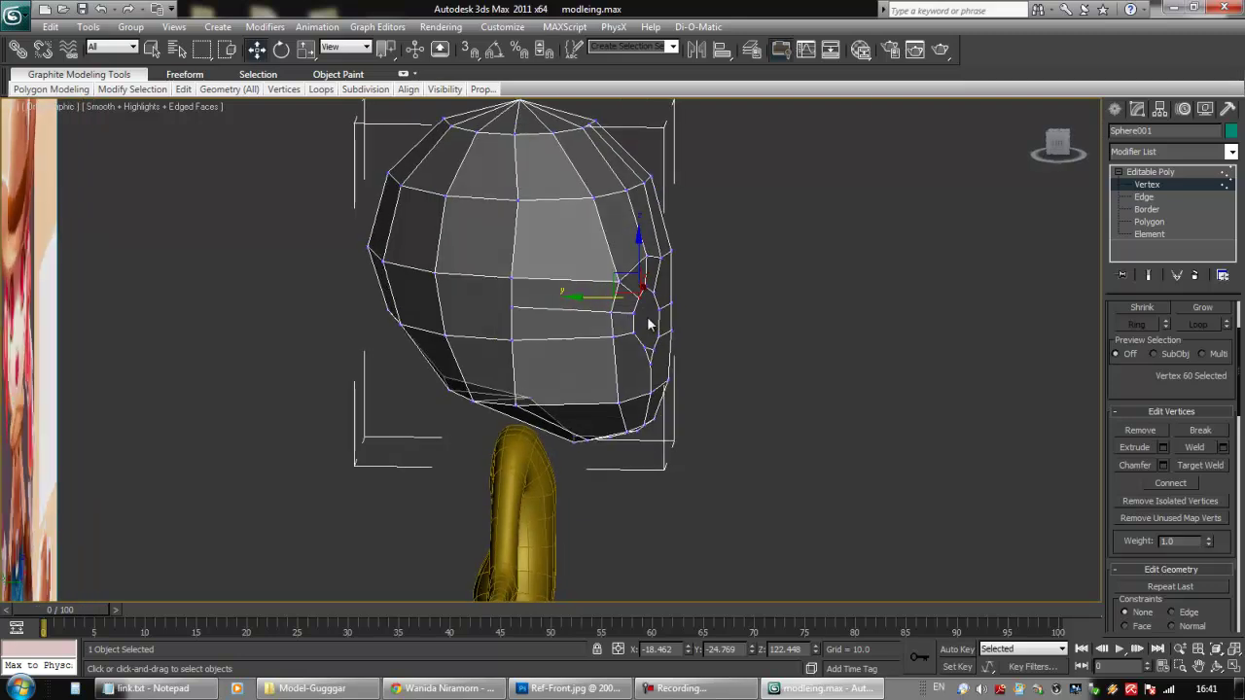
left_click_drag(605, 295, 603, 295)
middle_click_drag(768, 375, 663, 346, "alt")
scroll(658, 364, "up", 2)
scroll(663, 344, "up", 2)
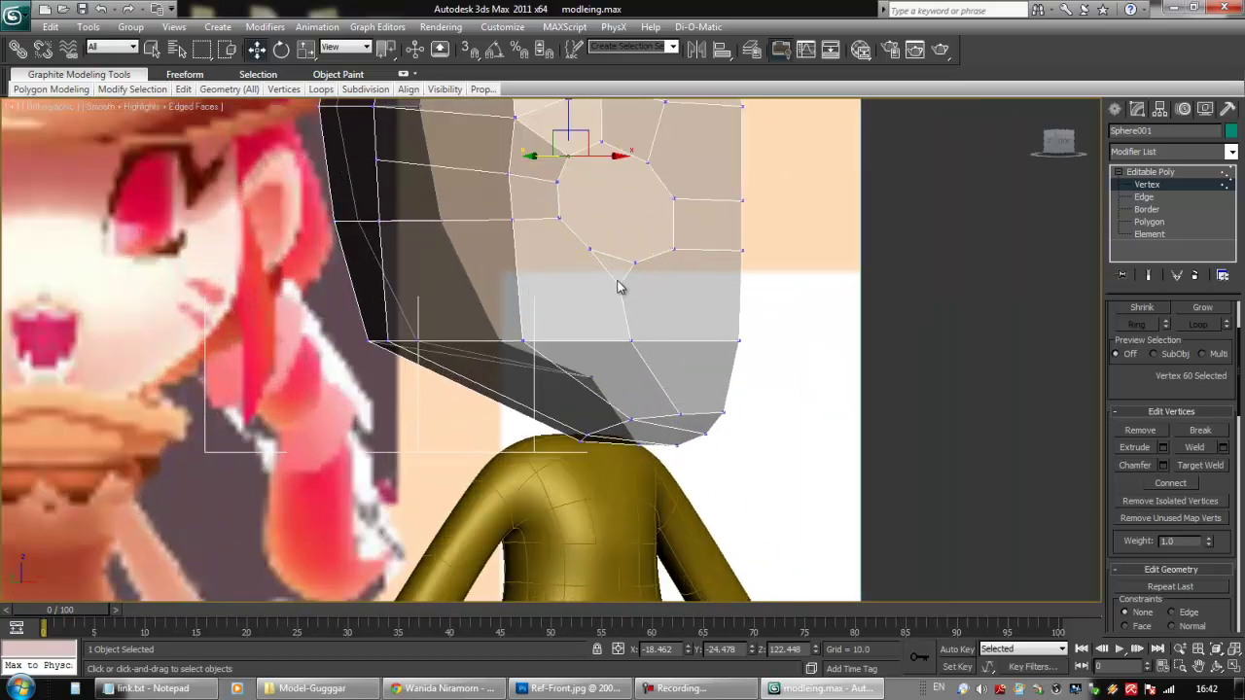
Shift the vertex just under the eye and the cheek-row vertex below it toward the face's centre line, the lower one by about 0.67 more
left_click(620, 286)
middle_click_drag(649, 312, 608, 324, "alt")
left_click_drag(657, 286, 665, 286)
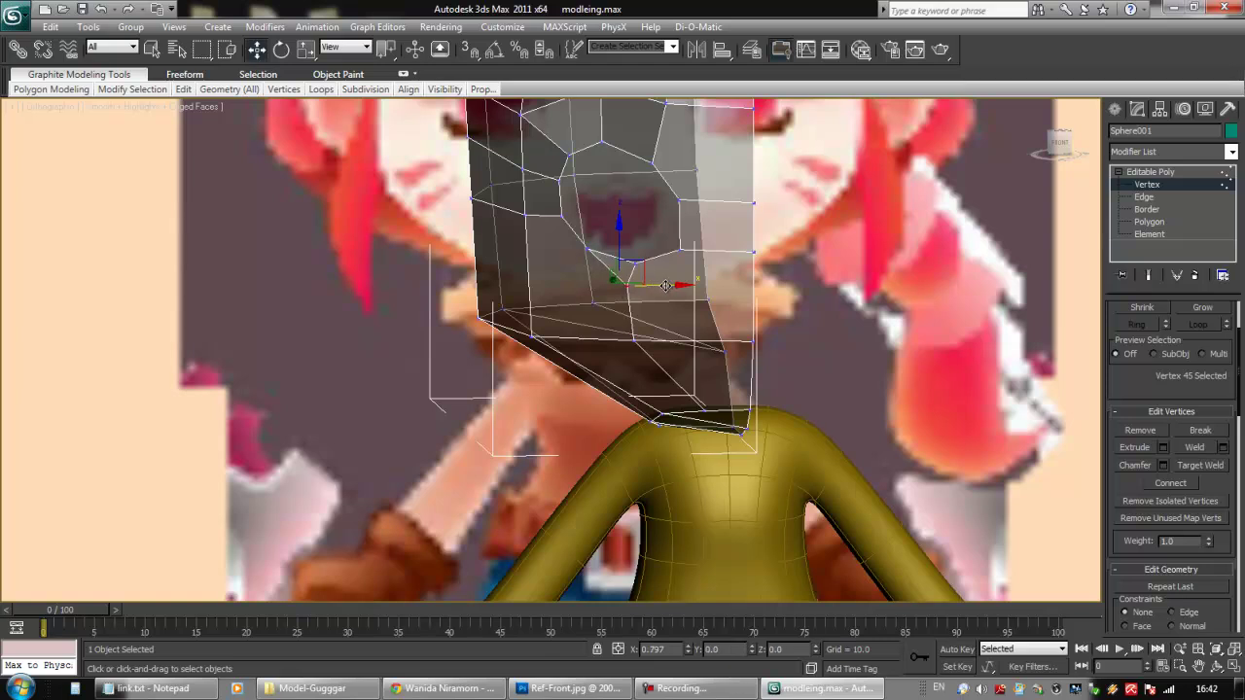
middle_click_drag(669, 286, 637, 338, "alt")
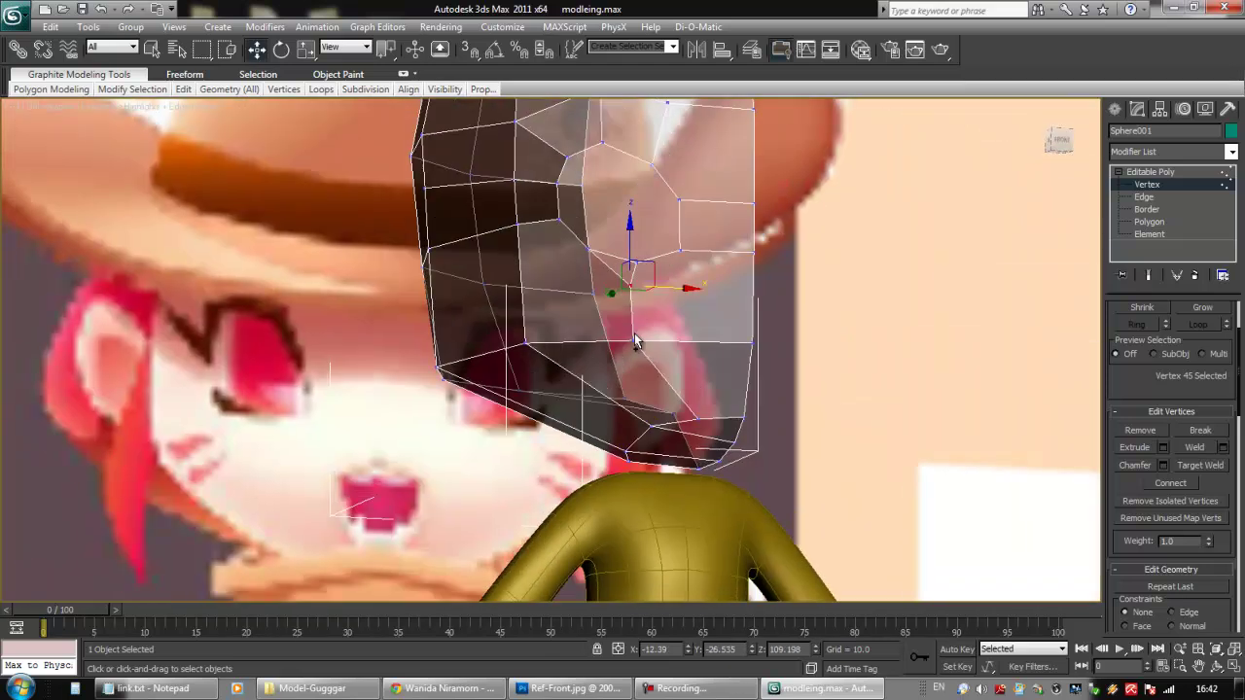
left_click(633, 340, "ctrl")
left_click_drag(678, 316, 691, 315)
left_click(649, 343)
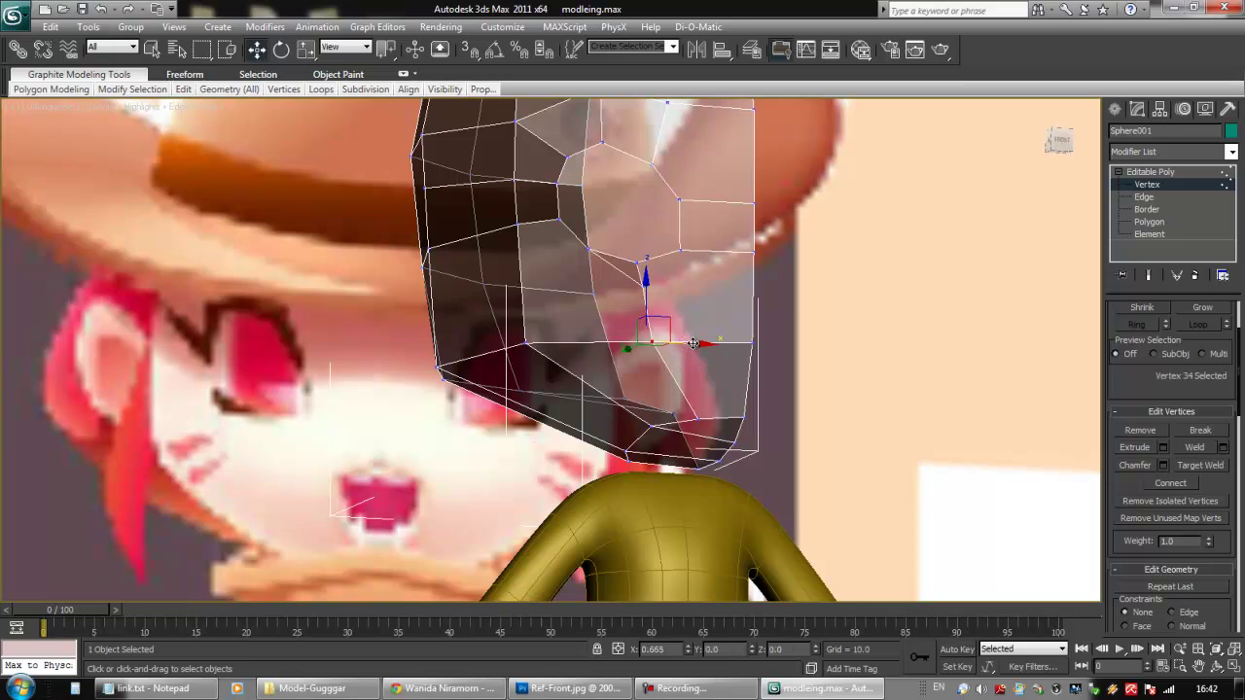
middle_click_drag(687, 343, 714, 360, "alt")
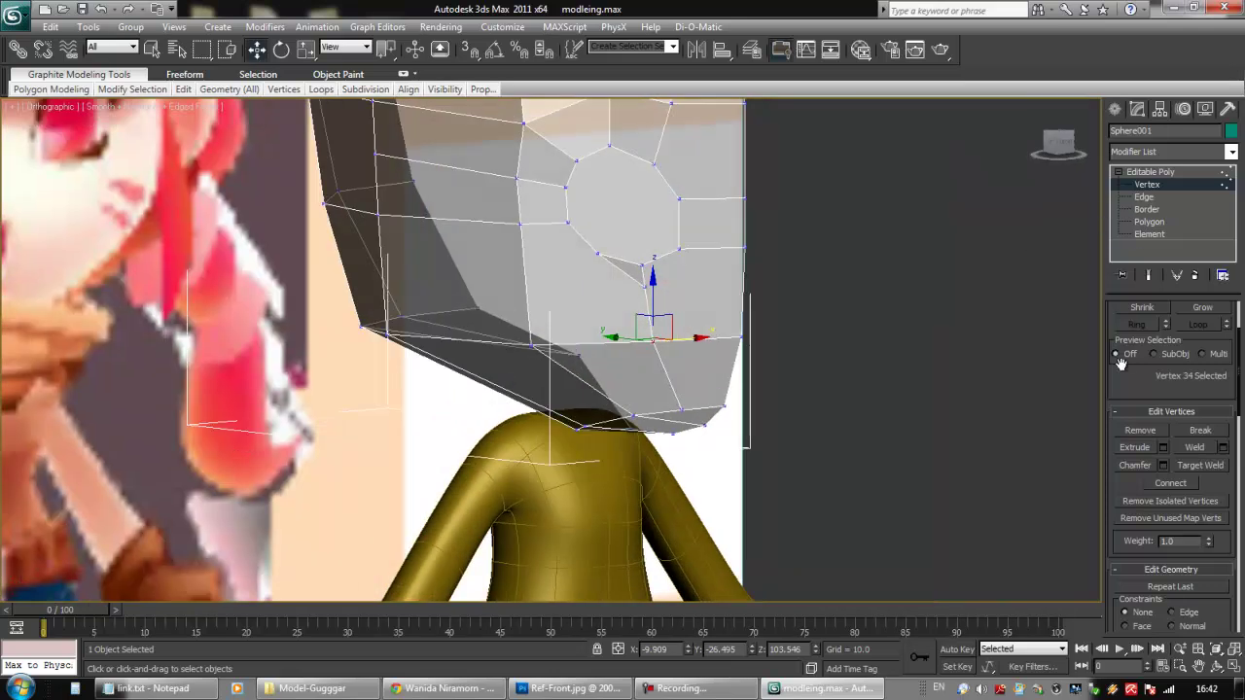
Cut new edges from the eye outline's lower outer vertex down across the cheek row to the chin
scroll(1123, 356, "down", 5)
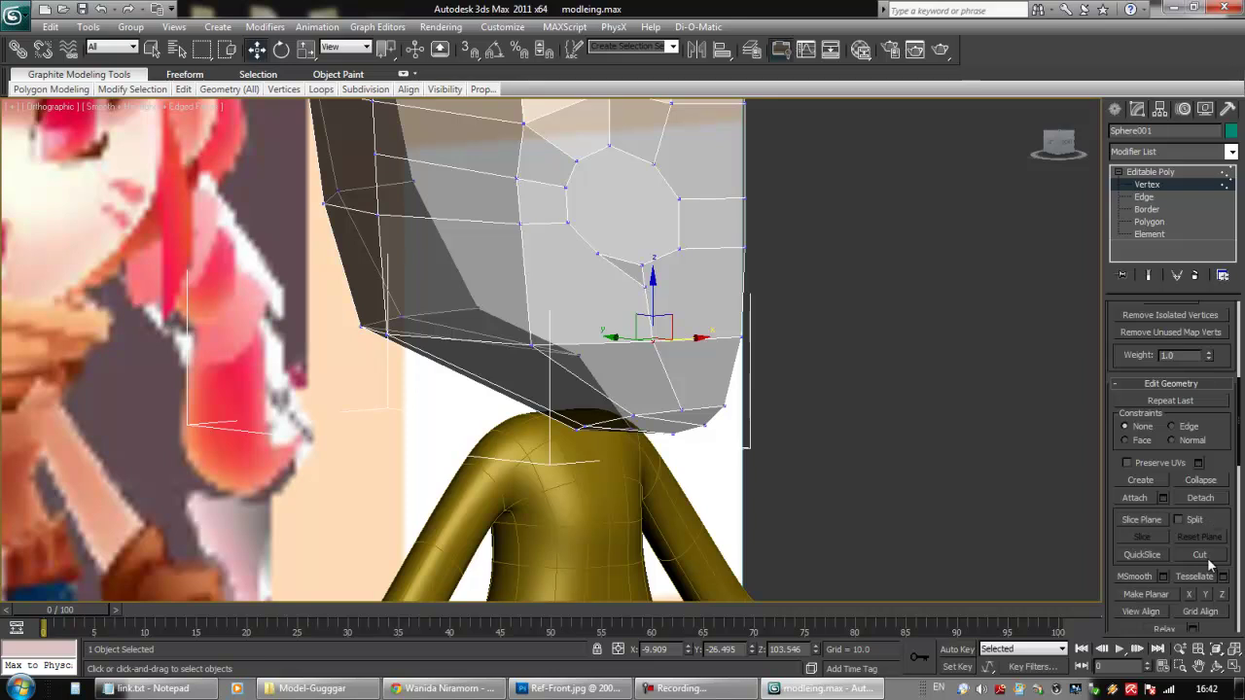
left_click(1202, 555)
left_click(597, 253)
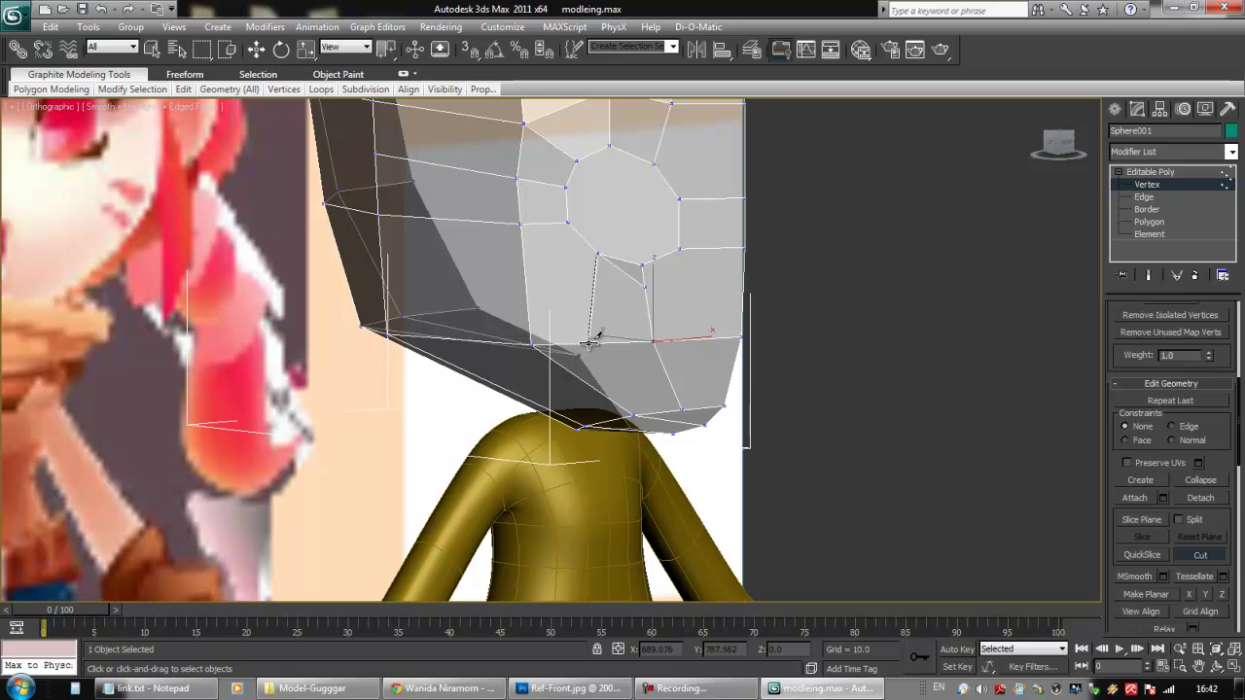
left_click(592, 340)
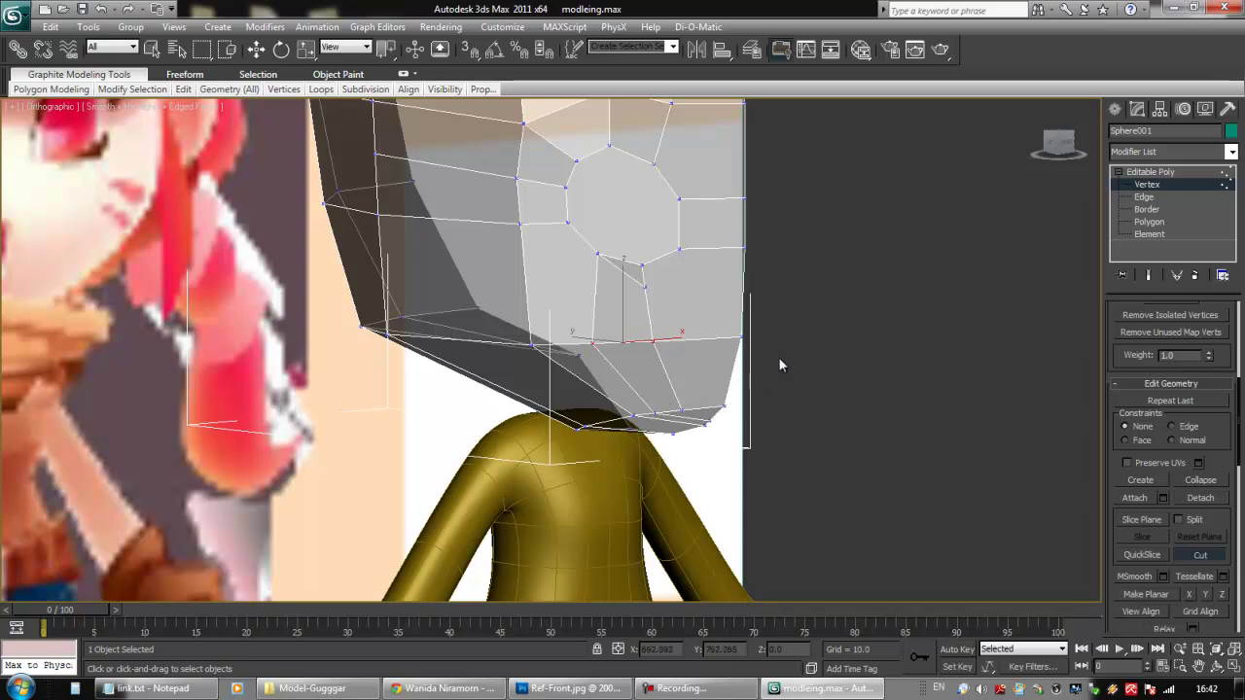
Raise the chin-row vertex nearest the centre line by about 0.5 and shift it slightly outward
scroll(768, 355, "up", 5)
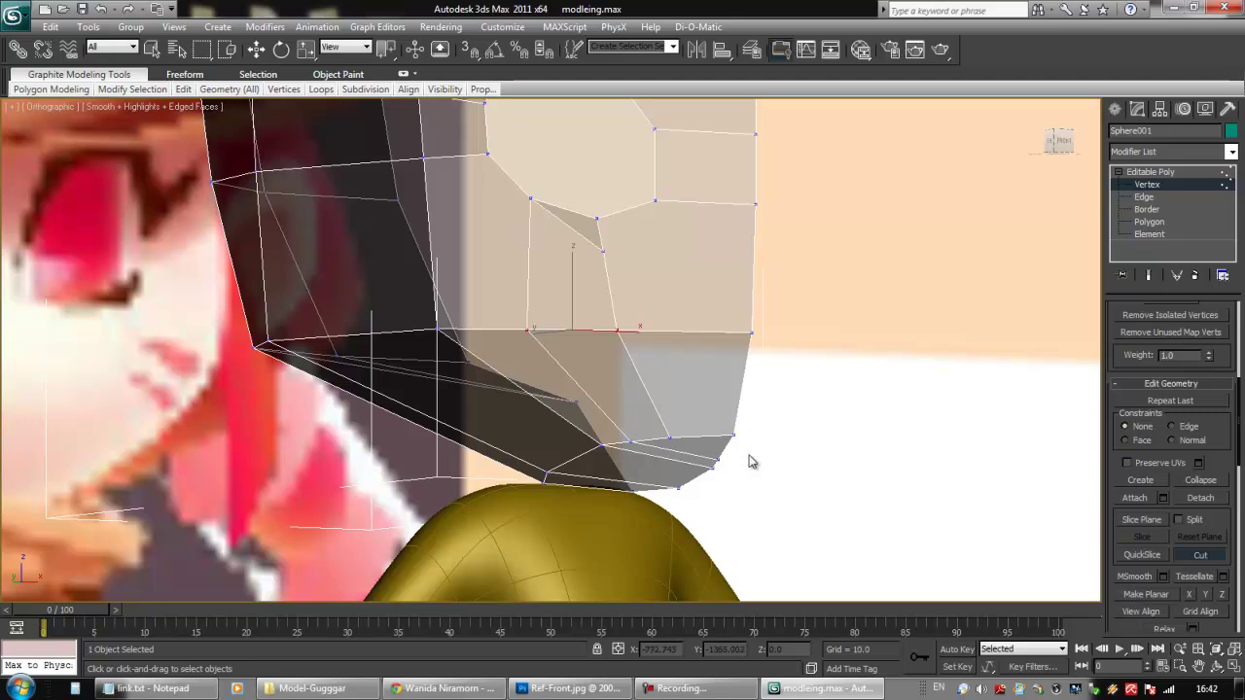
key("w")
left_click(669, 438)
middle_click_drag(671, 436, 718, 426, "alt")
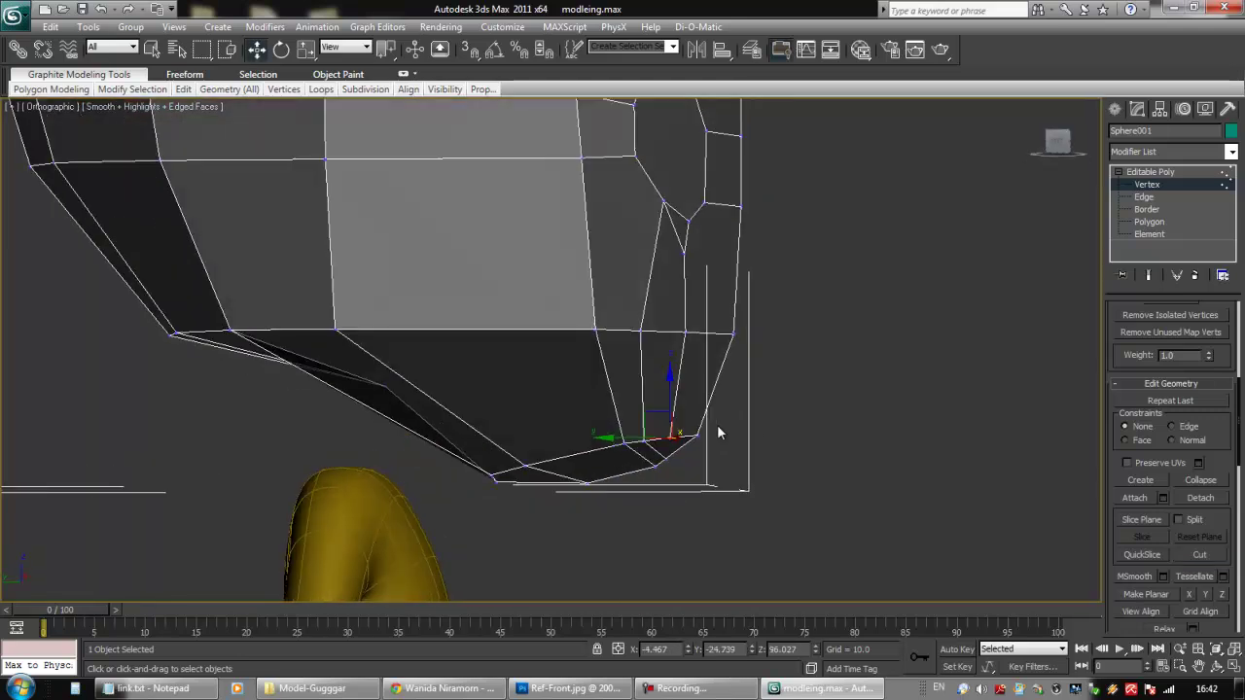
left_click_drag(671, 398, 671, 392)
middle_click_drag(671, 394, 645, 416, "alt")
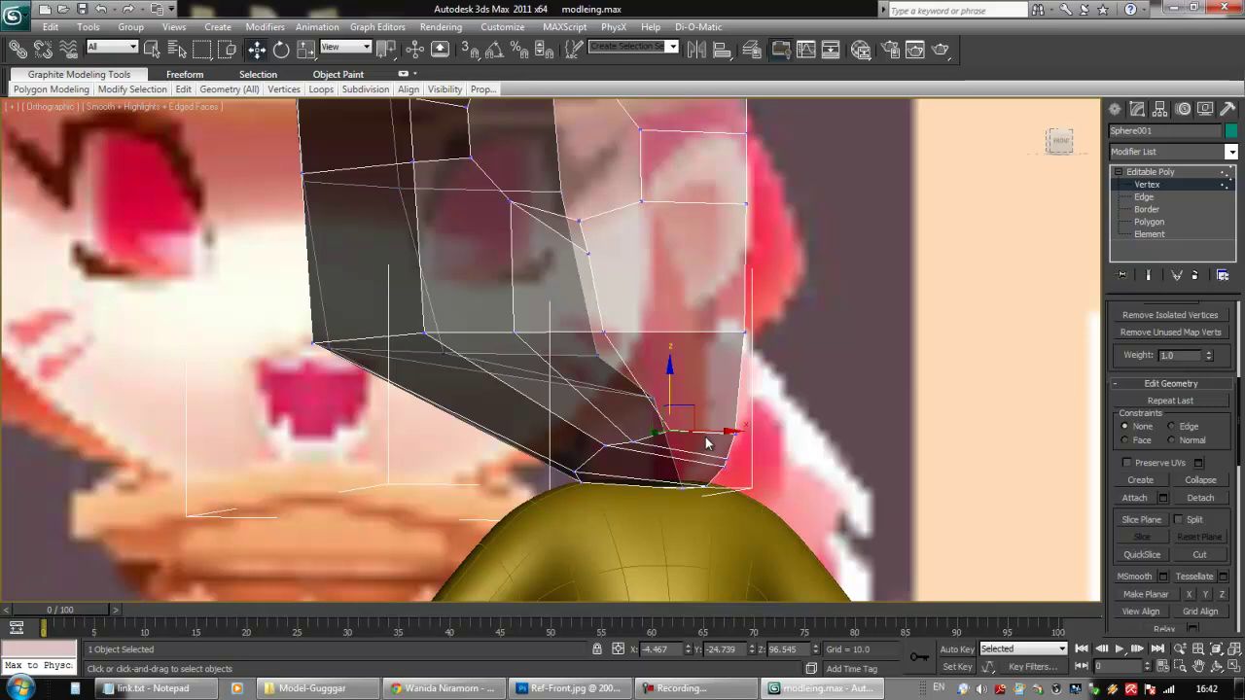
left_click_drag(721, 432, 714, 432)
Nudge the newly cut chin-row vertex outward by about 0.46 and up by about 0.24
left_click(632, 441)
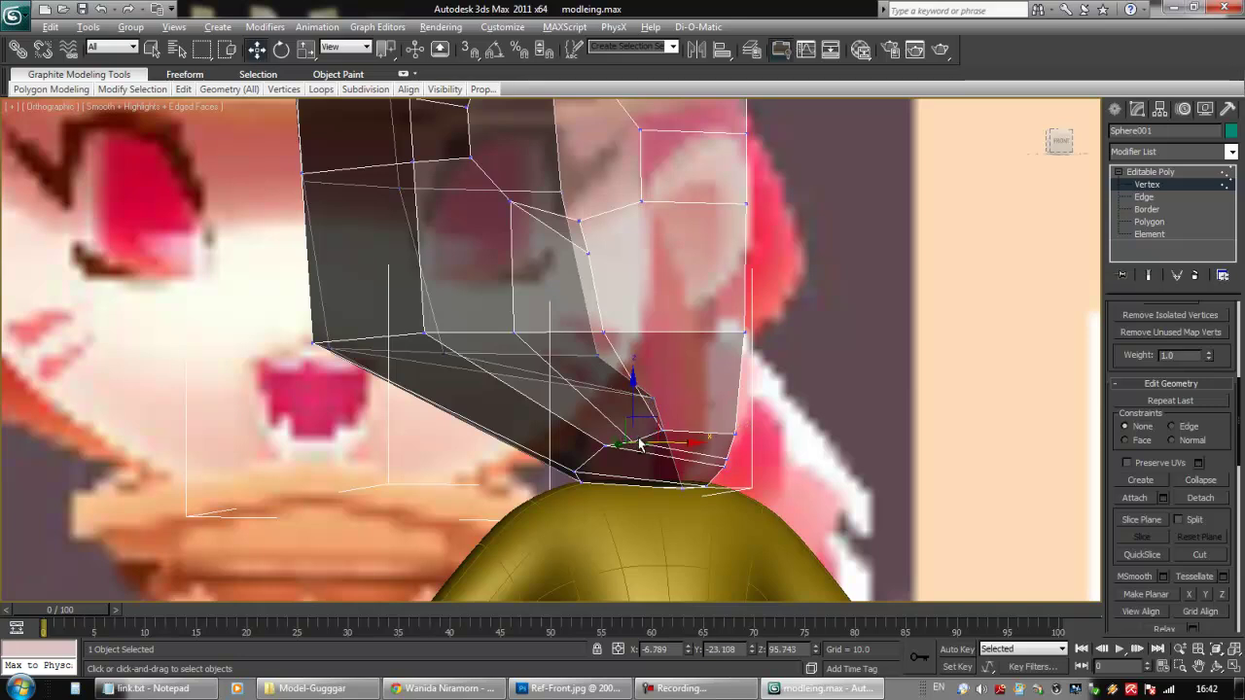
middle_click_drag(638, 442, 627, 450, "alt")
left_click_drag(648, 419, 643, 415)
middle_click_drag(611, 354, 616, 379)
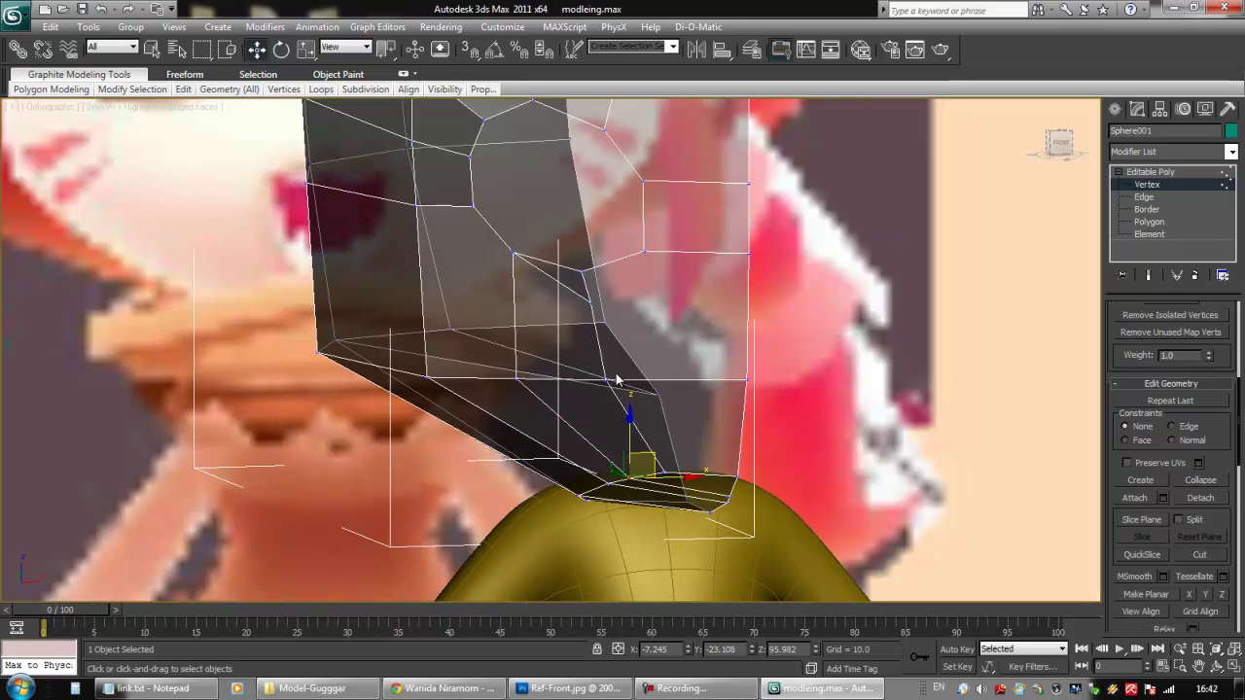
Remove the diagonal edge beneath the eye that starts at its lower outer vertex
left_click(1146, 197)
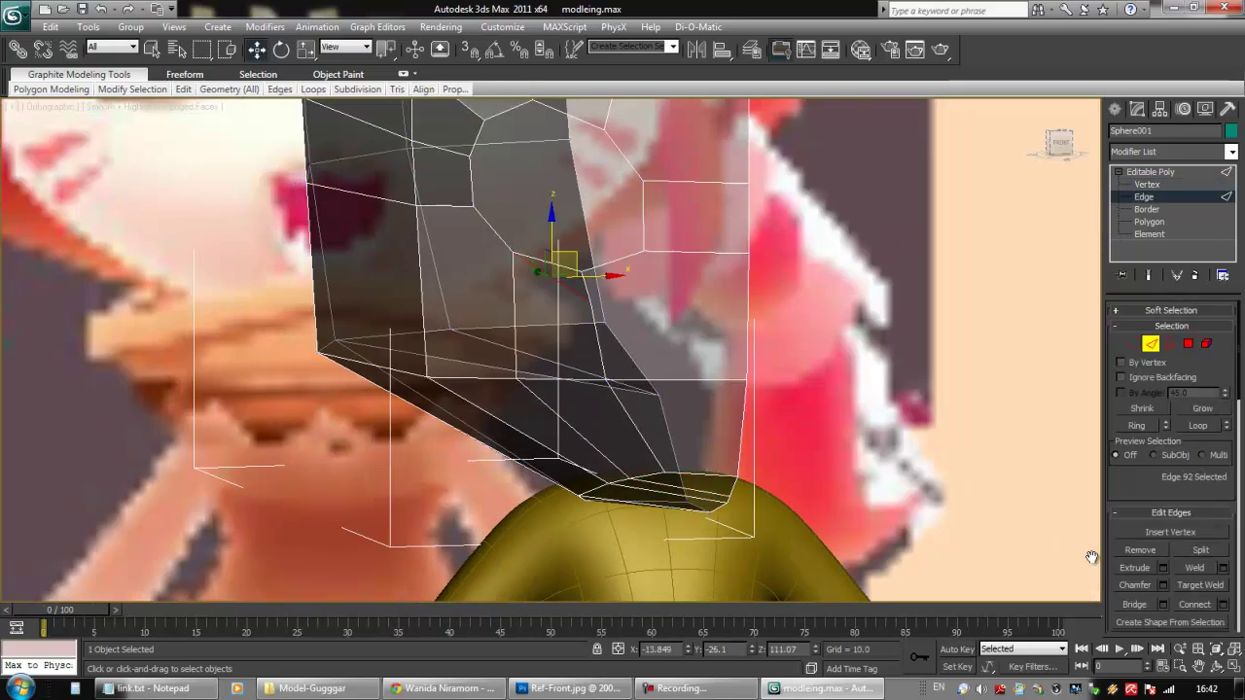
middle_click_drag(789, 410, 758, 398, "alt")
left_click(1143, 552)
middle_click_drag(769, 331, 969, 366, "alt")
Move the newly cut cheek-row vertex about 0.66 outward and 0.7 forward, and check the row's curve from below
key("1")
middle_click_drag(714, 356, 578, 386, "alt")
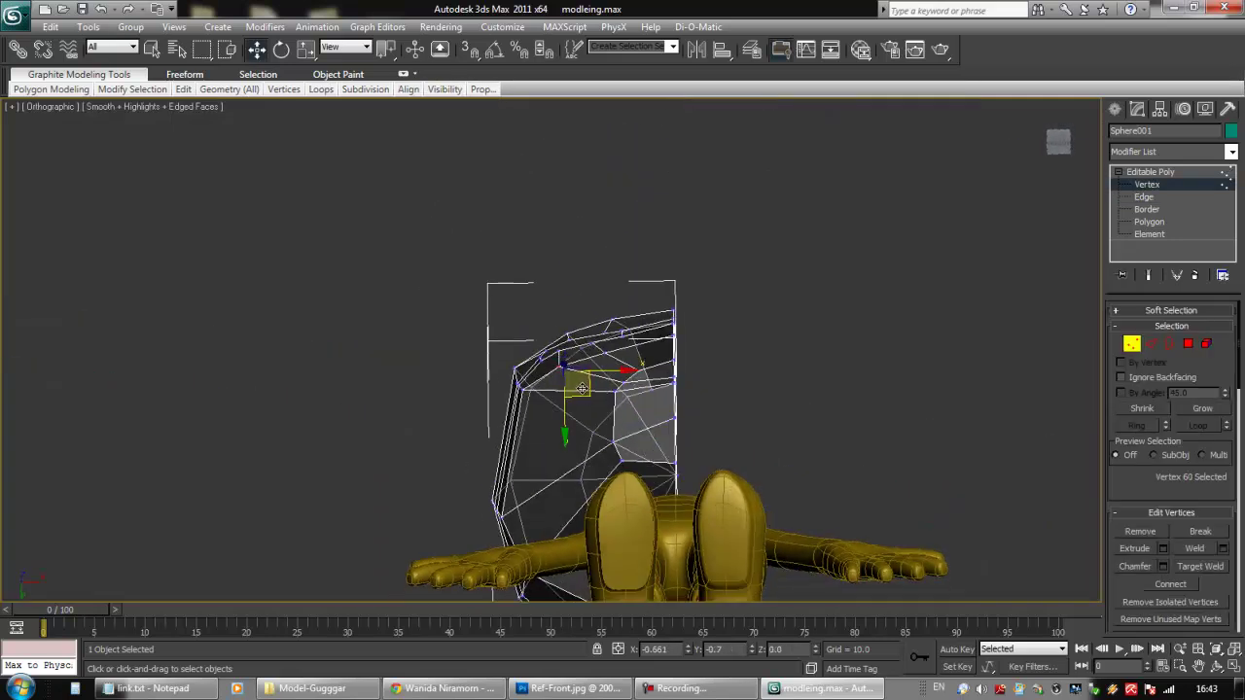
left_click_drag(578, 386, 627, 369)
left_click(606, 354)
middle_click_drag(625, 370, 501, 288, "alt")
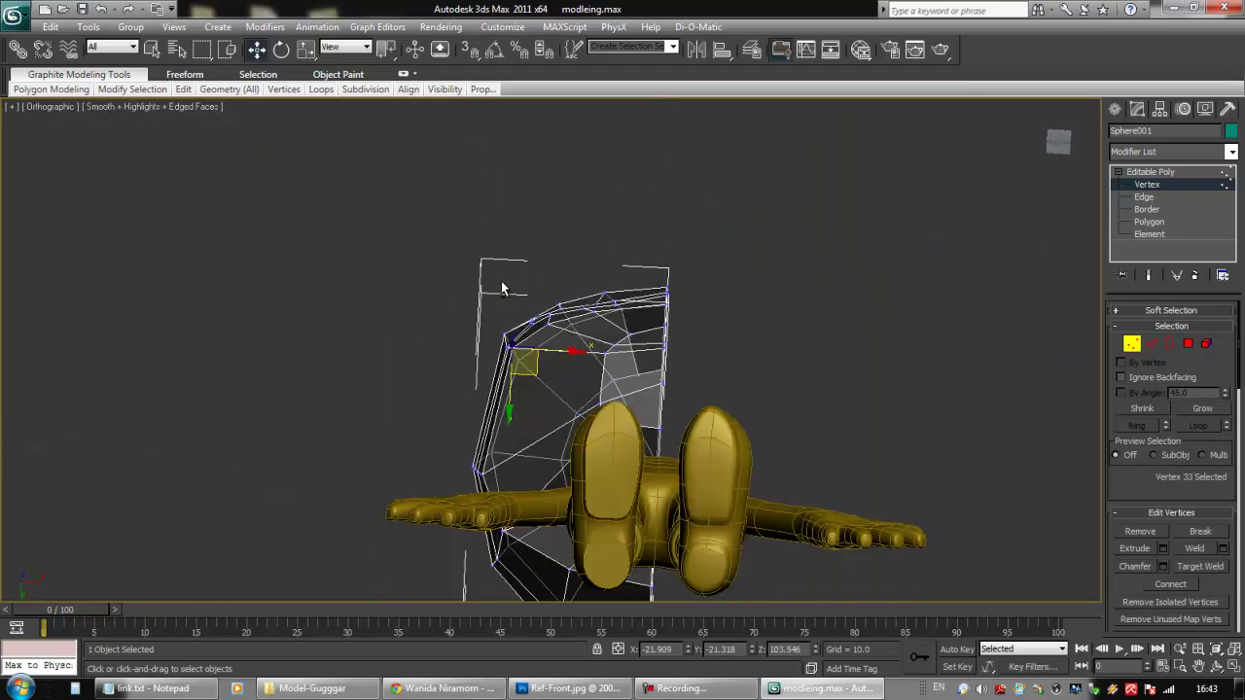
Move the two neighbouring jaw vertices back and slightly down in side view, then shift the underside vertex behind them slightly forward
middle_click_drag(555, 356, 642, 457, "alt")
left_click(567, 438)
left_click(568, 438)
left_click_drag(569, 441, 570, 440)
middle_click_drag(568, 439, 631, 475, "alt")
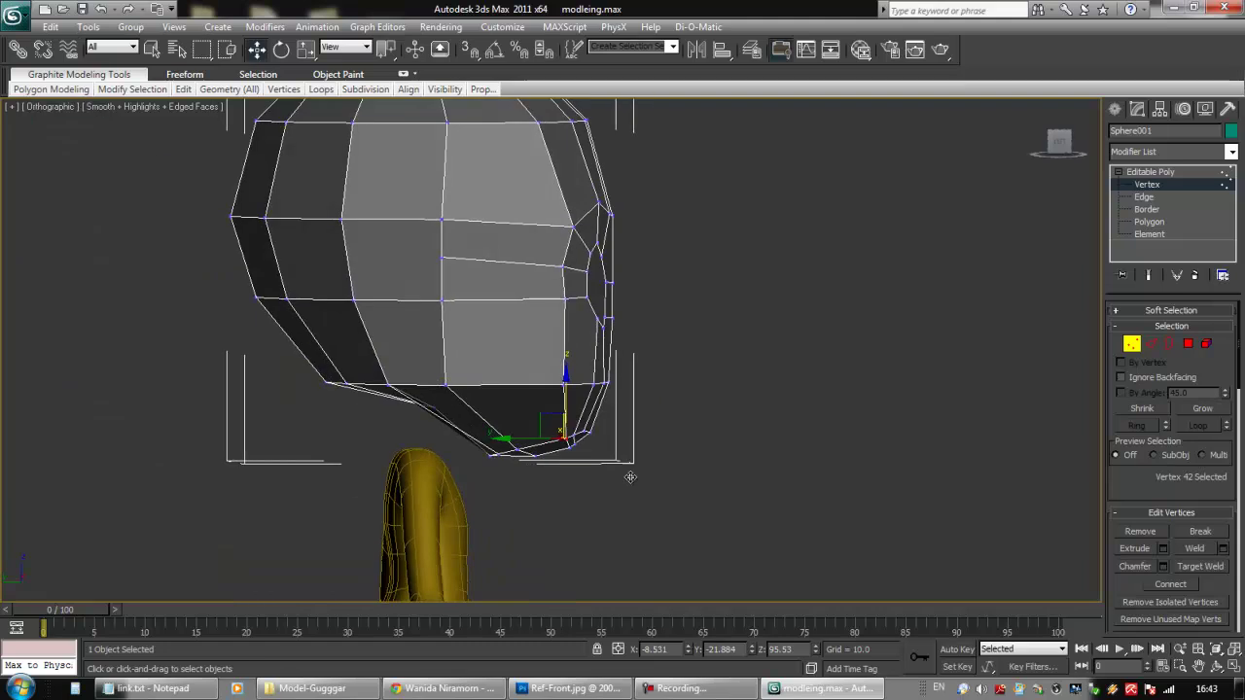
scroll(627, 448, "up", 5)
left_click(629, 443, "ctrl")
left_click_drag(607, 409, 586, 415)
left_click(525, 442)
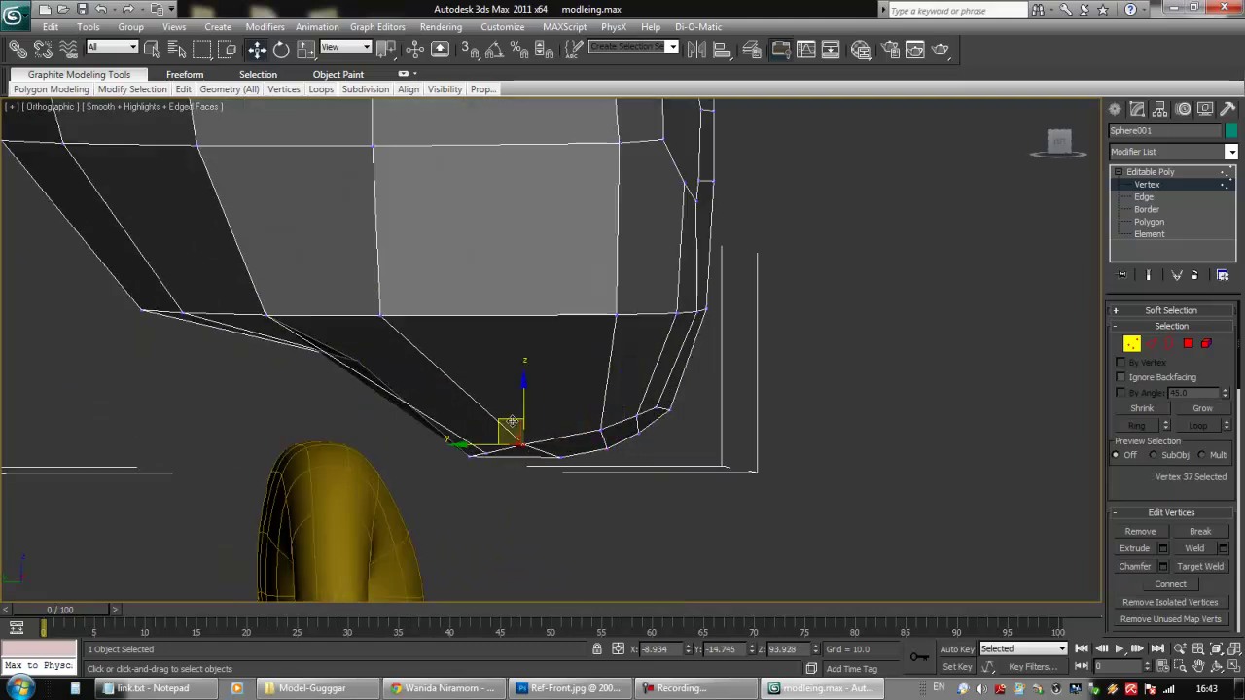
Round the chin profile by shifting its front vertex pair slightly back and moving the foremost chin vertex about 0.34 back and 0.61 down
left_click_drag(631, 411, 648, 440)
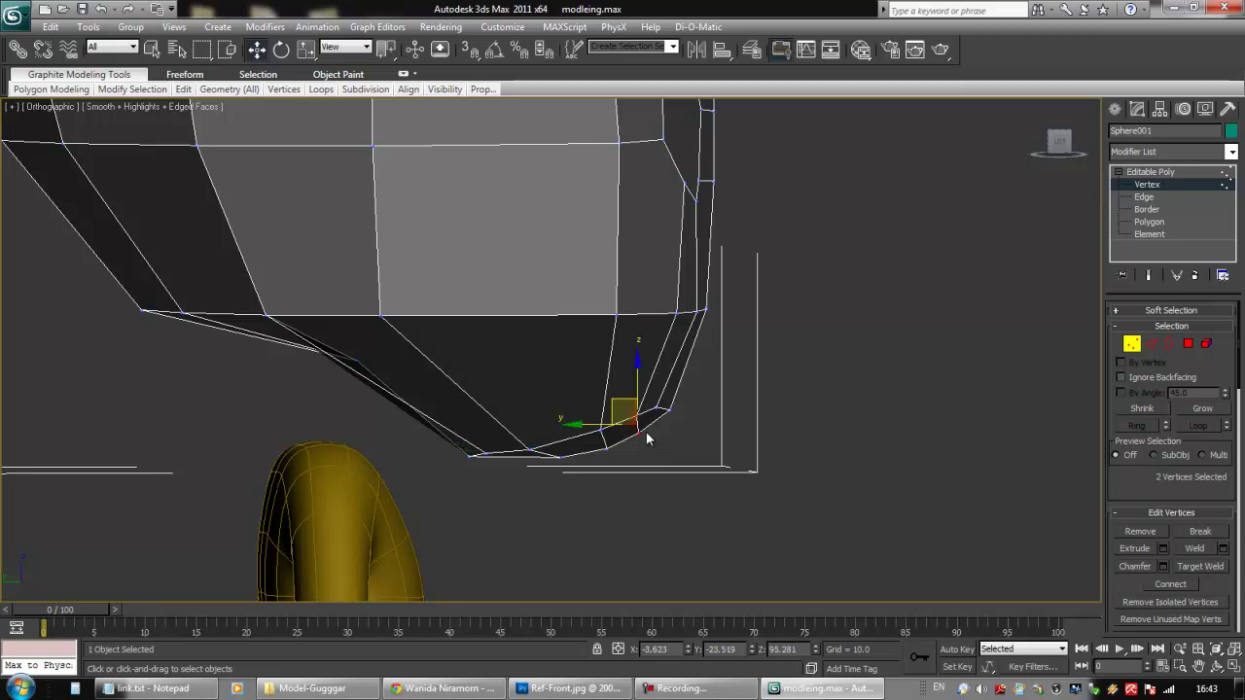
left_click_drag(620, 398, 652, 398)
left_click(671, 411)
left_click(670, 409)
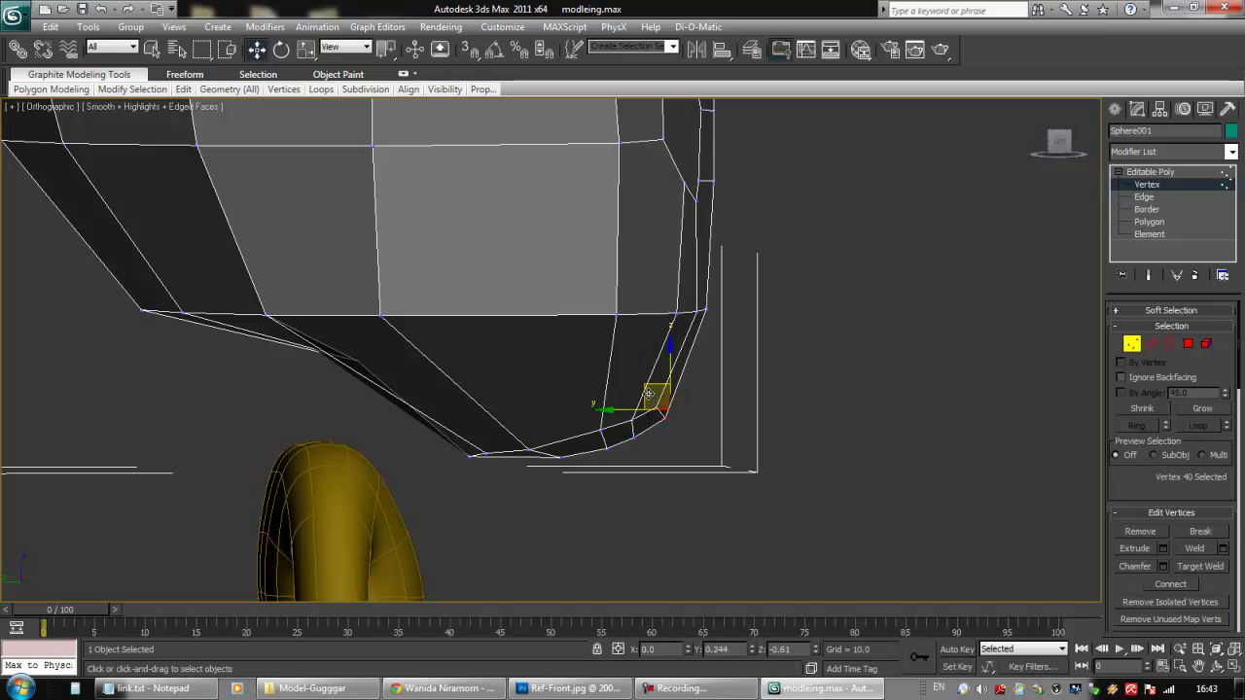
left_click(636, 405)
middle_click_drag(729, 379, 743, 442)
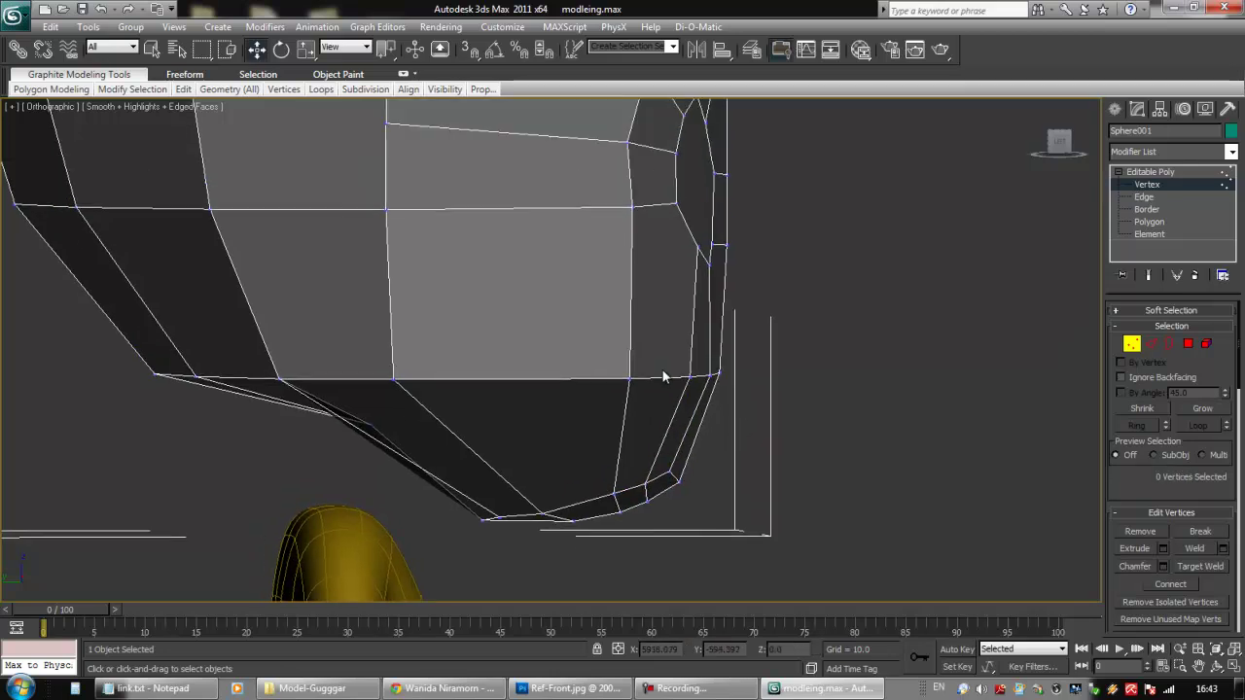
left_click(647, 499)
left_click(689, 462)
middle_click_drag(720, 374, 752, 425)
scroll(747, 450, "down", 2)
scroll(781, 426, "down", 2)
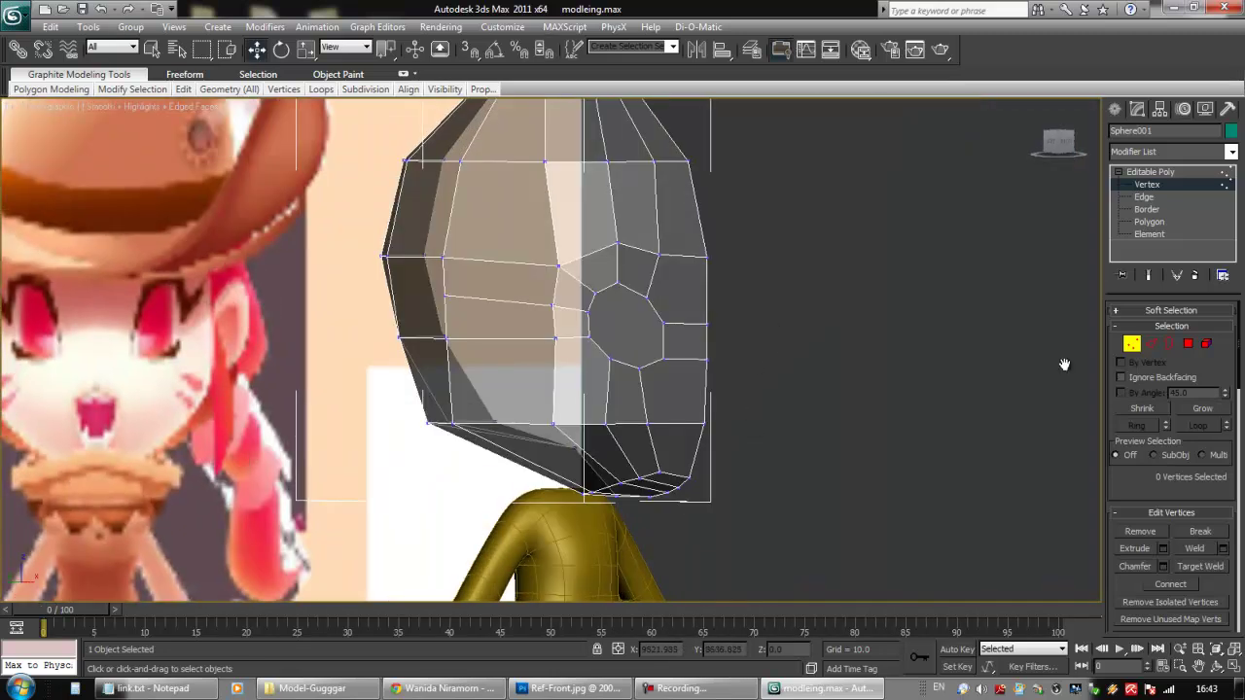
Leave vertex editing and apply a MeshSmooth modifier to the half head
left_click(1133, 343)
left_click(1231, 153)
left_click_drag(1234, 207, 1235, 341)
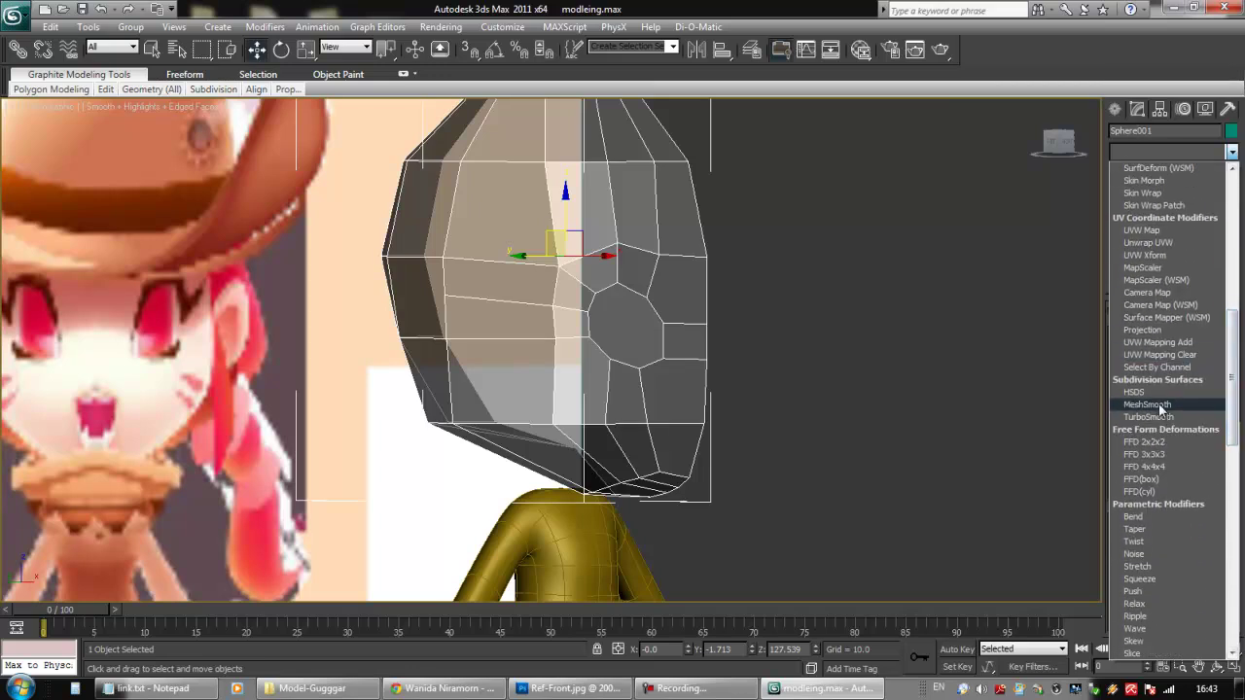
left_click(1157, 406)
middle_click_drag(689, 339, 674, 315, "alt")
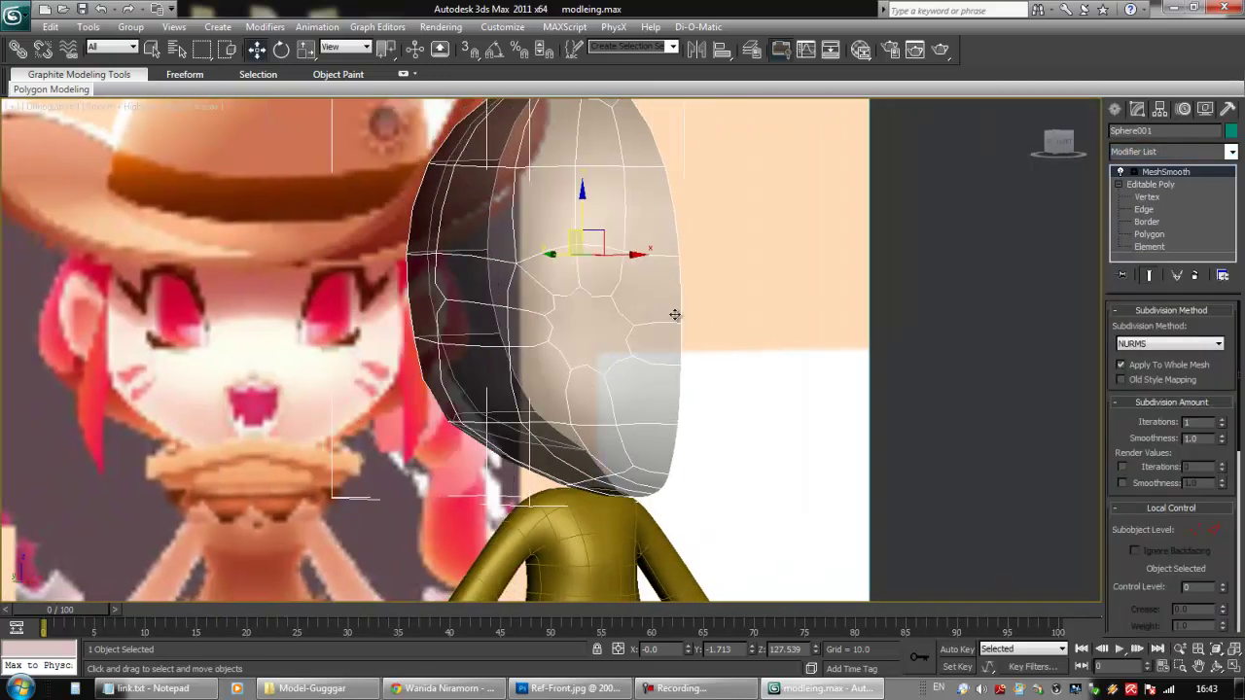
middle_click_drag(772, 361, 1029, 389, "alt")
Set the MeshSmooth iterations to 2 and examine the smoothed head around the eye and cheek
scroll(1124, 438, "down", 3)
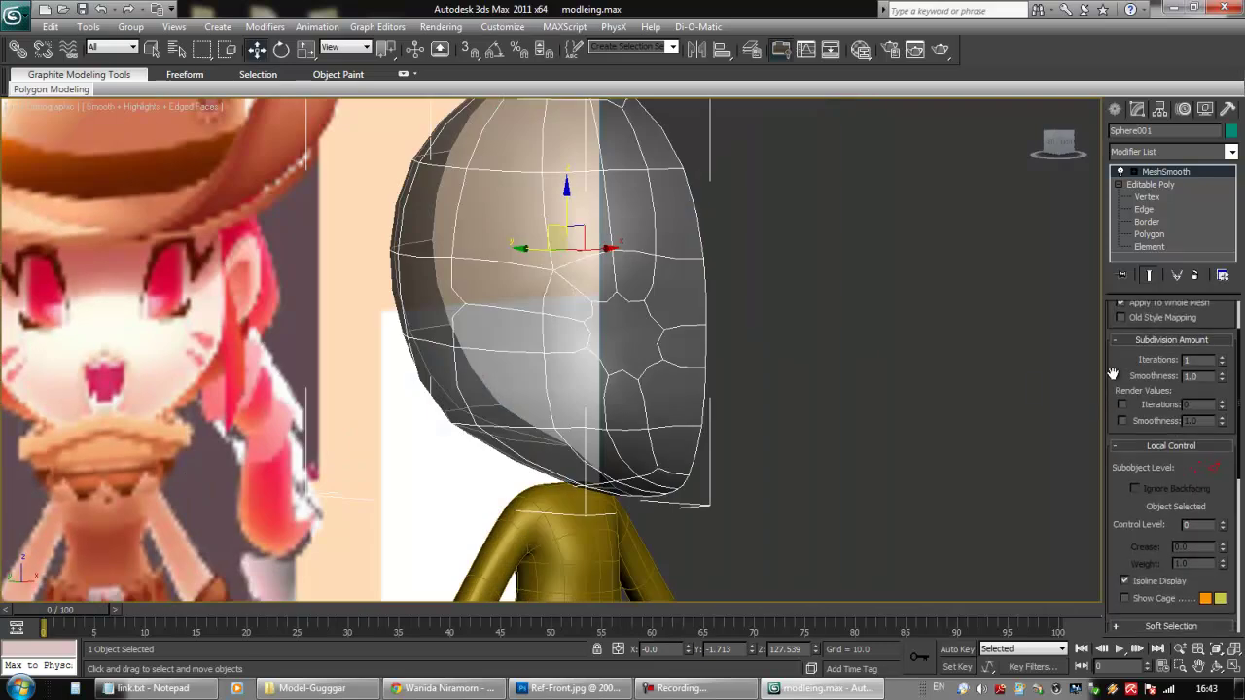
scroll(1233, 467, "up", 3)
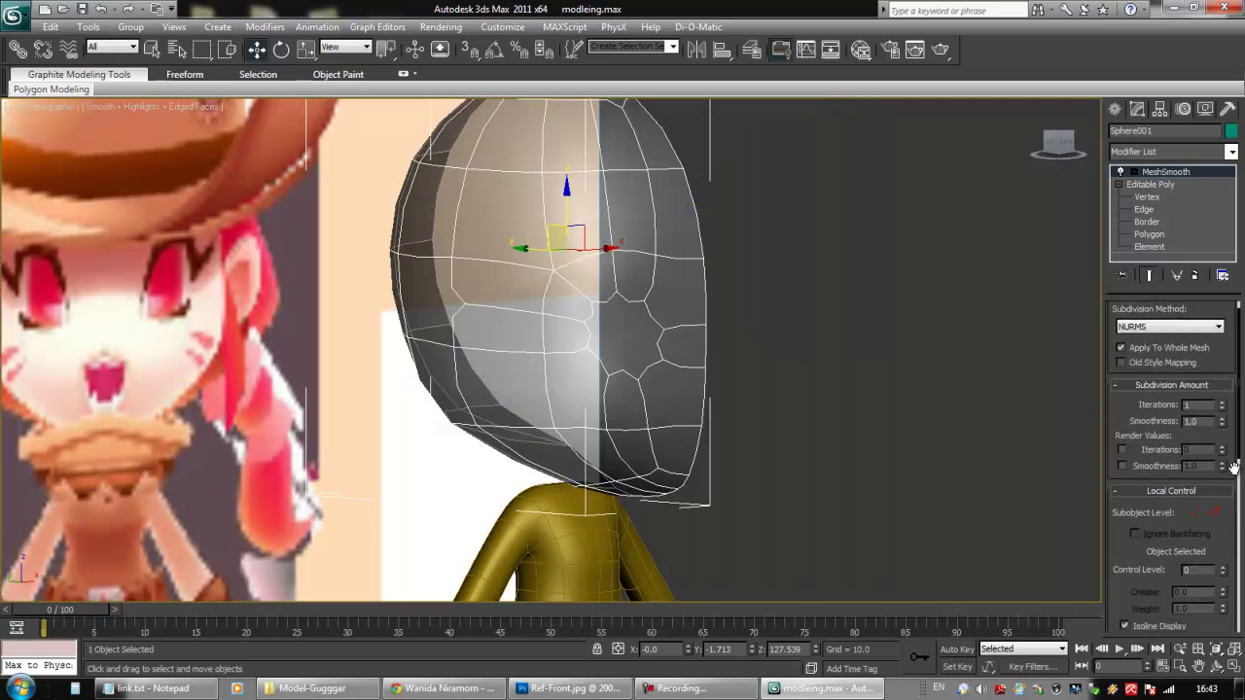
left_click(1223, 402)
middle_click_drag(798, 353, 657, 271, "alt")
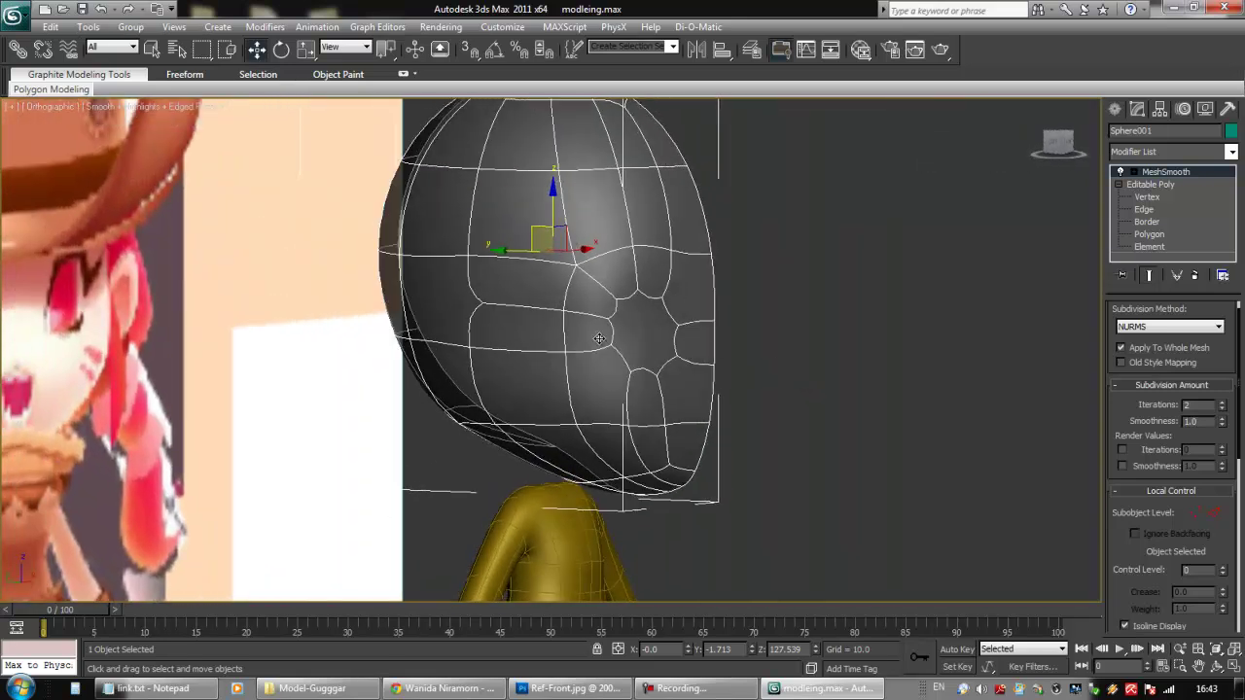
middle_click_drag(669, 262, 688, 293)
scroll(710, 359, "up", 2)
scroll(681, 268, "down", 2)
middle_click_drag(747, 424, 655, 364, "alt")
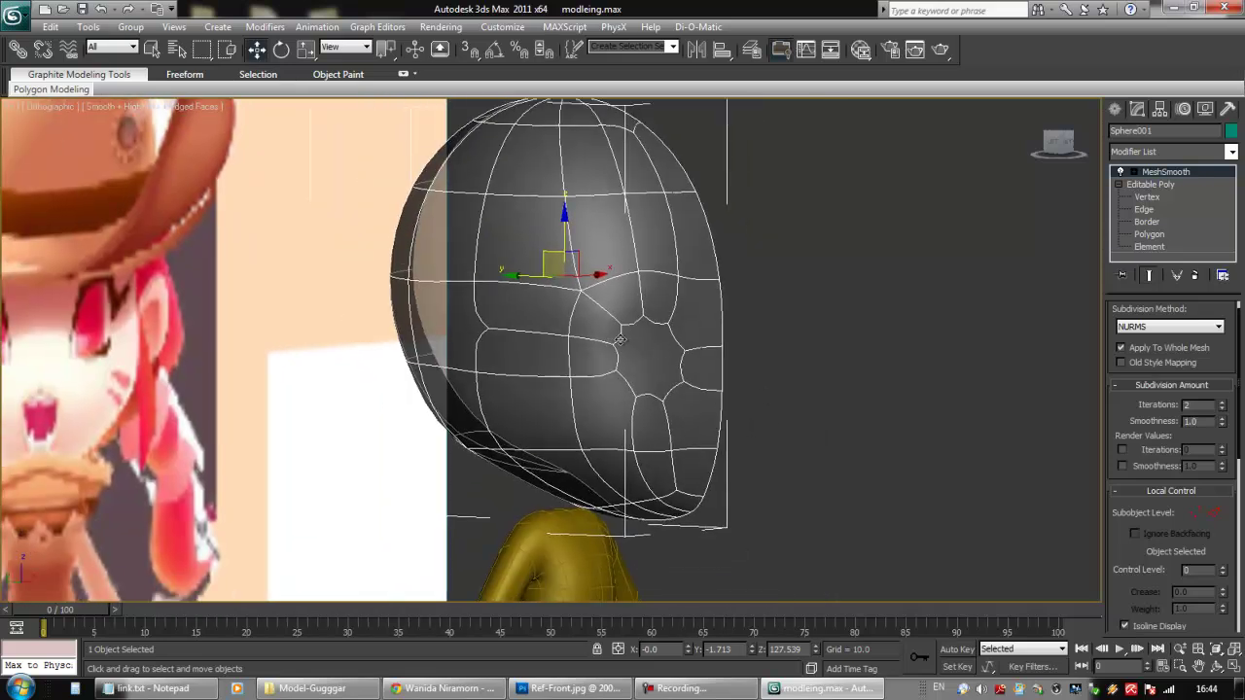
Turn off Isoline Display so the head shows its full subdivided mesh
left_click_drag(1128, 434, 1148, 245)
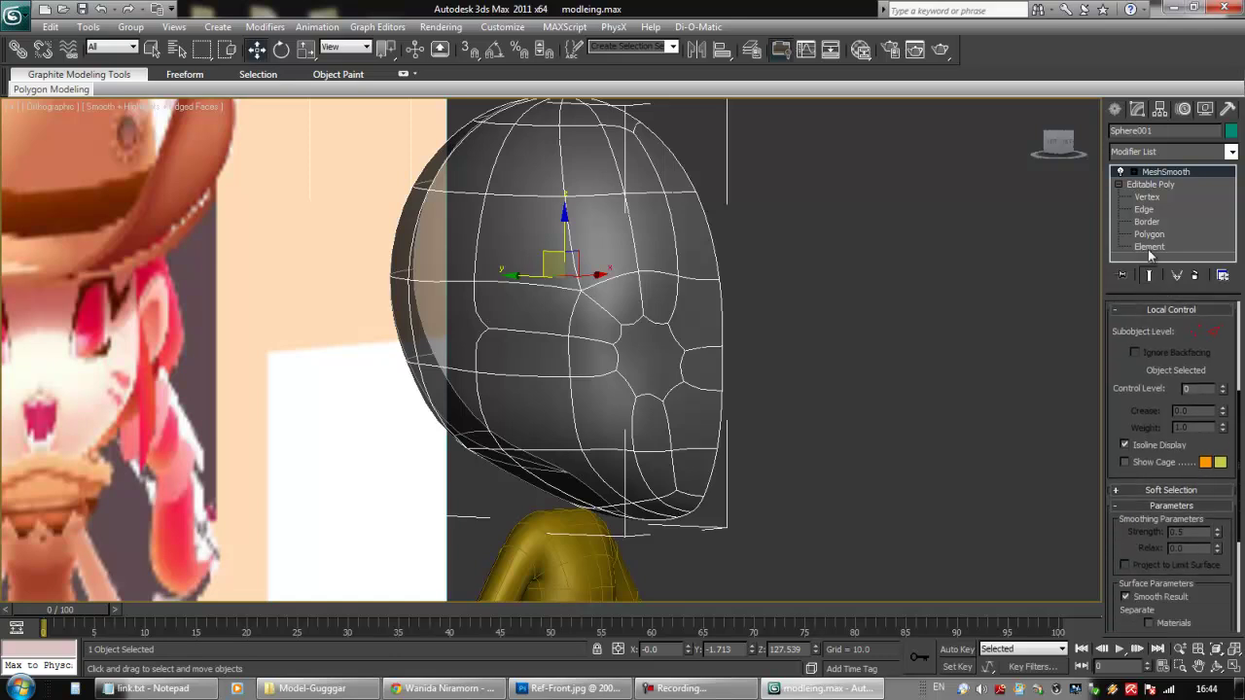
left_click(1125, 445)
middle_click_drag(890, 416, 739, 344, "alt")
middle_click_drag(469, 331, 490, 352, "alt")
Reduce MeshSmooth to 1 iteration to compare the mesh density, and return it to 2
left_click_drag(1118, 364, 1125, 555)
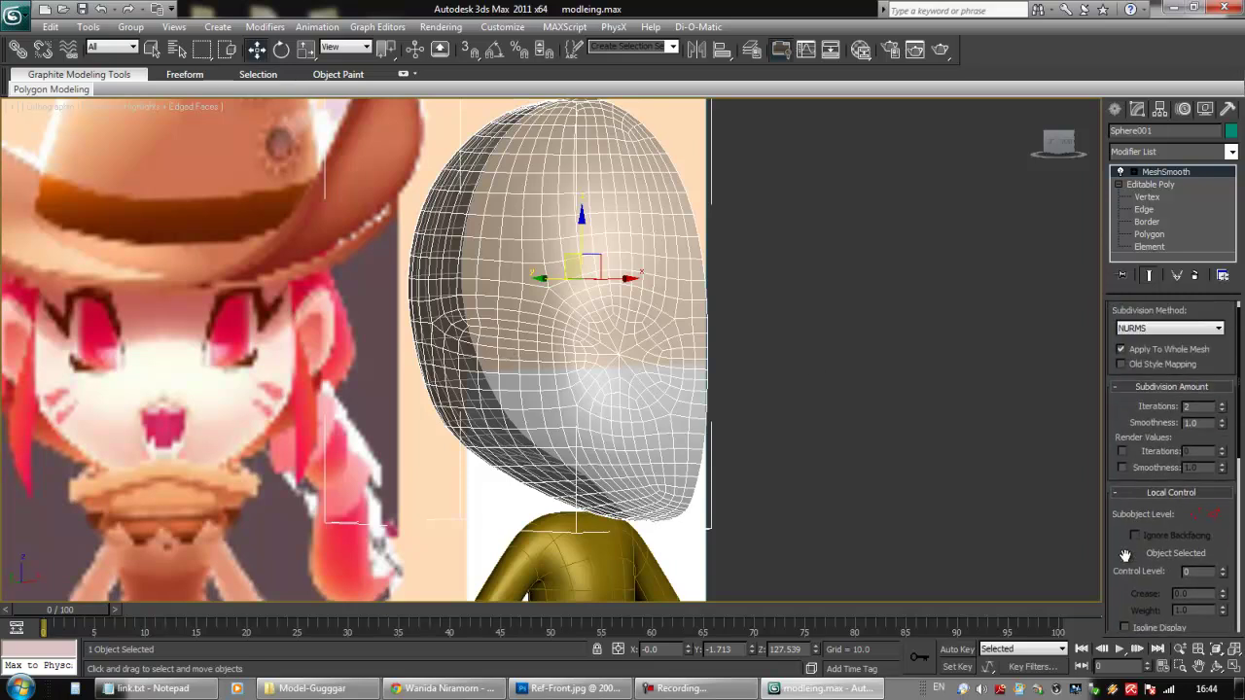
left_click(1222, 410)
mouse_move(843, 399)
middle_mouse_down("alt")
mouse_move(773, 391)
mouse_move(842, 395)
middle_mouse_up("alt")
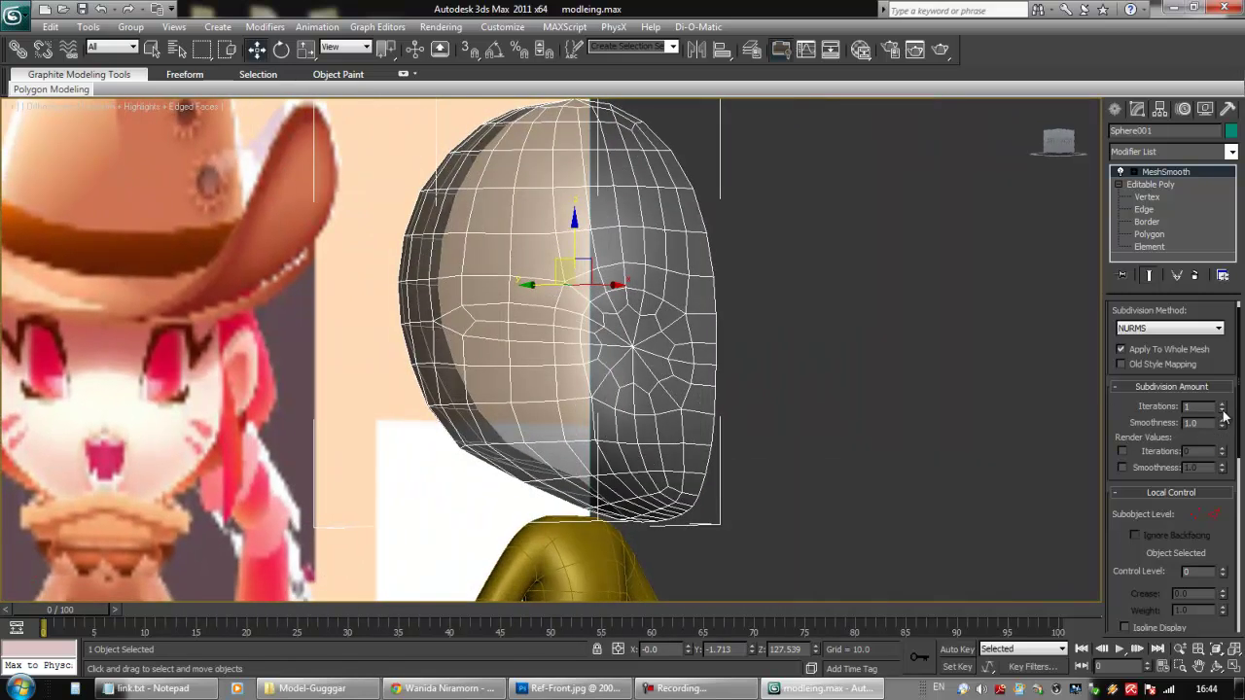
left_click(1223, 411)
middle_click_drag(899, 431, 862, 429, "alt")
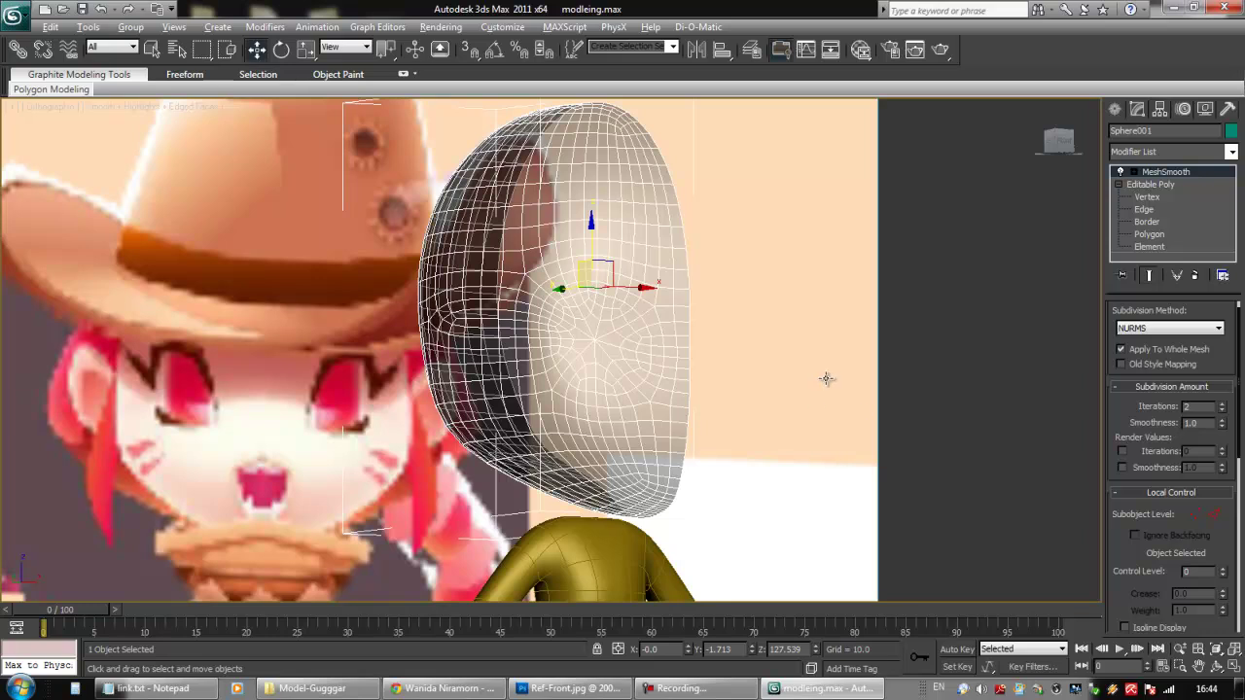
middle_click_drag(825, 379, 815, 379, "alt")
Return to the Editable Poly's polygon level and toggle the smoothed end result on and off to compare it with the base mesh
left_click(1148, 235)
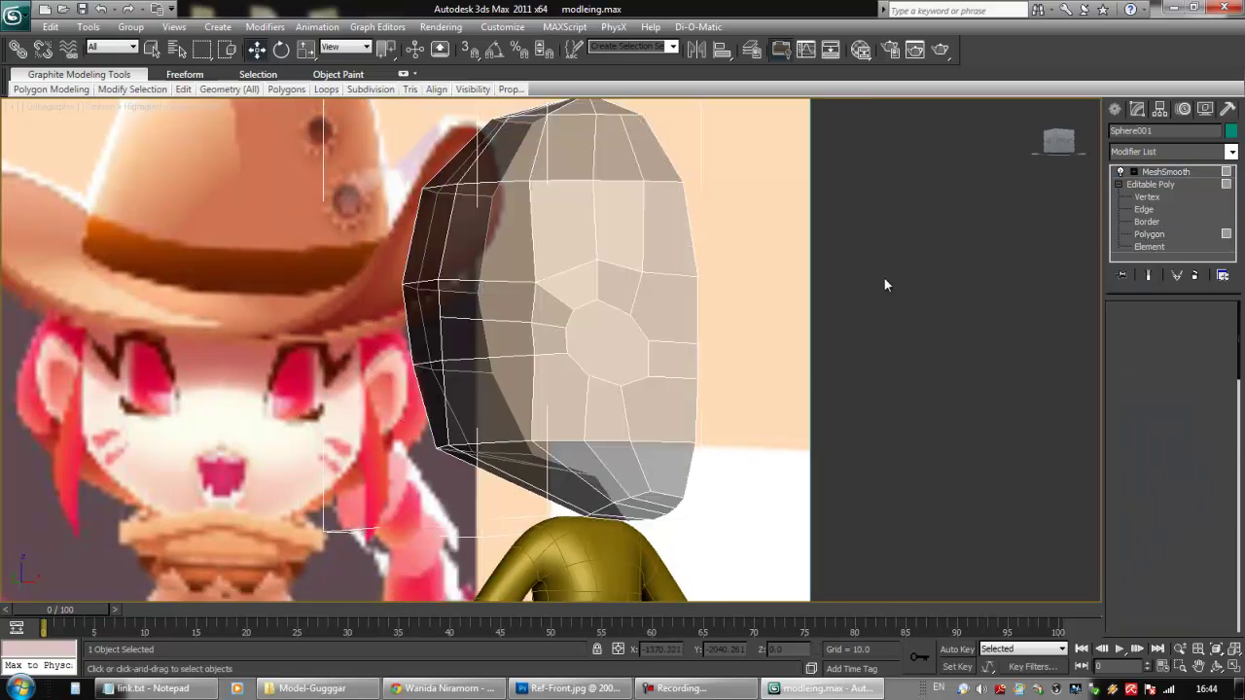
middle_click_drag(884, 281, 807, 334, "alt")
left_click(1148, 276)
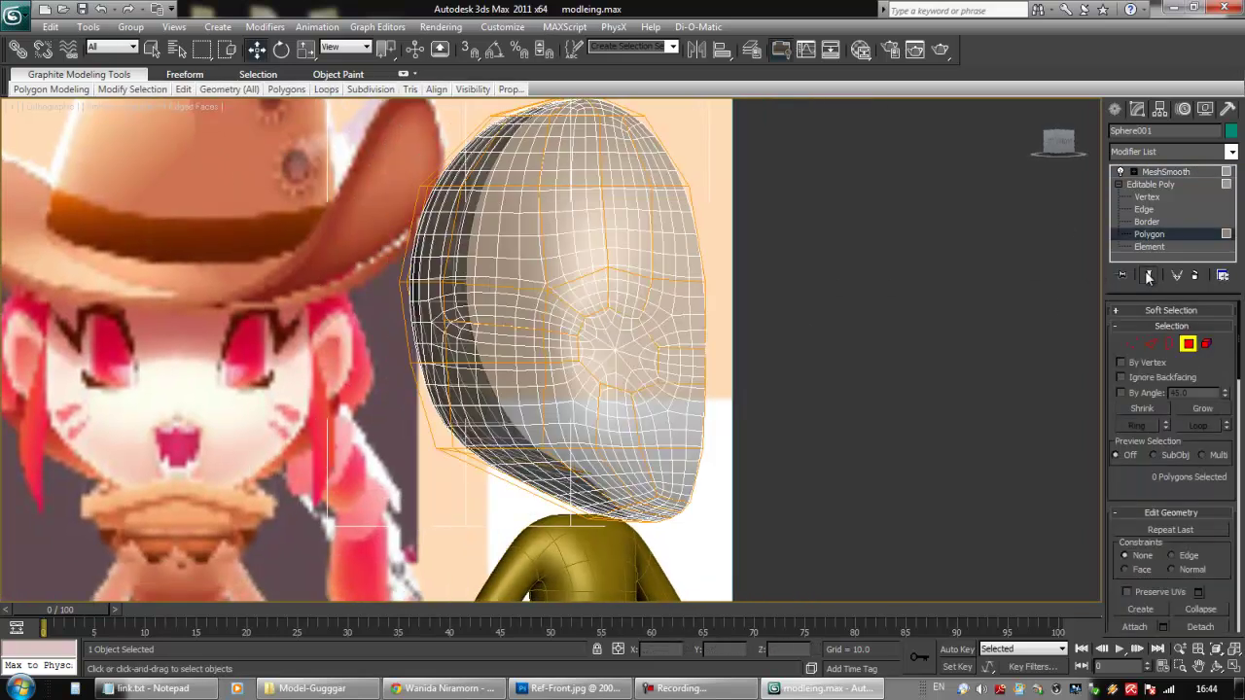
left_click(1149, 277)
Try to extrude the eye polygon slightly and scale it down to 44 percent, and undo the attempt
left_click(600, 329)
middle_click_drag(602, 330, 575, 329, "alt")
scroll(783, 320, "up", 2)
middle_click_drag(730, 341, 610, 335, "alt")
scroll(609, 335, "up", 2)
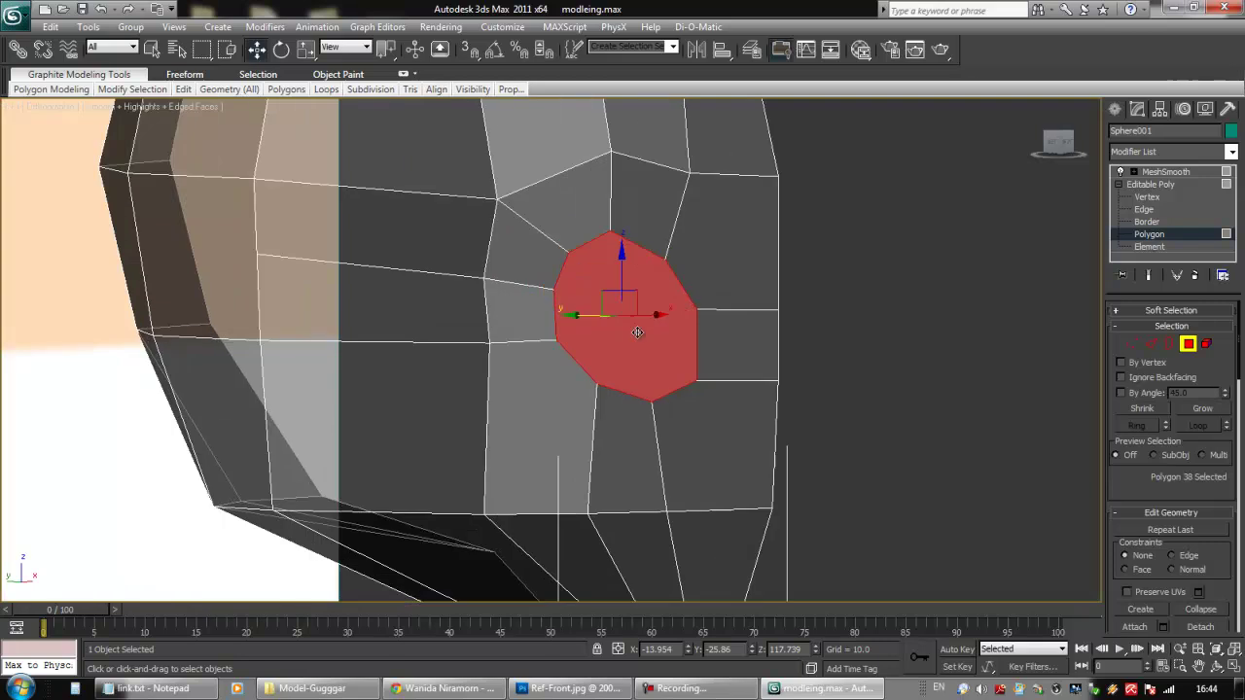
right_click(640, 331)
left_click(608, 374)
left_click_drag(625, 338, 627, 342)
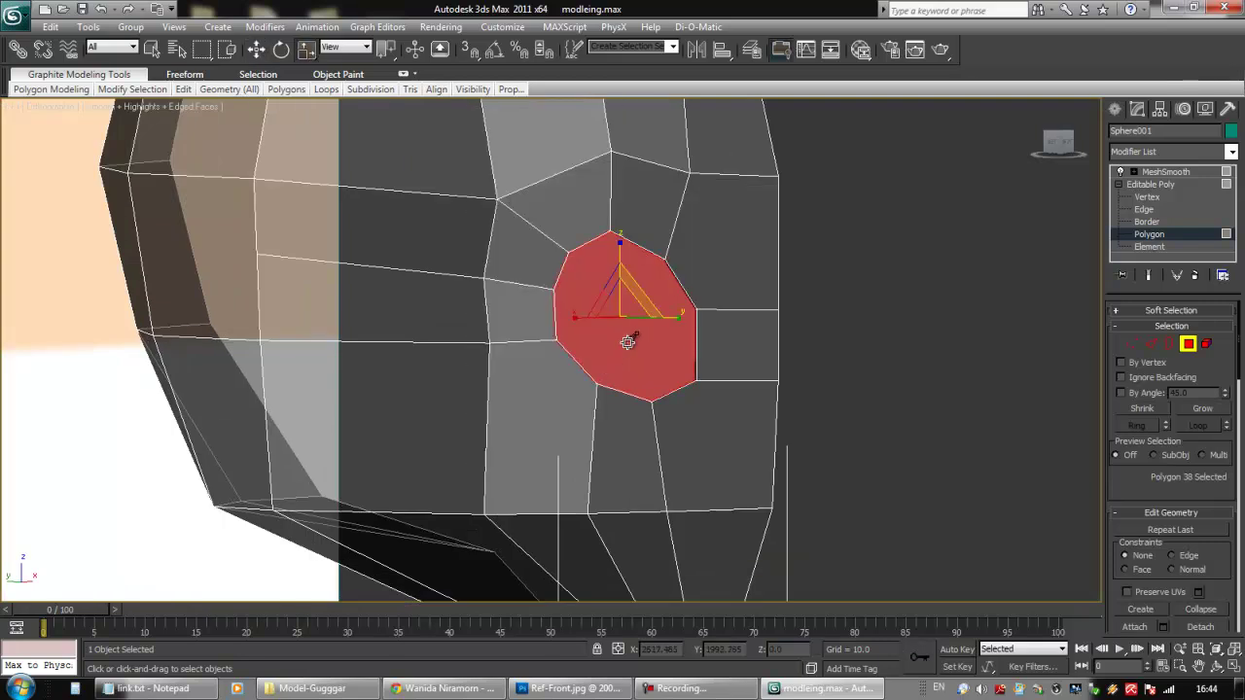
left_click_drag(622, 300, 625, 391)
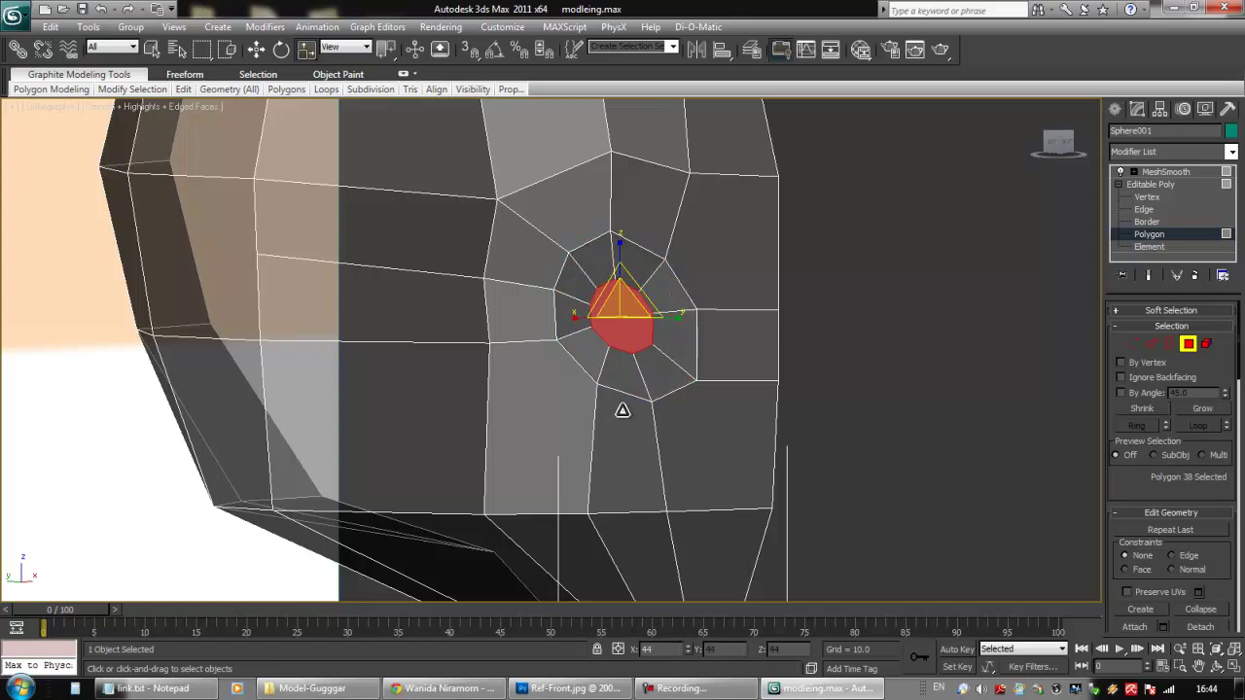
key("alt+x")
middle_click_drag(618, 385, 672, 291, "alt")
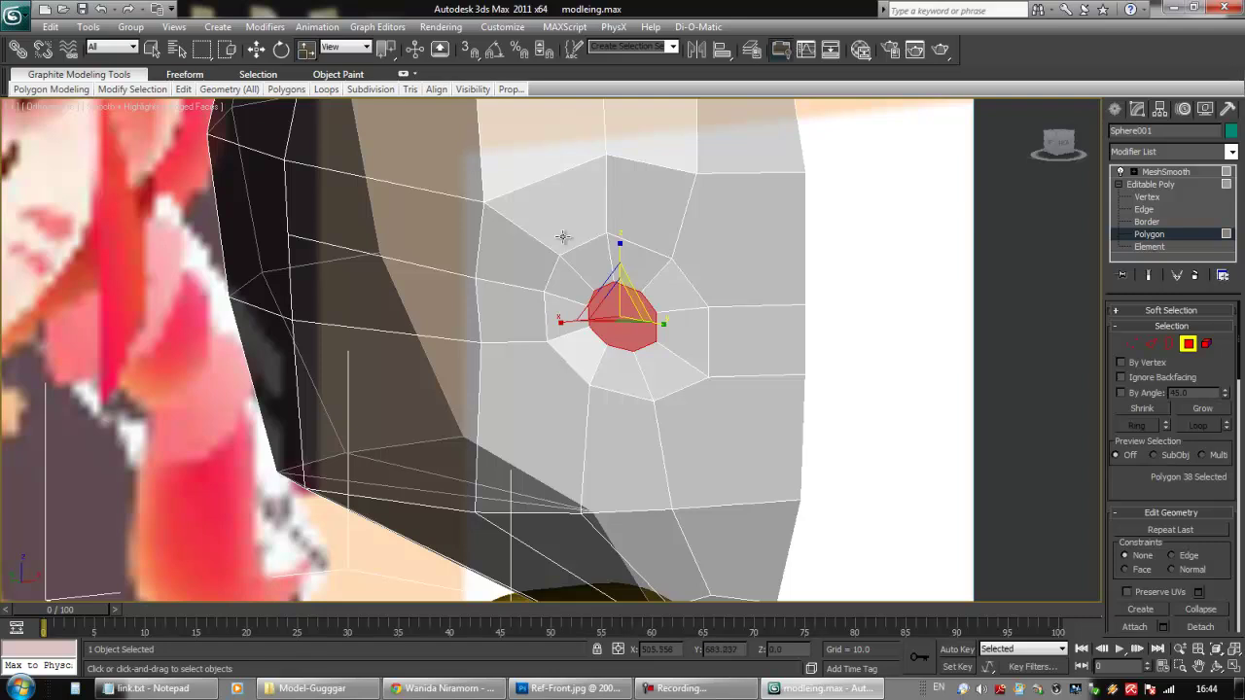
left_click_drag(663, 387, 665, 380)
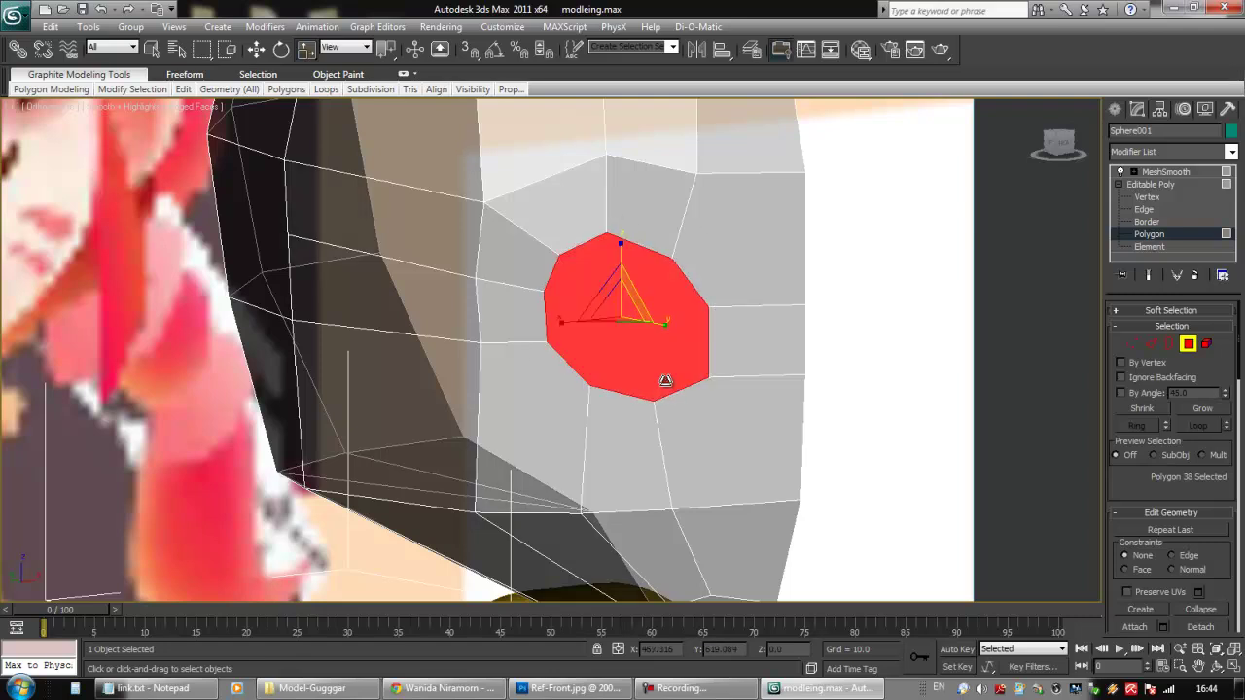
left_click(842, 395)
middle_click_drag(842, 395, 875, 385, "alt")
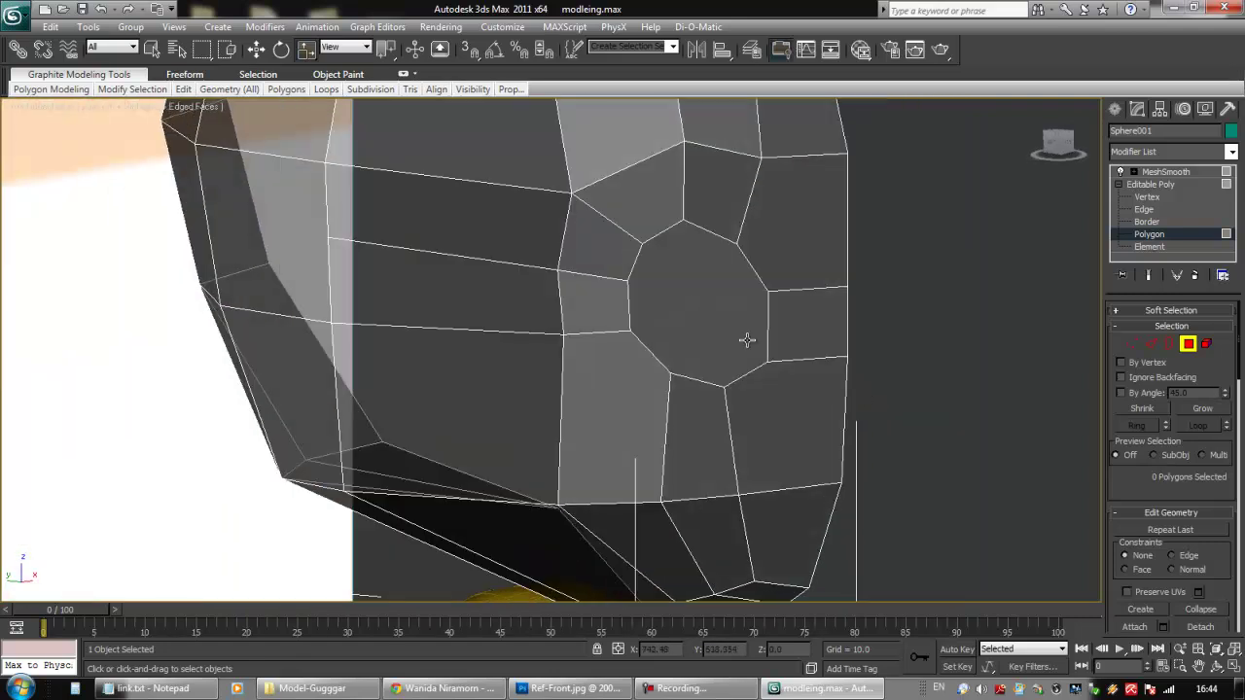
Extrude the eye polygon very slightly and scale the new face down into a point at the eye's centre
key("w")
left_click(690, 305)
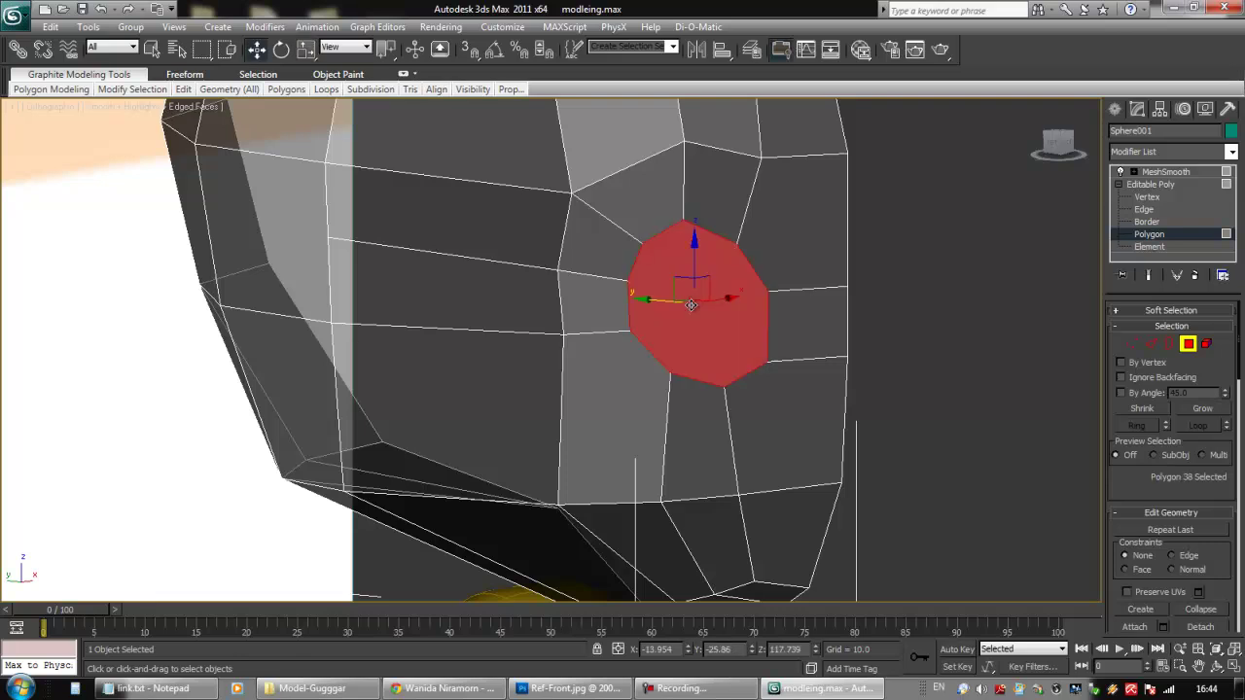
right_click(695, 304)
left_click(671, 341)
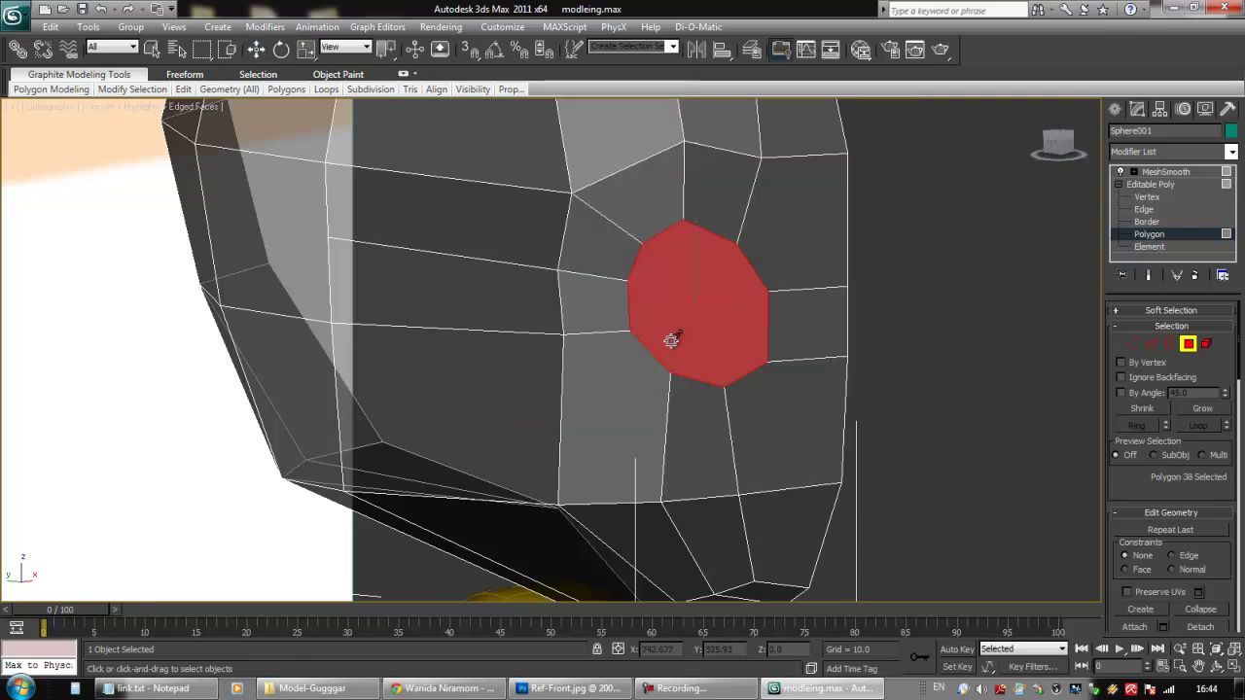
left_click_drag(705, 295, 705, 299)
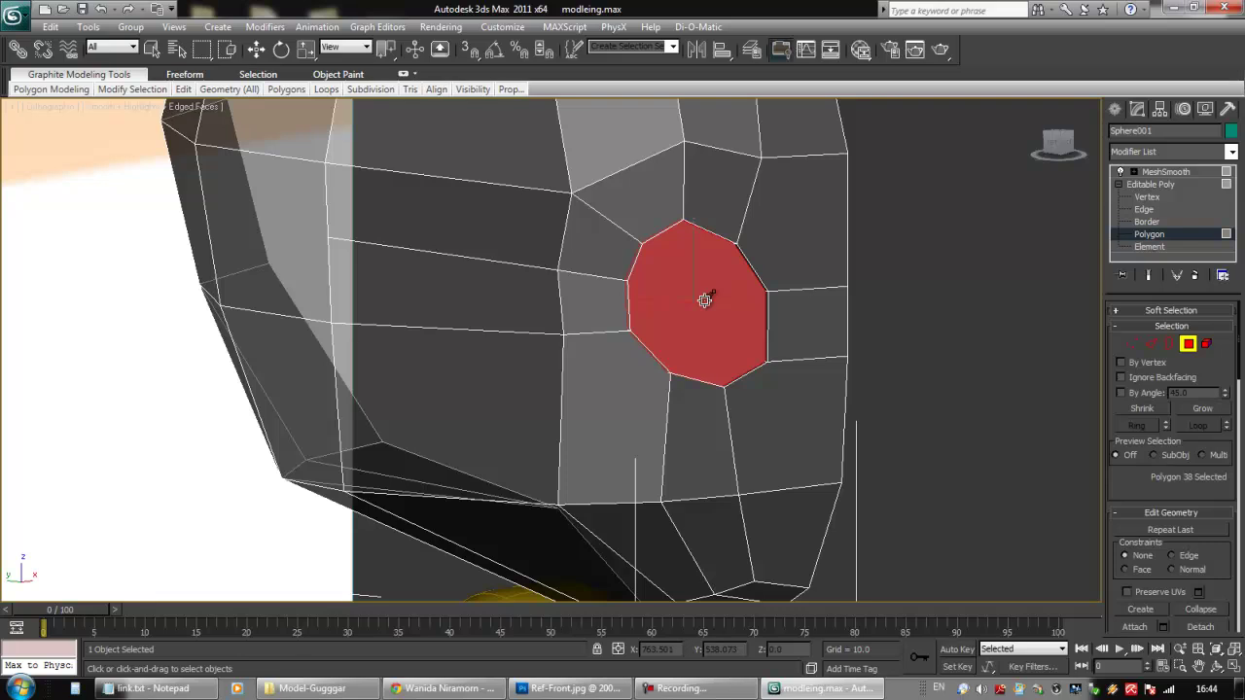
left_click_drag(704, 299, 682, 569)
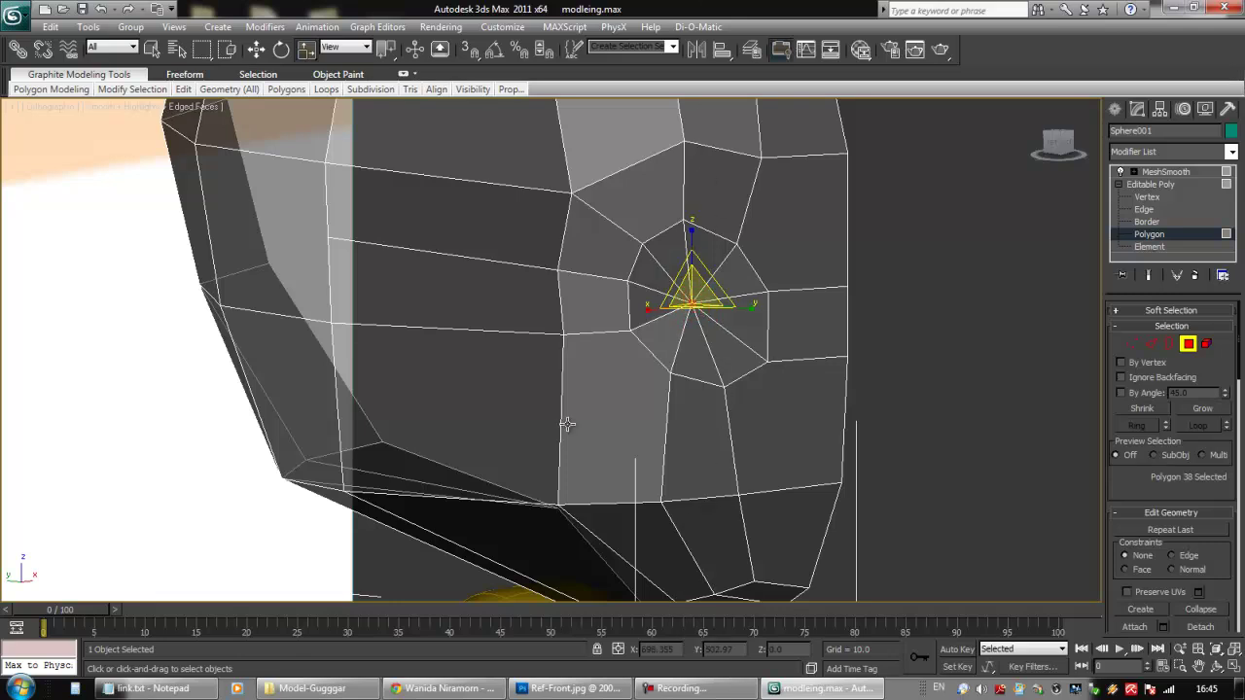
middle_click_drag(592, 352, 534, 331, "alt")
scroll(534, 331, "up", 2)
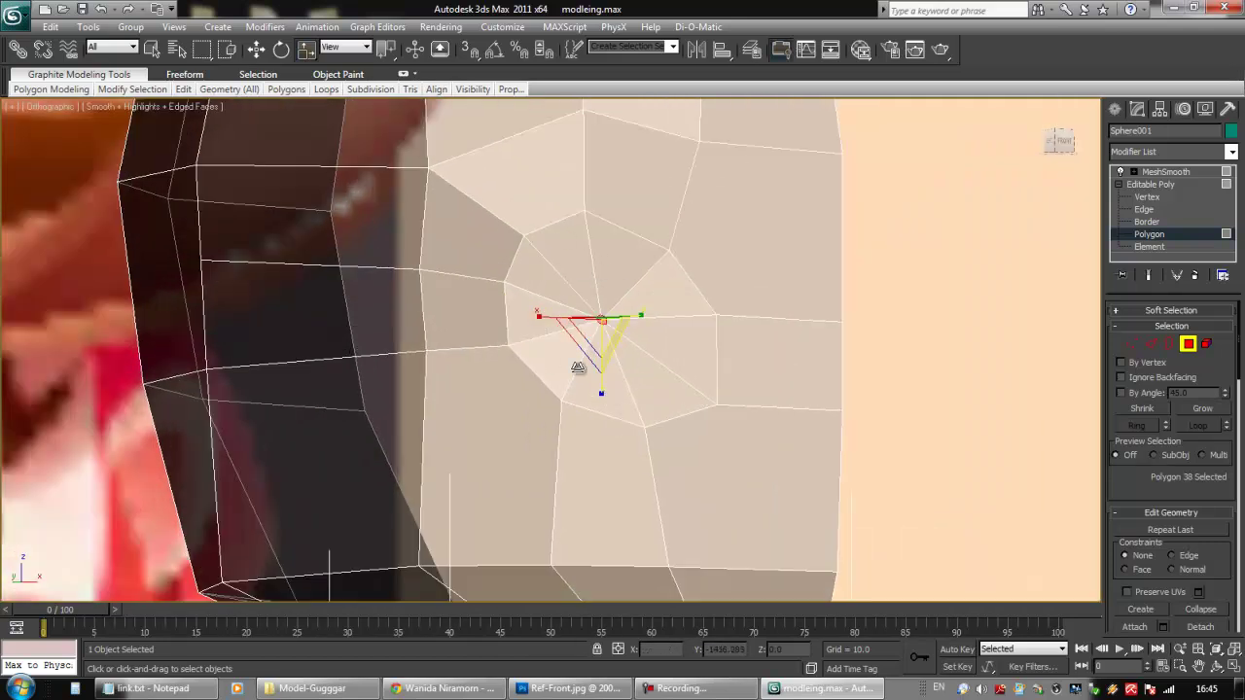
mouse_move(611, 346)
middle_mouse_down("alt")
mouse_move(623, 347)
mouse_move(603, 327)
middle_mouse_up("alt")
left_click_drag(601, 326, 610, 666)
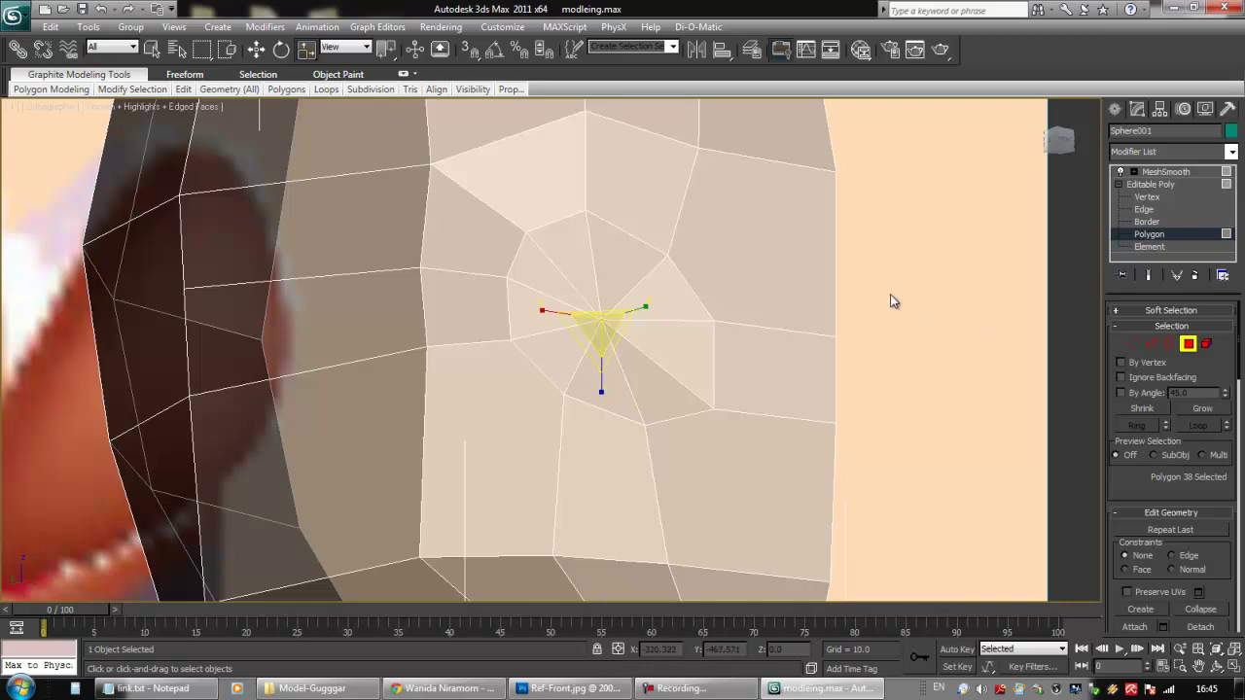
middle_click_drag(698, 298, 727, 342, "alt")
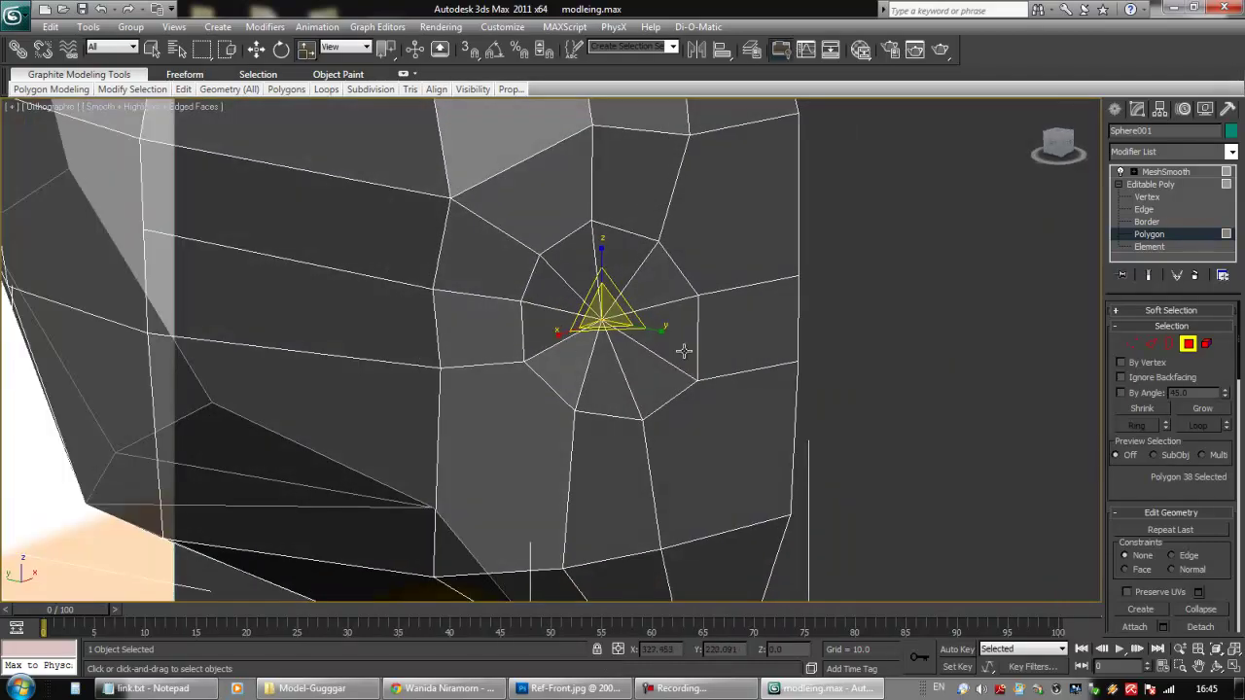
Weld the nine vertices at the eye's centre together with a weld threshold of 4.532
left_click(1131, 343)
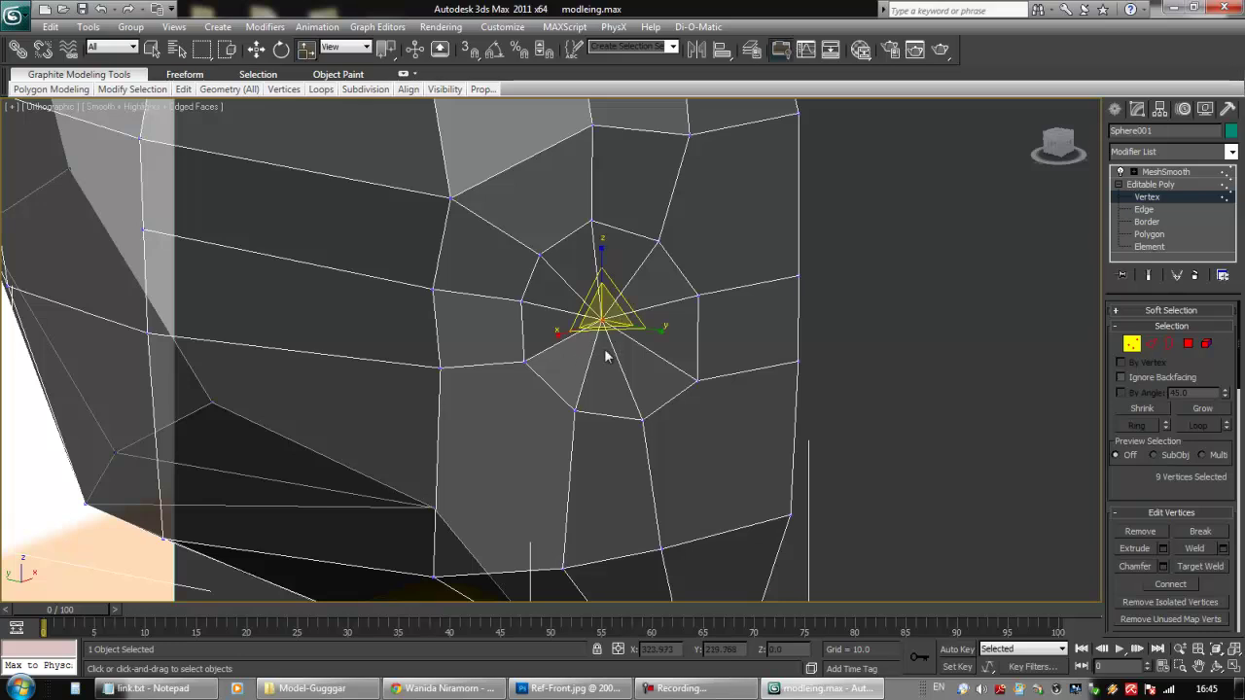
scroll(598, 355, "up", 5)
middle_click_drag(595, 362, 613, 360, "alt")
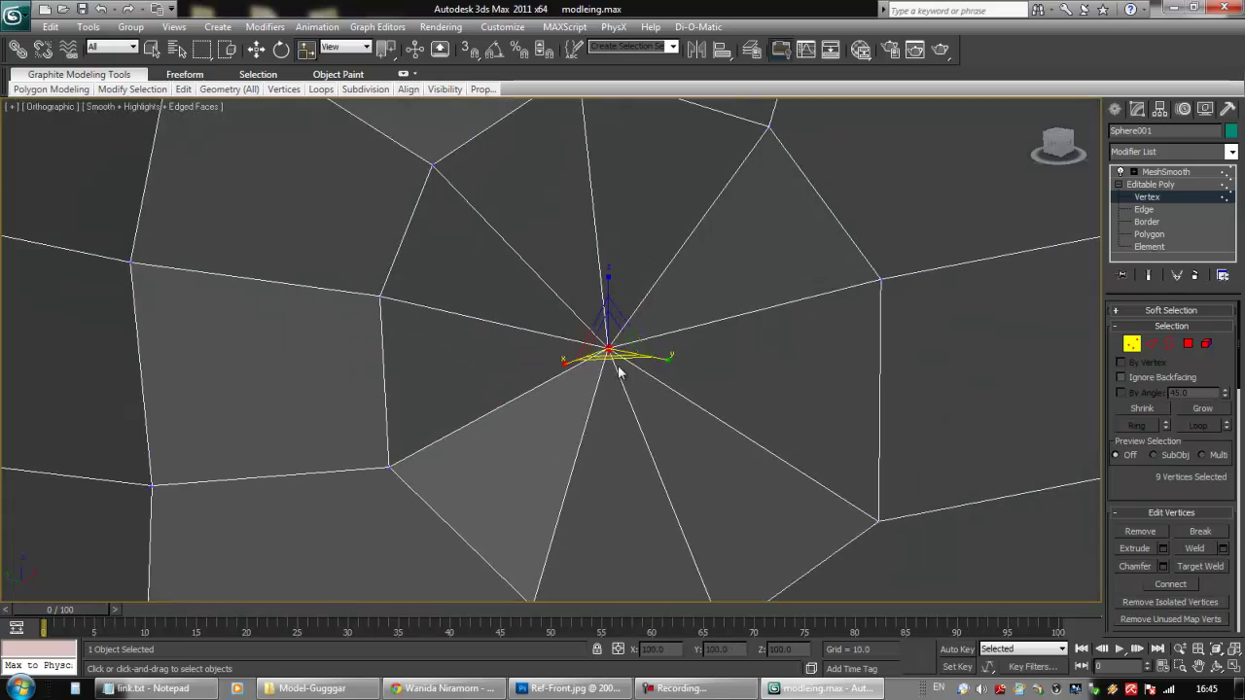
scroll(632, 368, "up", 5)
scroll(787, 326, "up", 3)
scroll(787, 329, "down", 4)
middle_click_drag(826, 329, 786, 336)
scroll(786, 337, "up", 4)
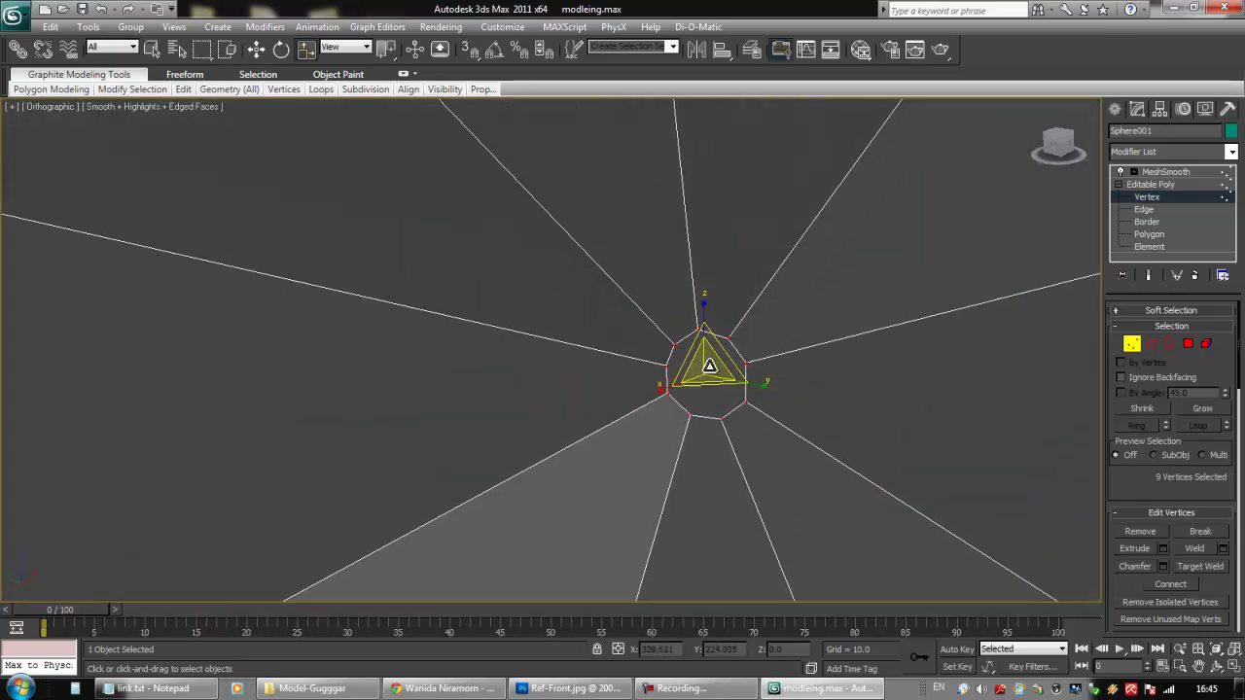
middle_click_drag(767, 408, 730, 257)
scroll(725, 278, "down", 8)
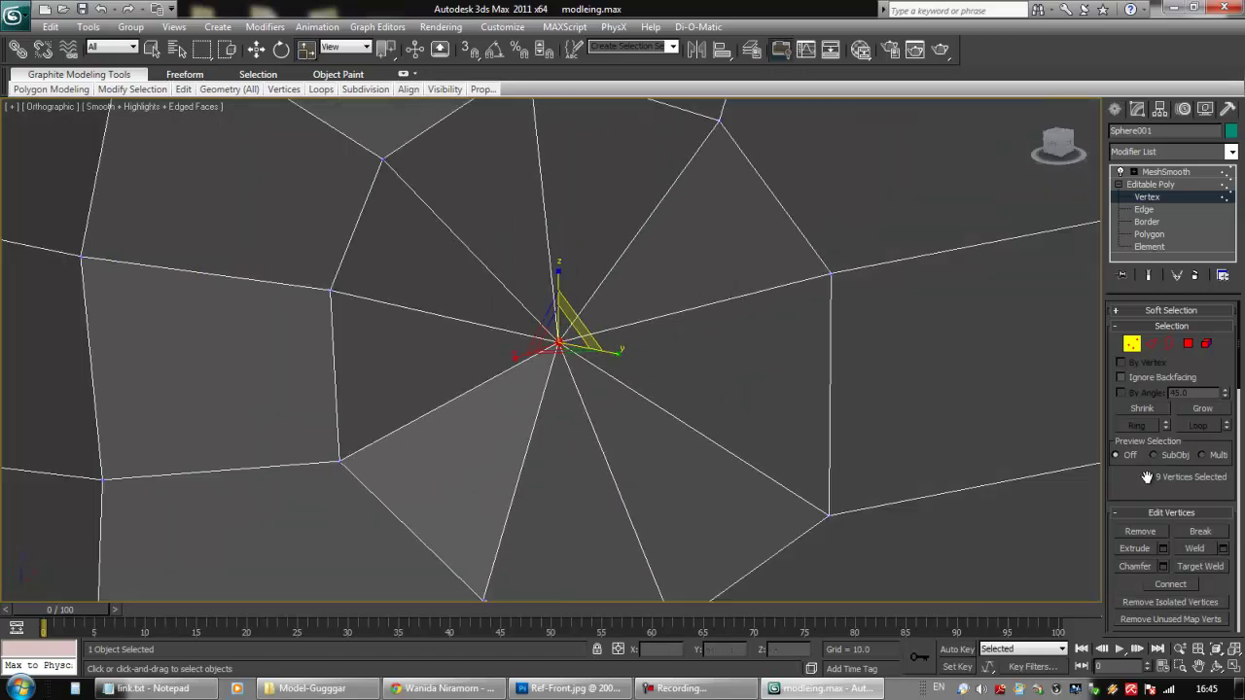
scroll(1143, 449, "down", 2)
left_click(1224, 488)
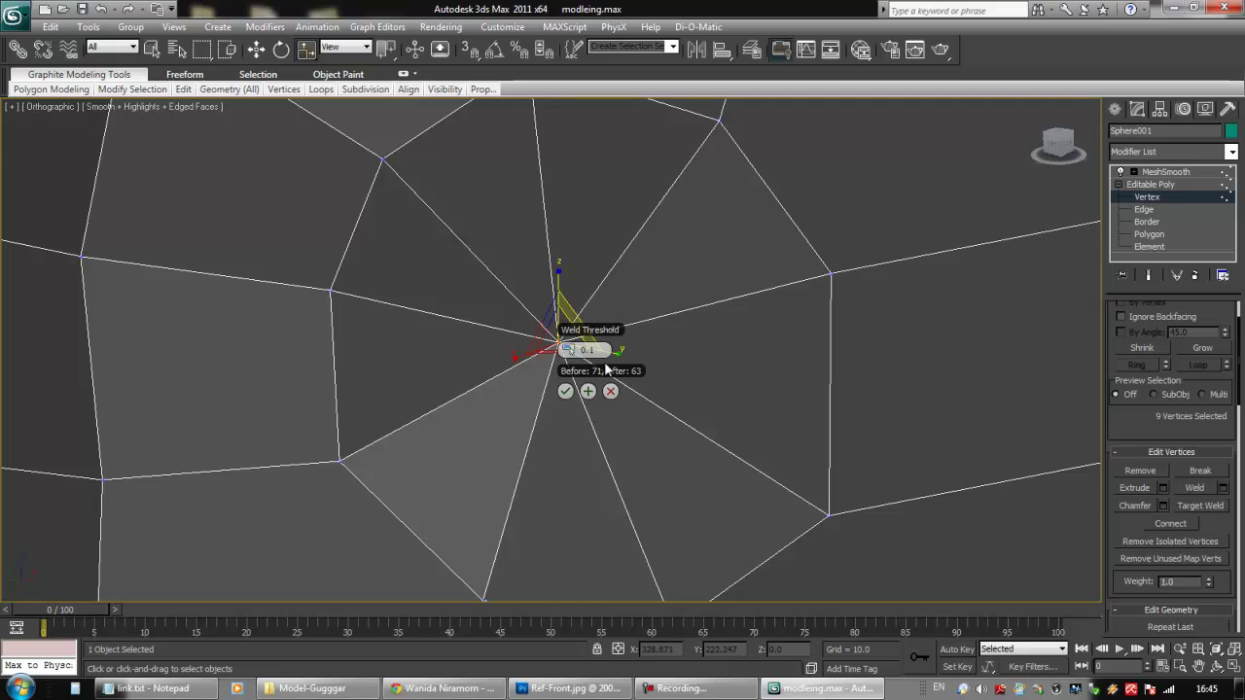
middle_click_drag(676, 350, 613, 323)
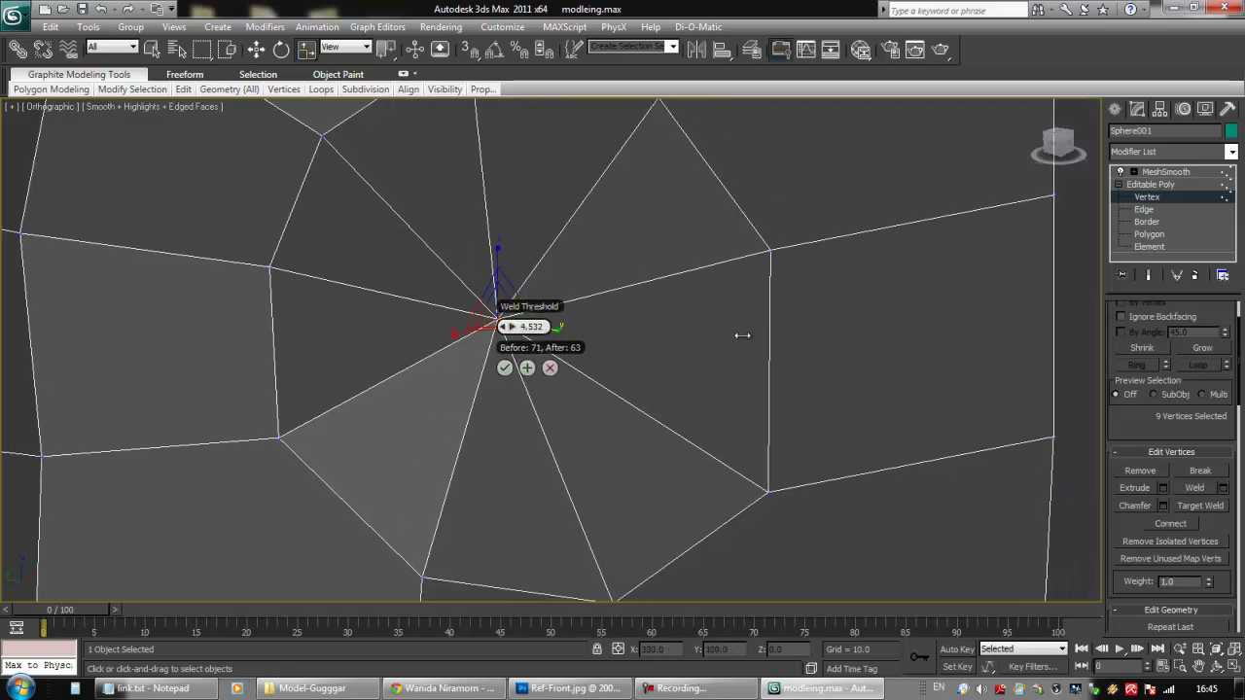
left_click(503, 368)
Select the eye's centre vertex and check up close that the weld left a single point
scroll(504, 366, "up", 6)
middle_click_drag(645, 398, 787, 389)
left_click(778, 408)
left_click(873, 408)
key("w")
middle_click_drag(762, 382, 745, 398)
middle_click_drag(923, 413, 803, 314)
scroll(798, 310, "down", 3)
middle_click_drag(744, 354, 732, 303)
scroll(729, 307, "down", 7)
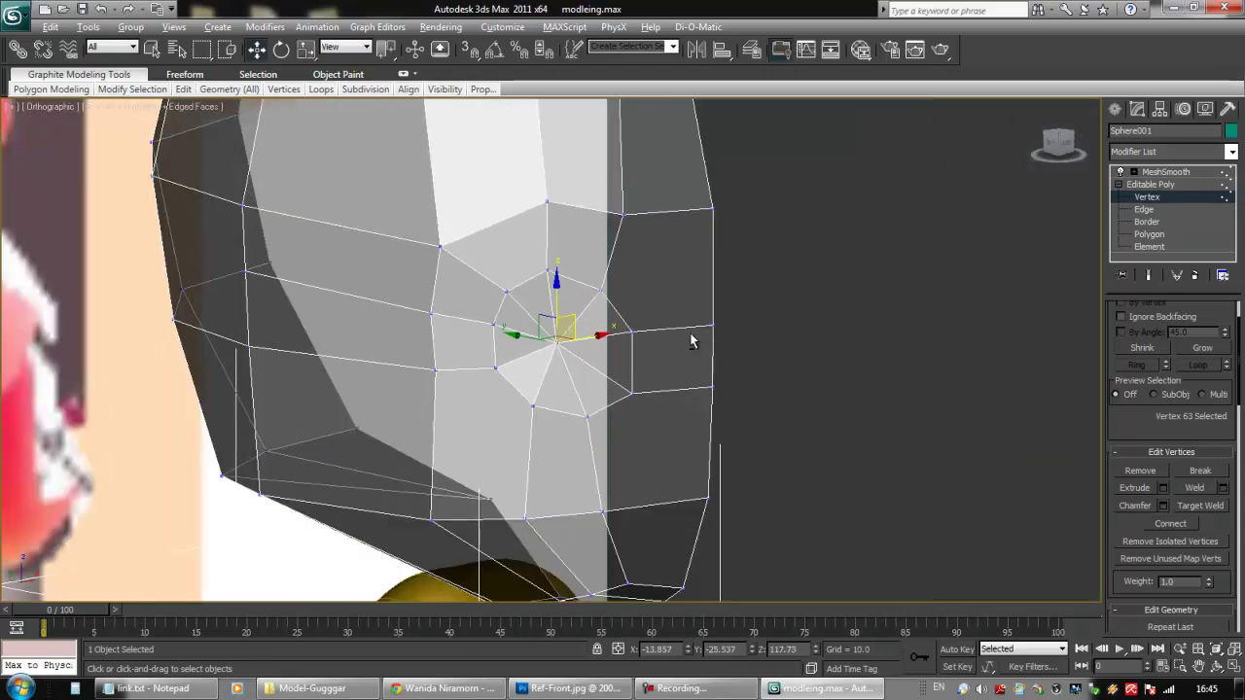
Select all nine triangular polygons that make up the eye
middle_click_drag(691, 339, 759, 351, "alt")
left_click(829, 298)
left_click(1149, 235)
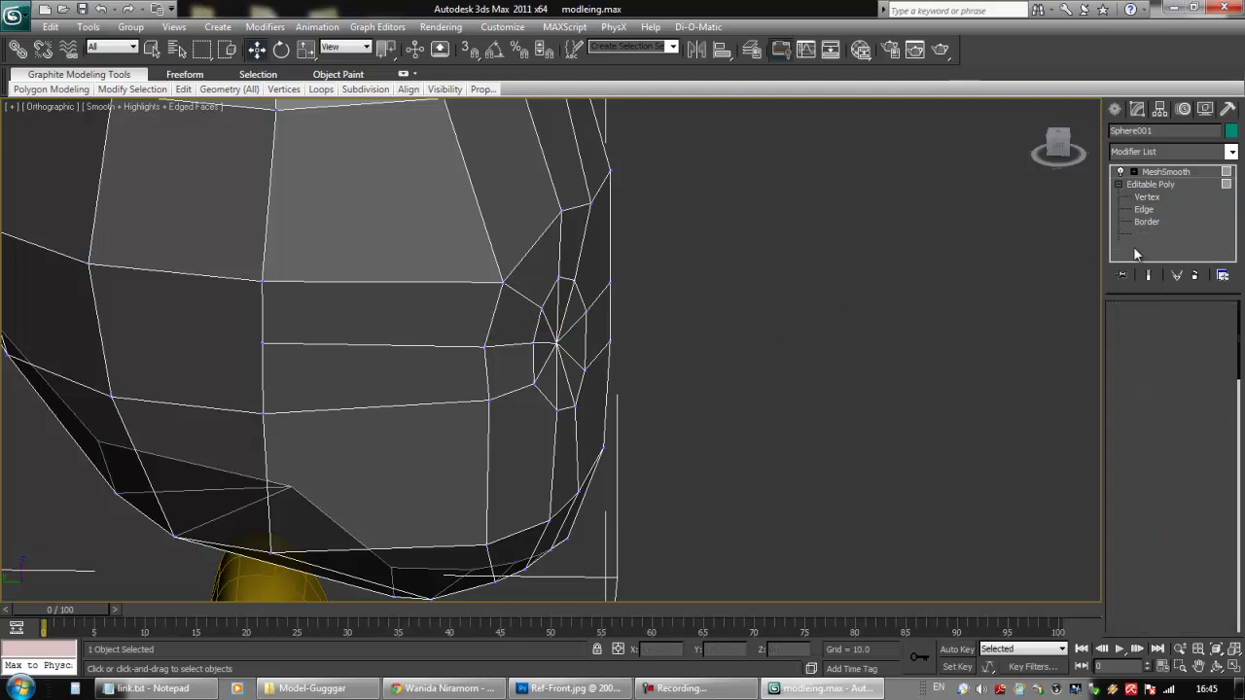
left_click(578, 341)
left_click(574, 313, "ctrl")
left_click(561, 309, "ctrl")
left_click(551, 309, "ctrl")
left_click(543, 336, "ctrl")
left_click(542, 353, "ctrl")
left_click(559, 378, "ctrl")
left_click(573, 375, "ctrl")
left_click(541, 380, "ctrl")
Flatten the nine eye polygons by scaling them, switching the reference coordinate system to Local
middle_click_drag(587, 370, 695, 321, "alt")
key("r")
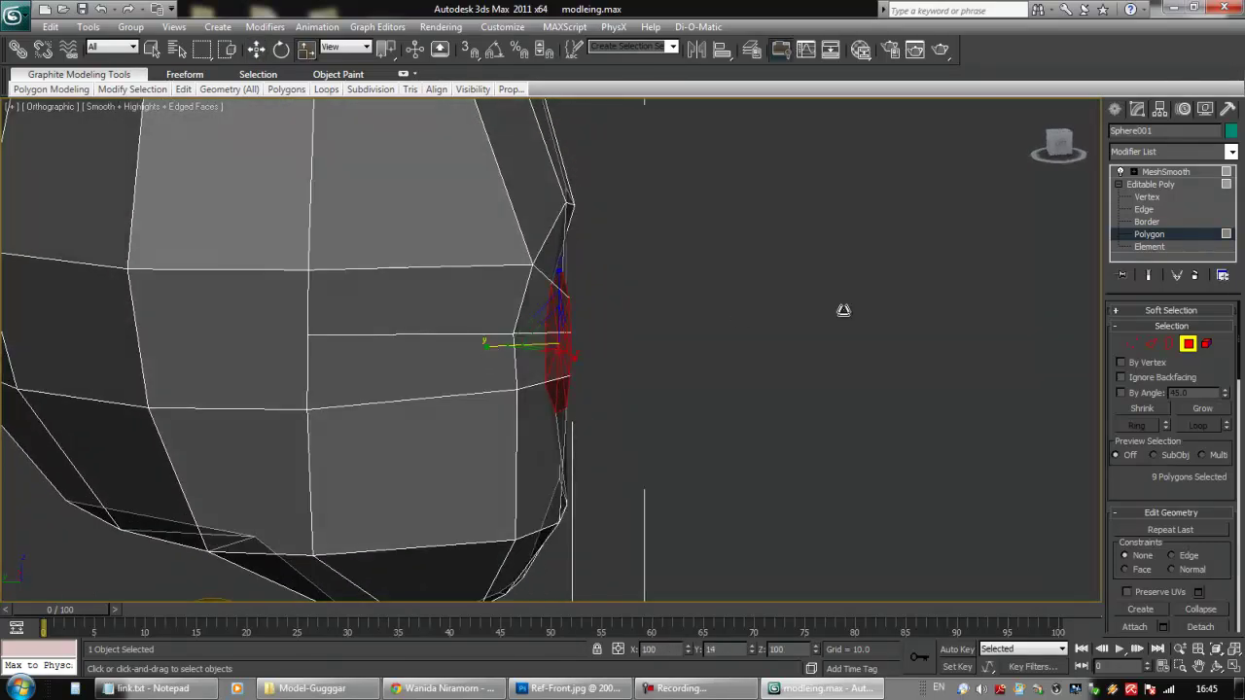
middle_click_drag(840, 309, 687, 411, "alt")
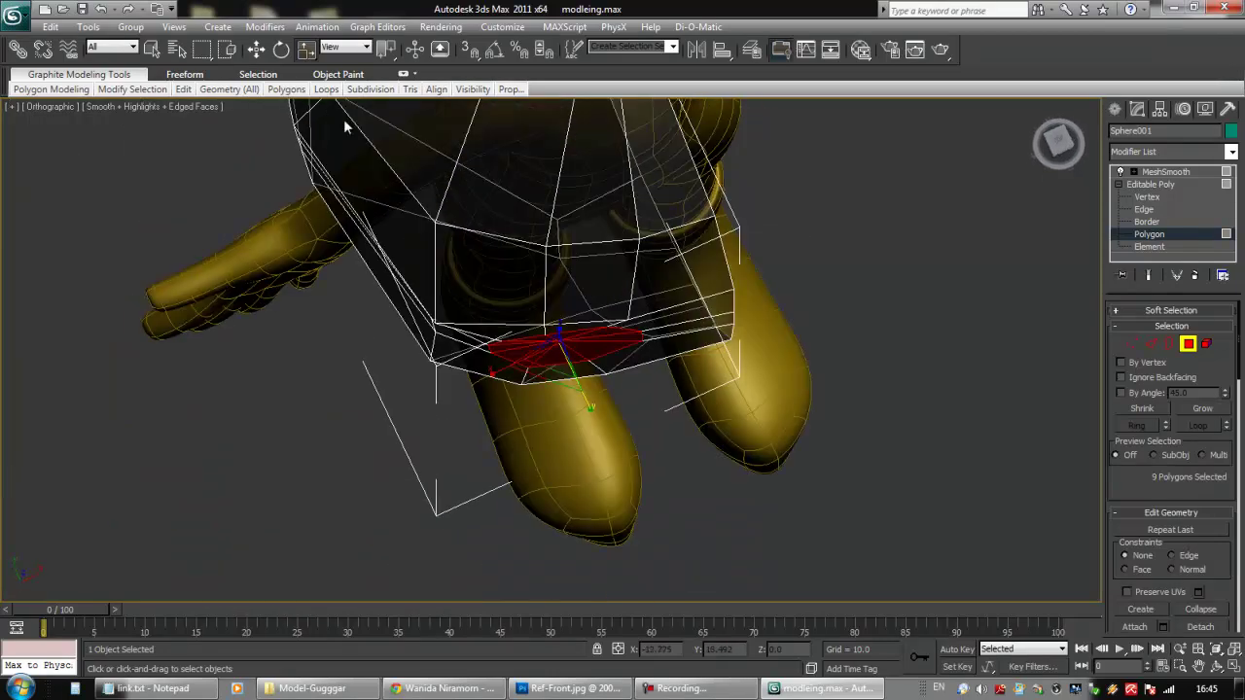
left_click(353, 47)
left_click(350, 113)
middle_click_drag(386, 152, 576, 280, "alt")
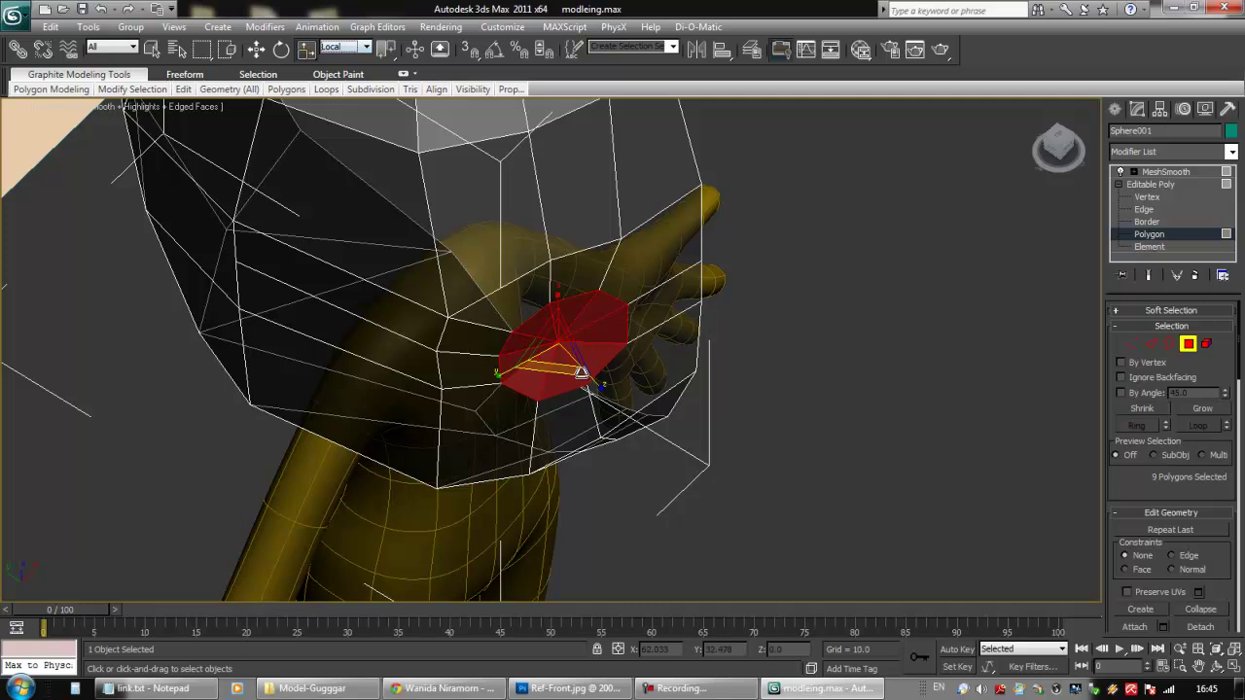
middle_click_drag(578, 370, 590, 434, "alt")
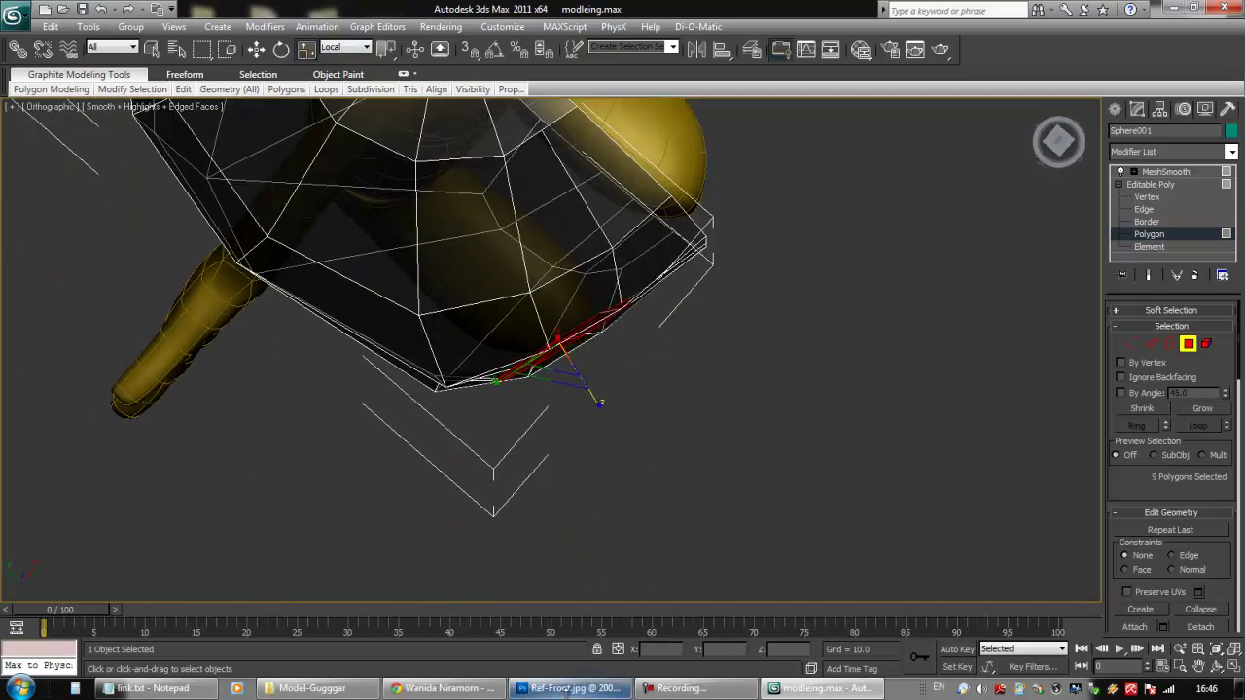
middle_click_drag(630, 455, 651, 301, "alt")
key("f")
mouse_move(549, 288)
middle_mouse_down("alt")
mouse_move(566, 243)
mouse_move(639, 286)
mouse_move(561, 278)
middle_mouse_up("alt")
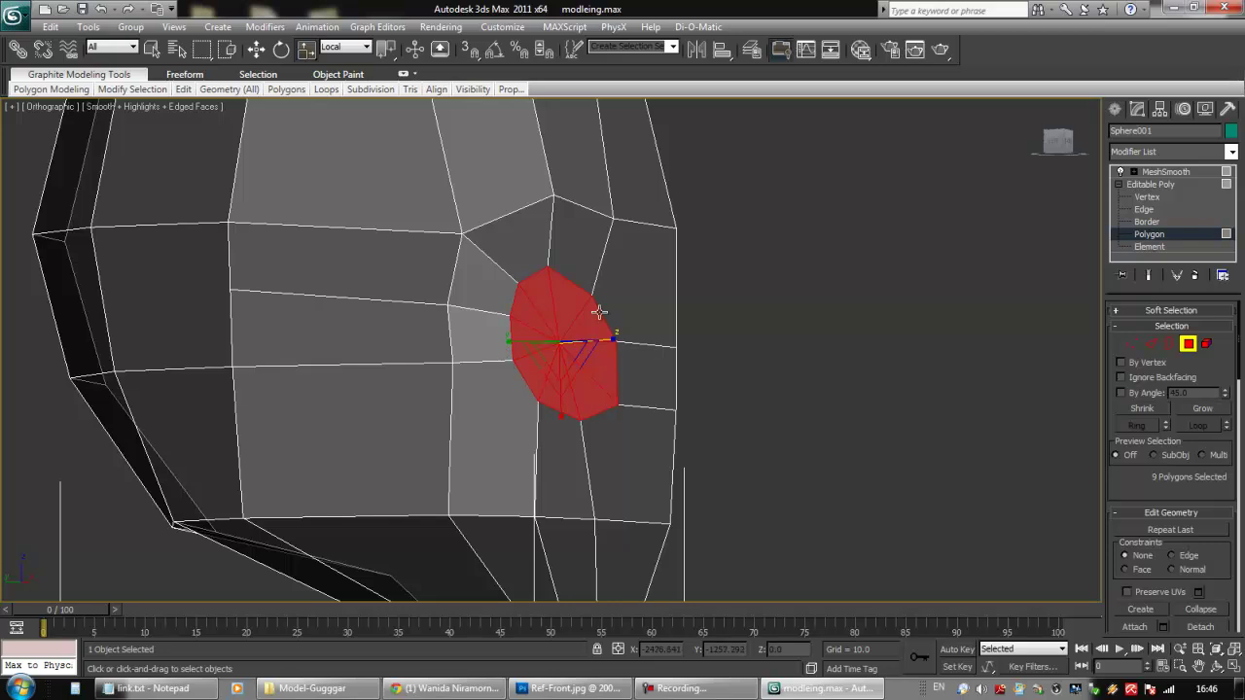
Move the two eye-rim vertices nearest the face's centre line slightly to adjust that side of the eye
middle_click_drag(552, 338, 774, 281, "alt")
left_click(1130, 344)
middle_click_drag(778, 394, 629, 322, "alt")
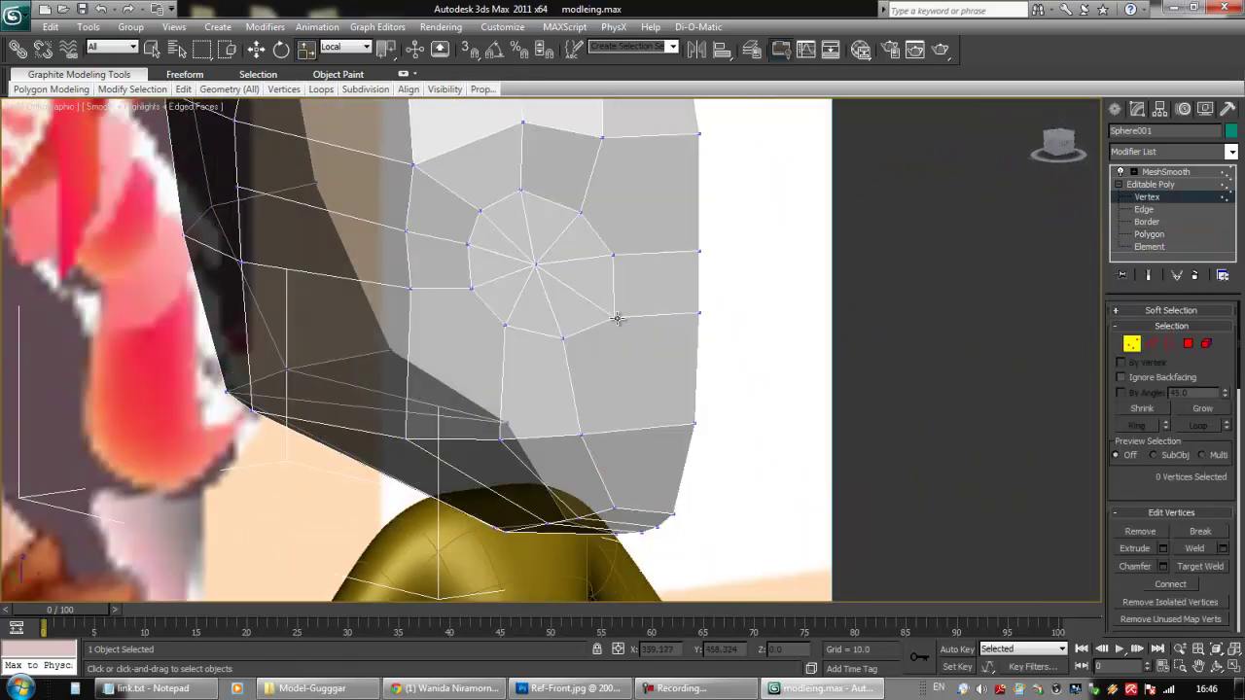
left_click(610, 252)
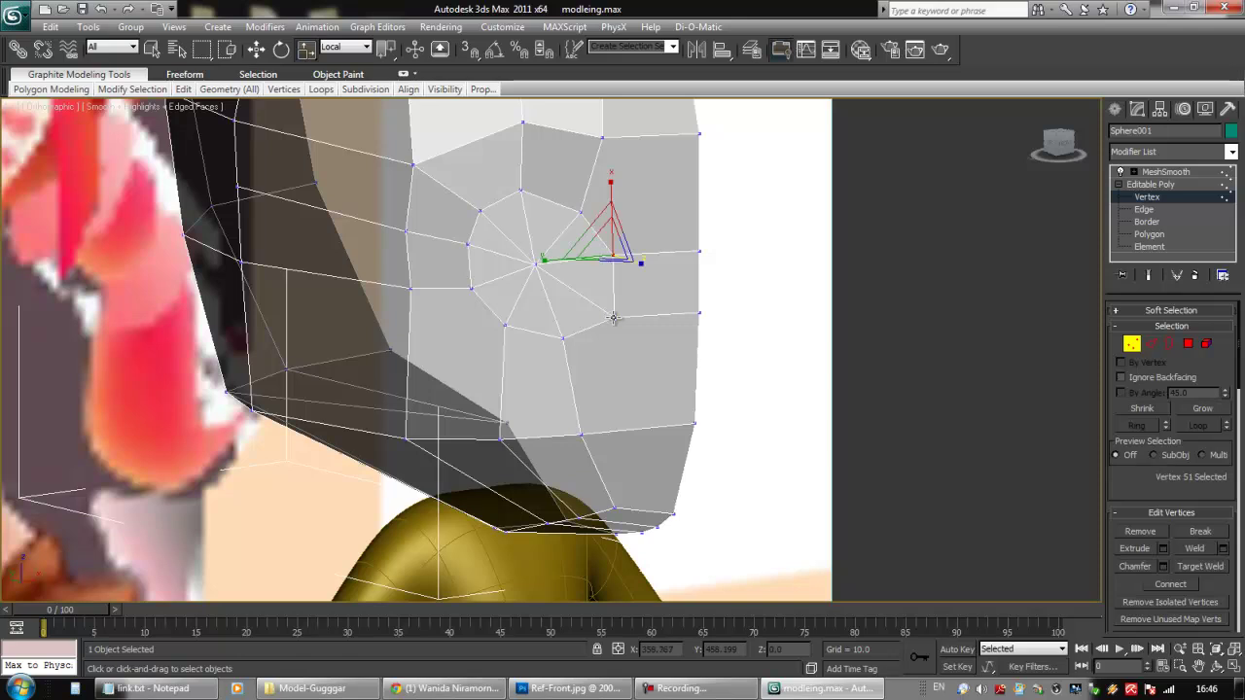
key("w")
left_click(612, 313)
left_click(614, 258, "ctrl")
middle_click_drag(673, 462, 628, 305, "alt")
left_click_drag(603, 326, 603, 335)
Shift the three eye-rim vertices on the temple side slightly to even out the eye's surface
middle_click_drag(537, 319, 578, 429, "alt")
left_click_drag(480, 309, 489, 314)
middle_click_drag(479, 368, 463, 292, "alt")
left_click_drag(463, 303, 462, 311)
middle_click_drag(499, 279, 571, 422, "alt")
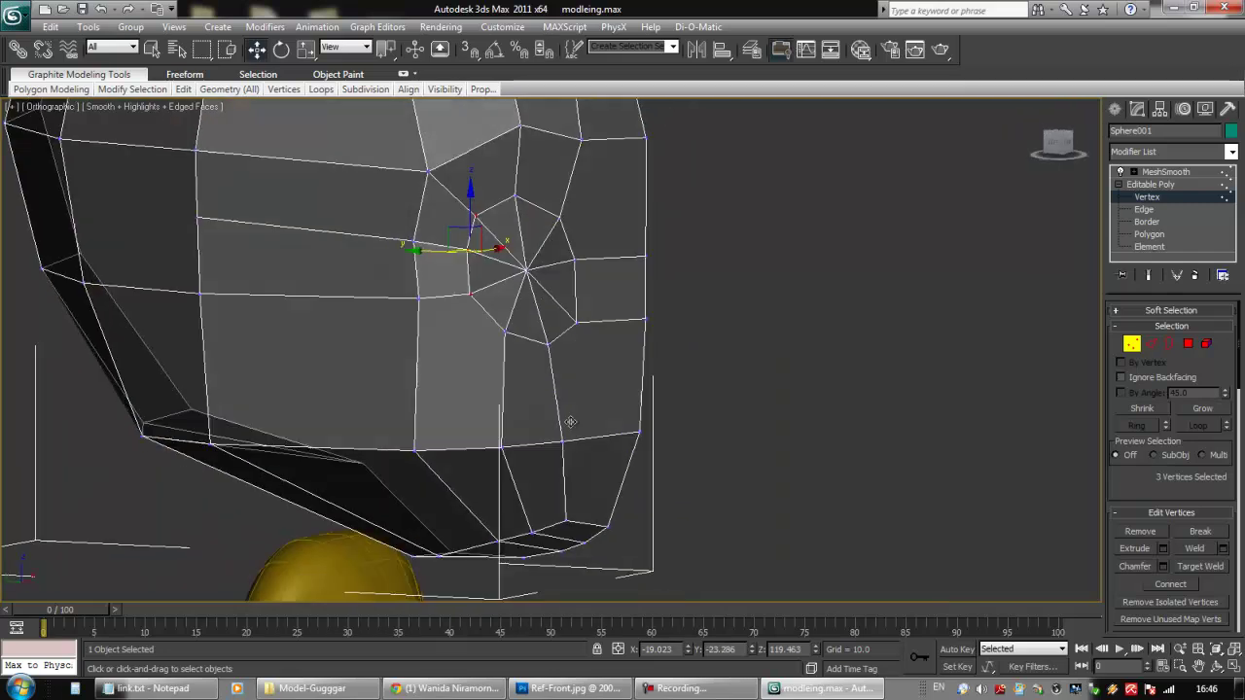
Step back through the previous view angles to inspect the eye area of the head
key("shift+z")
key("shift+z")
key("shift+z")
key("shift+z")
key("shift+z")
key("shift+z")
key("shift+z")
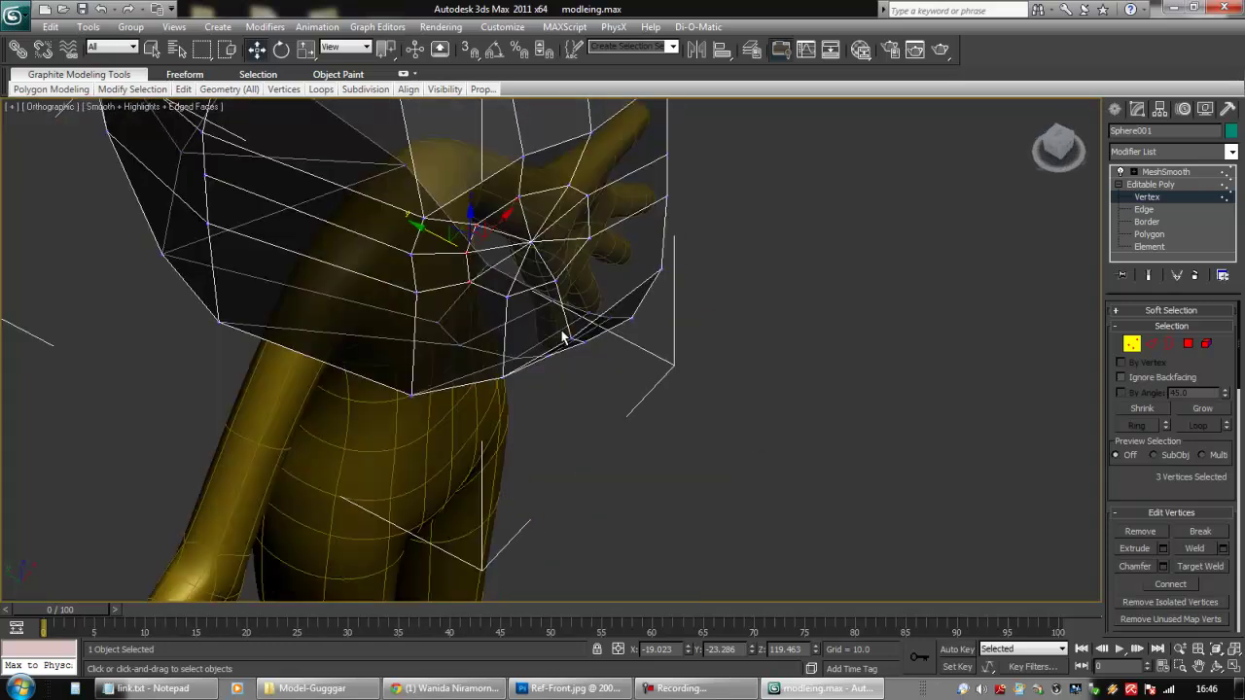
key("shift+z")
key("shift+z")
left_click(606, 320)
Extrude the nine selected eye polygons slightly as a group and check the eye against the front reference
left_click(1187, 345)
middle_click_drag(848, 288, 776, 264, "alt")
middle_click_drag(776, 265, 860, 394)
right_click(626, 432)
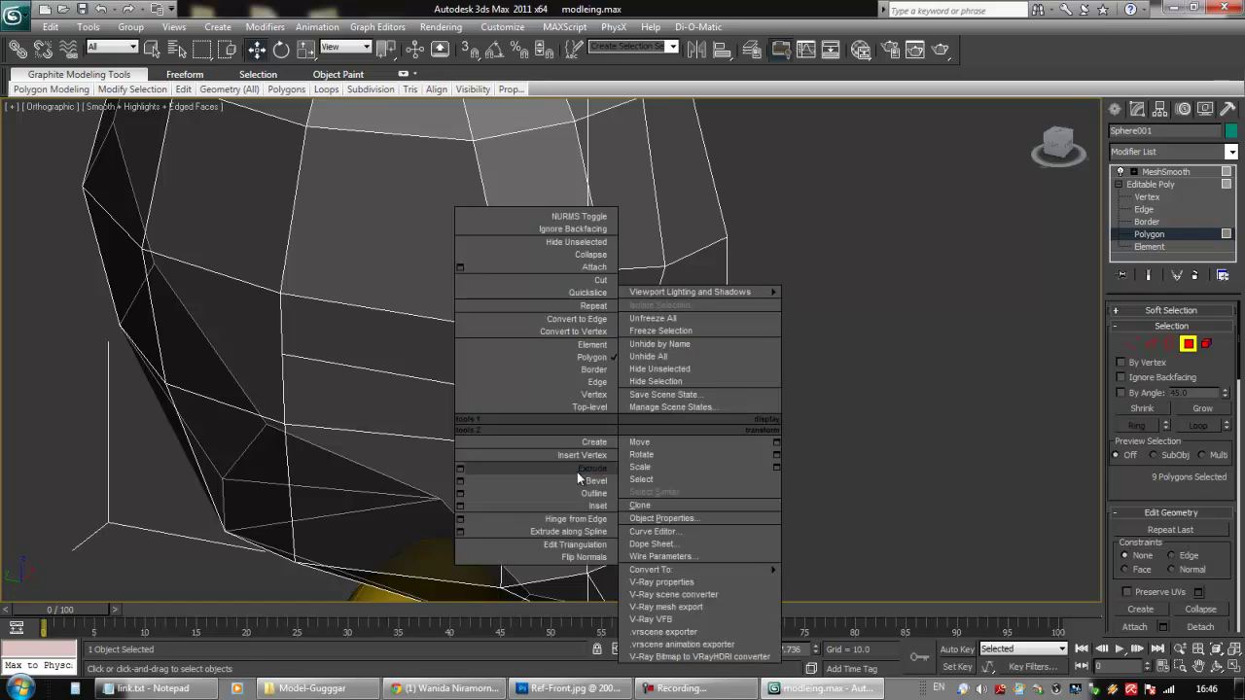
left_click(583, 474)
left_click_drag(598, 416, 602, 424)
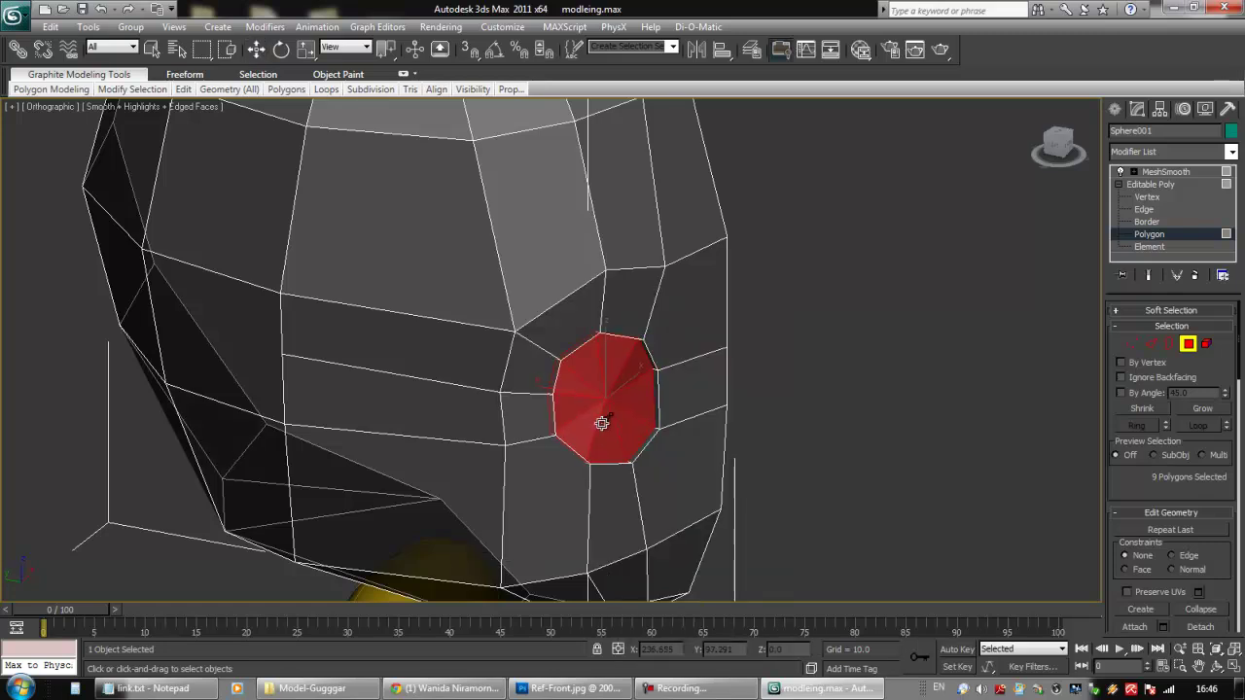
middle_click_drag(668, 431, 598, 400, "alt")
scroll(610, 410, "down", 5)
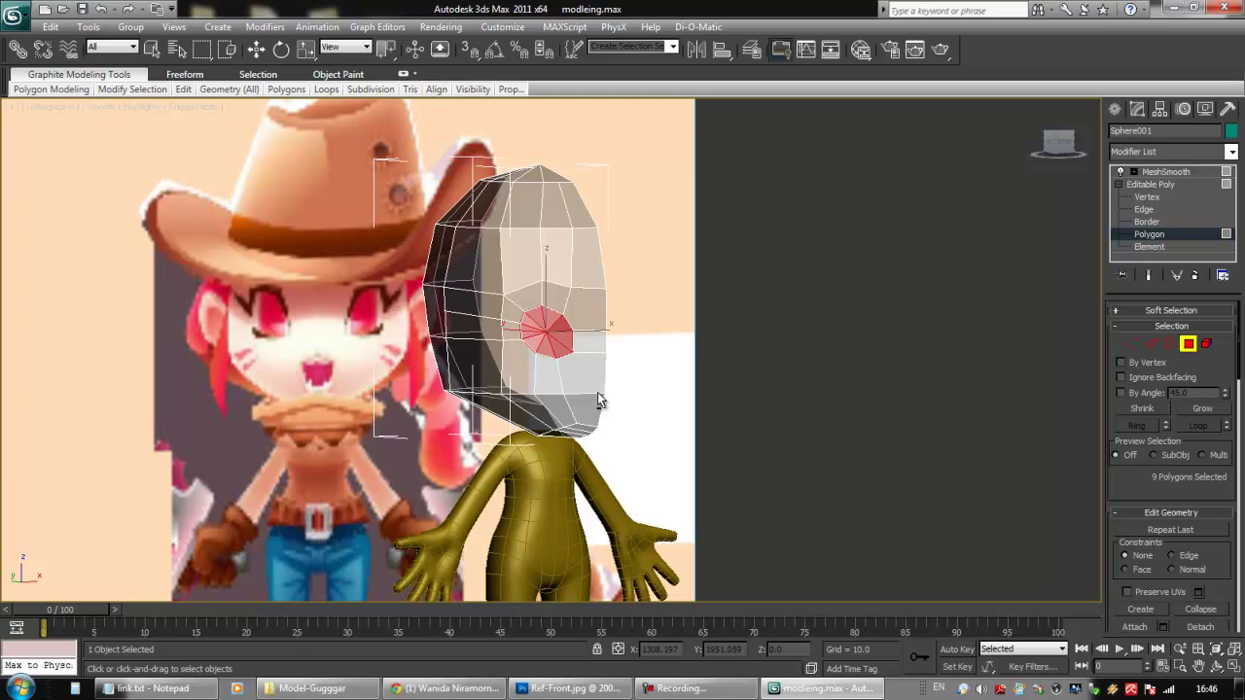
scroll(570, 379, "up", 12)
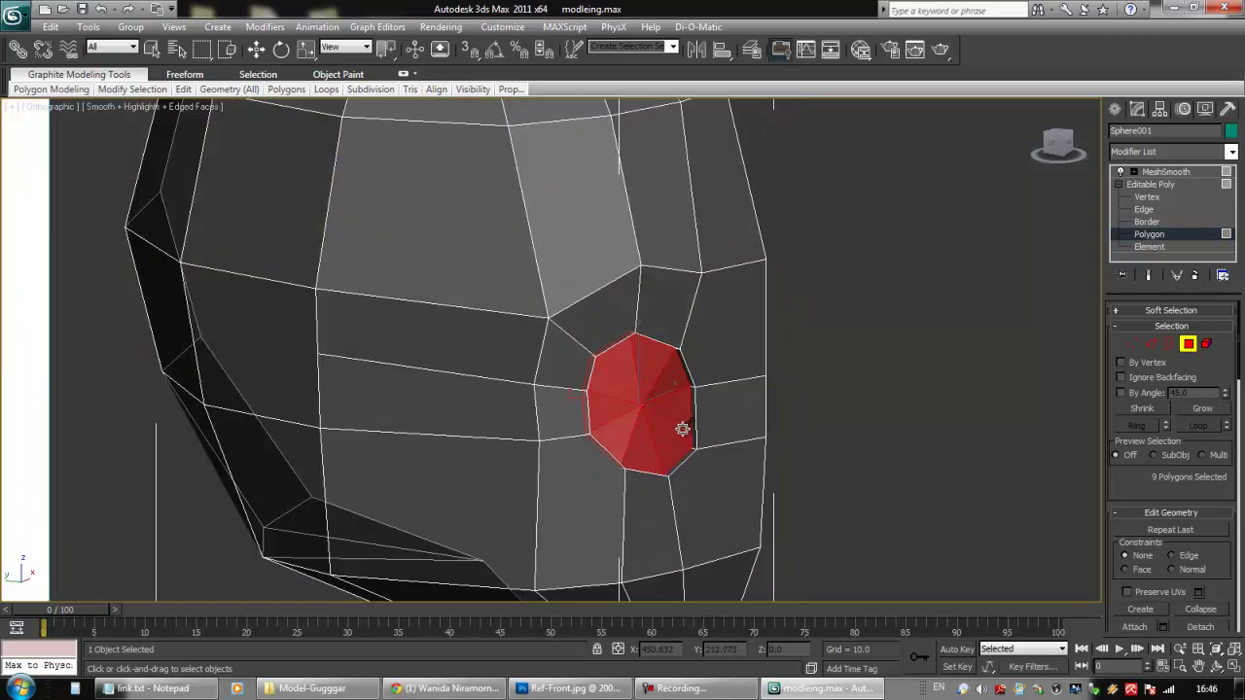
middle_click_drag(683, 428, 691, 404, "alt")
scroll(662, 363, "up", 4)
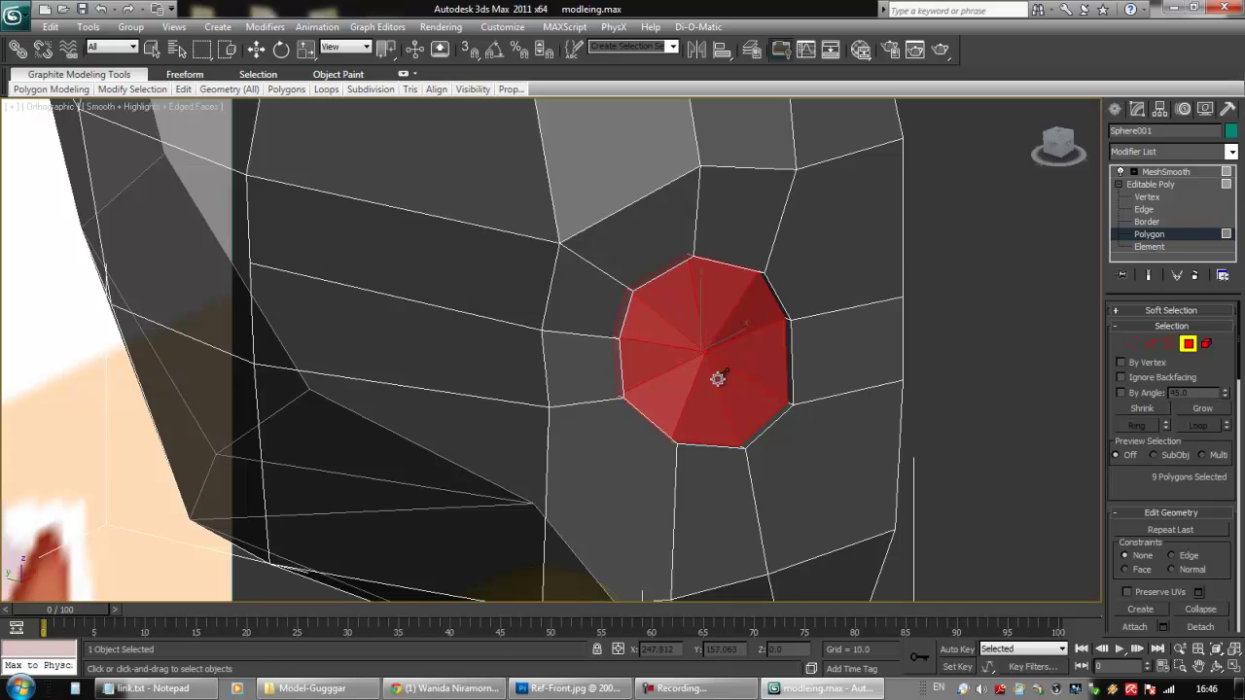
Scale the nine selected eye polygons up uniformly to about 103%
left_click_drag(718, 379, 717, 381)
middle_click_drag(717, 381, 741, 375, "alt")
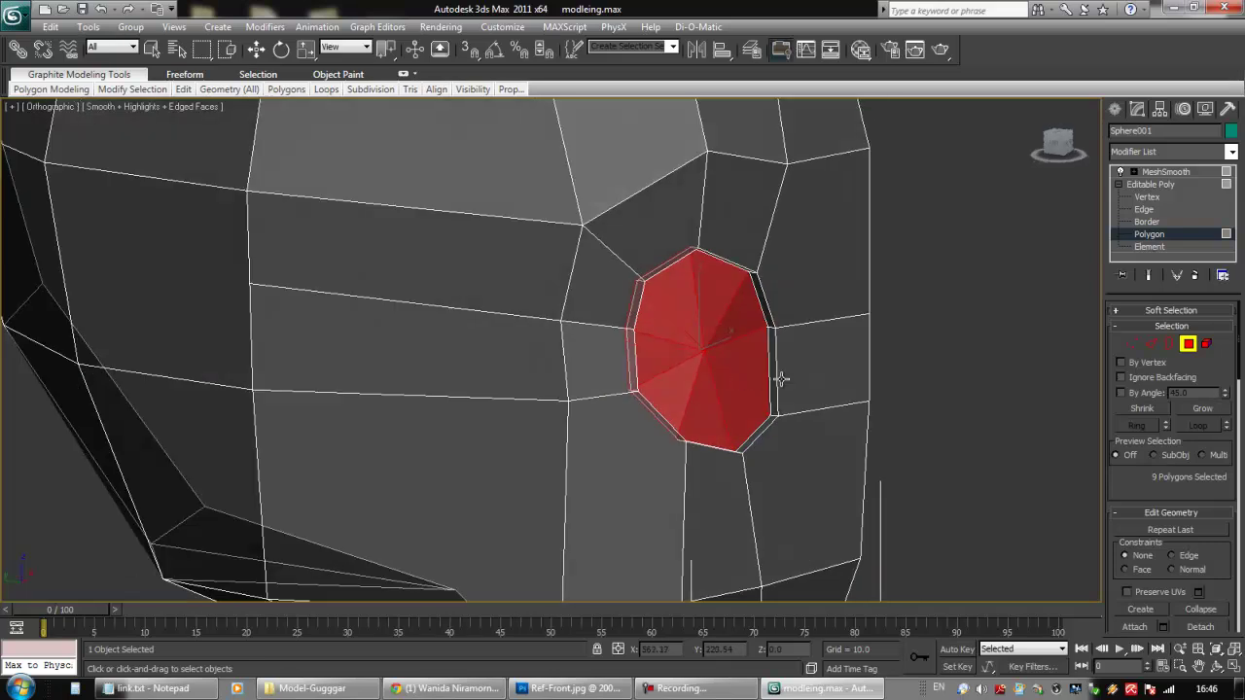
scroll(781, 379, "up", 5)
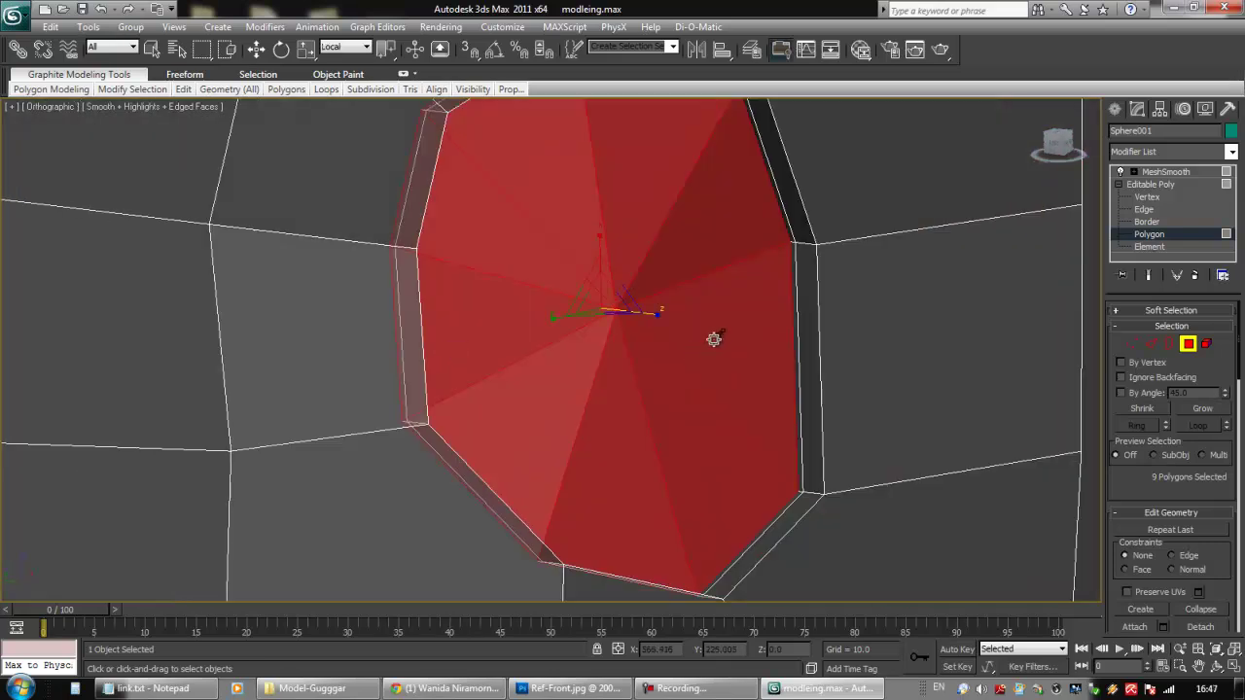
key("r")
left_click_drag(598, 290, 604, 298)
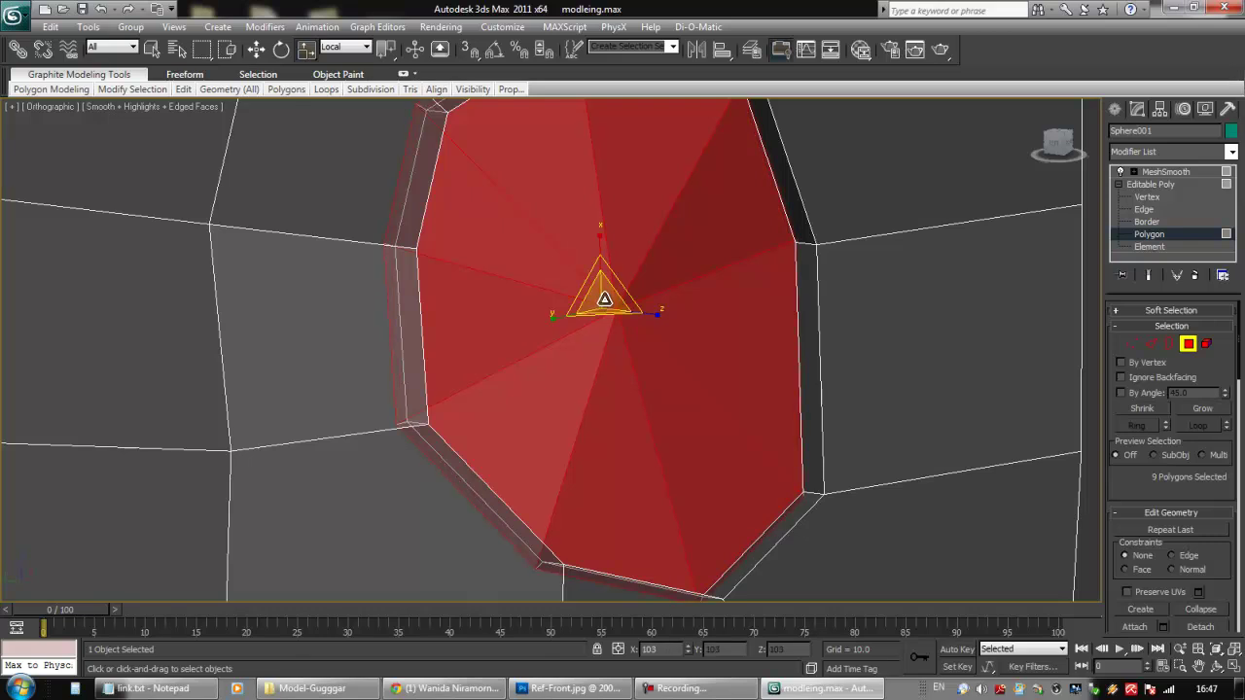
Examine the scaled eye polygons against the front reference and at an angle, then clear the polygon selection
middle_click_drag(603, 298, 650, 342, "alt")
middle_click_drag(720, 288, 627, 448, "alt")
key("f")
scroll(468, 224, "up", 4)
key("z")
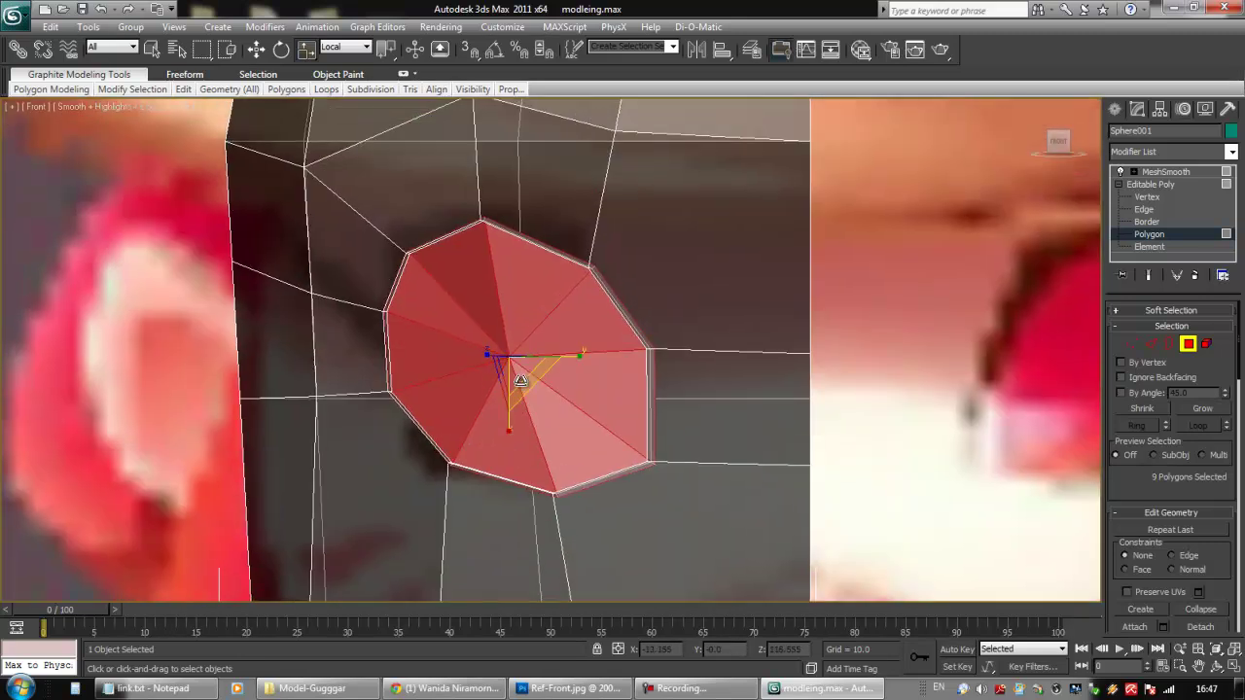
key("w")
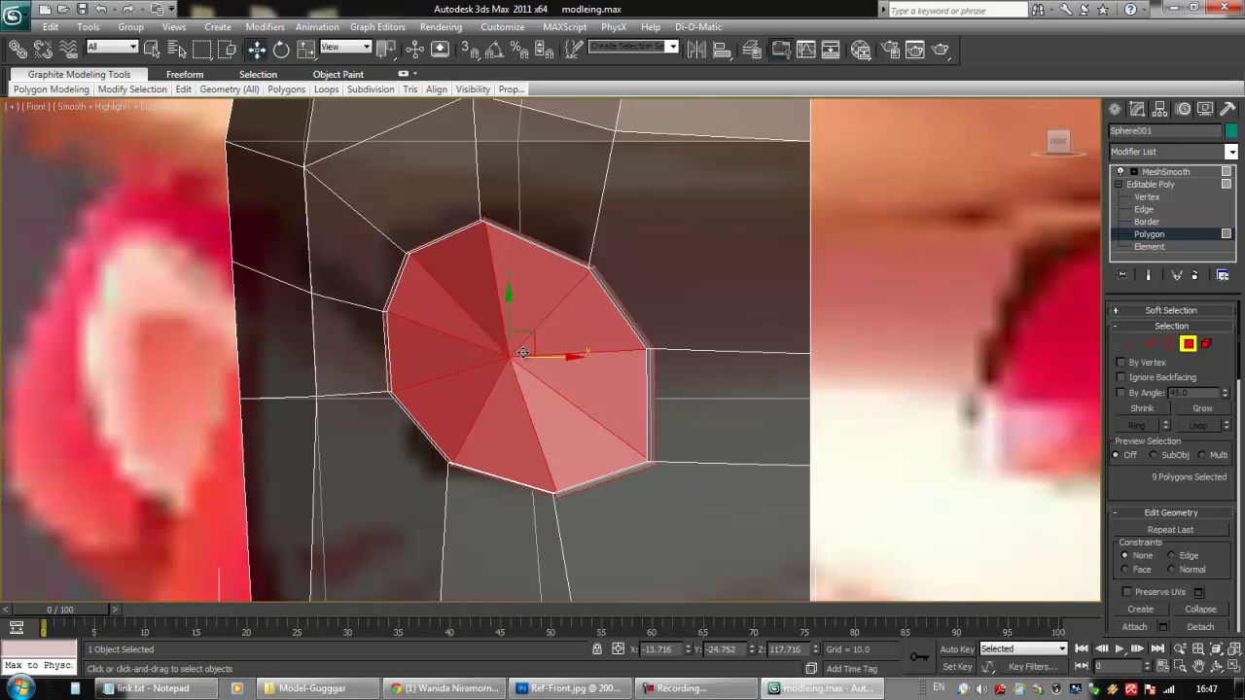
middle_click_drag(529, 348, 598, 385, "alt")
left_click(814, 362)
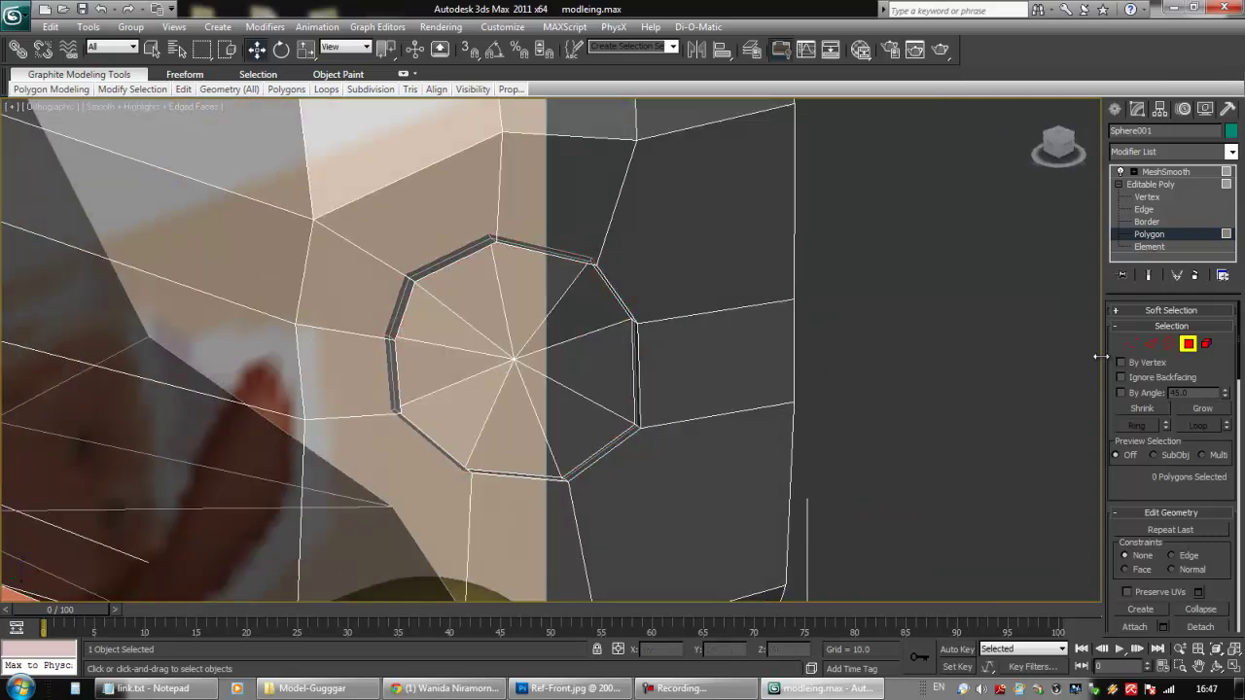
Chamfer the eye's centre vertex into a nine-sided inner polygon about half the eye's width, then deselect its vertices
key("1")
left_click(515, 360)
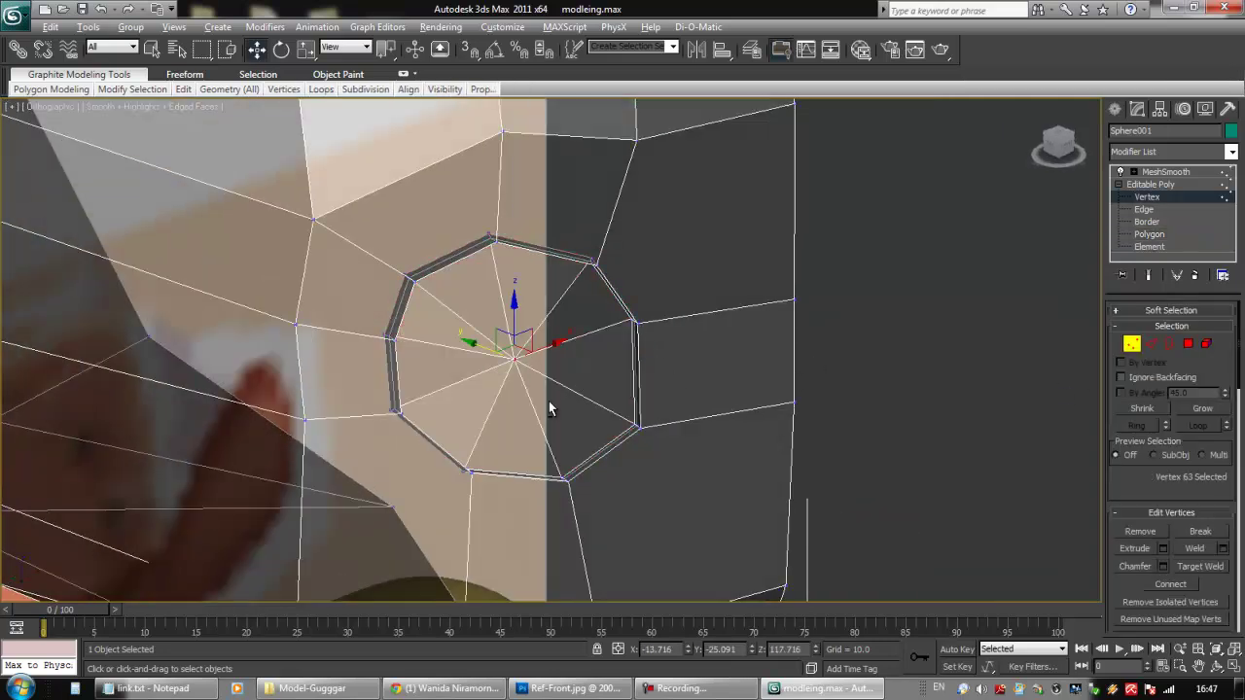
middle_click_drag(548, 400, 506, 423, "alt")
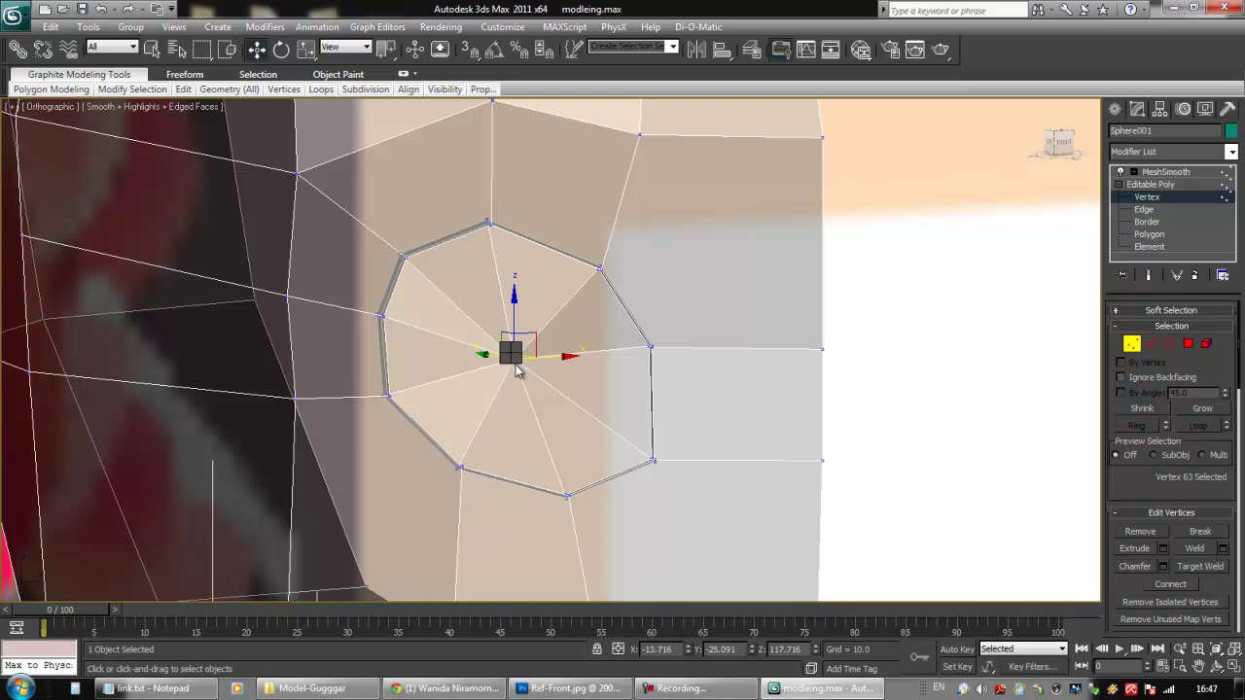
right_click(512, 359)
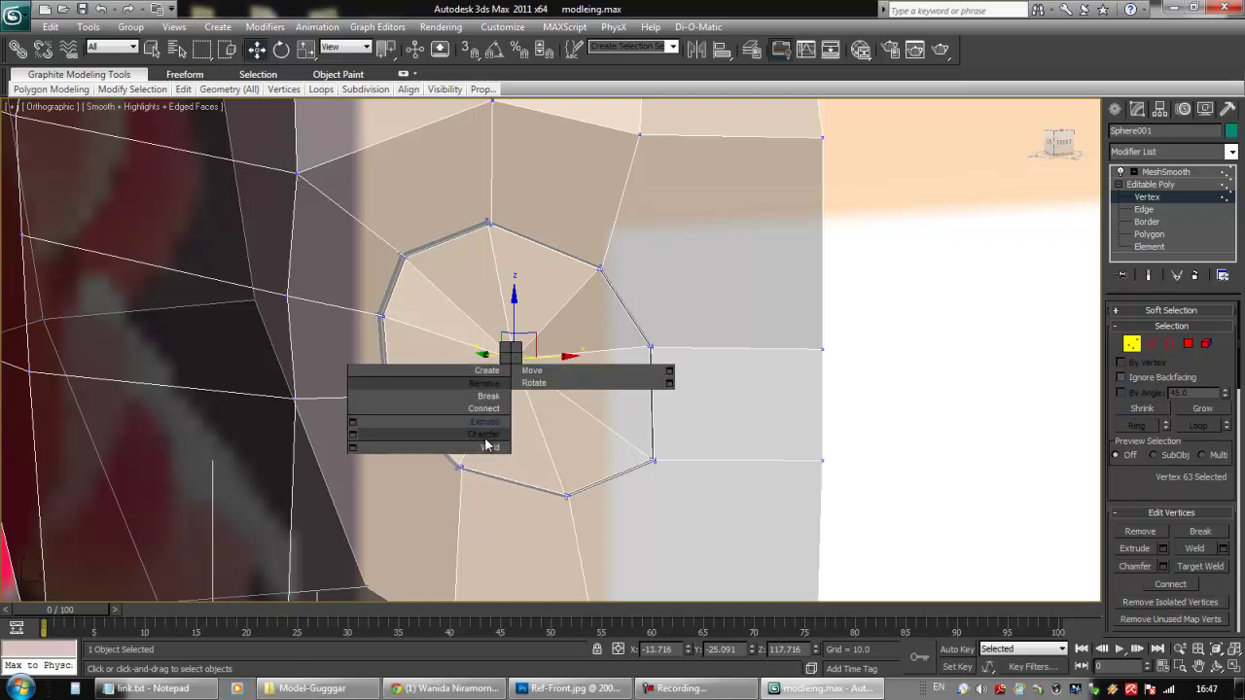
left_click(492, 434)
left_click_drag(514, 364, 510, 293)
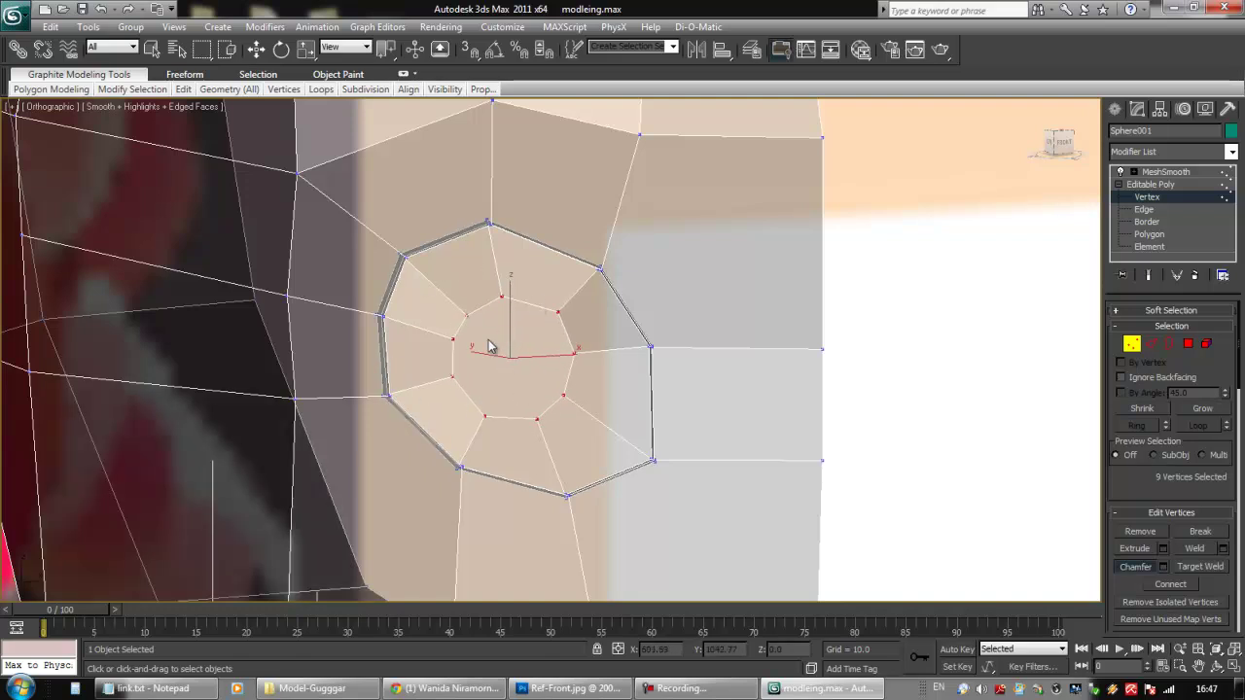
key("w")
mouse_move(504, 385)
middle_mouse_down("alt")
mouse_move(534, 369)
mouse_move(528, 387)
middle_mouse_up("alt")
left_click(918, 345)
Extrude the eye's central polygon slightly and scale it down uniformly almost to a point at the eye's centre
key("4")
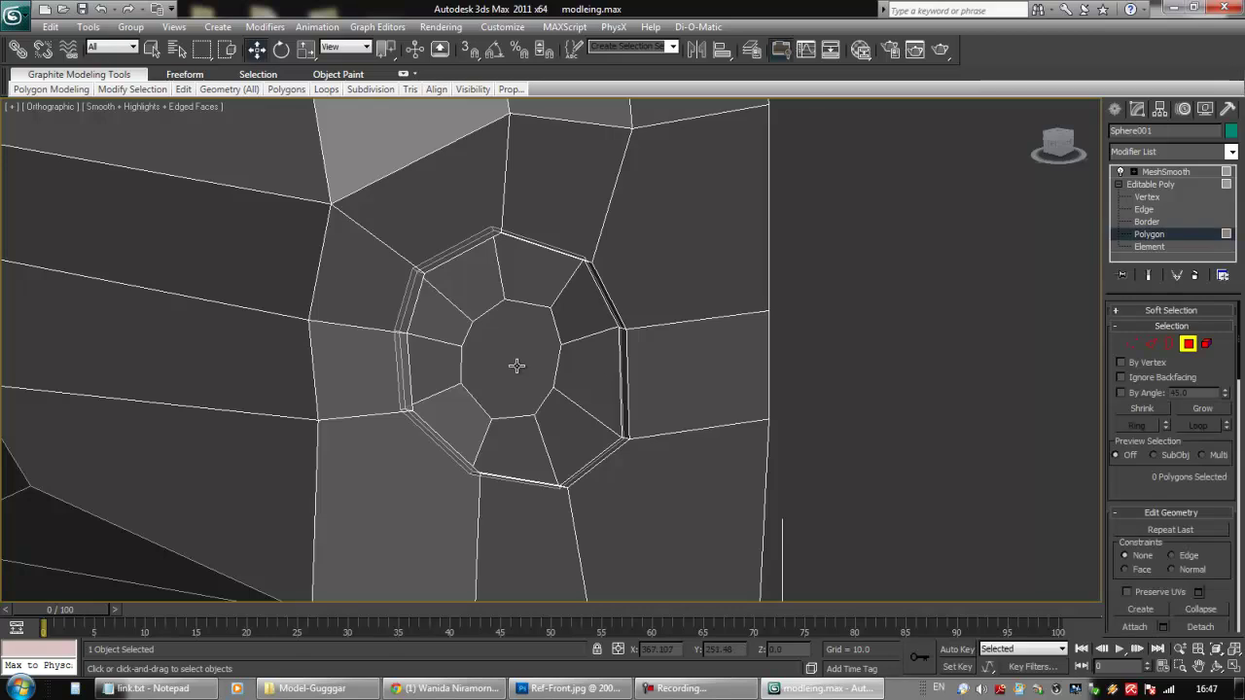
left_click(515, 355)
right_click(515, 350)
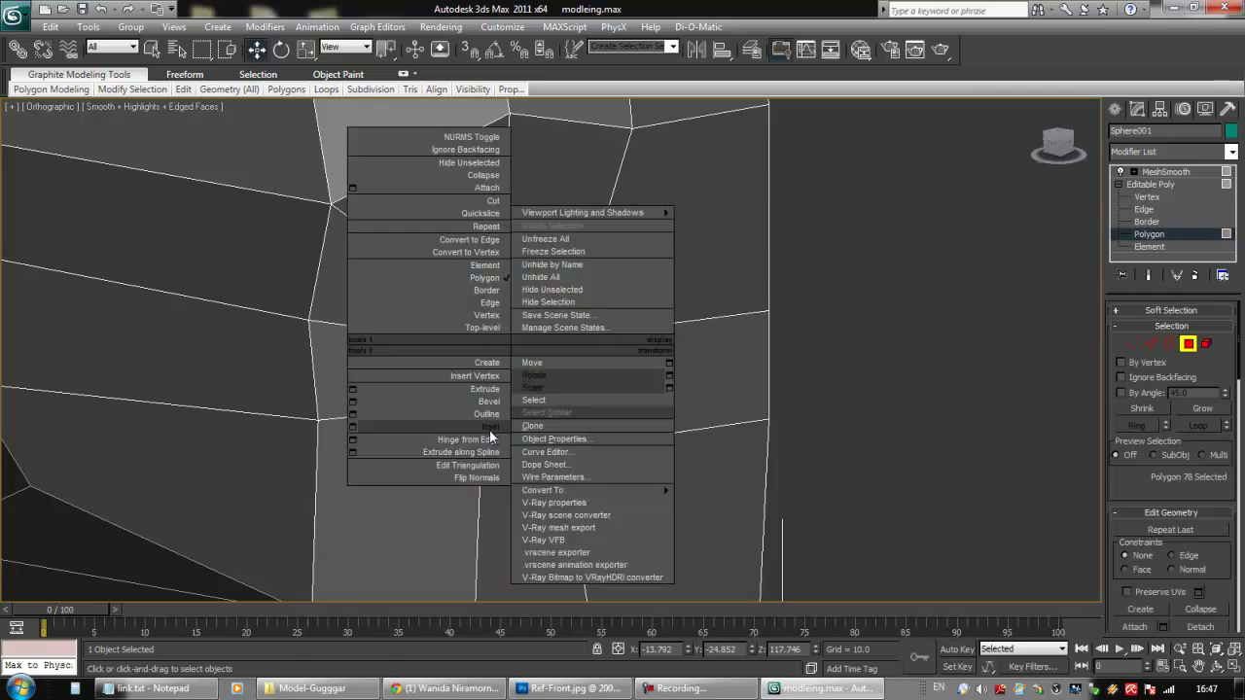
left_click(483, 390)
left_click(516, 377)
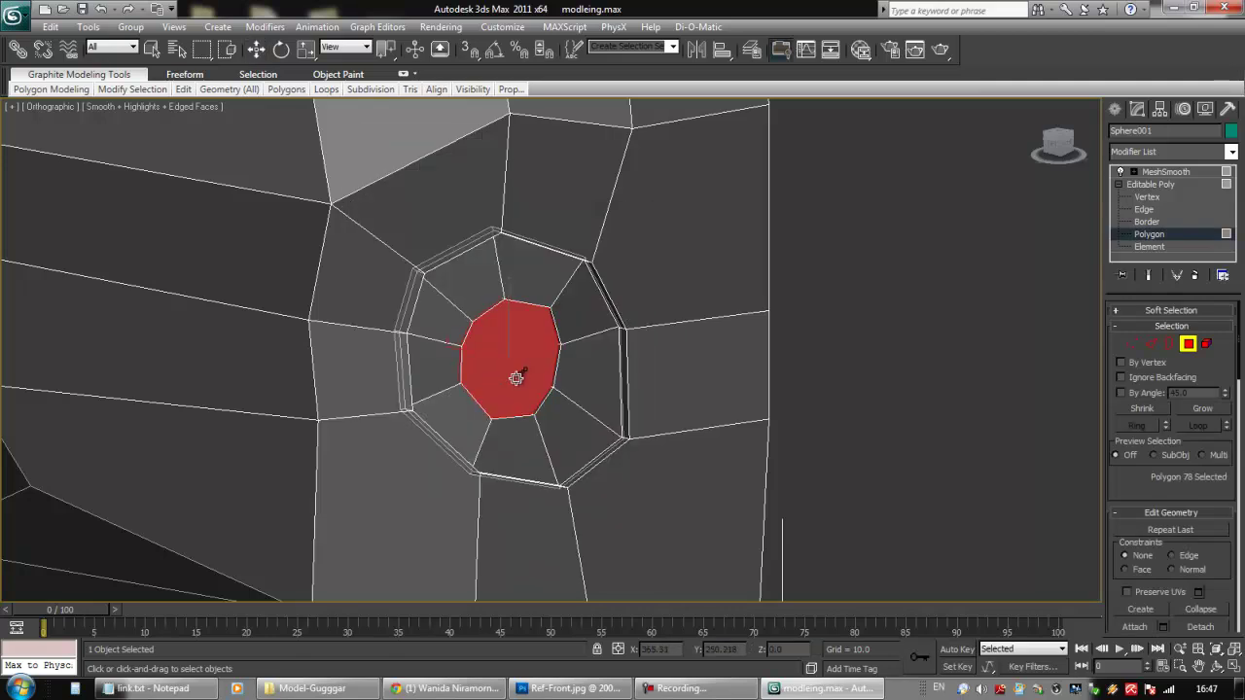
key("r")
left_click_drag(509, 352, 437, 22)
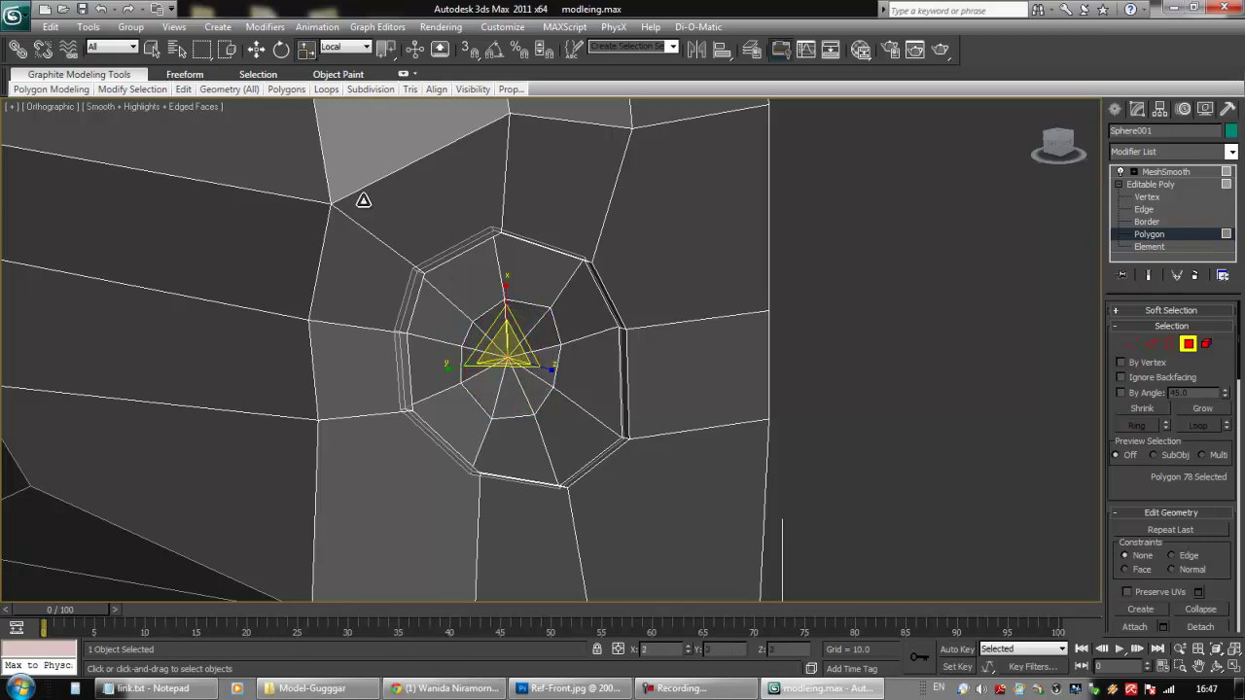
scroll(596, 480, "up", 5)
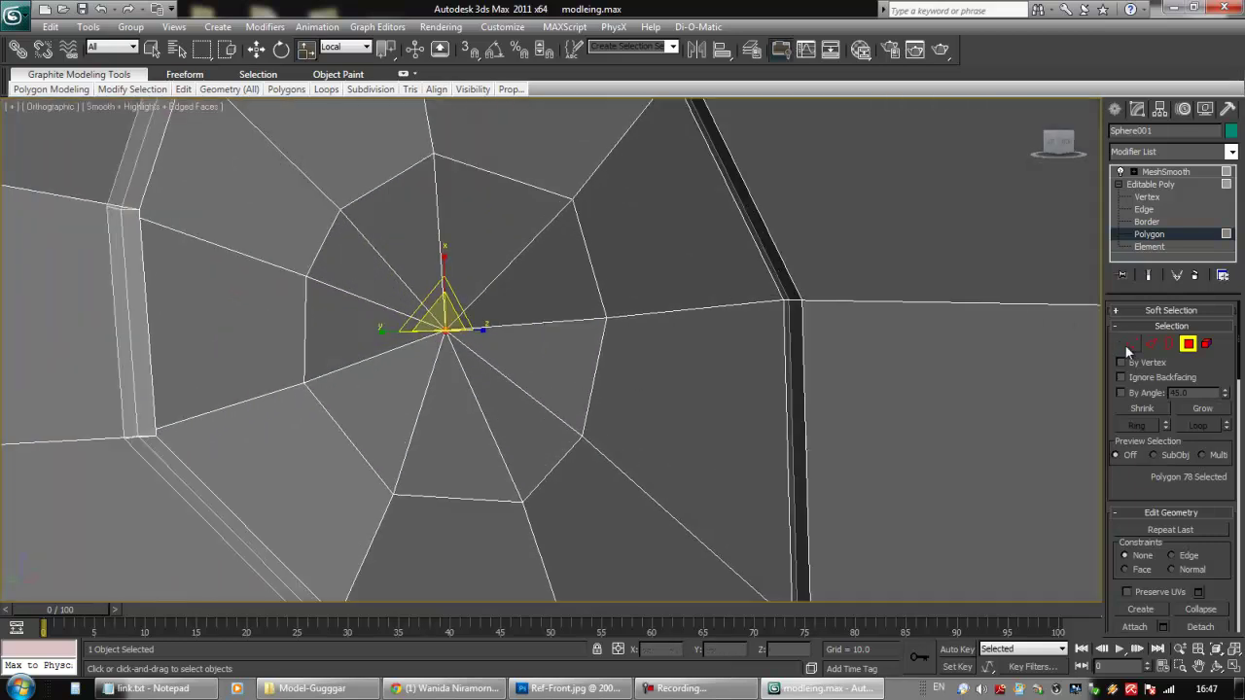
Clear the vertex selection and examine the MeshSmooth result on the whole head with edged faces turned off
left_click(1130, 344)
scroll(719, 408, "down", 6)
left_click(697, 370)
middle_click_drag(696, 369, 803, 435, "alt")
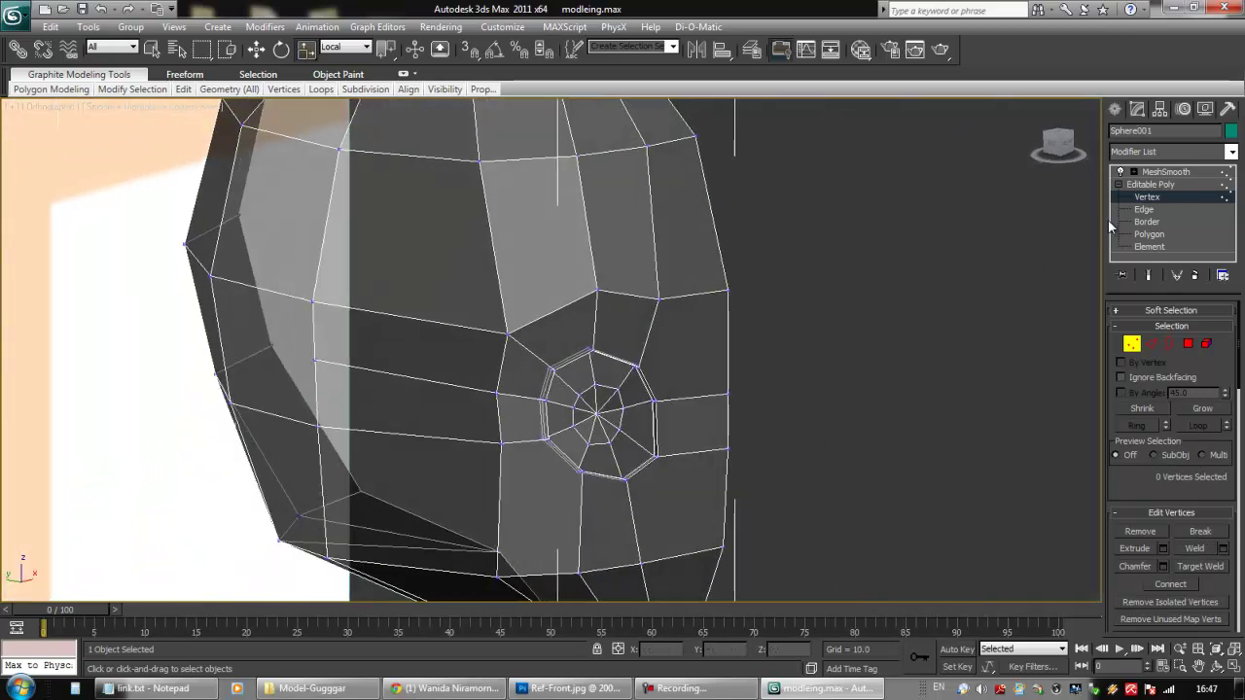
left_click(1162, 172)
middle_click_drag(878, 331, 821, 361)
key("F3")
key("F3")
key("F4")
scroll(810, 374, "down", 2)
Compare the smoothed half head and its eye outline with the front reference image
key("f")
scroll(706, 385, "up", 5)
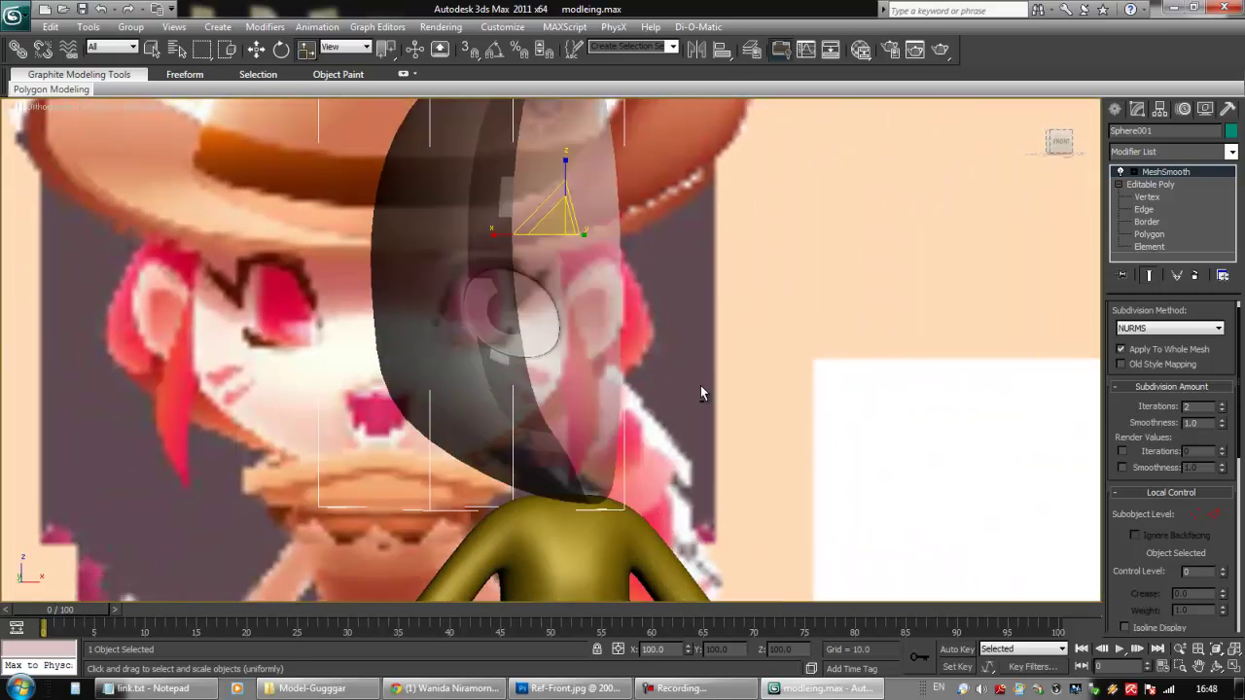
scroll(677, 402, "down", 5)
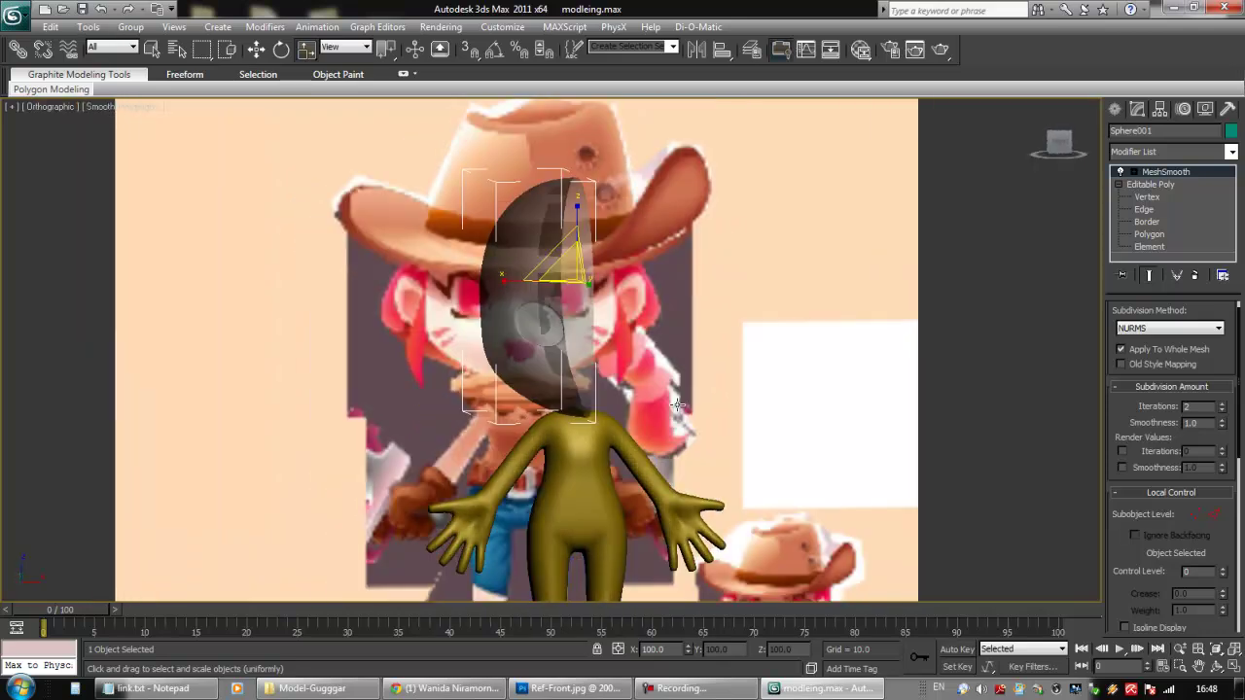
key("f")
middle_click_drag(650, 300, 653, 526)
middle_click_drag(613, 160, 623, 233)
scroll(621, 233, "up", 6)
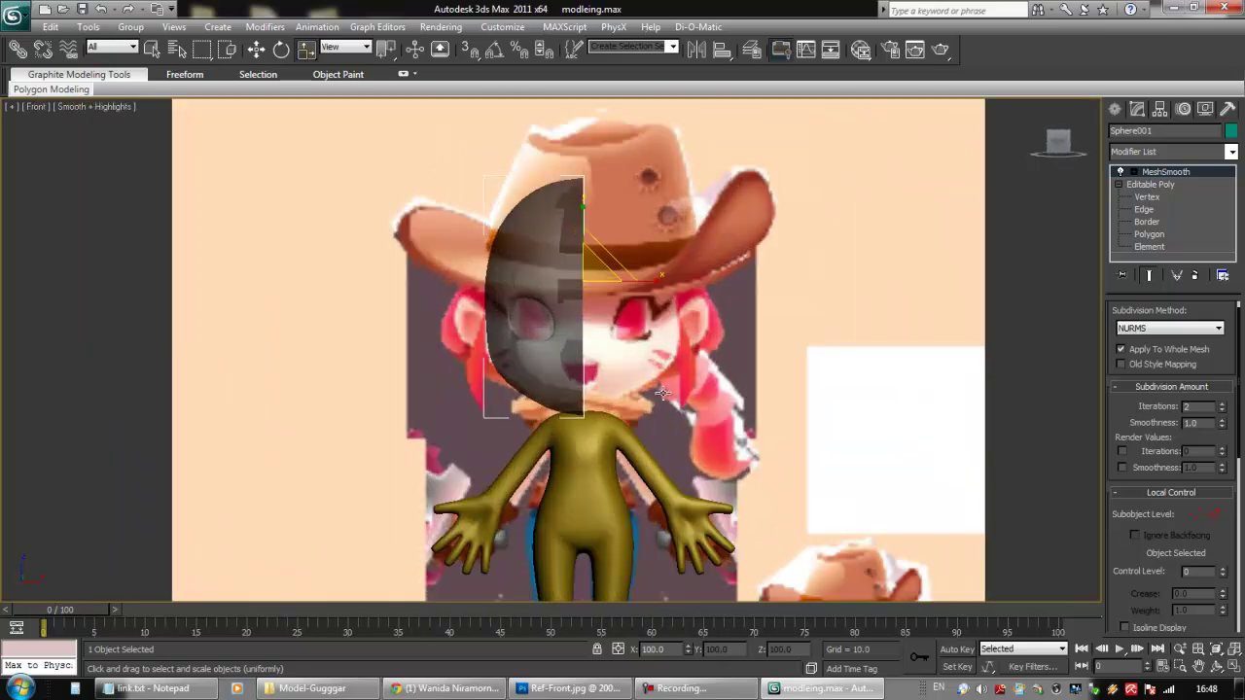
scroll(611, 295, "up", 3)
middle_click_drag(605, 290, 621, 380)
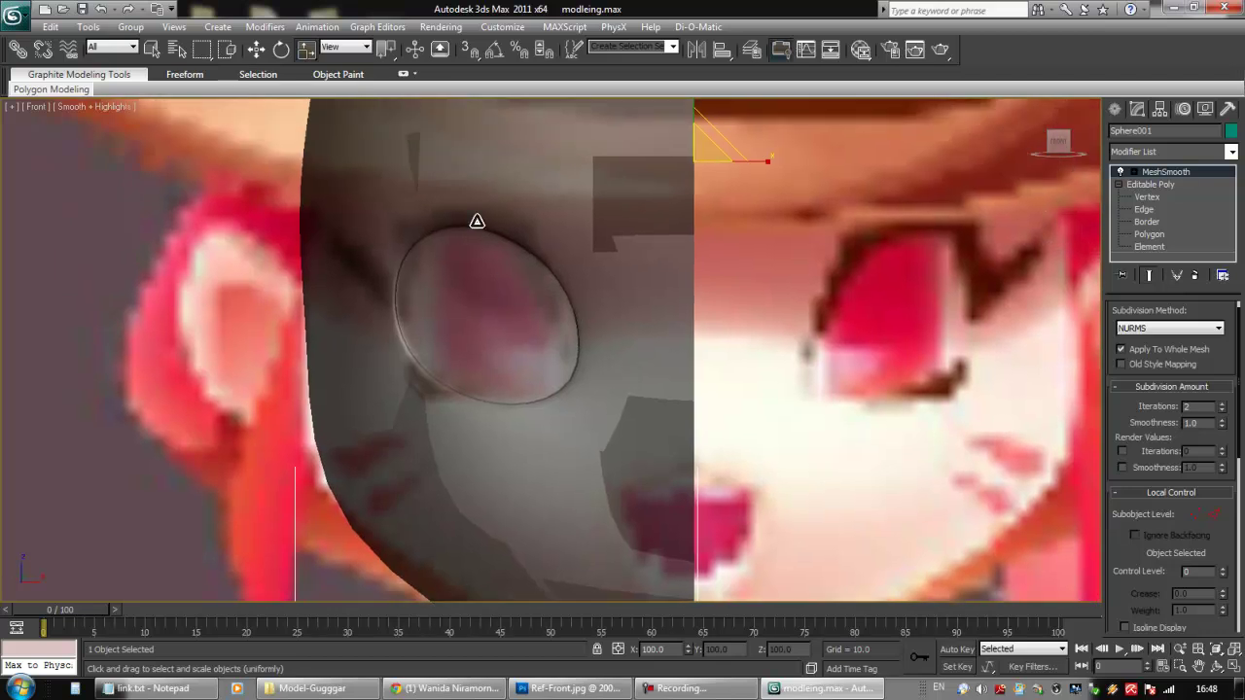
Select the nose-side eye-rim vertices, set the reference coordinate system to View and show the smoothed end result
left_click(1147, 197)
left_click_drag(611, 336, 610, 332)
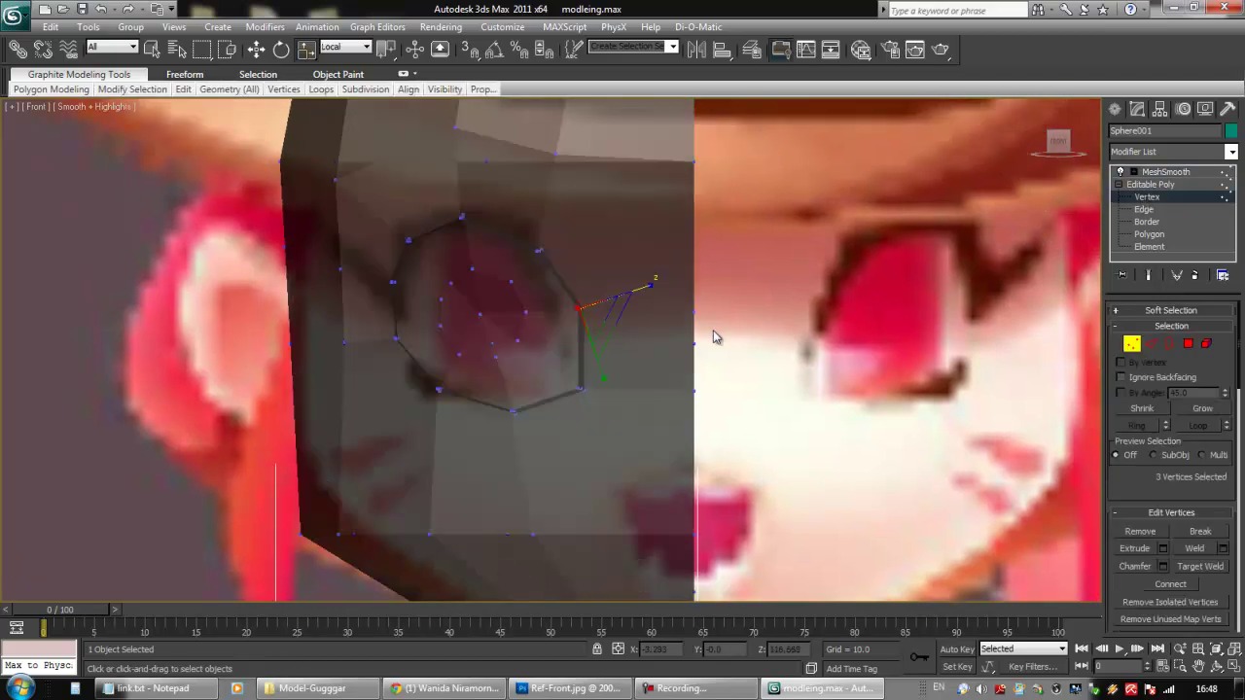
left_click(308, 52)
left_click(345, 46)
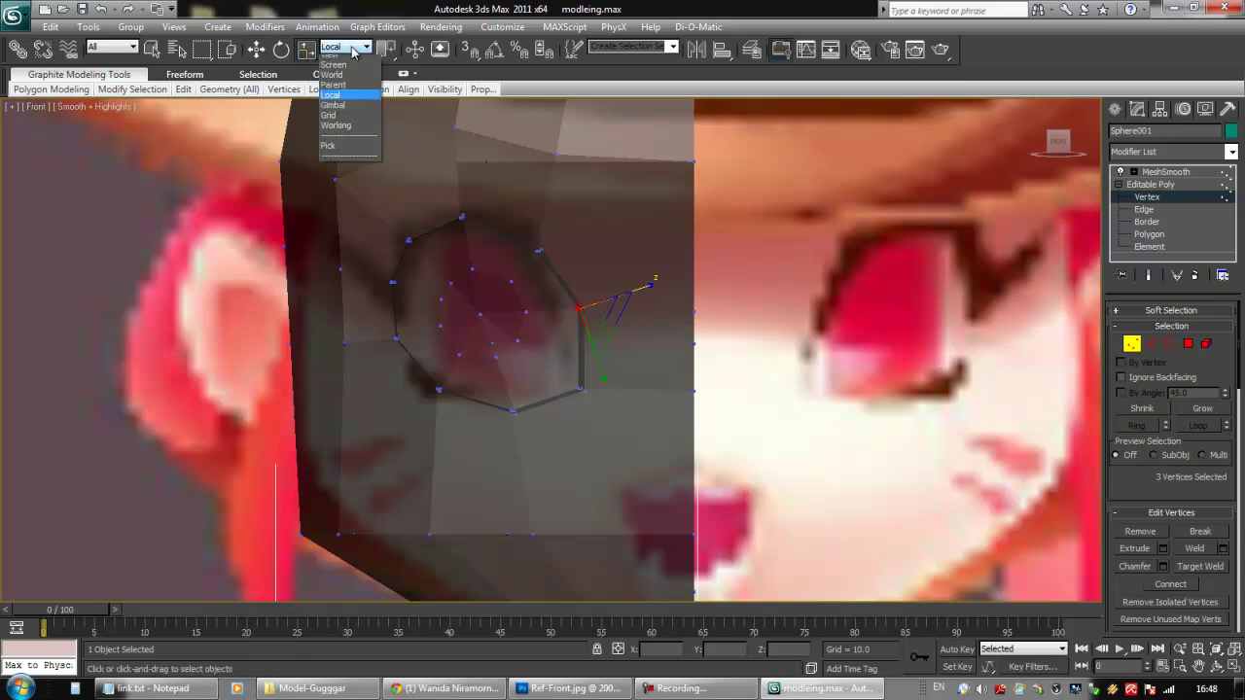
left_click(338, 60)
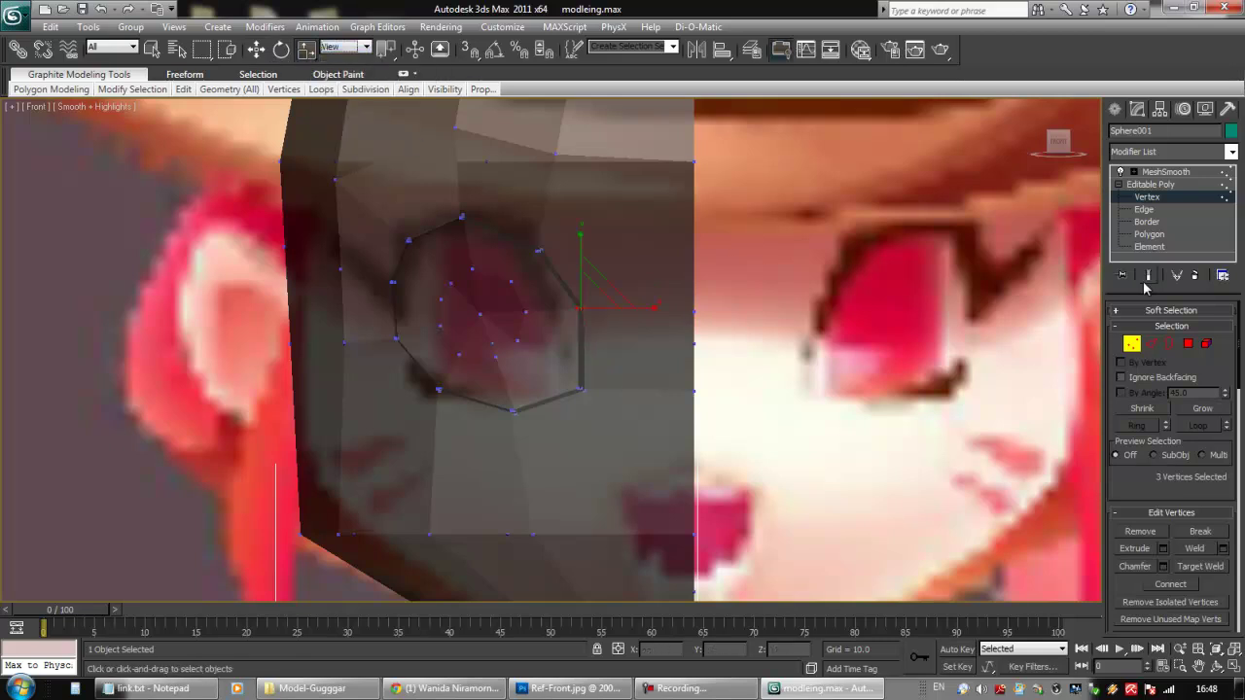
left_click(1147, 279)
Move the eye-rim vertex groups on the nose, brow and temple sides to follow the reference eye outline
key("w")
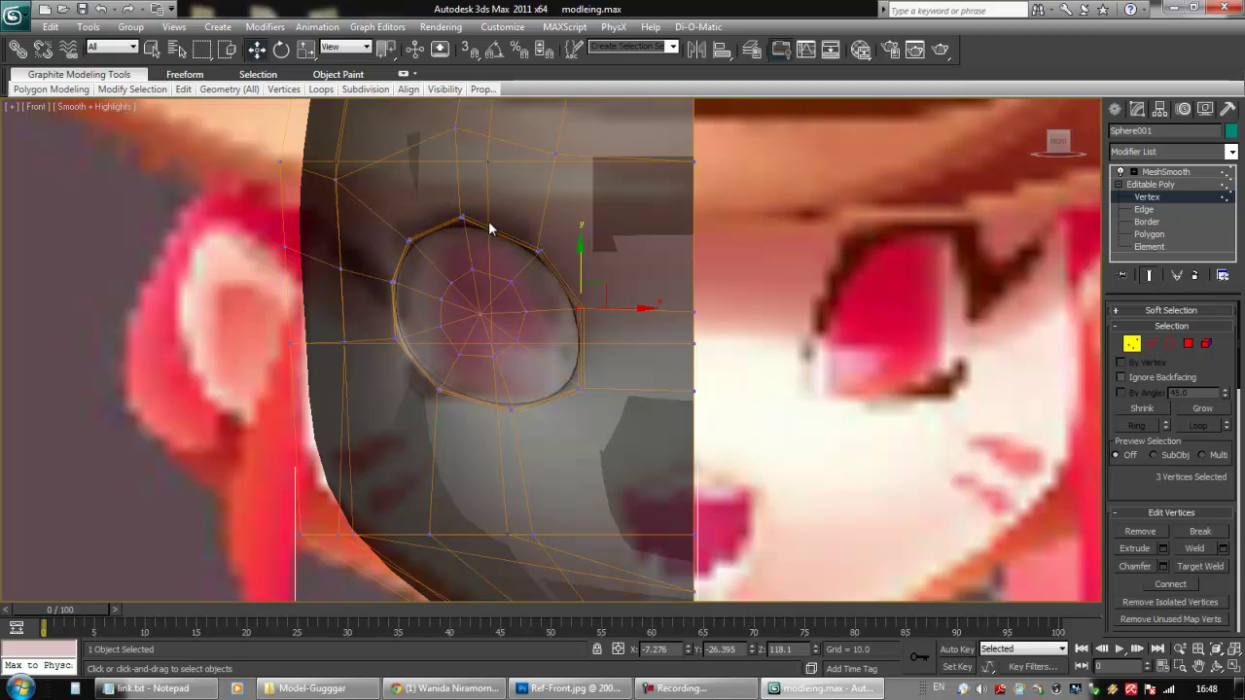
left_click_drag(599, 286, 582, 290)
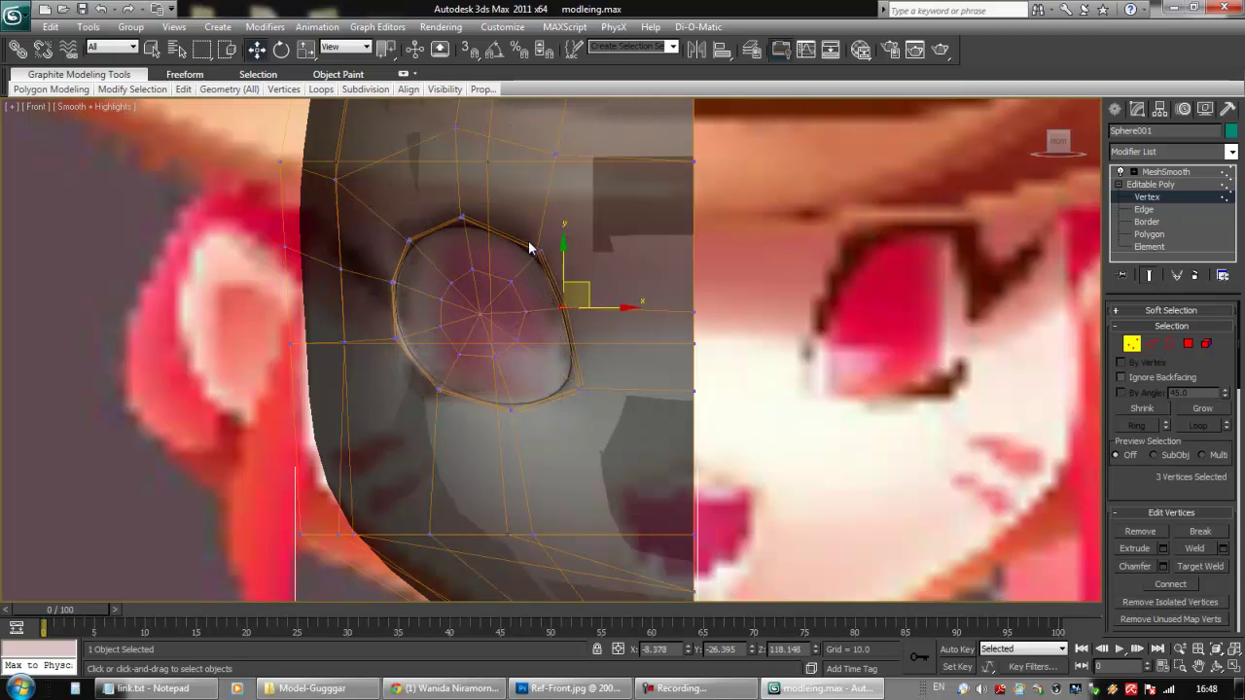
left_click(463, 220)
left_click_drag(471, 231, 421, 258)
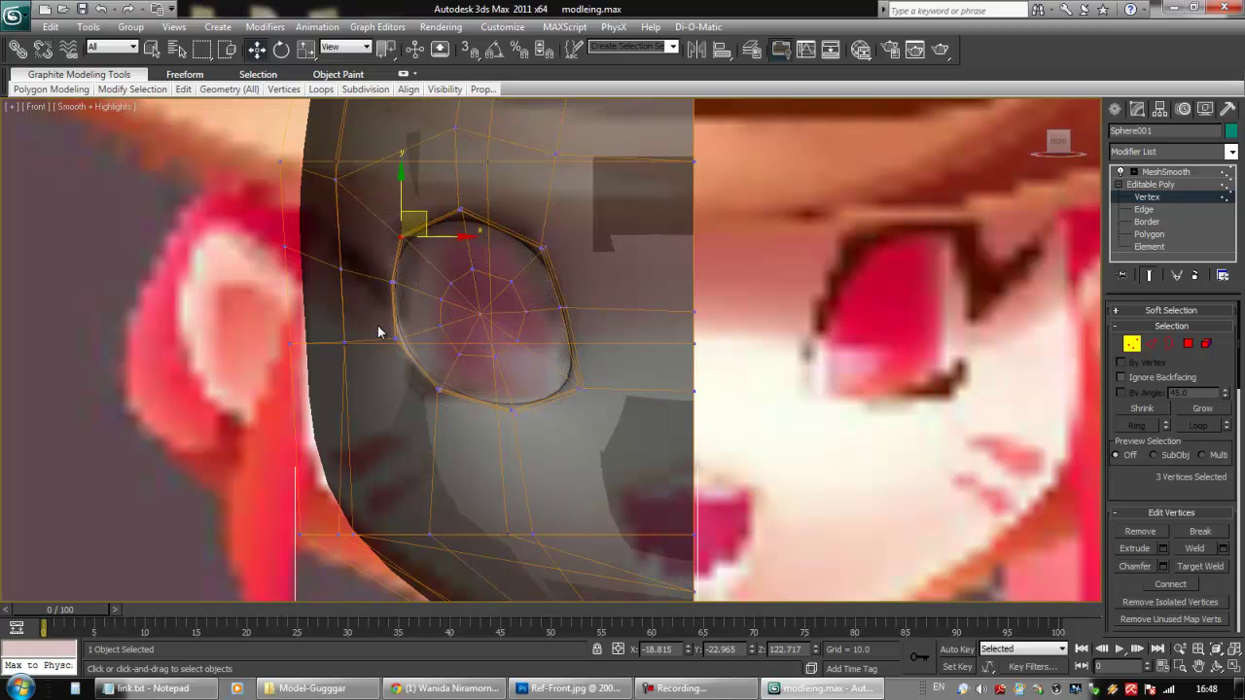
left_click(386, 284)
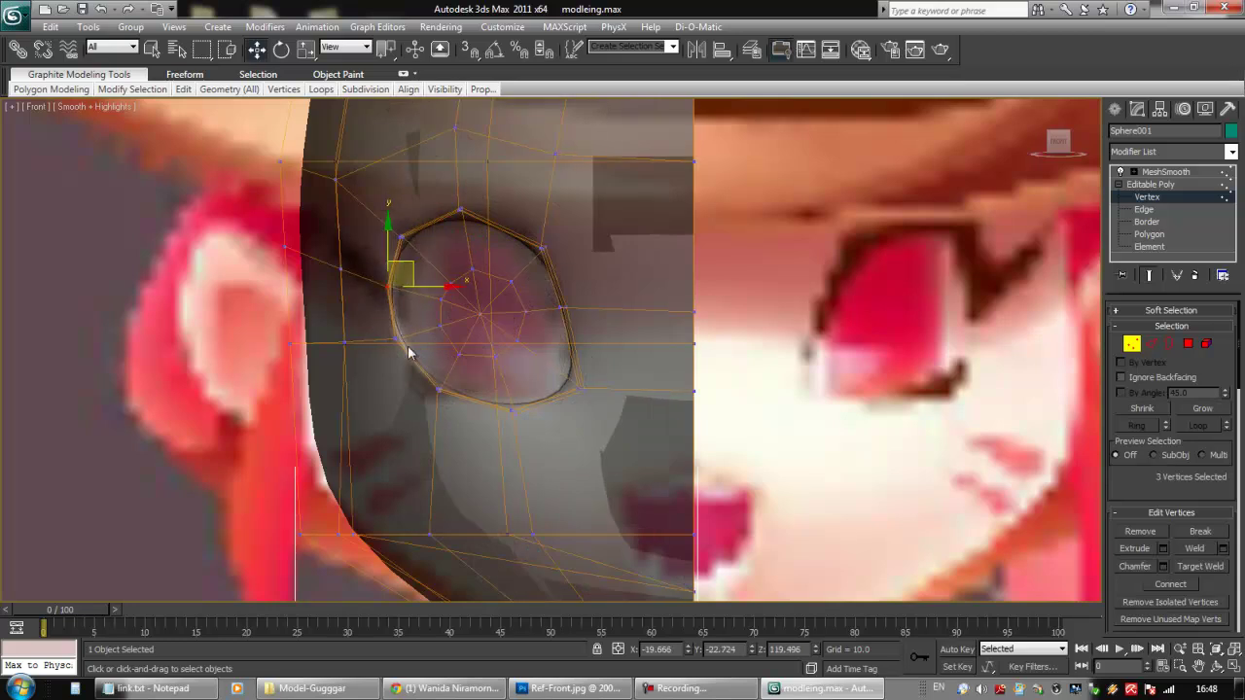
left_click_drag(401, 357, 401, 358)
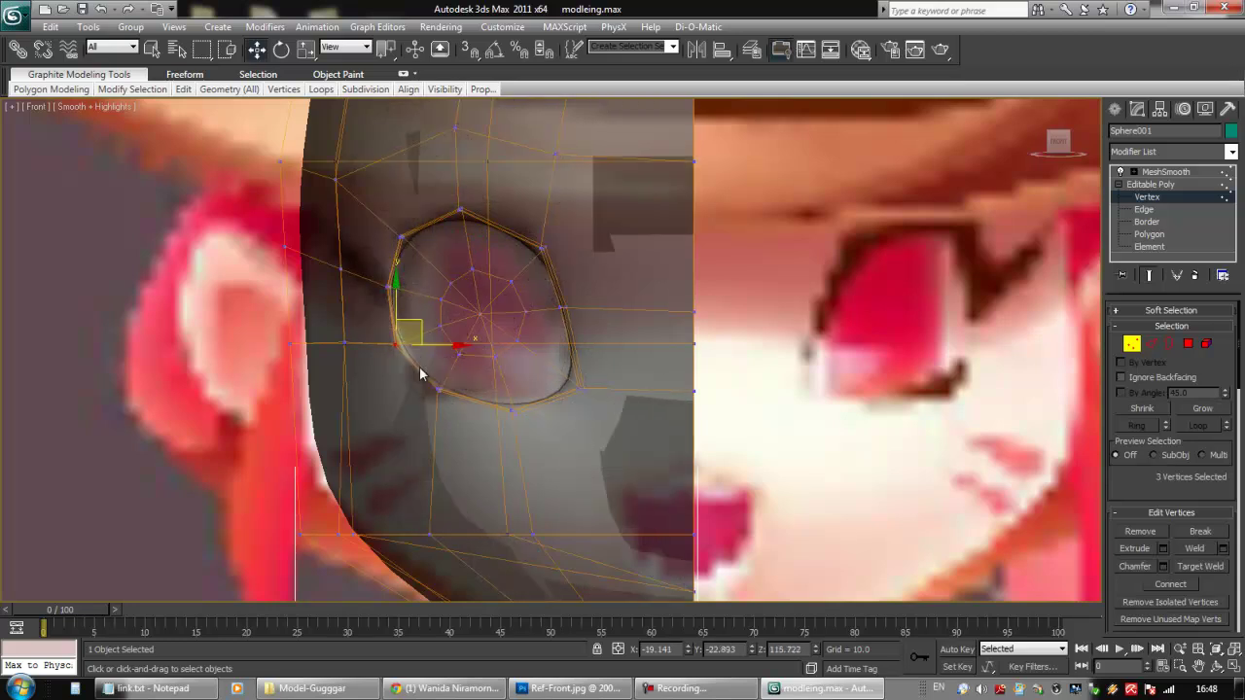
Flatten the eye's lower rim and nudge the upper temple-side rim vertices to match the reference, then deselect them
left_click(444, 389)
left_click(522, 402)
left_click_drag(523, 399, 592, 290)
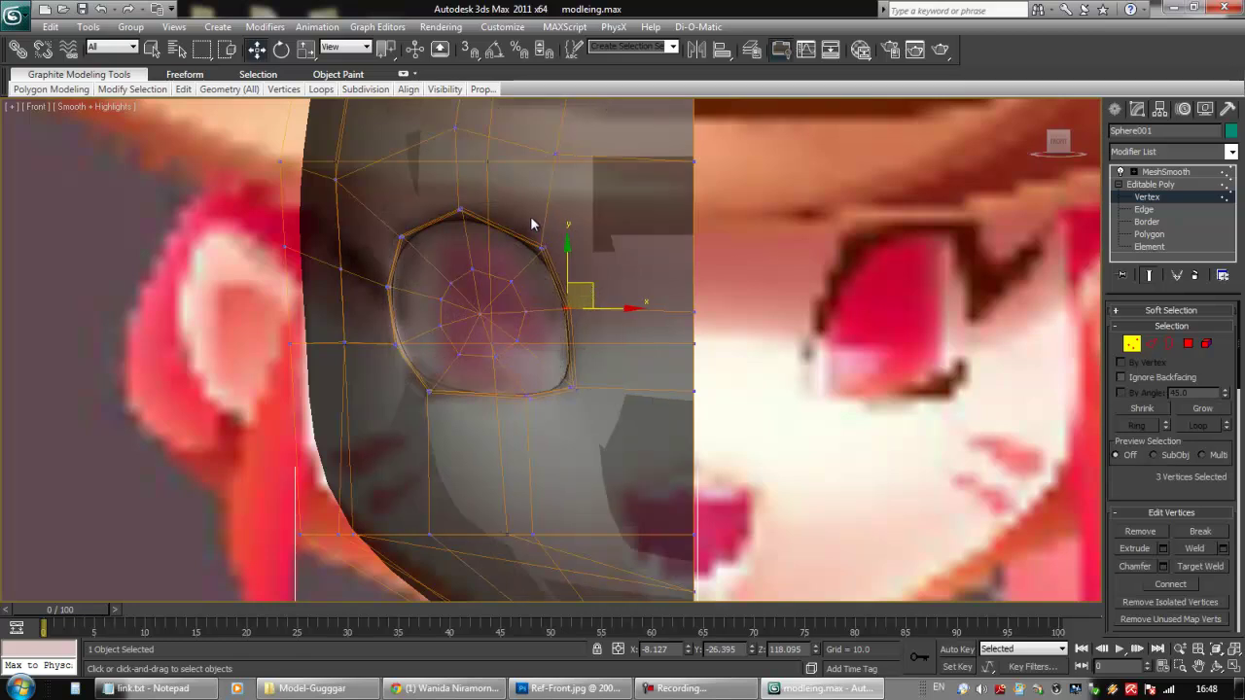
left_click(399, 237)
left_click_drag(420, 209, 422, 205)
left_click_drag(387, 297, 412, 264)
left_click(506, 358)
Activate the Paint Deformation Relax brush on the Editable Poly and set its brush size to 5
scroll(1131, 592, "down", 15)
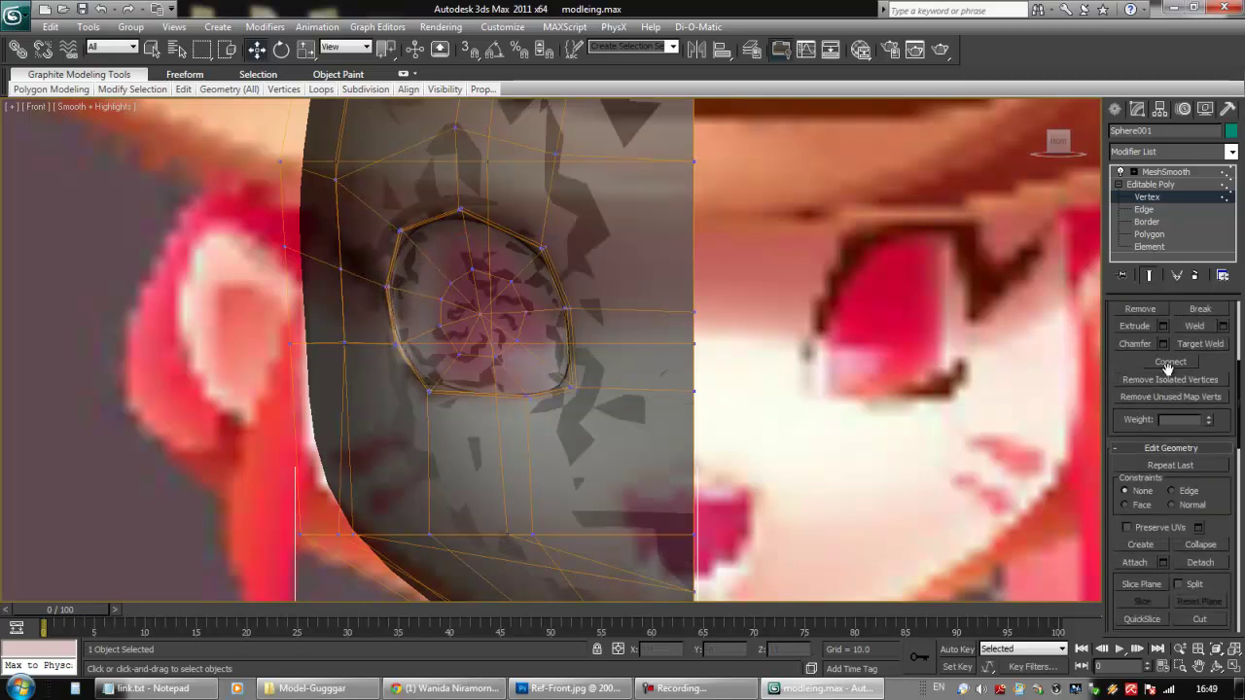
scroll(1157, 558, "down", 1)
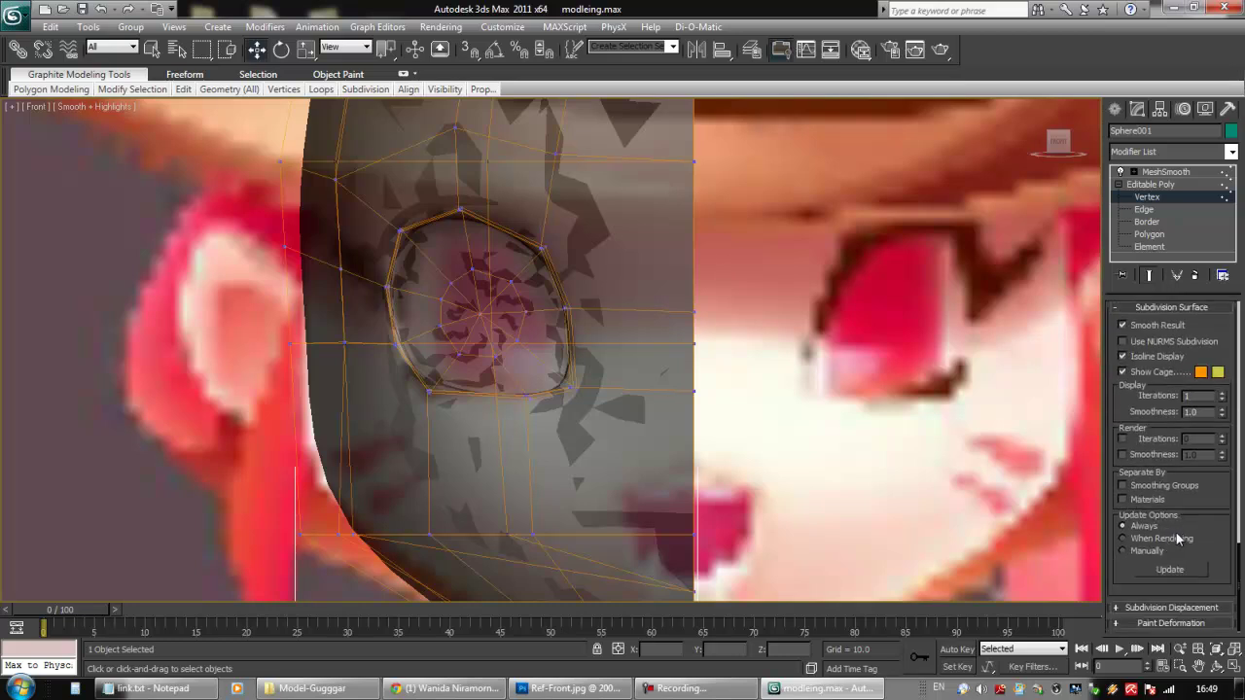
left_click(1177, 623)
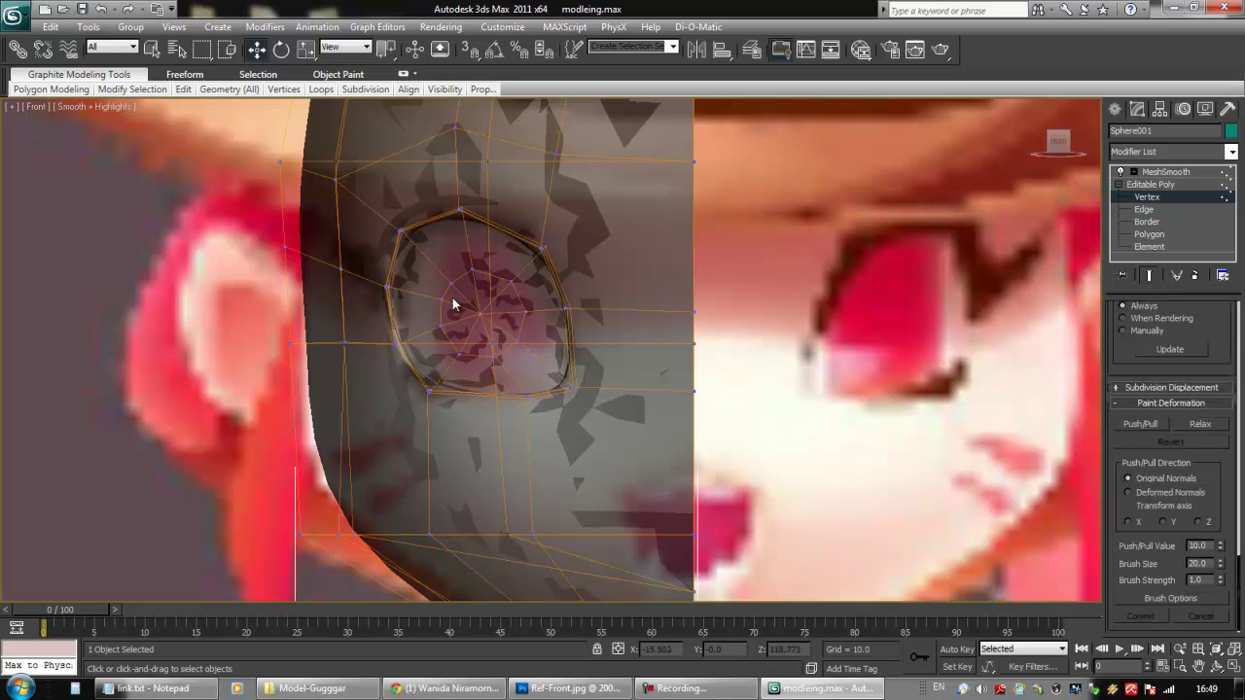
left_click(1198, 426)
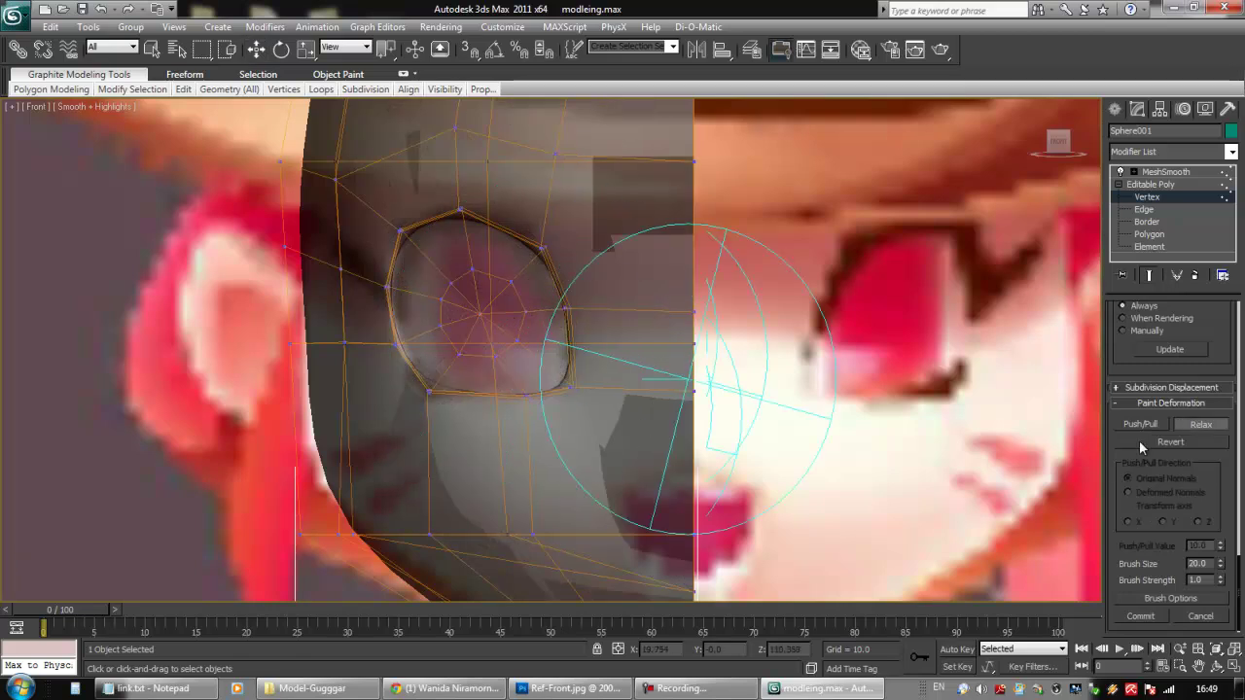
type("10")
key("Return")
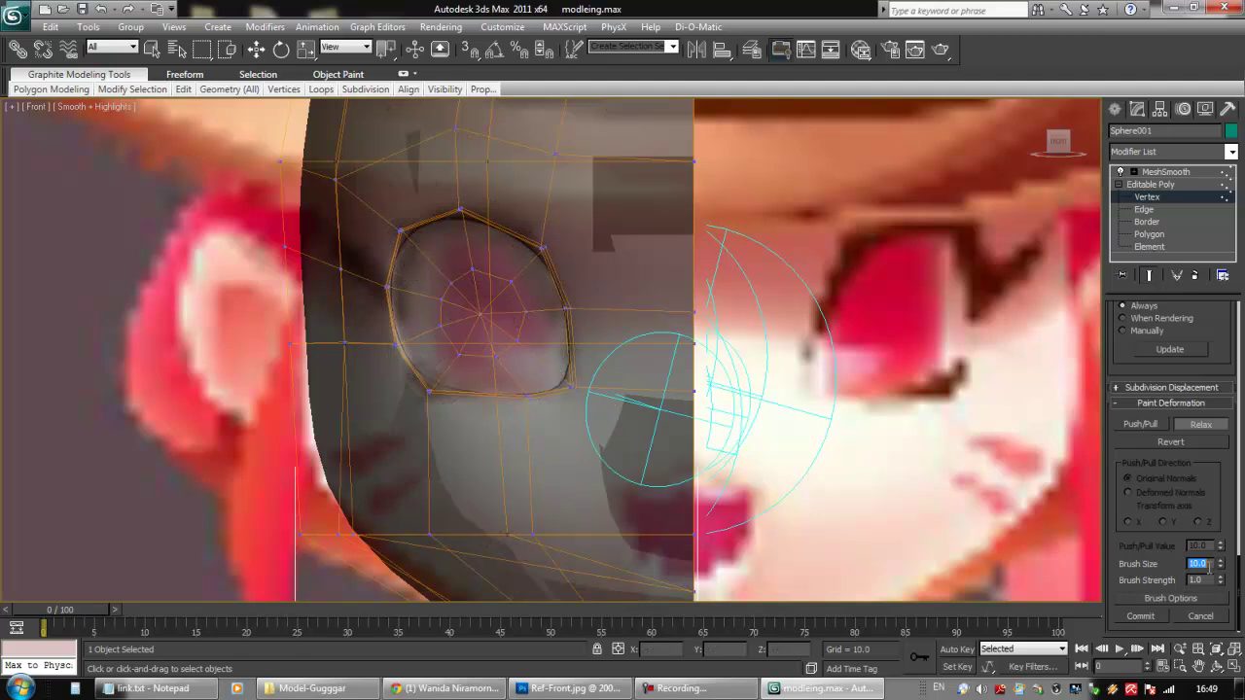
type("5")
key("Return")
Set the brush strength to 0.3 and brush over the vertices inside the eye to relax them
mouse_move(505, 300)
left_mouse_down()
mouse_move(486, 314)
mouse_move(499, 313)
left_mouse_up()
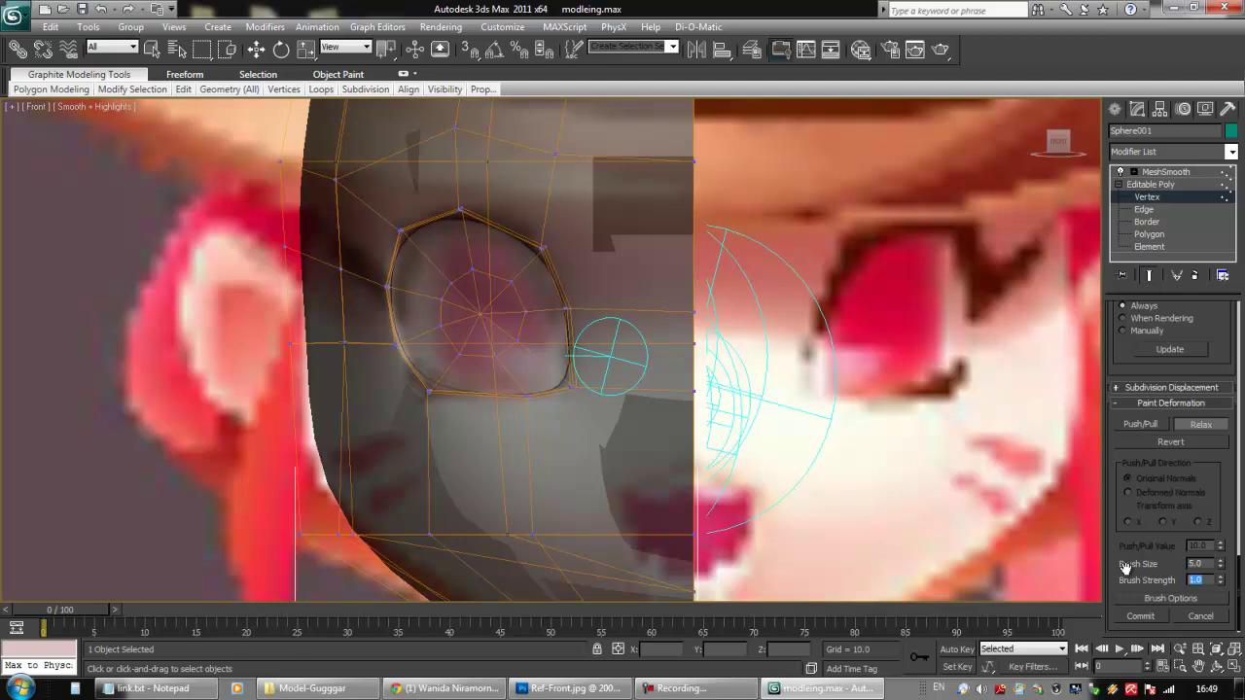
type("0.3")
key("Return")
left_click_drag(465, 304, 507, 323)
mouse_move(457, 292)
left_mouse_down()
mouse_move(471, 341)
mouse_move(486, 307)
mouse_move(468, 340)
mouse_move(457, 297)
mouse_move(518, 352)
left_mouse_up()
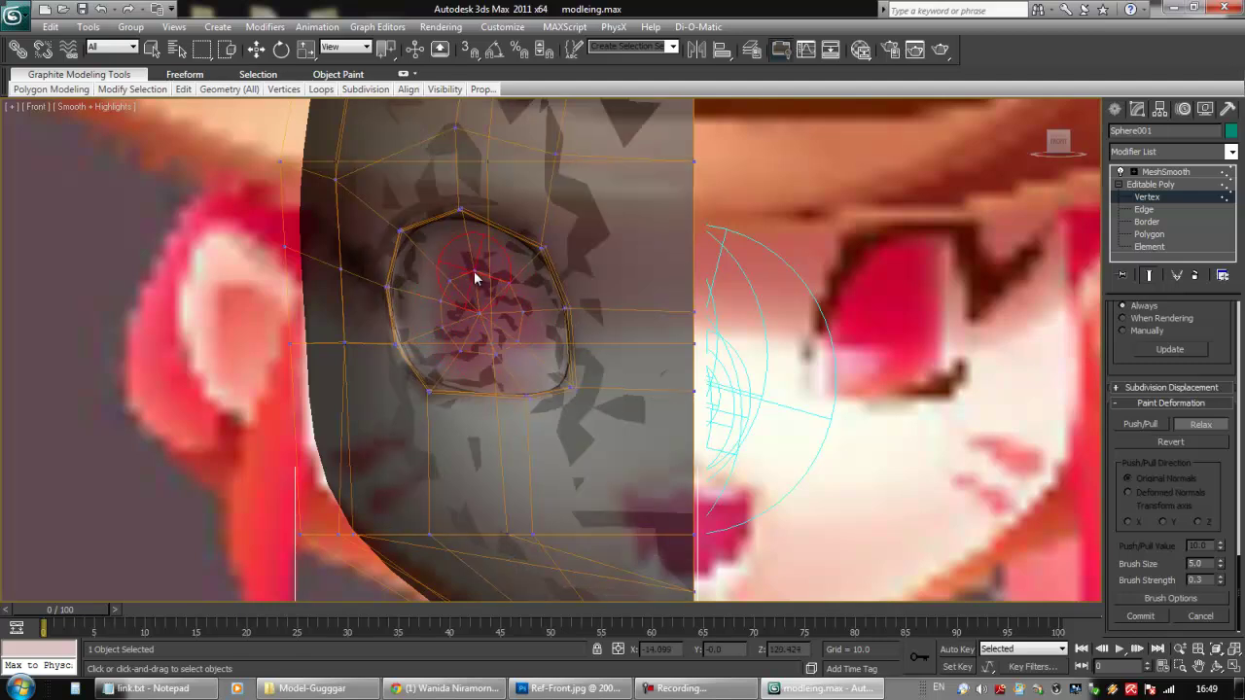
left_click_drag(475, 278, 465, 320)
Relax the eye surface and the area on its temple side with further strokes from angled views
middle_click_drag(465, 320, 541, 341, "alt")
mouse_move(667, 333)
left_mouse_down()
mouse_move(681, 387)
mouse_move(725, 356)
left_mouse_up()
middle_click_drag(726, 356, 820, 363, "alt")
left_click_drag(819, 363, 806, 321)
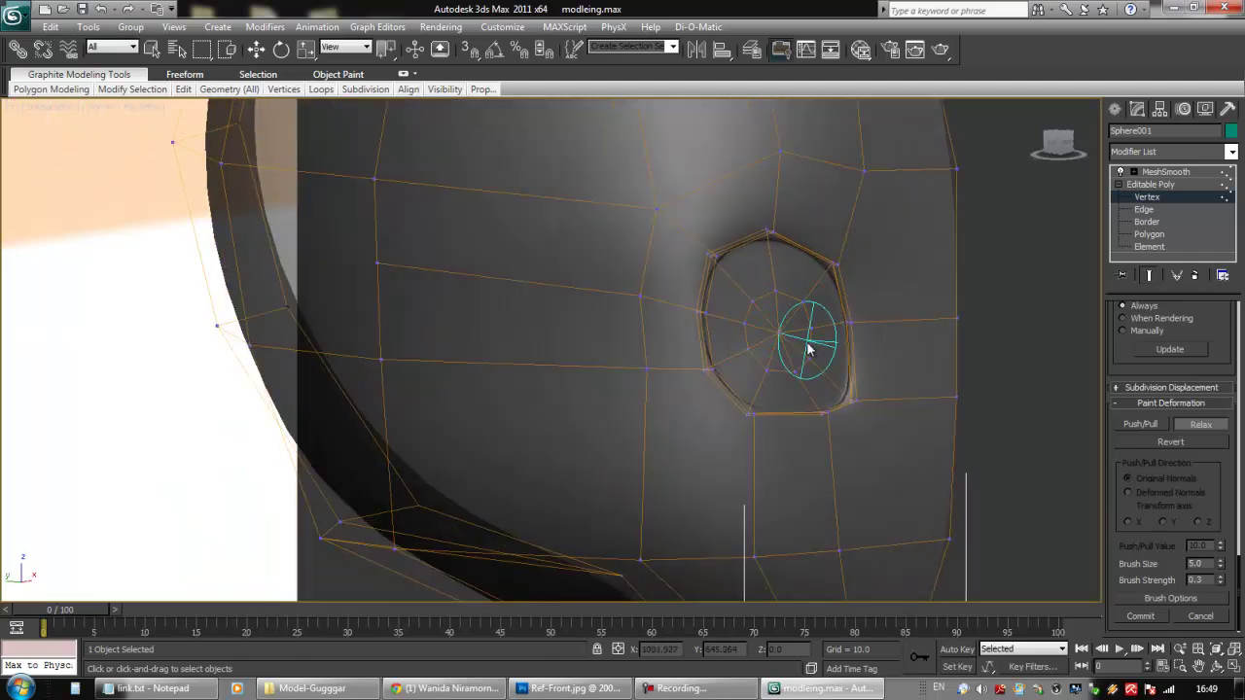
mouse_move(820, 354)
middle_mouse_down("alt")
mouse_move(862, 358)
mouse_move(780, 343)
middle_mouse_up("alt")
scroll(805, 347, "down", 2)
middle_click_drag(880, 288, 864, 329)
mouse_move(578, 324)
left_mouse_down()
mouse_move(564, 361)
mouse_move(603, 459)
left_mouse_up()
key("u")
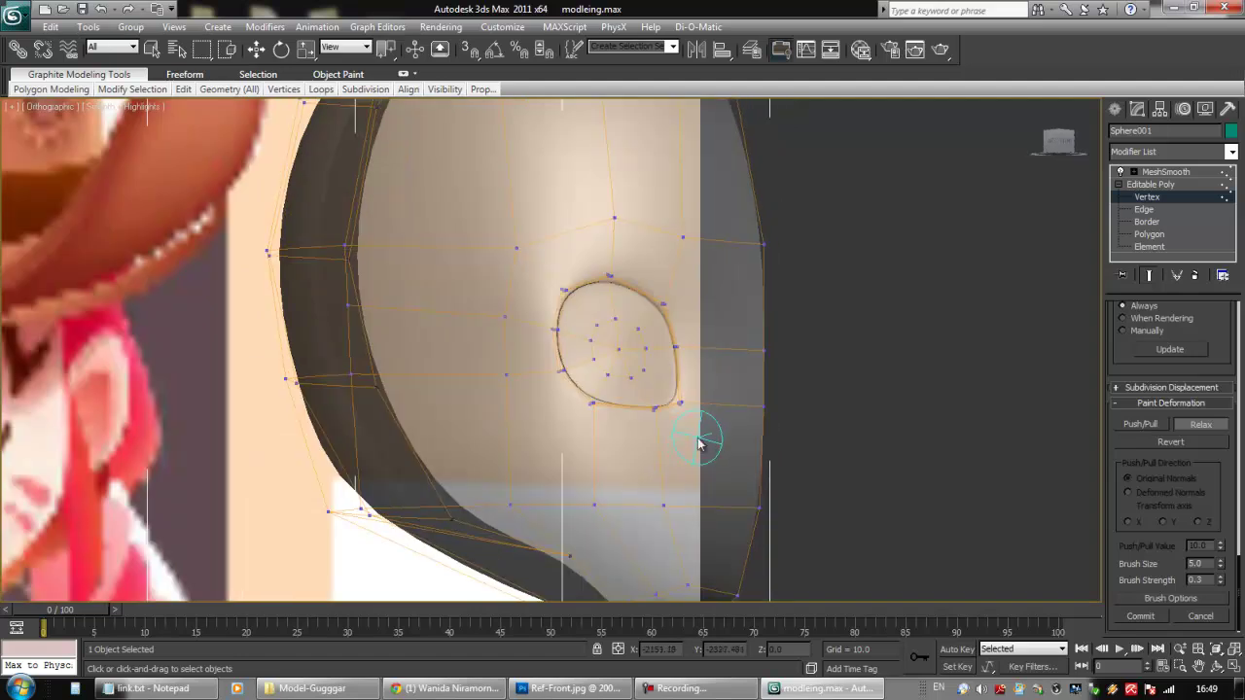
middle_click_drag(698, 443, 671, 461, "alt")
mouse_move(758, 316)
middle_mouse_down("alt")
mouse_move(826, 281)
mouse_move(842, 308)
mouse_move(725, 442)
middle_mouse_up("alt")
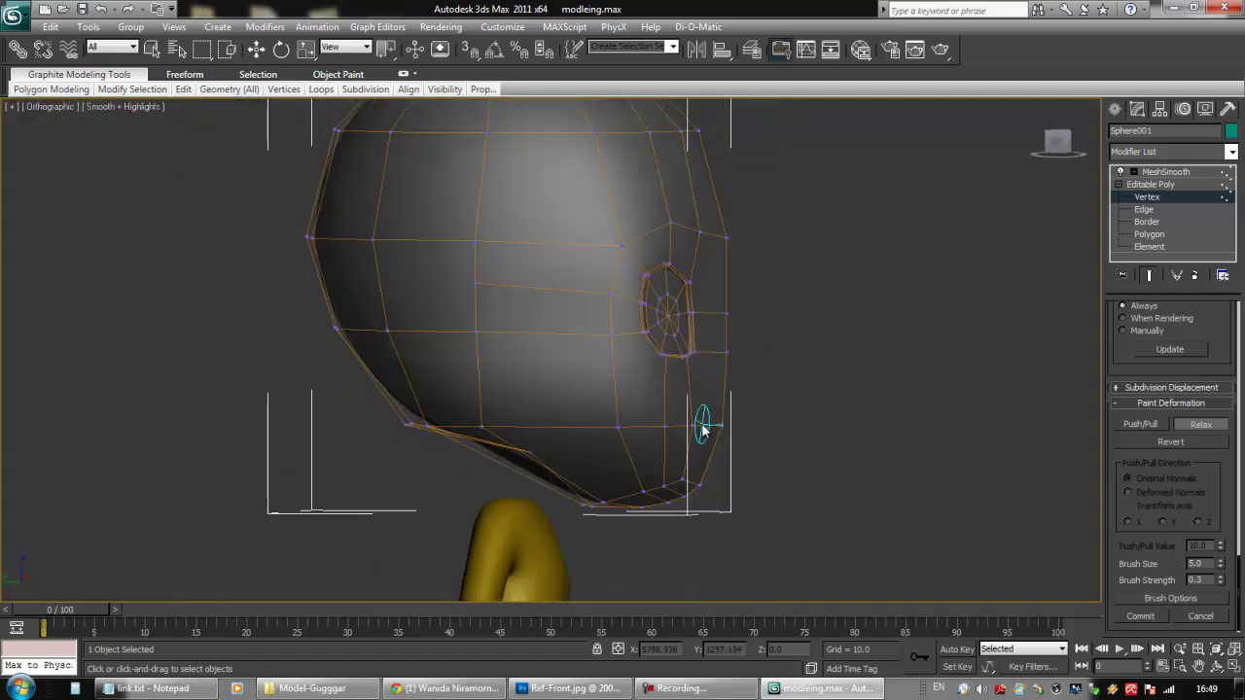
Set the Relax brush strength to 0.1 and soften the mesh on the cheek and side of the head
left_click_drag(1212, 580, 1085, 564)
type(".1")
key("Return")
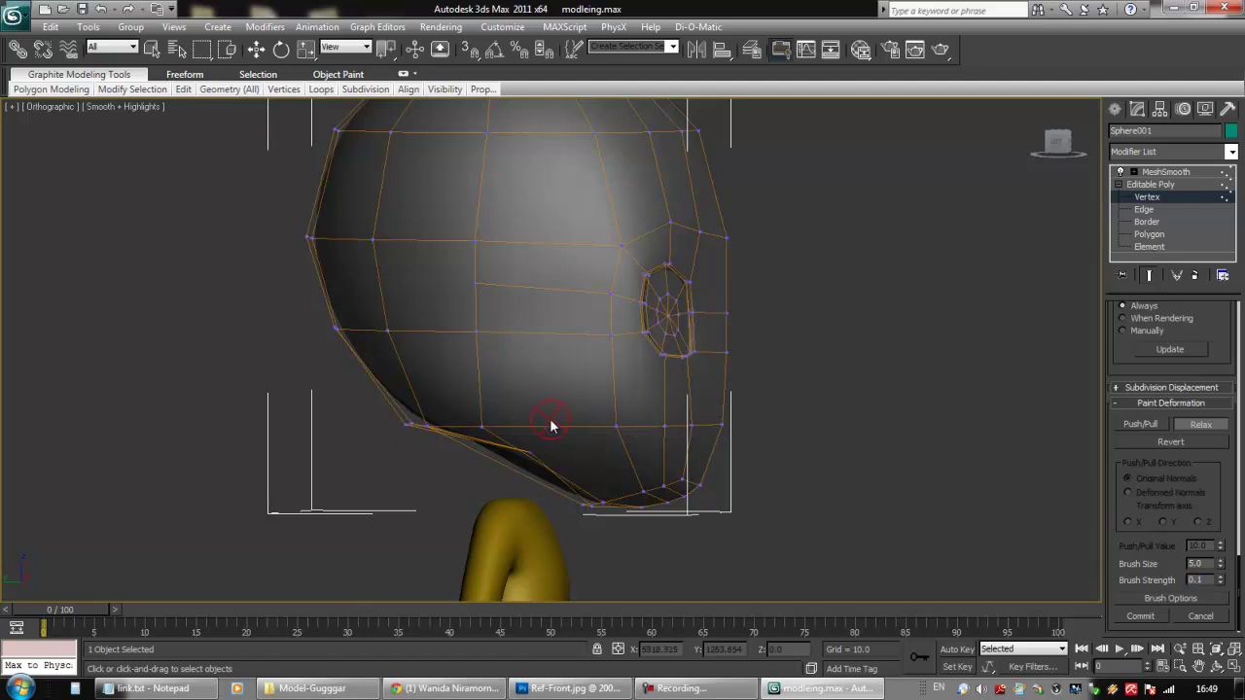
mouse_move(659, 439)
middle_mouse_down("alt")
mouse_move(708, 451)
mouse_move(659, 431)
mouse_move(671, 472)
mouse_move(633, 408)
mouse_move(650, 353)
mouse_move(686, 420)
mouse_move(708, 324)
middle_mouse_up("alt")
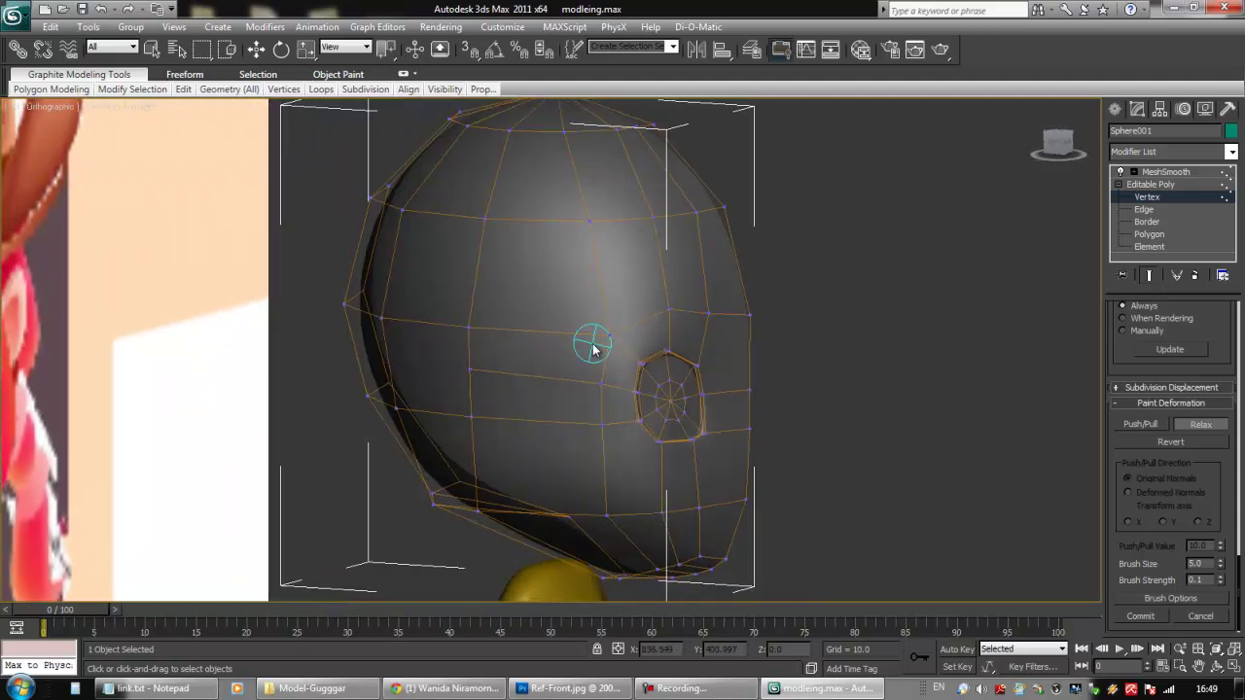
middle_click_drag(567, 331, 630, 377, "alt")
mouse_move(629, 442)
middle_mouse_down("alt")
mouse_move(483, 347)
mouse_move(514, 375)
middle_mouse_up("alt")
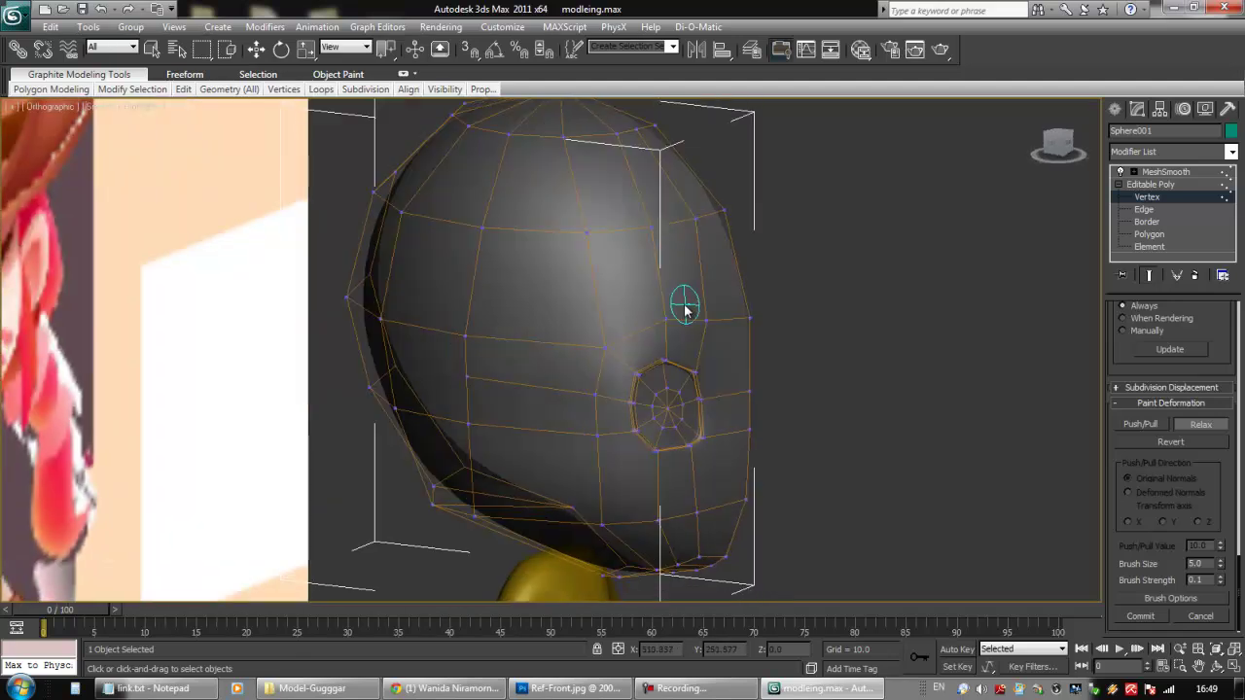
mouse_move(708, 245)
middle_mouse_down("alt")
mouse_move(717, 301)
mouse_move(595, 219)
mouse_move(736, 319)
mouse_move(750, 356)
middle_mouse_up("alt")
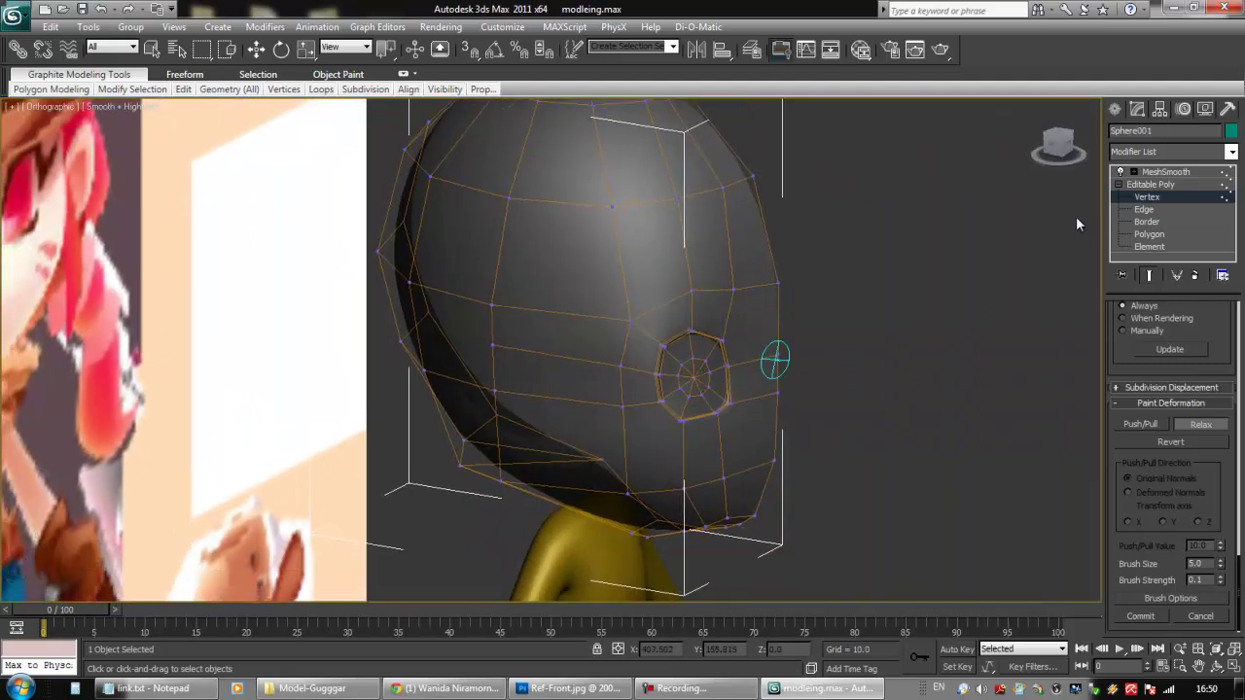
Return to the MeshSmooth level and turn off See-Through in the head's object properties
left_click(1158, 172)
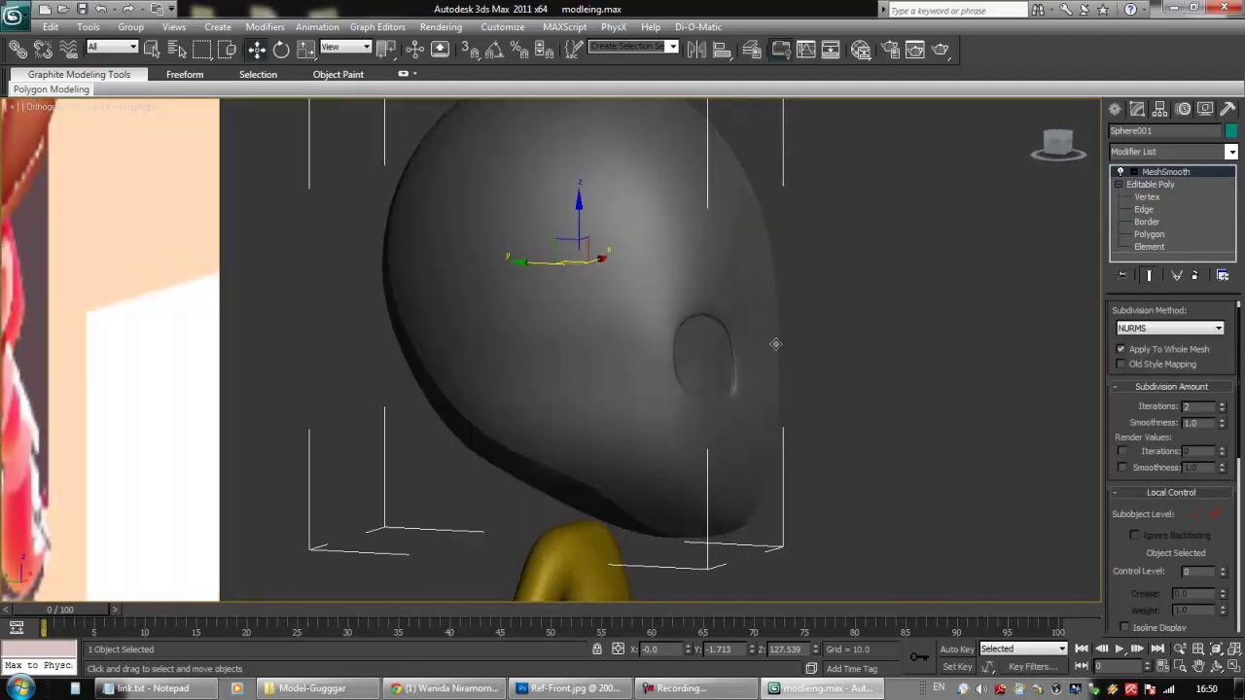
middle_click_drag(775, 343, 767, 331, "alt")
right_click(766, 330)
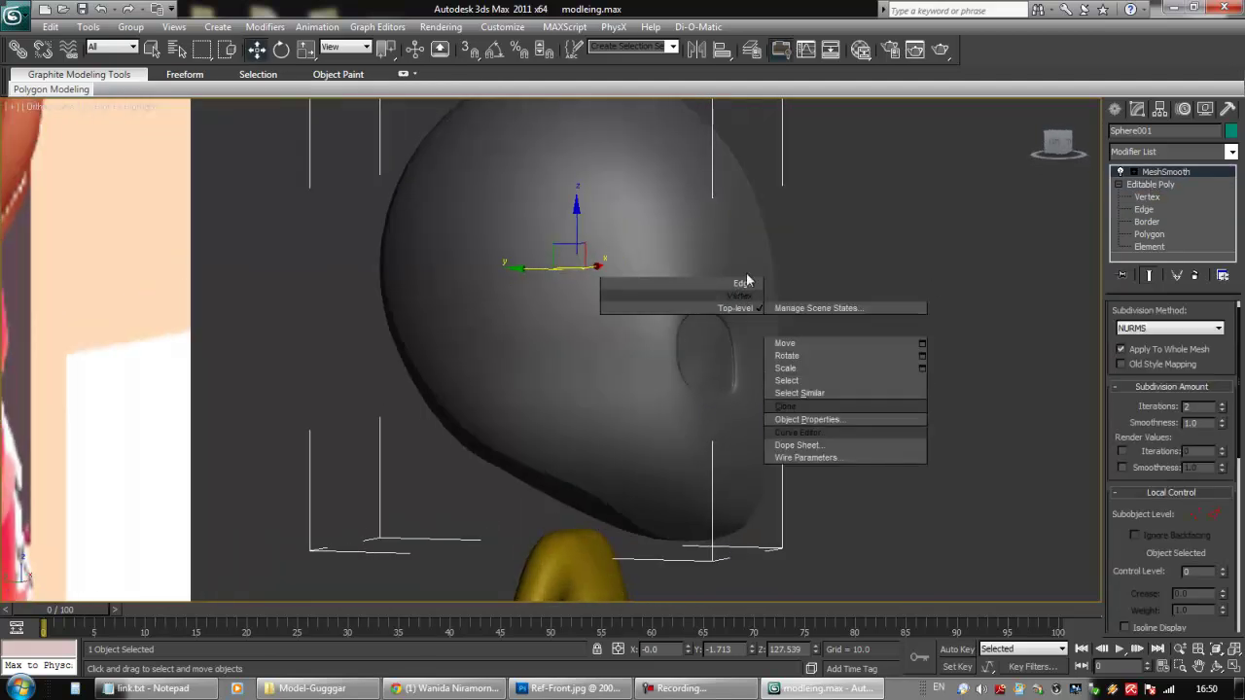
left_click(807, 419)
left_click(488, 359)
left_click(671, 561)
scroll(681, 389, "up", 4)
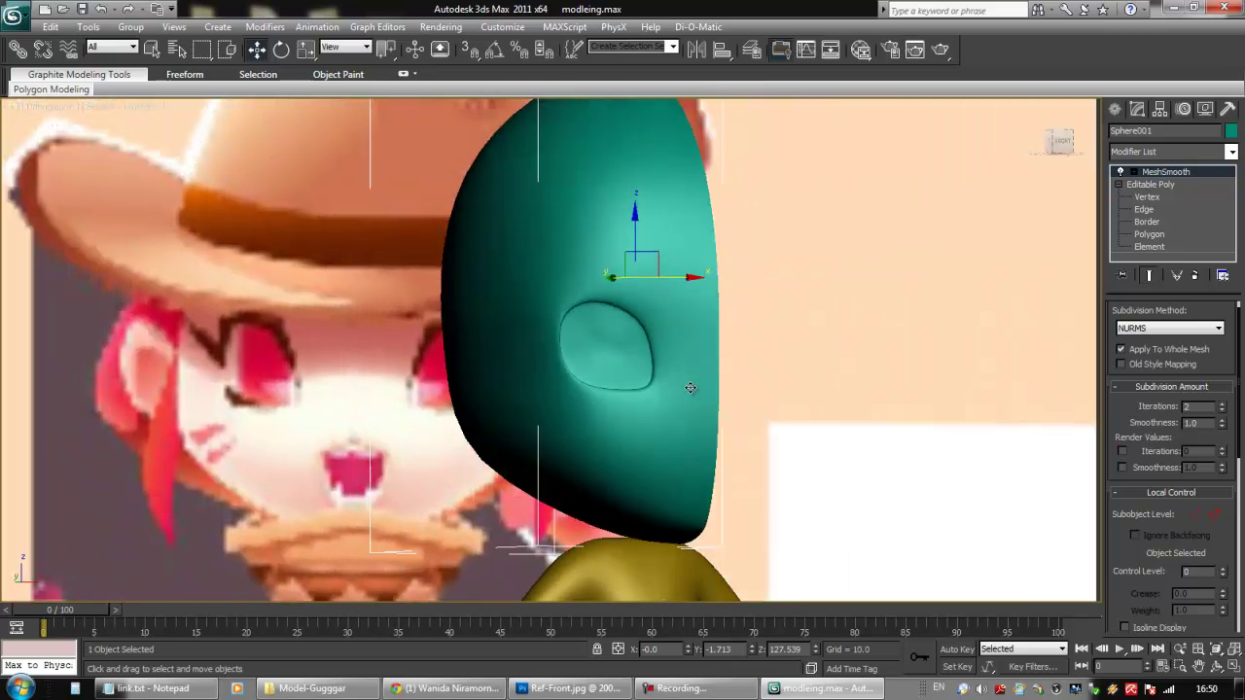
scroll(690, 388, "down", 8)
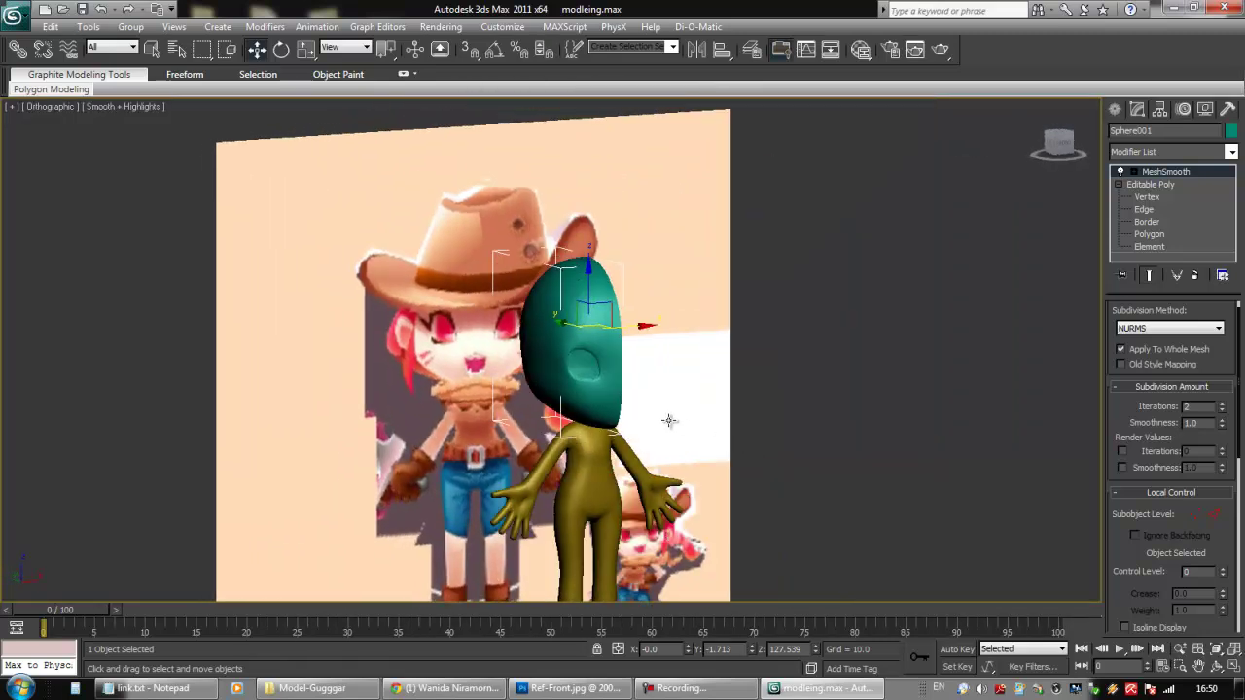
scroll(669, 420, "up", 4)
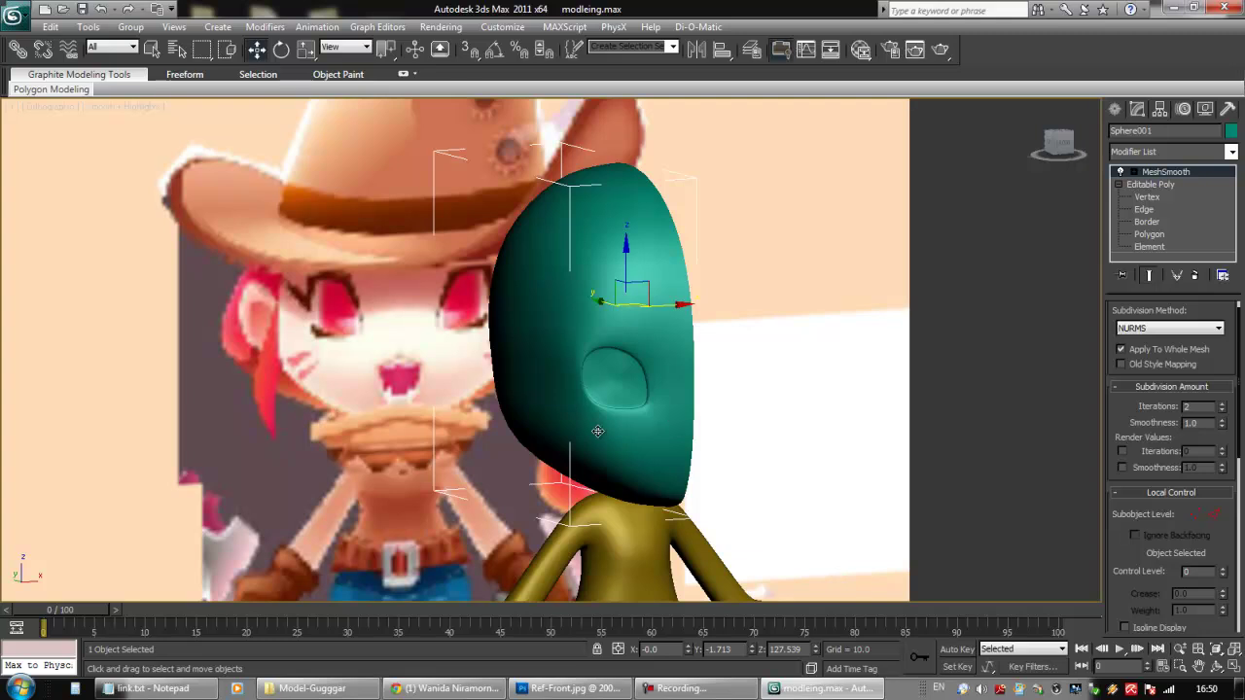
middle_click_drag(599, 365, 562, 369, "alt")
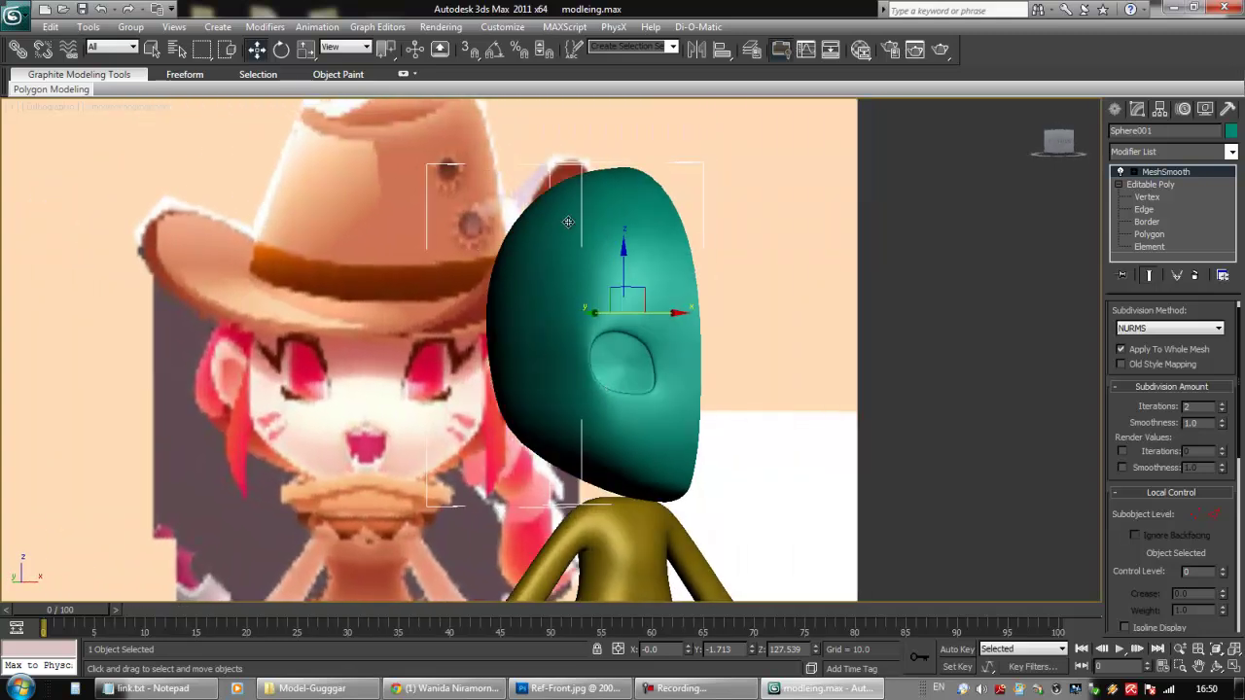
Shift the two vertices beside the eye's temple side slightly along the Y axis
left_click(1147, 197)
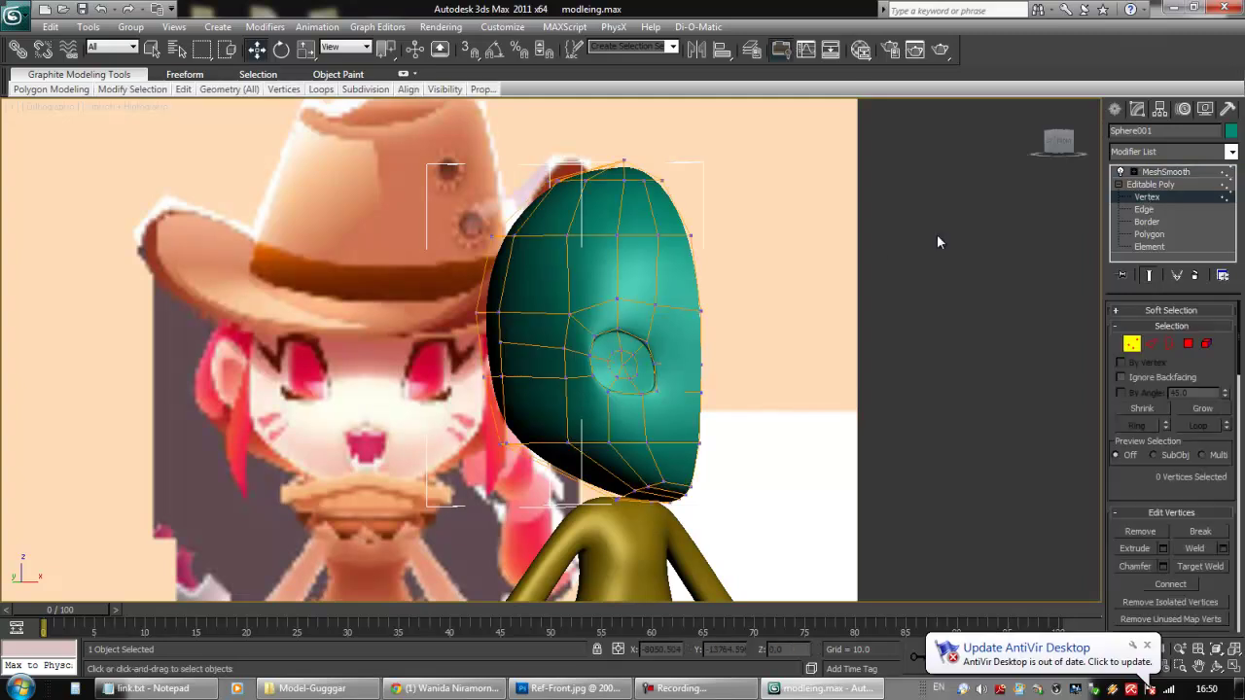
middle_click_drag(567, 385, 615, 593)
left_click(584, 347)
left_click(585, 377, "ctrl")
key("f")
scroll(578, 225, "up", 5)
middle_click_drag(576, 222, 646, 564)
scroll(528, 397, "up", 2)
left_click_drag(502, 426, 495, 426)
middle_click_drag(494, 425, 625, 453, "alt")
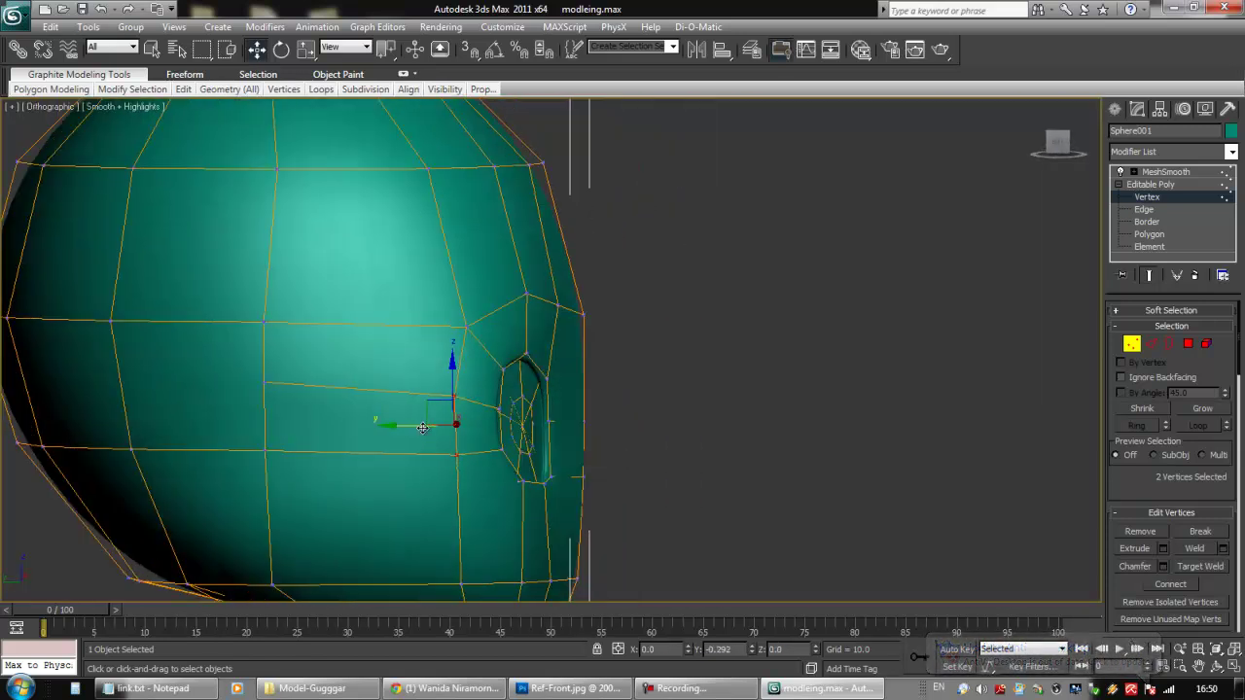
middle_click_drag(422, 428, 450, 444, "alt")
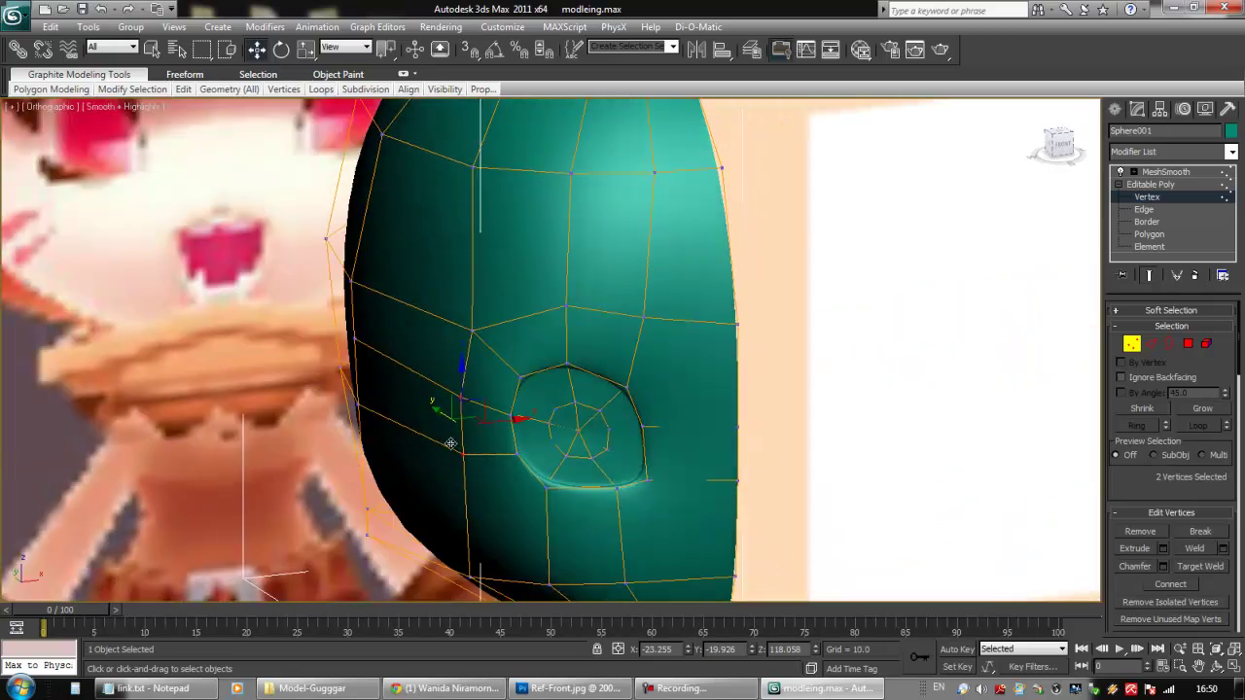
Select the temple-side and lower eye-rim vertices, adjust their depth to follow the face's curvature, and deselect them
key("F3")
left_click_drag(498, 360, 519, 426)
left_click_drag(533, 469, 533, 470)
middle_click_drag(533, 469, 574, 461, "alt")
left_click_drag(545, 357, 504, 480)
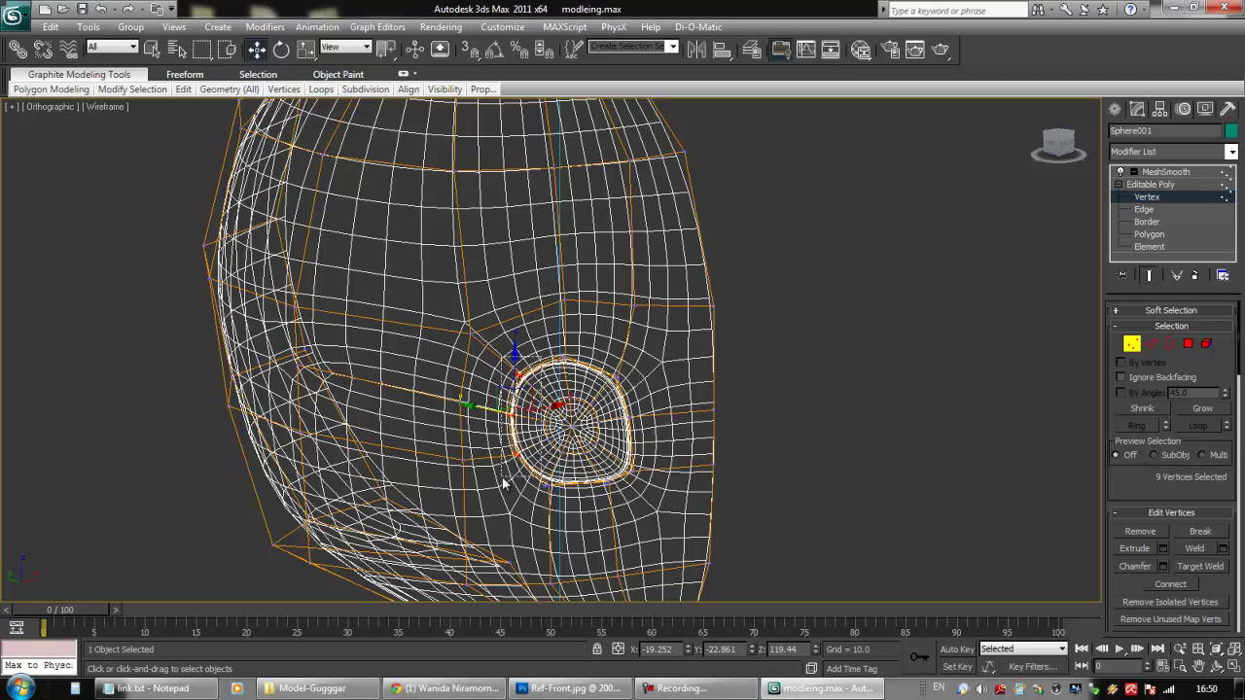
left_click_drag(618, 500, 622, 496, "ctrl")
key("F3")
mouse_move(593, 469)
middle_mouse_down("alt")
mouse_move(596, 488)
mouse_move(628, 440)
middle_mouse_up("alt")
left_click_drag(614, 446, 616, 496, "ctrl")
middle_click_drag(594, 494, 530, 355, "alt")
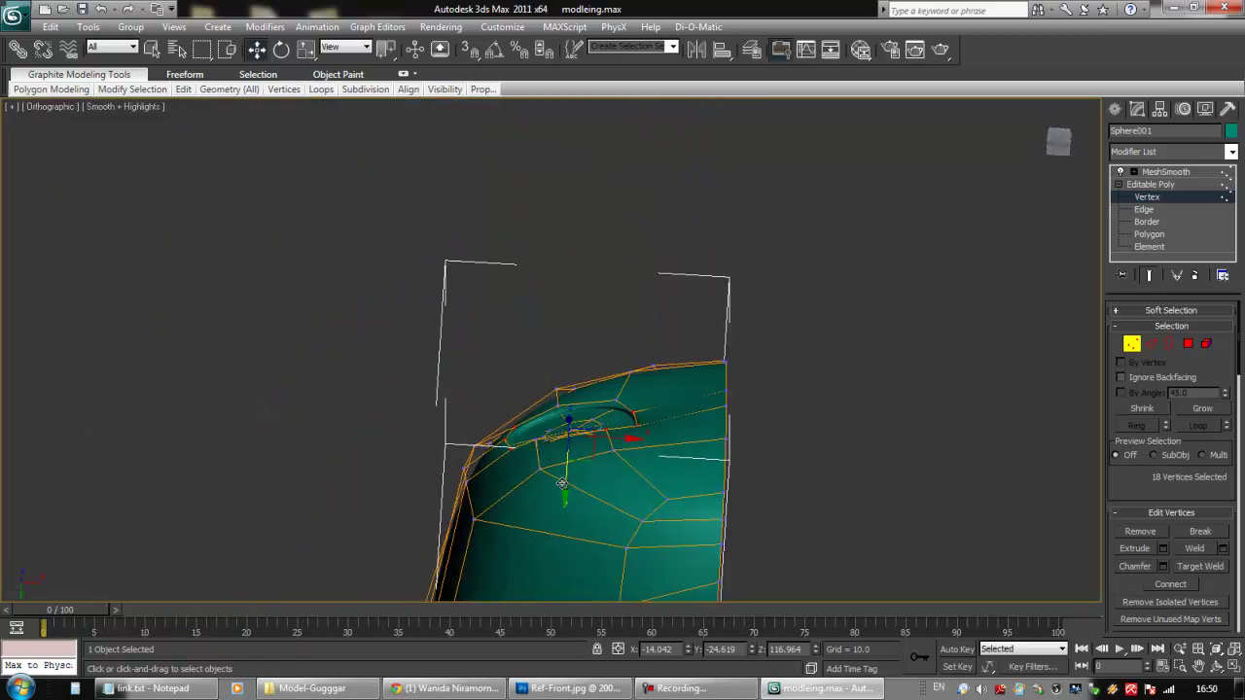
middle_click_drag(562, 483, 615, 460, "alt")
left_click_drag(613, 447, 614, 443)
mouse_move(614, 444)
middle_mouse_down("alt")
mouse_move(659, 614)
mouse_move(608, 442)
middle_mouse_up("alt")
left_click_drag(603, 506, 604, 503)
middle_click_drag(605, 494, 610, 523, "alt")
middle_click_drag(729, 516, 769, 451, "alt")
left_click(857, 351)
middle_click_drag(610, 333, 638, 403, "alt")
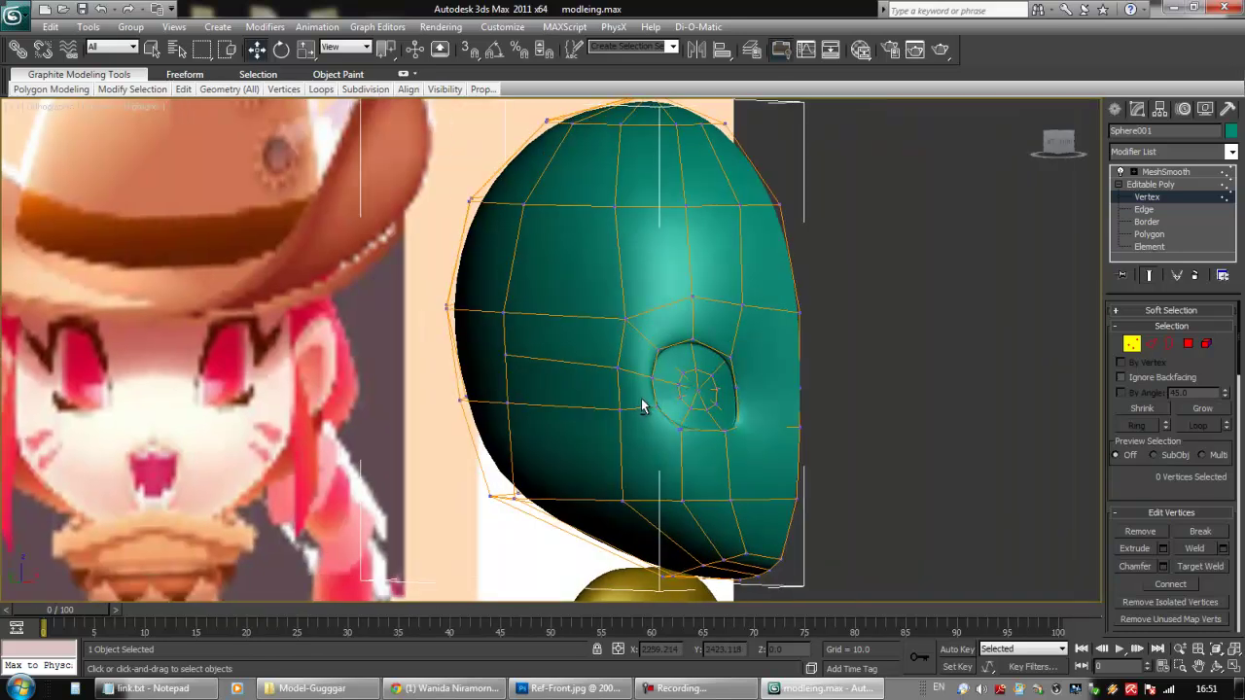
Select the eye's centre vertex and grow the selection twice to take in the surrounding vertex rings
left_click(1186, 345)
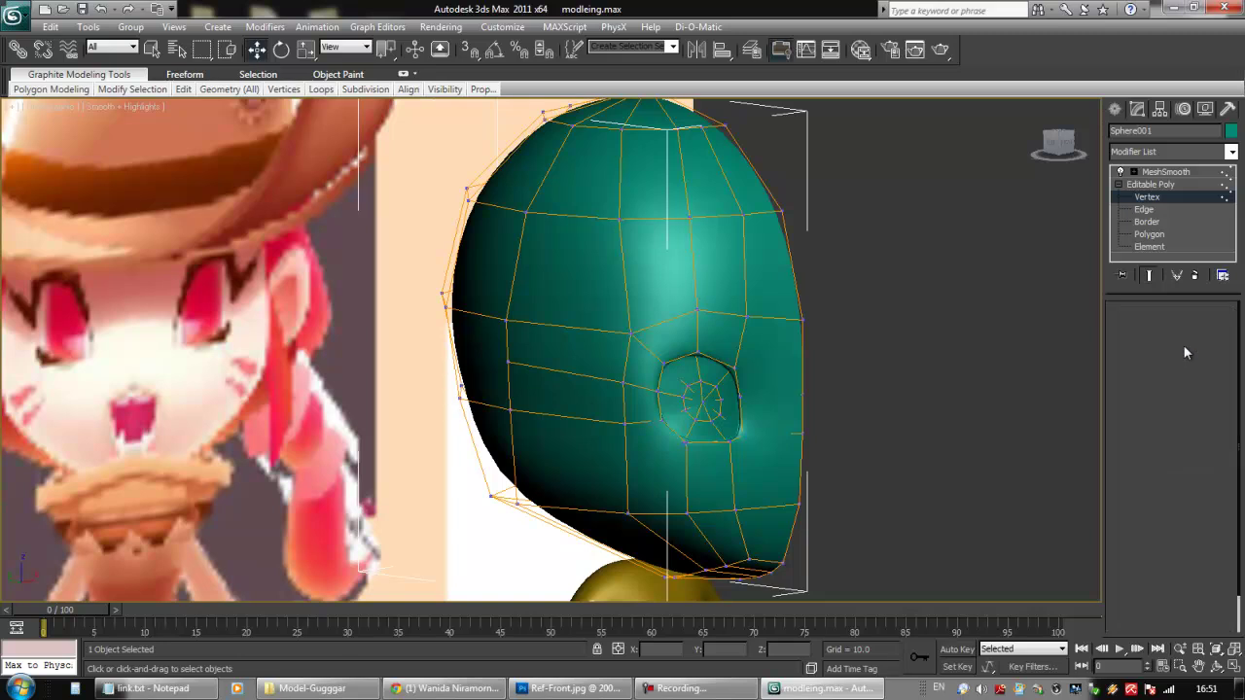
left_click(691, 391)
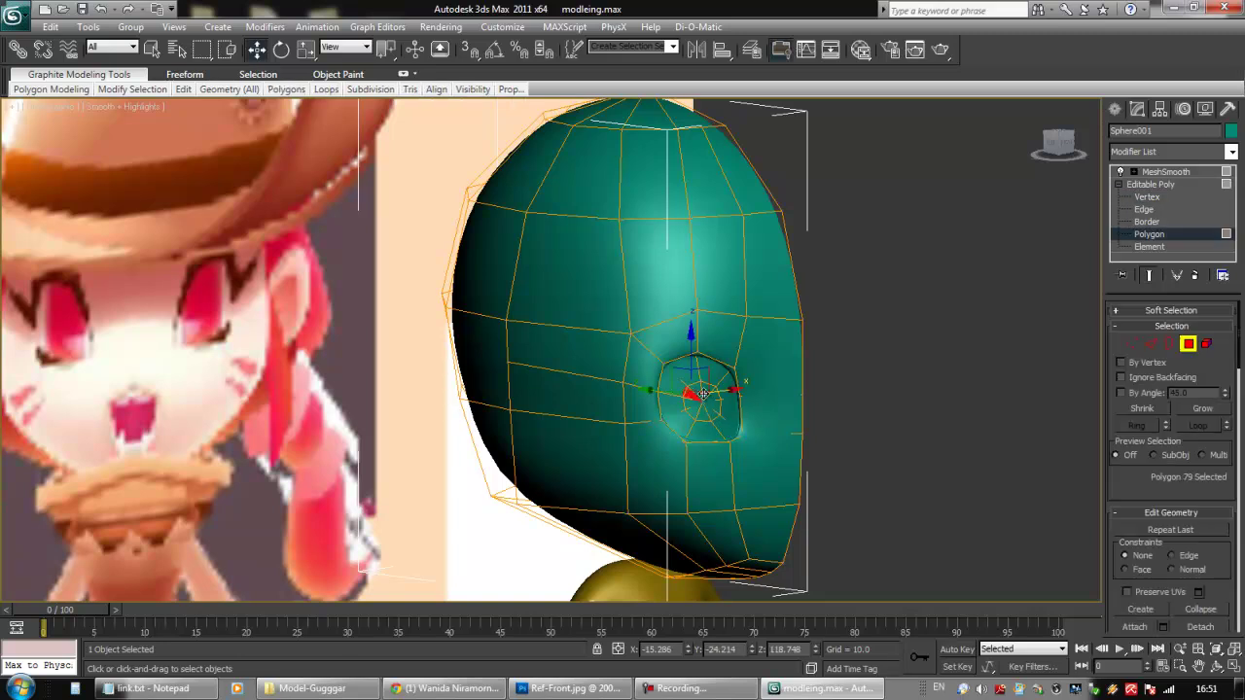
key("F3")
scroll(743, 403, "up", 3)
mouse_move(857, 414)
middle_mouse_down()
mouse_move(773, 354)
mouse_move(763, 376)
middle_mouse_up()
left_click(1130, 344)
left_click(764, 389)
key("F3")
scroll(716, 364, "down", 5)
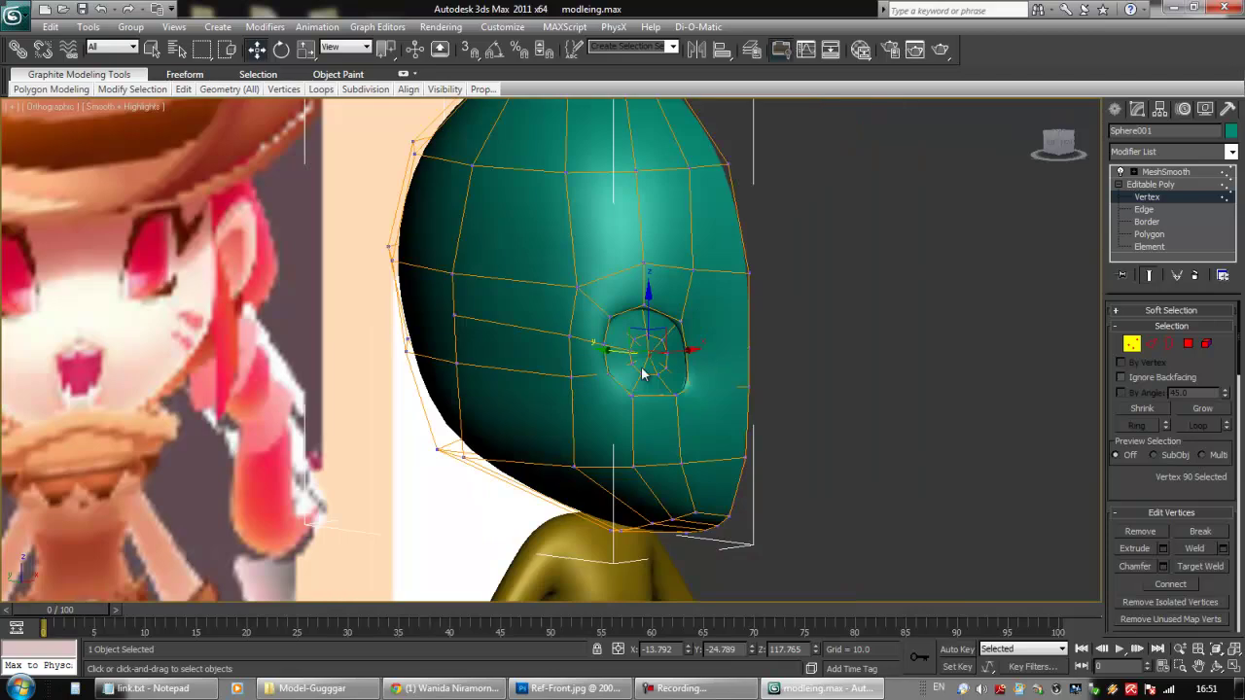
middle_click_drag(646, 375, 736, 375)
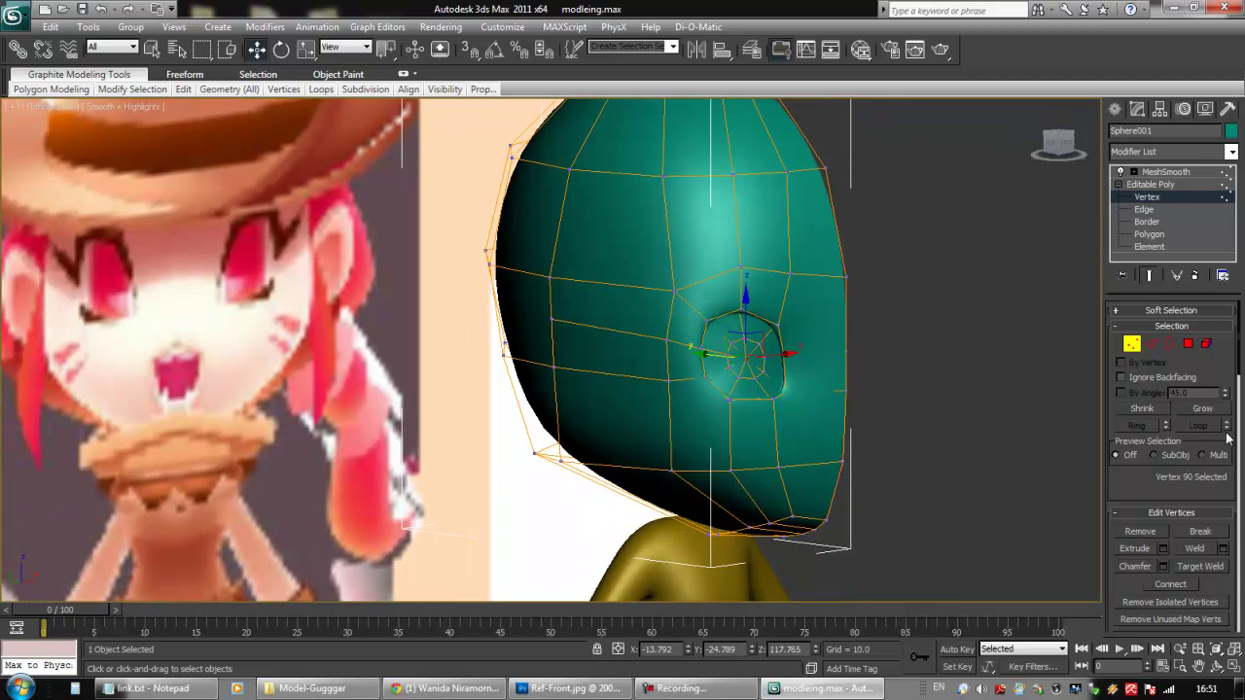
left_click(1191, 414)
left_click(1193, 414)
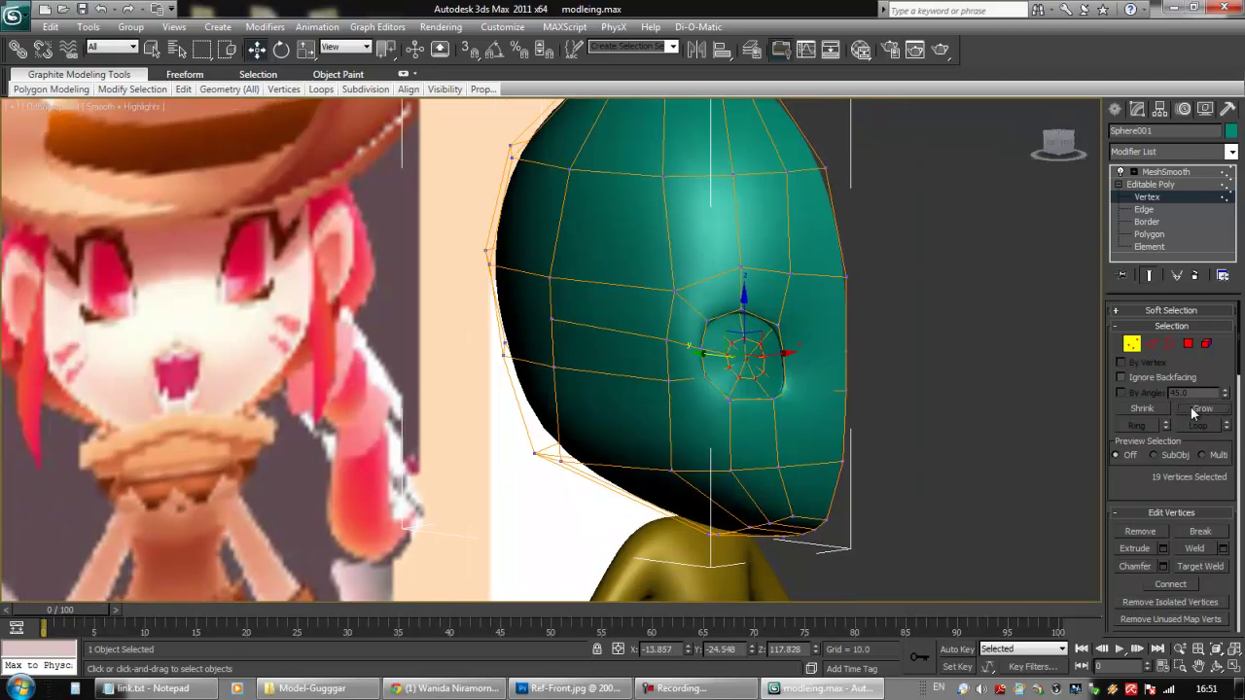
Try deleting the selected eye vertices, inspect the opening up close, and undo the deletion
key("Delete")
middle_click_drag(900, 500, 916, 403, "alt")
scroll(739, 427, "up", 8)
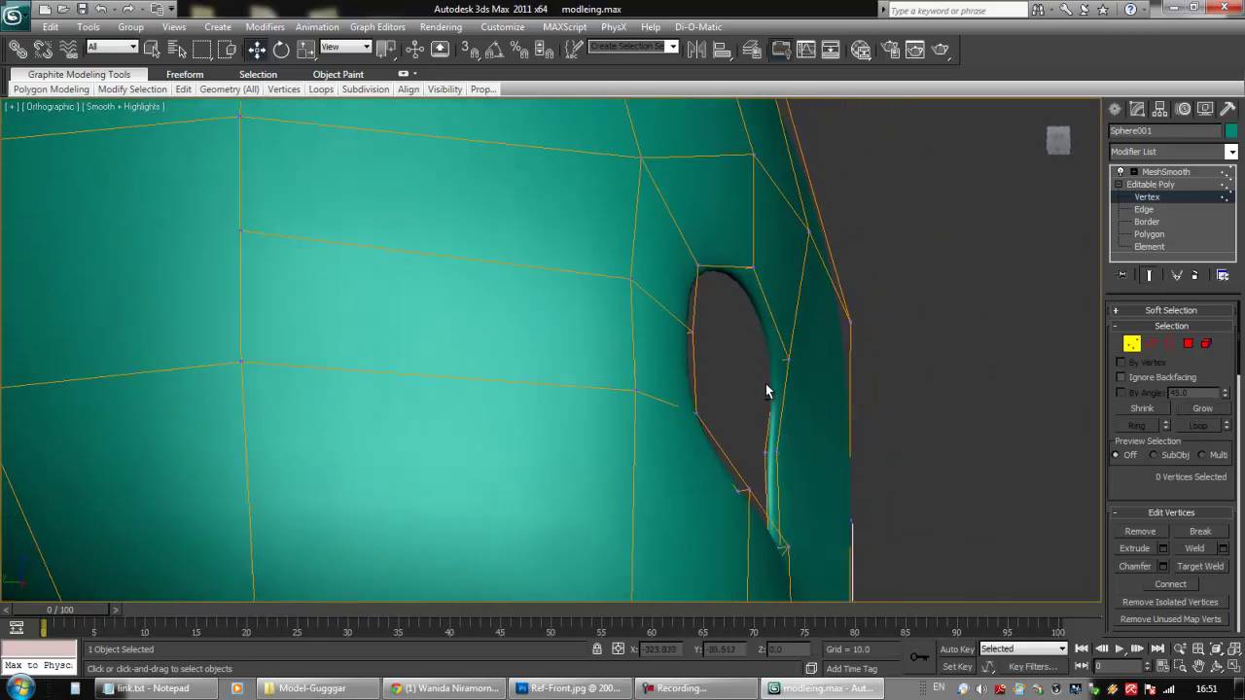
key("ctrl+z")
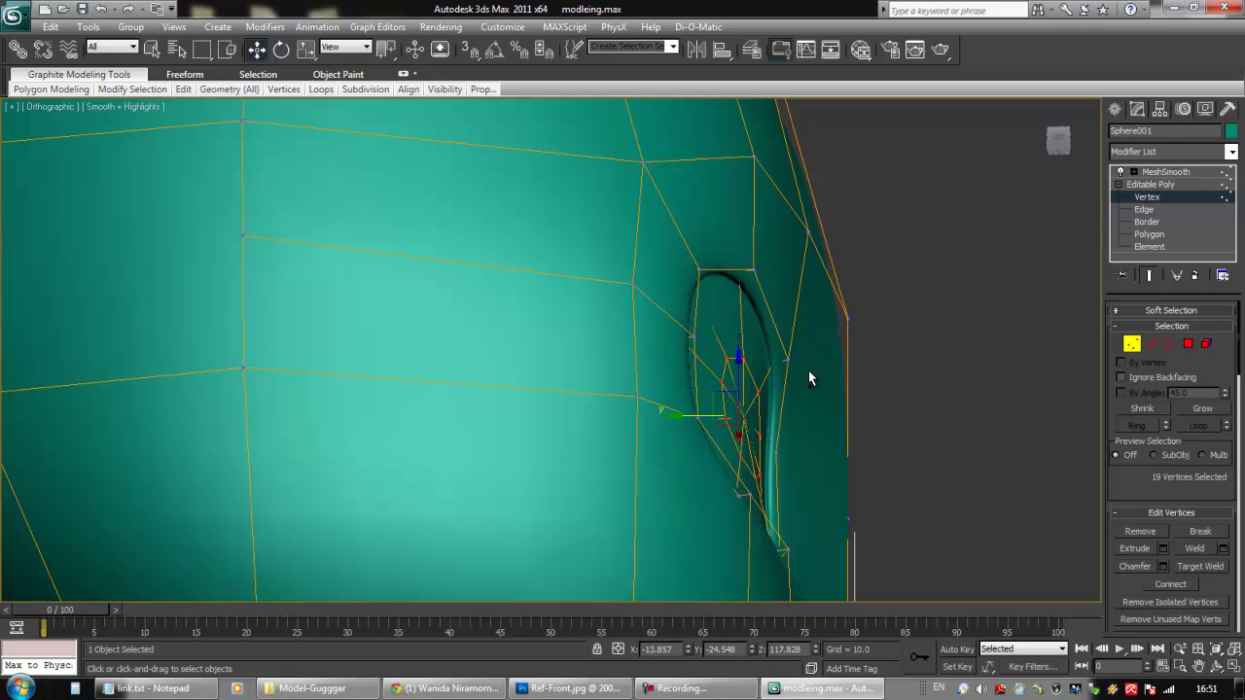
Check the selected vertices in wireframe, delete them to open the eye socket, and restore the shaded display
key("F3")
middle_click_drag(843, 340, 832, 380, "alt")
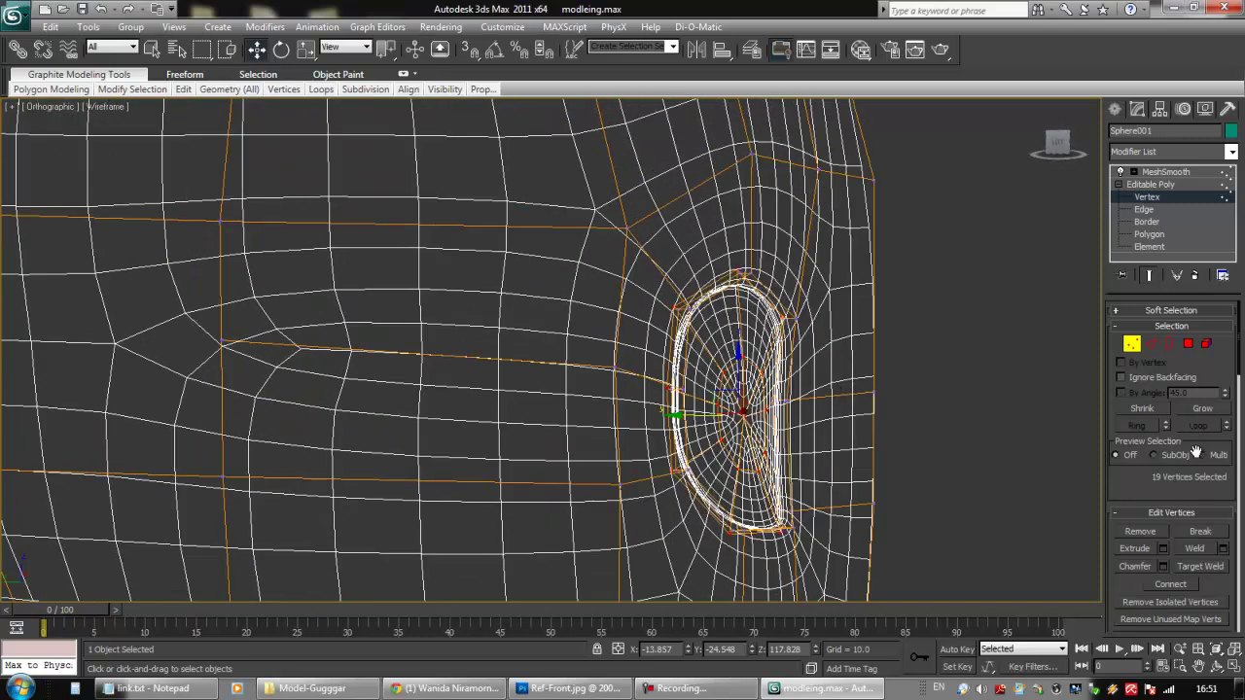
key("Delete")
scroll(822, 400, "down", 8)
key("F3")
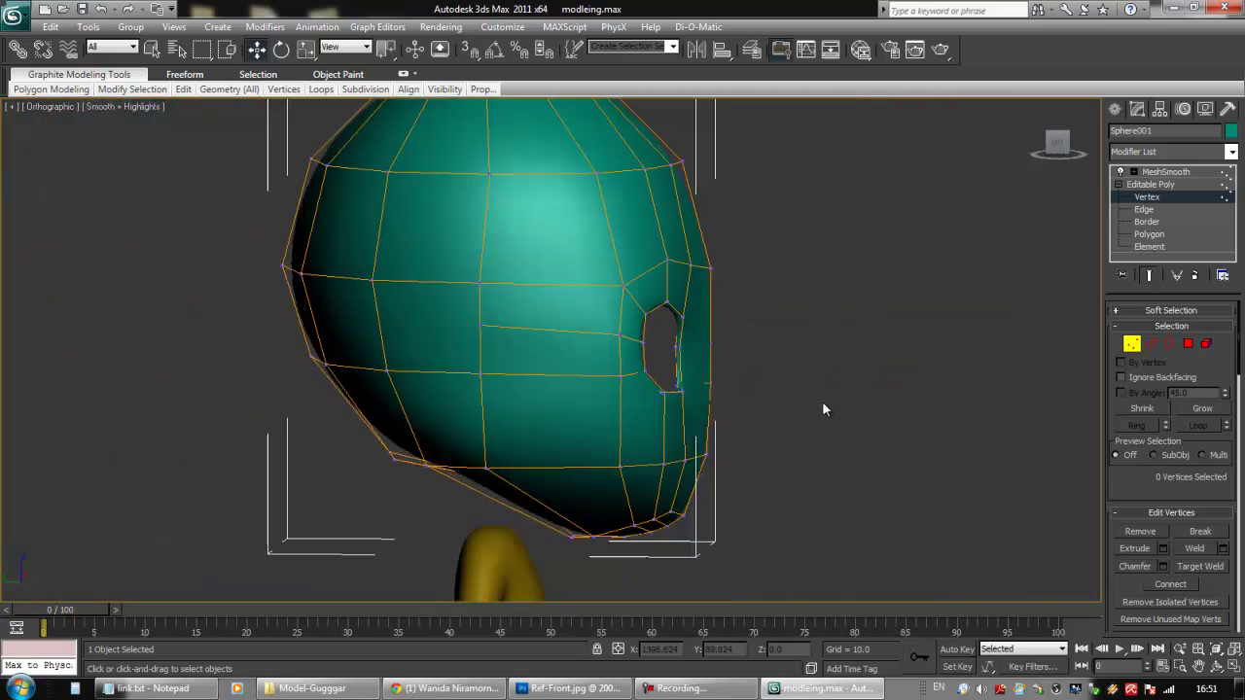
Examine the eye opening's shape from several angles and against the front reference
key("f")
middle_click_drag(610, 435, 658, 440, "alt")
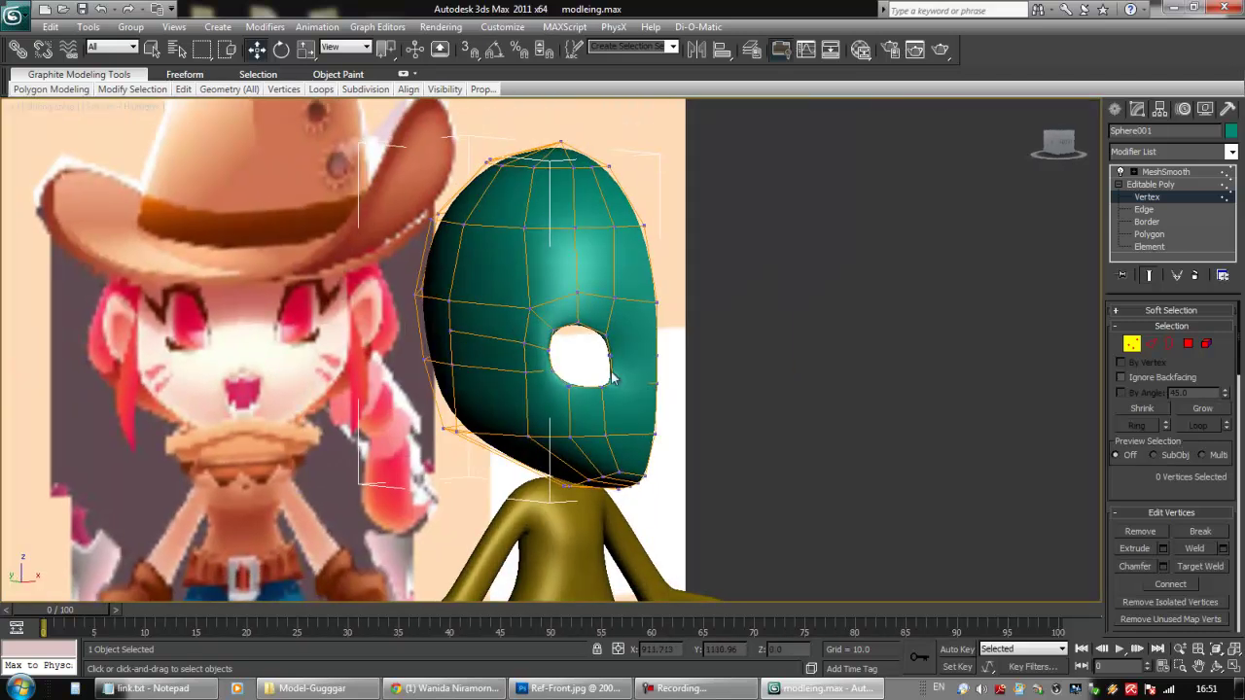
middle_click_drag(630, 357, 669, 328)
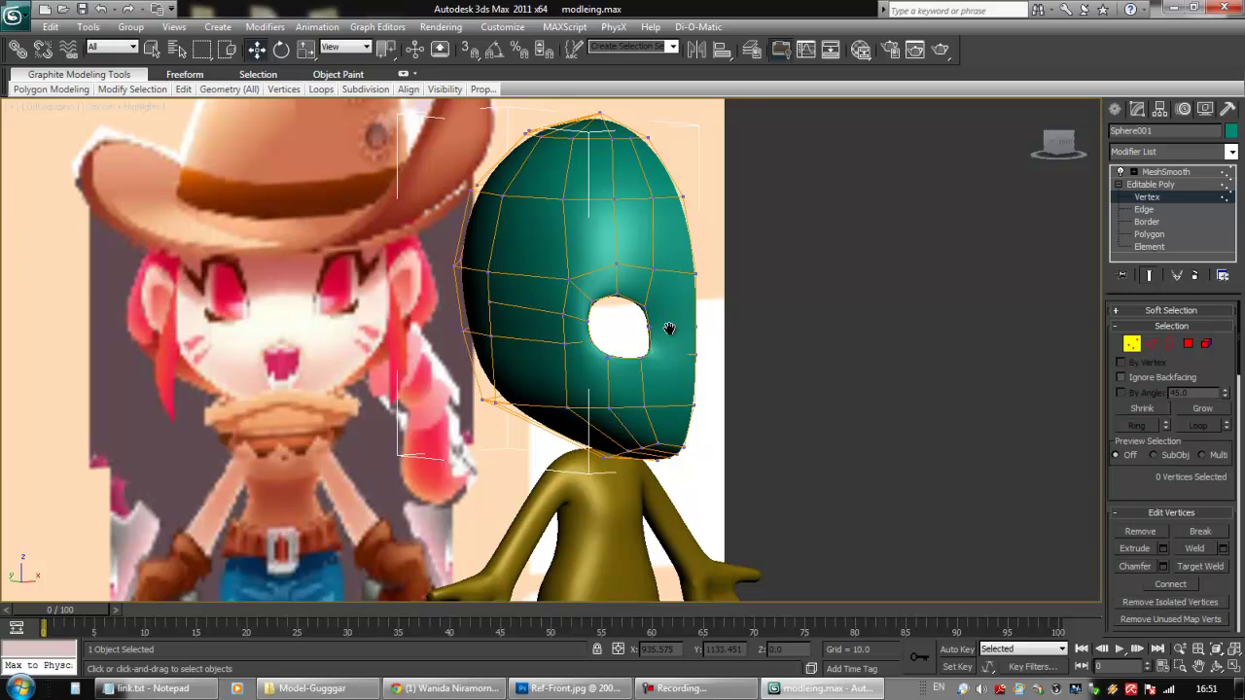
scroll(669, 328, "down", 5)
scroll(622, 350, "up", 10)
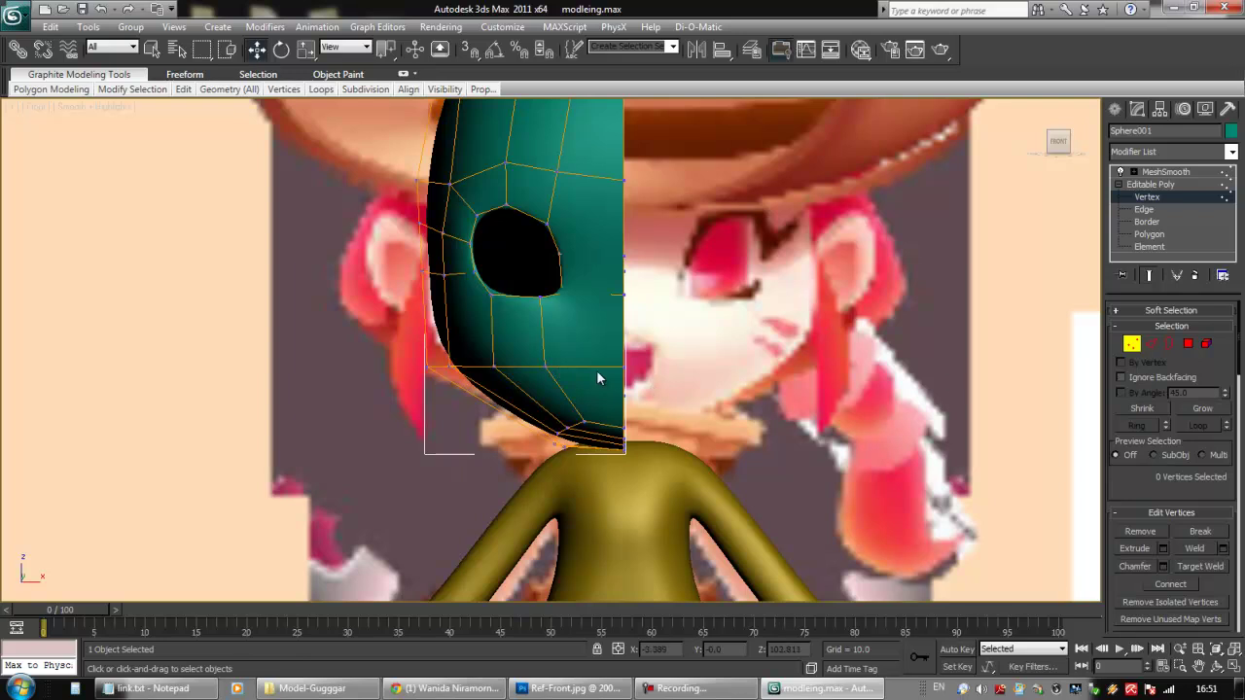
middle_click_drag(659, 335, 617, 365)
scroll(613, 370, "down", 2)
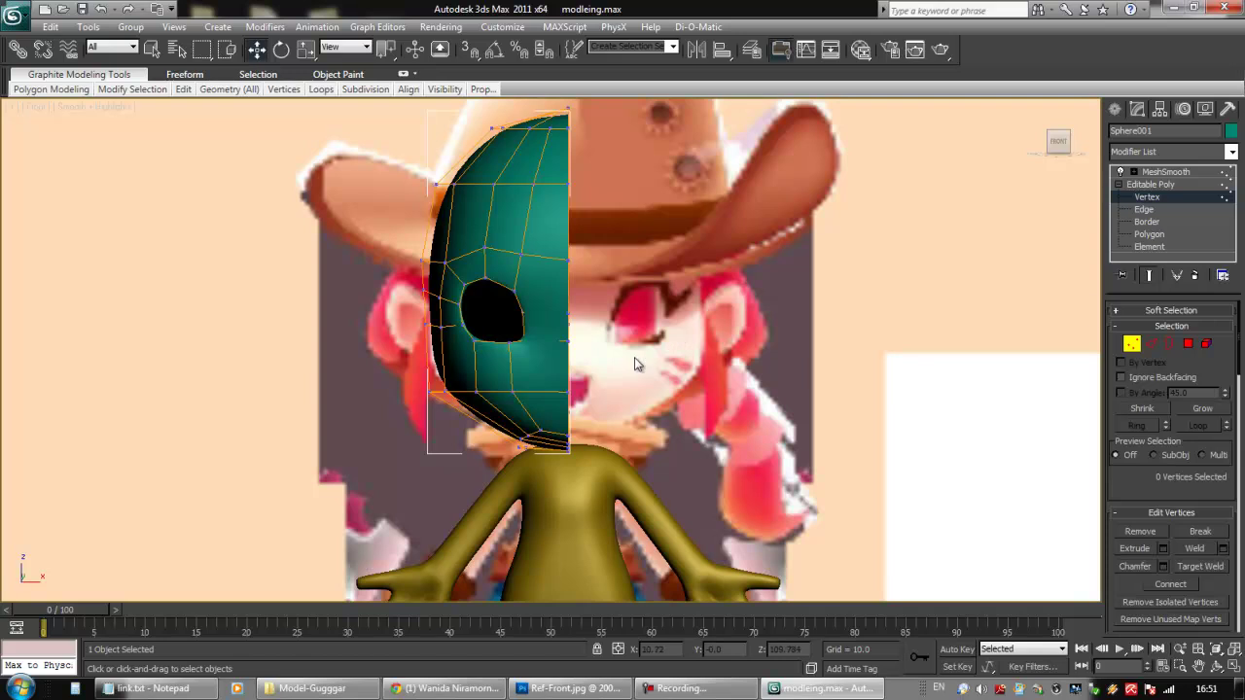
Leave vertex editing and mirror the half head along the X axis as a copy with an offset of 0.0
left_click(1132, 344)
middle_click_drag(542, 289, 536, 345)
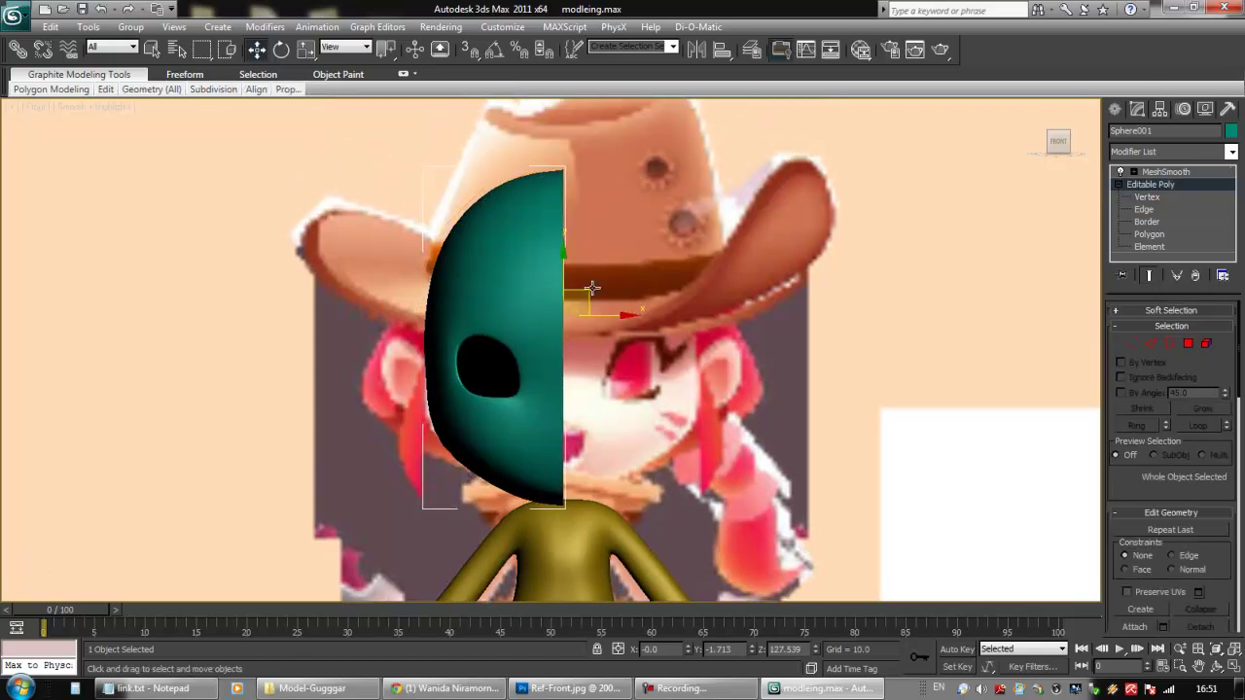
left_click(698, 50)
left_click_drag(593, 211, 913, 166)
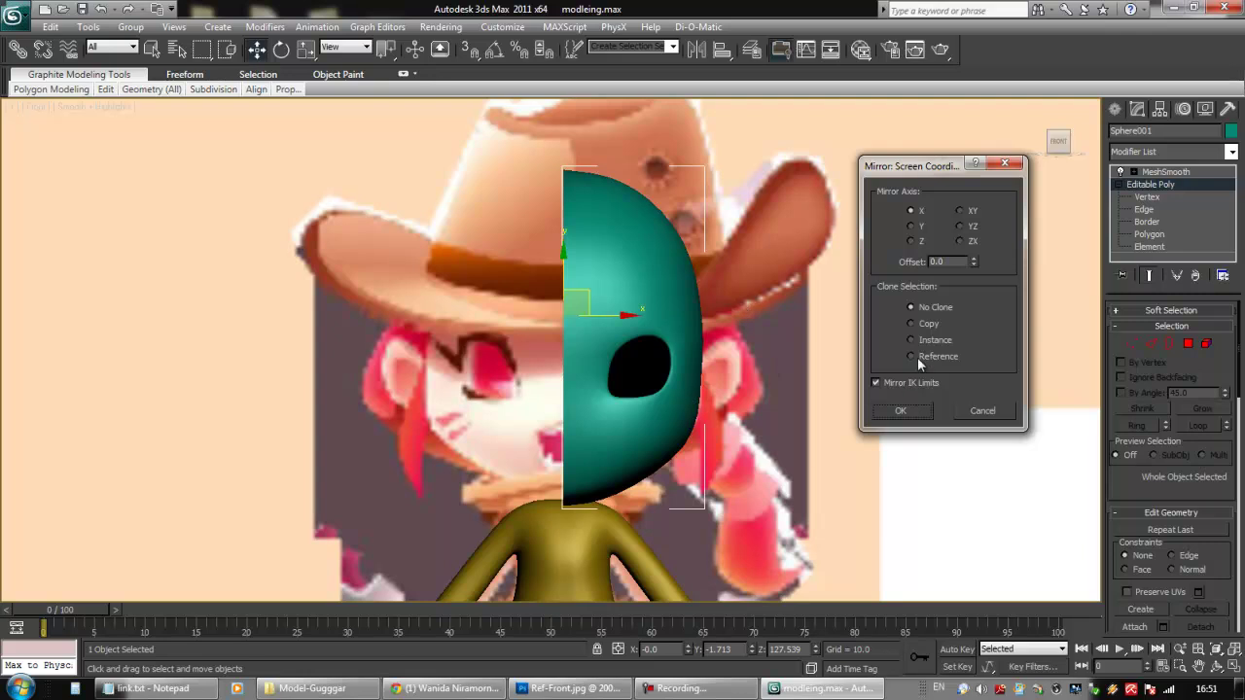
left_click(911, 324)
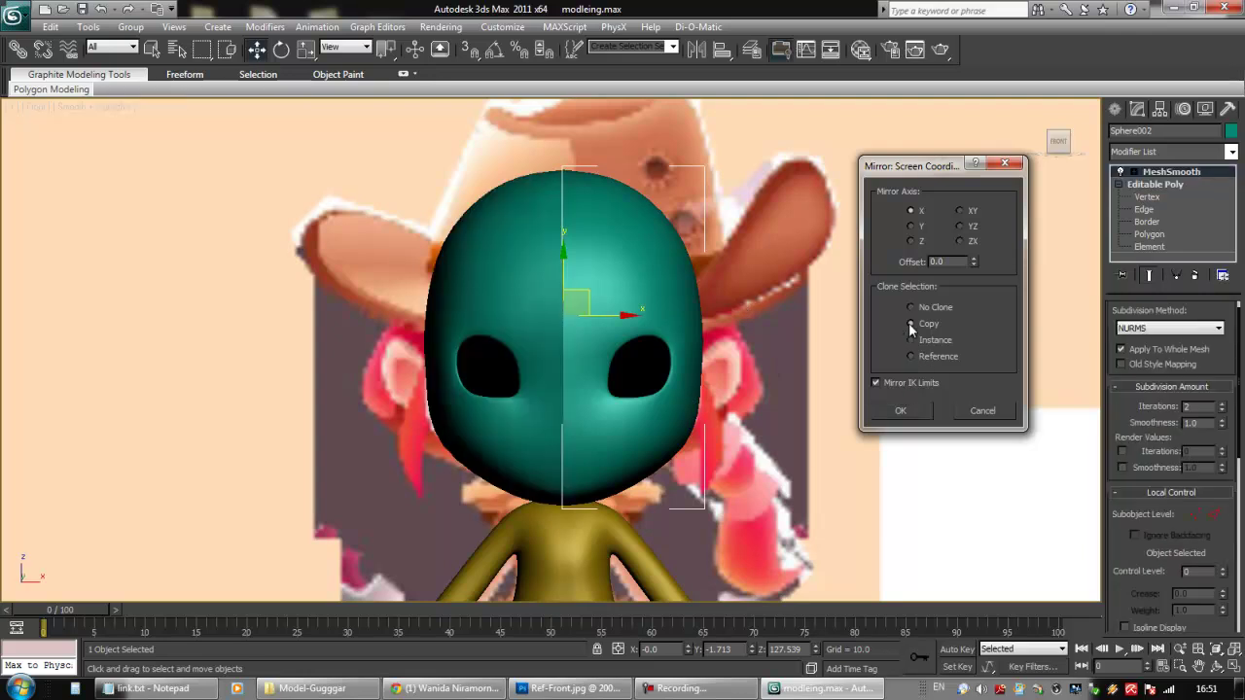
left_click(910, 226)
left_click(910, 242)
left_click(911, 227)
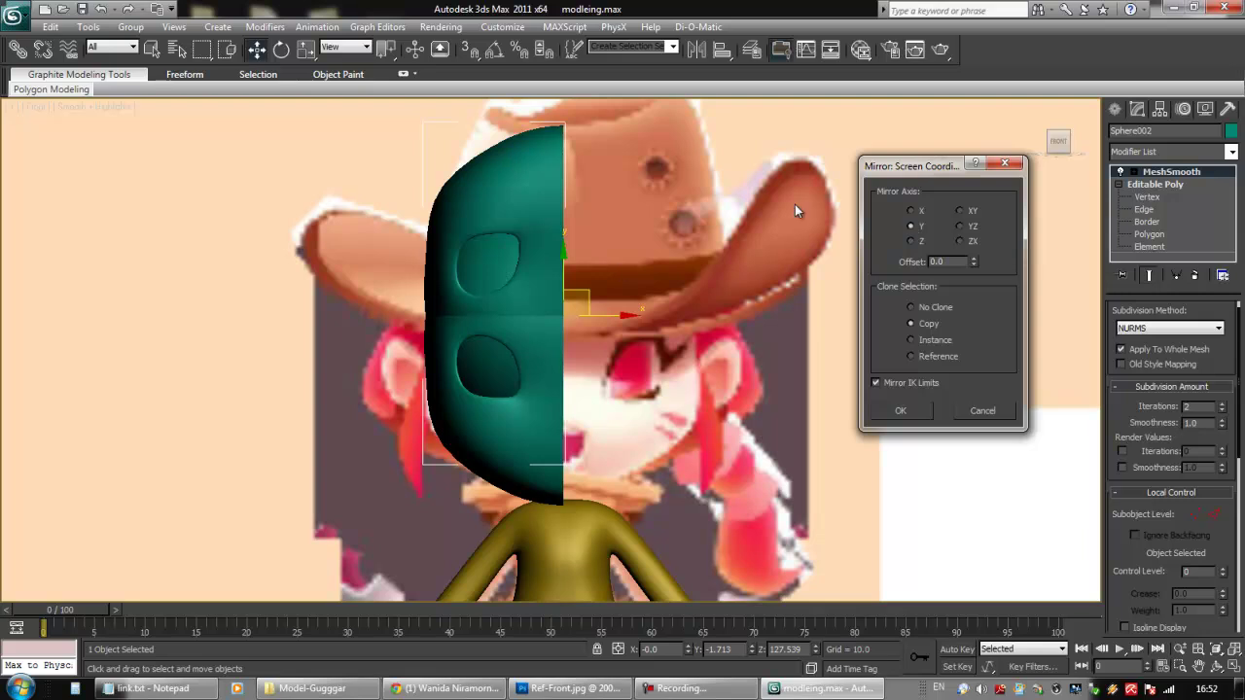
left_click(911, 212)
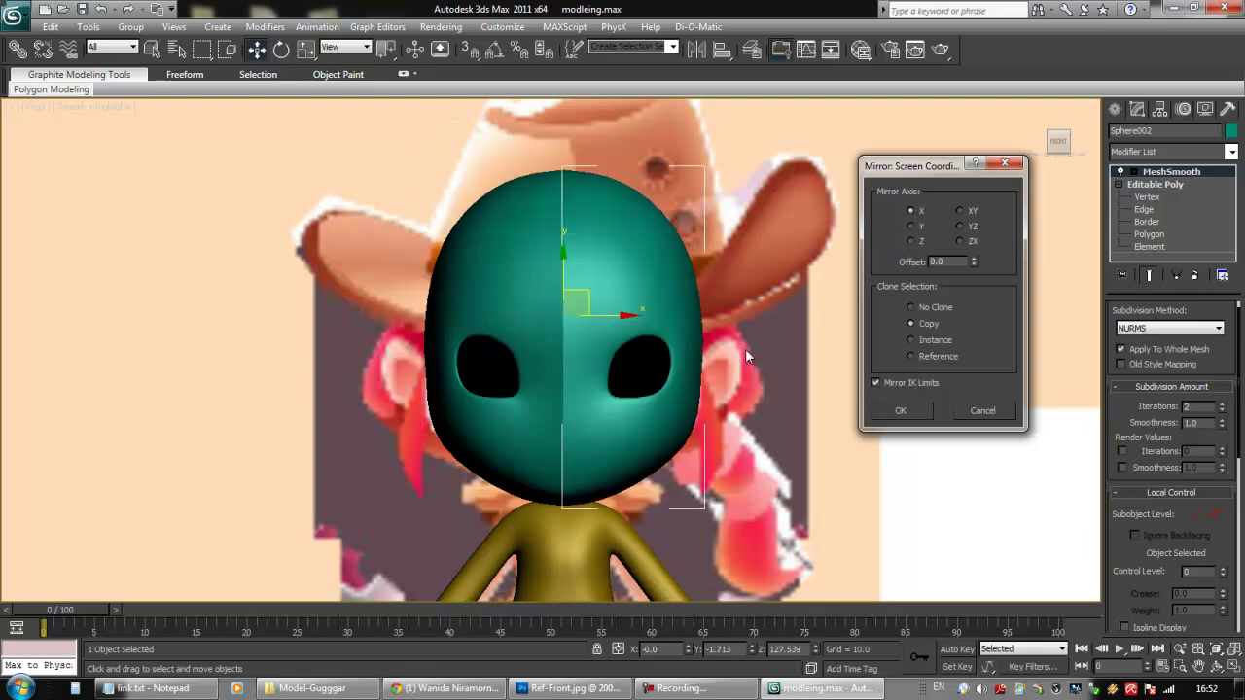
left_click(900, 411)
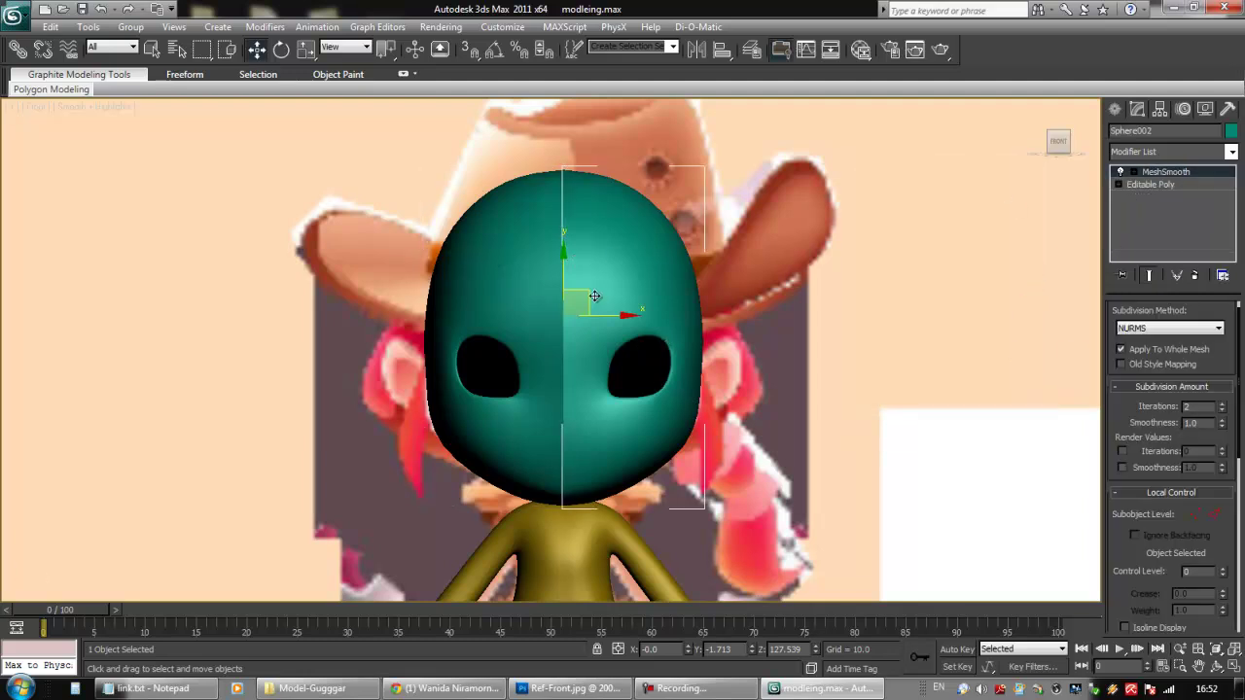
Remove the MeshSmooth modifier from both the mirrored half and the original half of the head
left_click(1195, 276)
left_click(504, 275)
left_click(1194, 276)
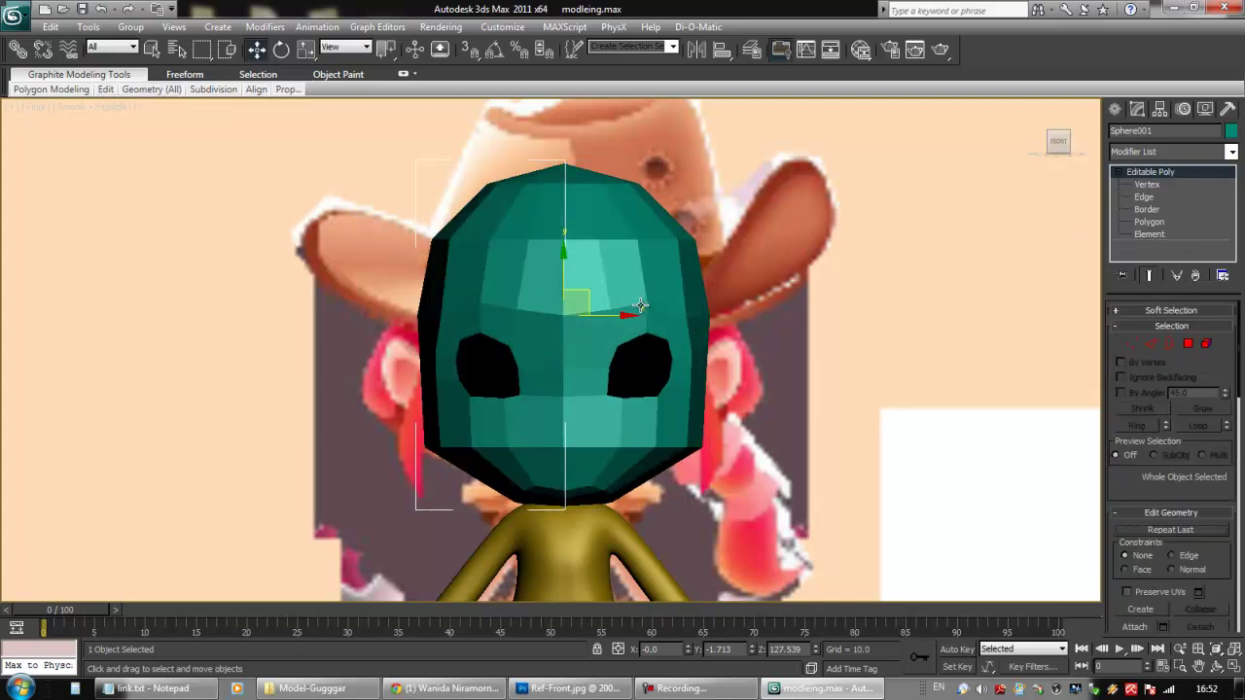
Attach the mirrored half to the original head half and switch to vertex editing
middle_click_drag(605, 307, 620, 290)
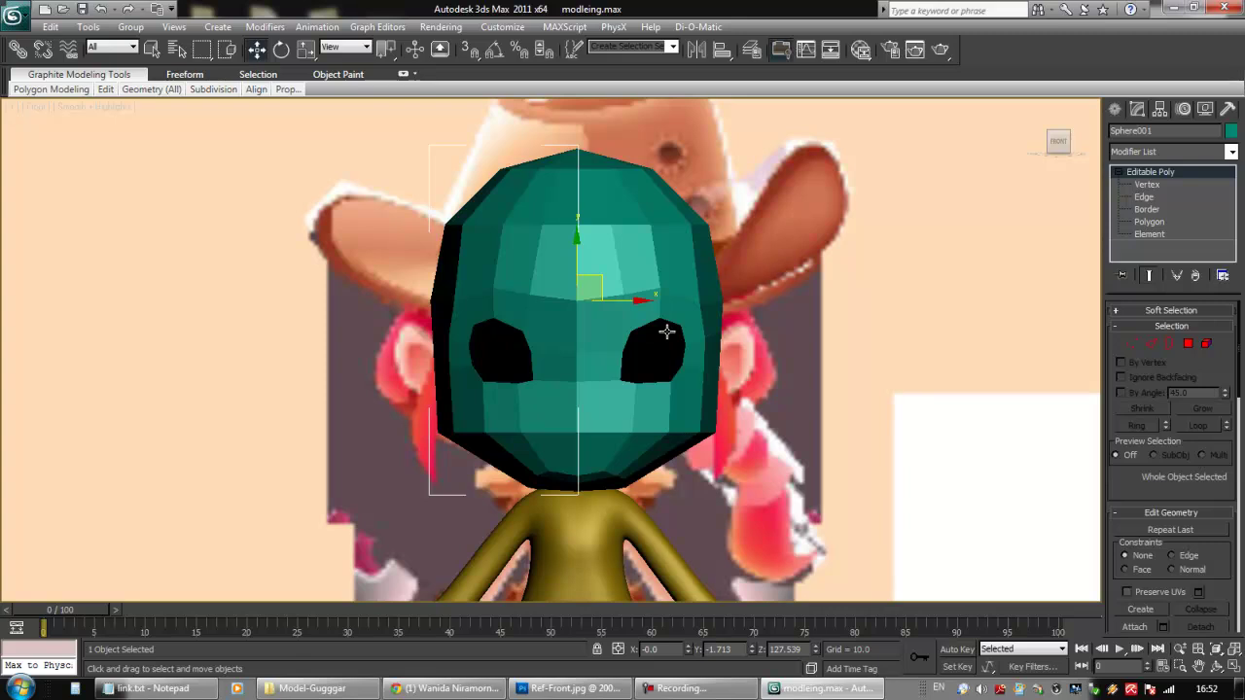
middle_click_drag(654, 406, 684, 386)
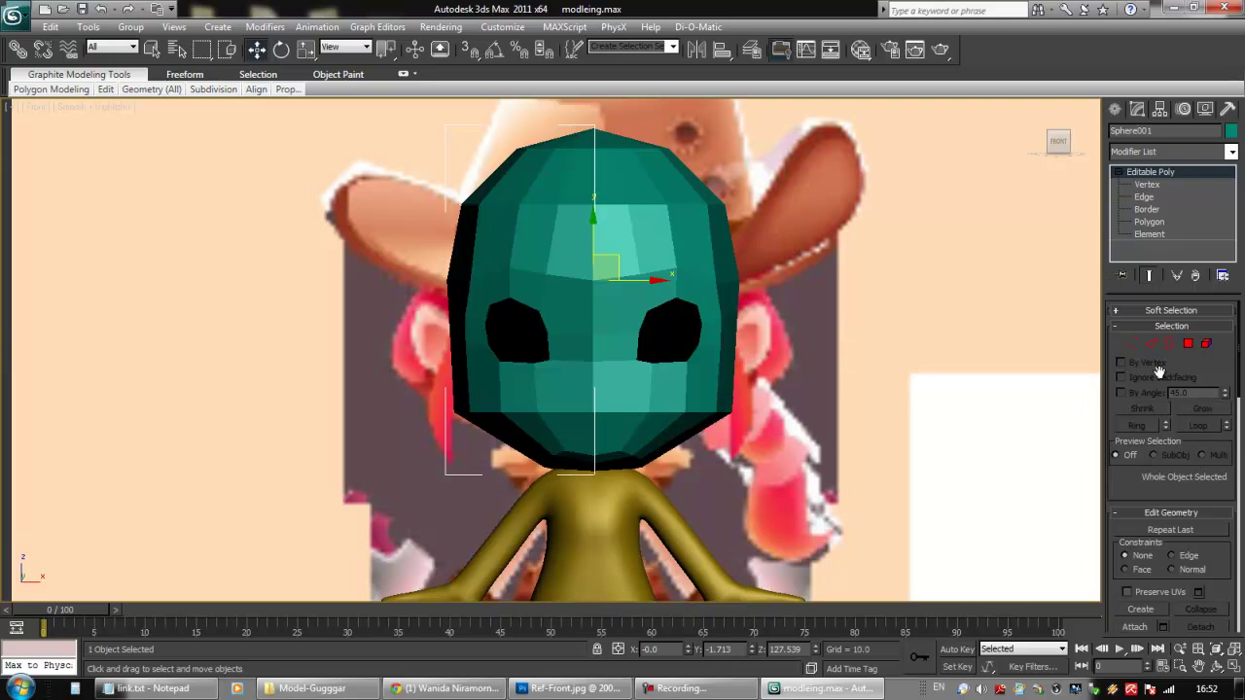
left_click(658, 240)
left_click(571, 229)
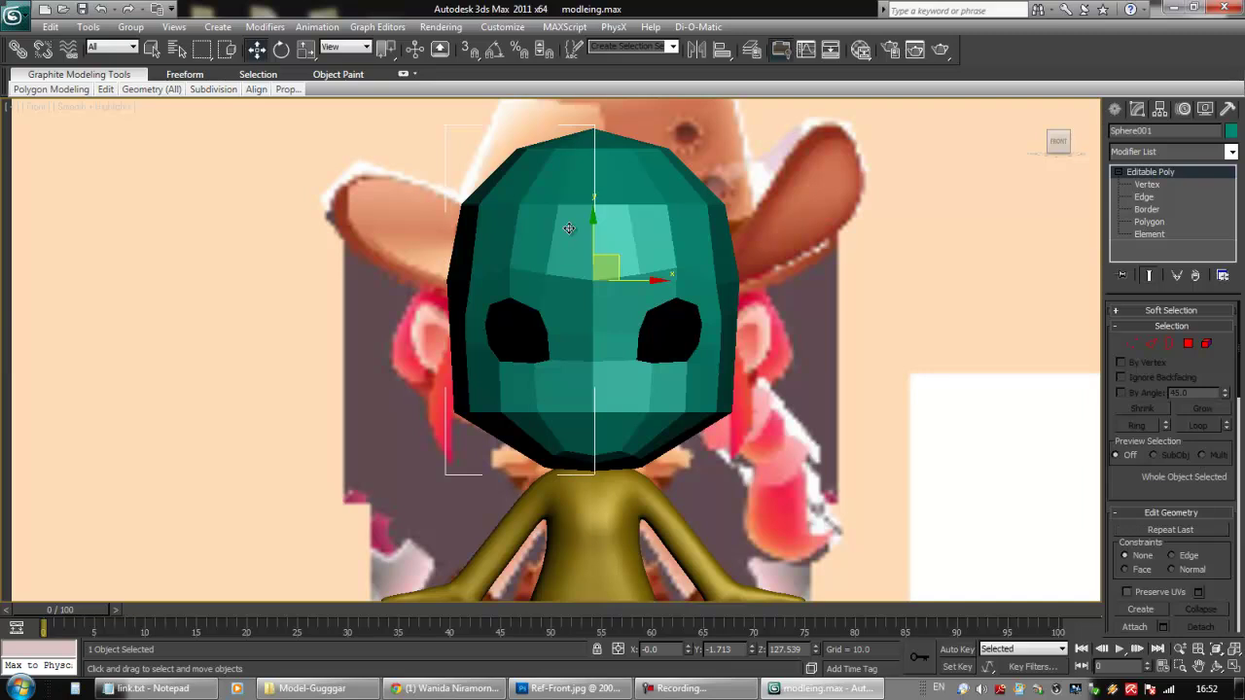
scroll(1139, 486, "down", 5)
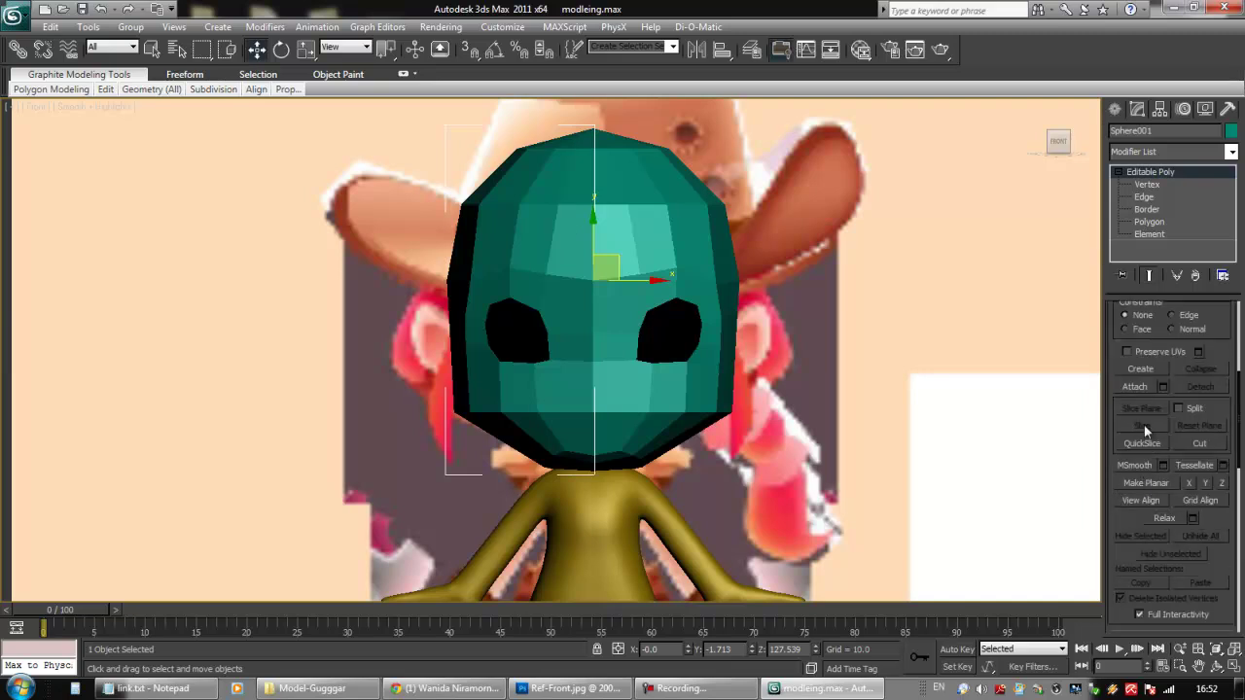
scroll(1147, 419, "up", 1)
left_click(1140, 433)
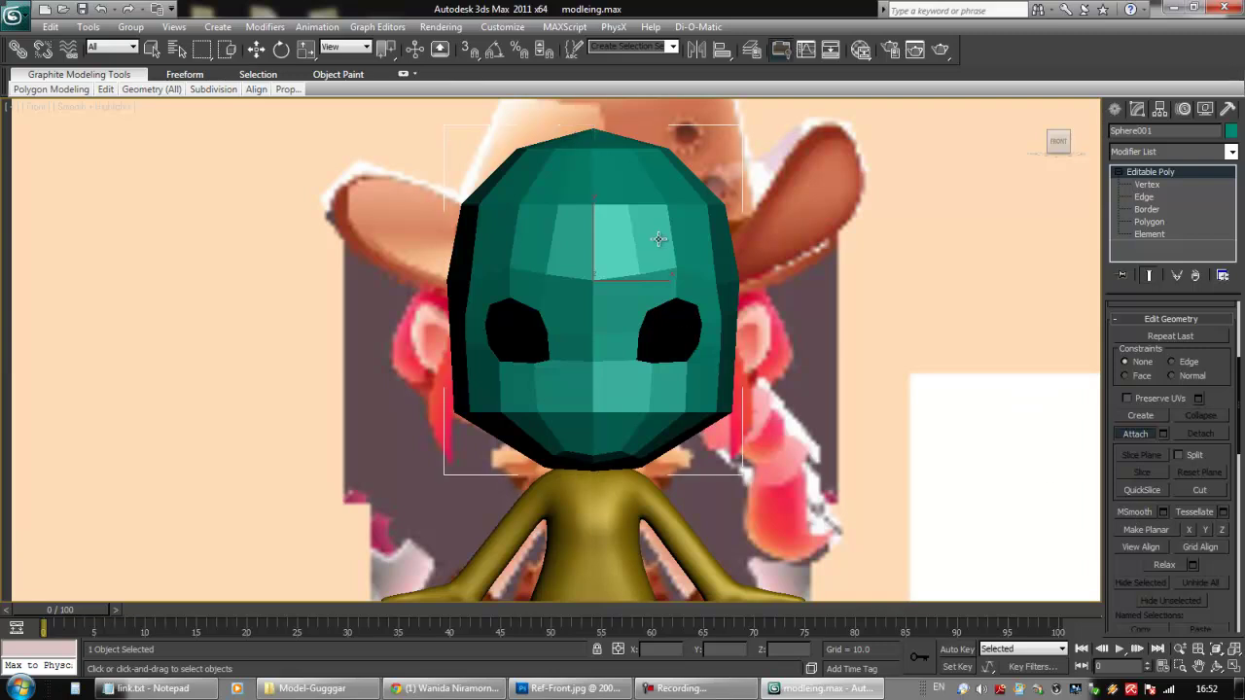
right_click(696, 281)
left_click(1143, 184)
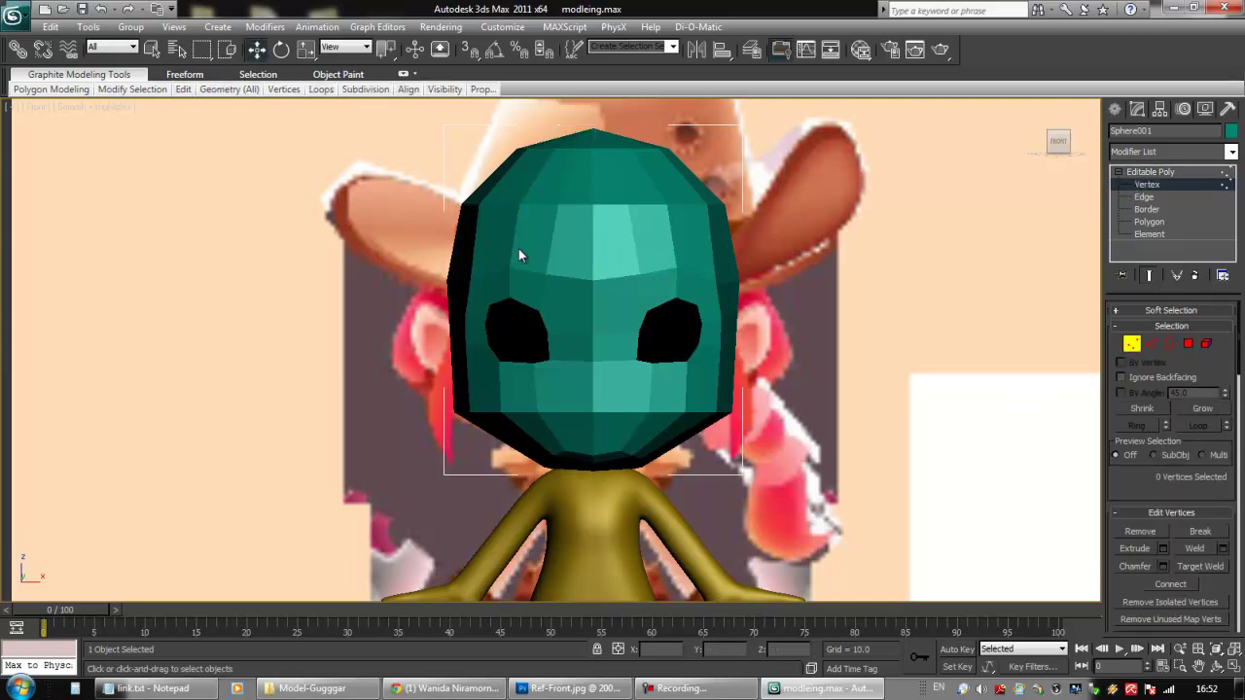
Test whether the halves are joined by moving two forehead vertices on the centre seam, undoing each move
key("F3")
left_click(592, 202)
left_click_drag(631, 205, 621, 205)
key("F3")
key("ctrl+z")
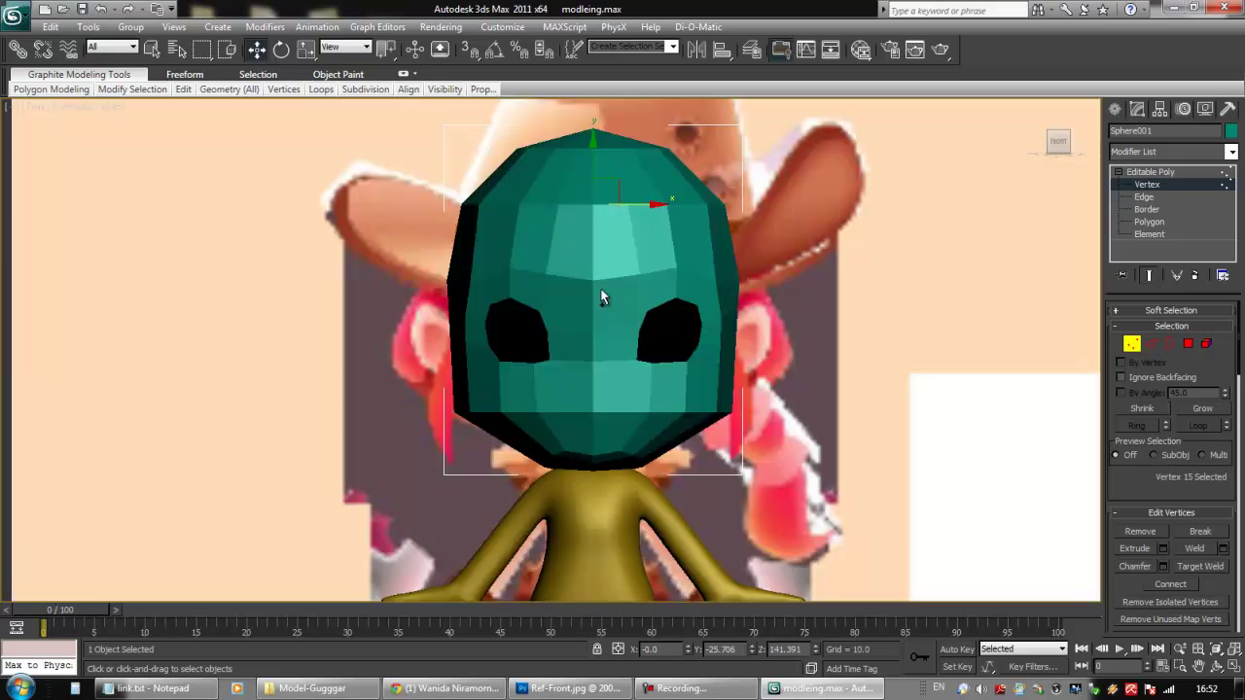
left_click(593, 279)
left_click_drag(634, 280, 615, 279)
middle_click_drag(671, 296, 671, 335, "alt")
key("ctrl+z")
middle_click_drag(671, 334, 660, 327, "alt")
Select all vertices along the head's vertical centre seam in the front wireframe view, and restore the shaded display
key("f")
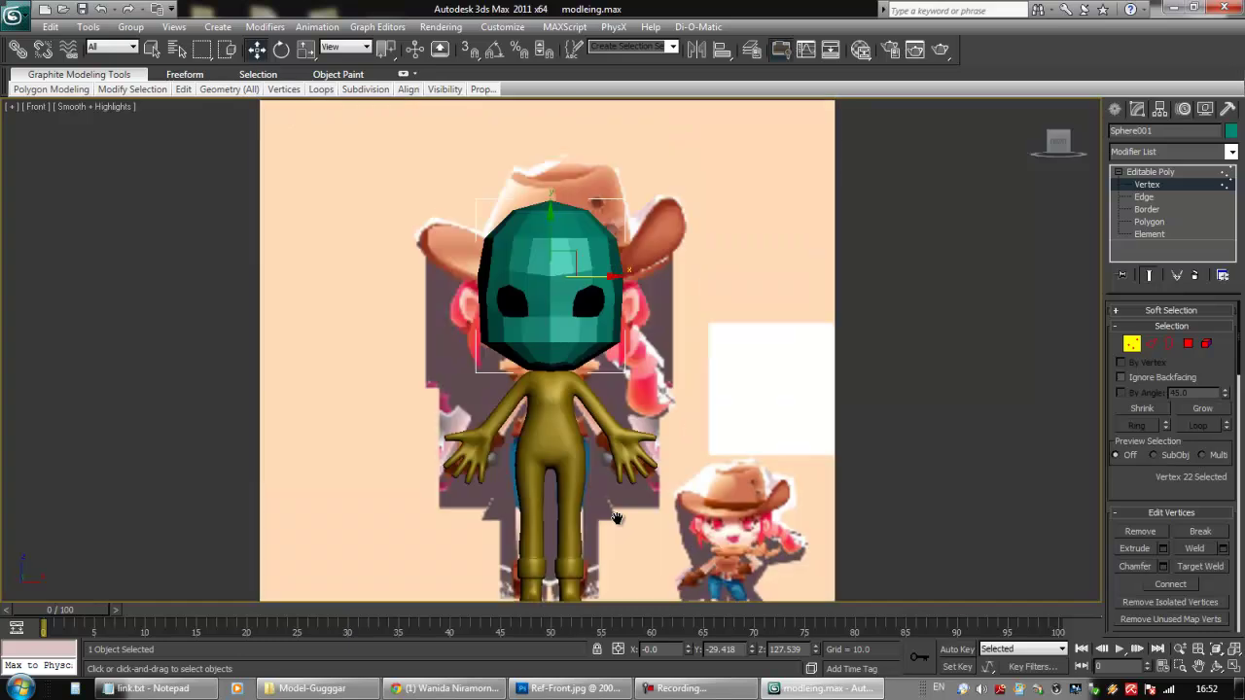
scroll(580, 277, "up", 3)
middle_click_drag(577, 270, 615, 490)
scroll(597, 427, "down", 2)
middle_click_drag(596, 425, 583, 388)
scroll(580, 389, "up", 2)
key("F3")
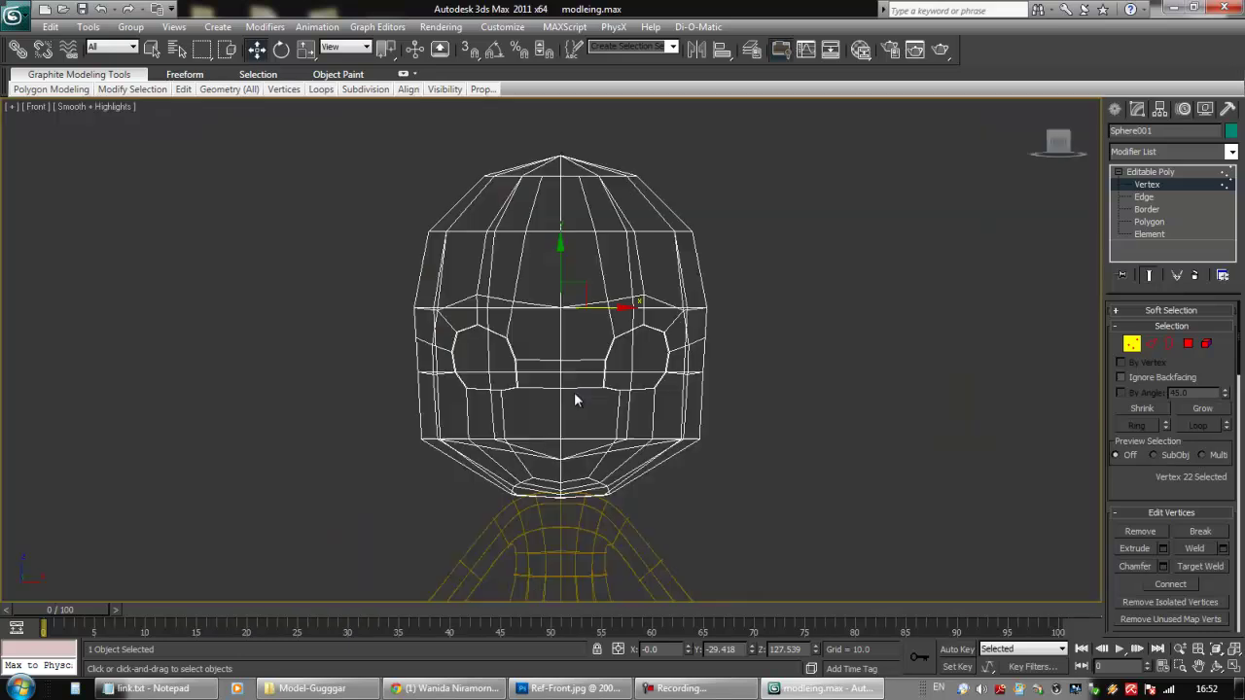
left_click_drag(560, 153, 570, 522, "ctrl")
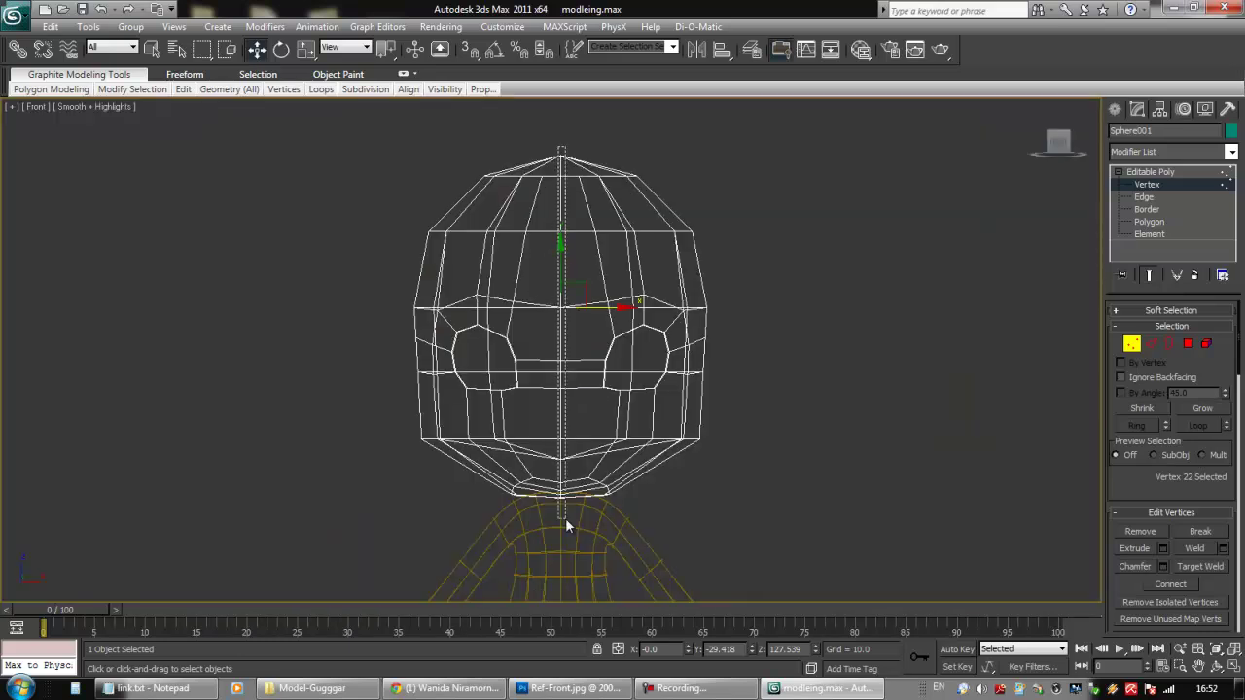
middle_click_drag(597, 431, 624, 450, "alt")
key("F3")
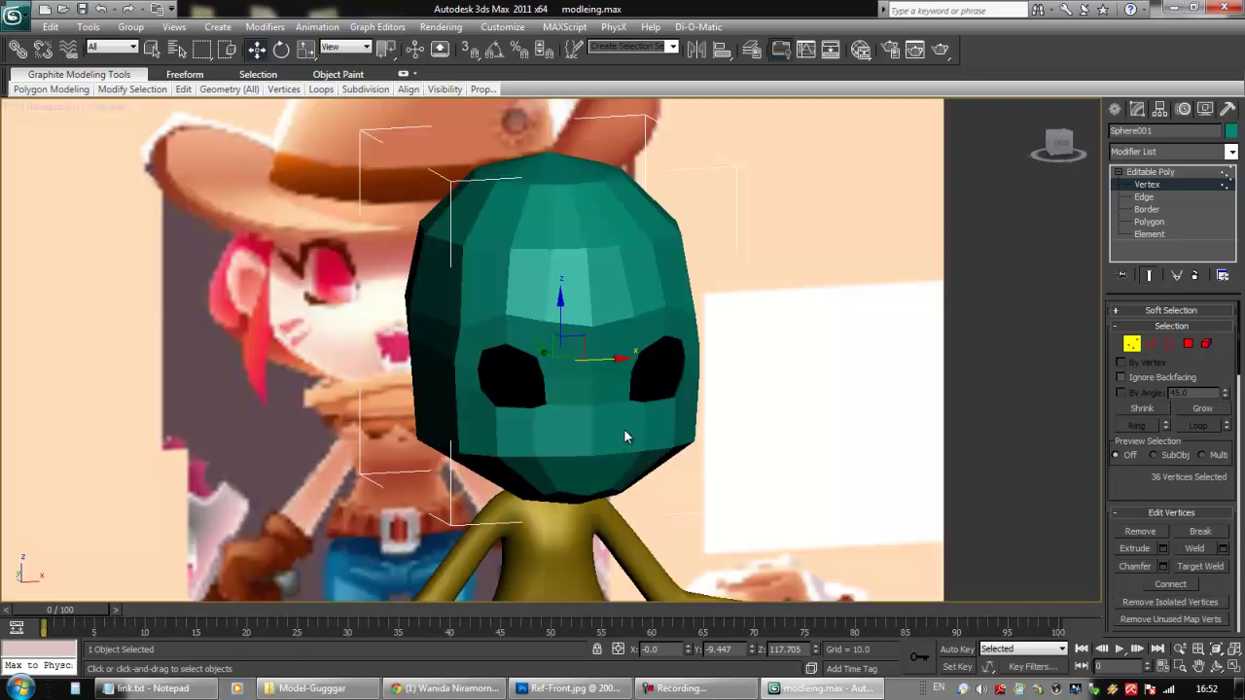
Weld the selected centre-seam vertices with a weld threshold of 0.11
middle_click_drag(686, 407, 713, 380)
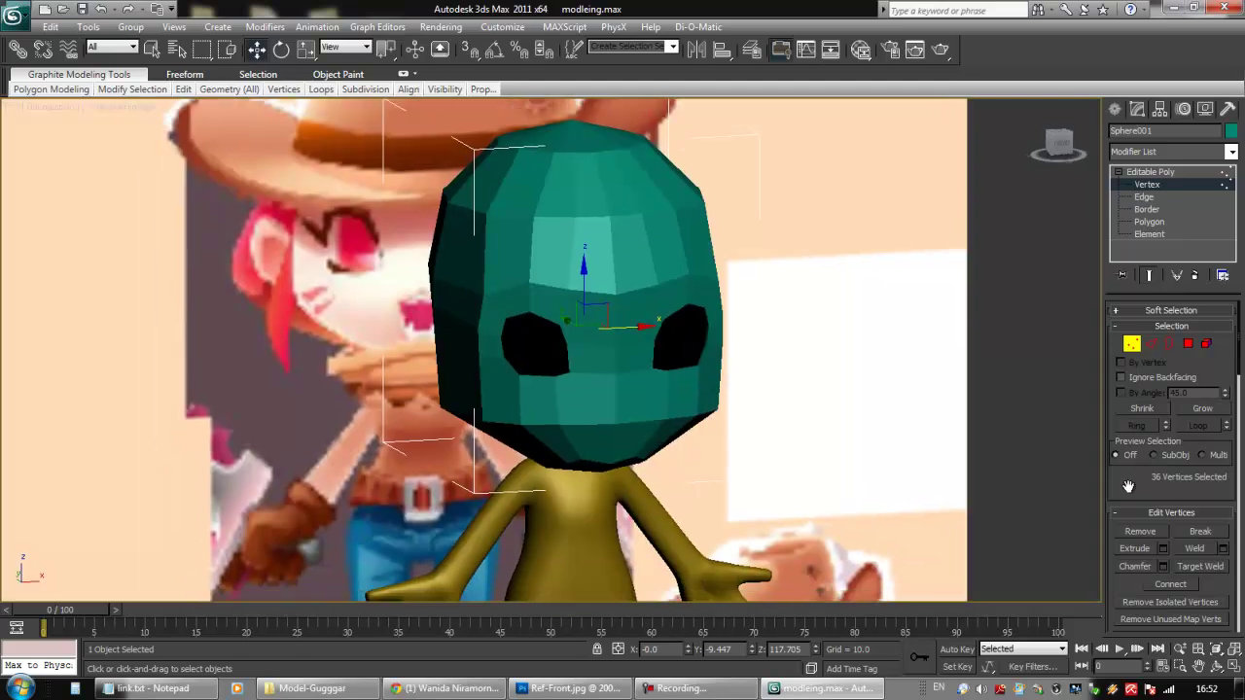
left_click_drag(1128, 486, 1129, 418)
left_click(1222, 476)
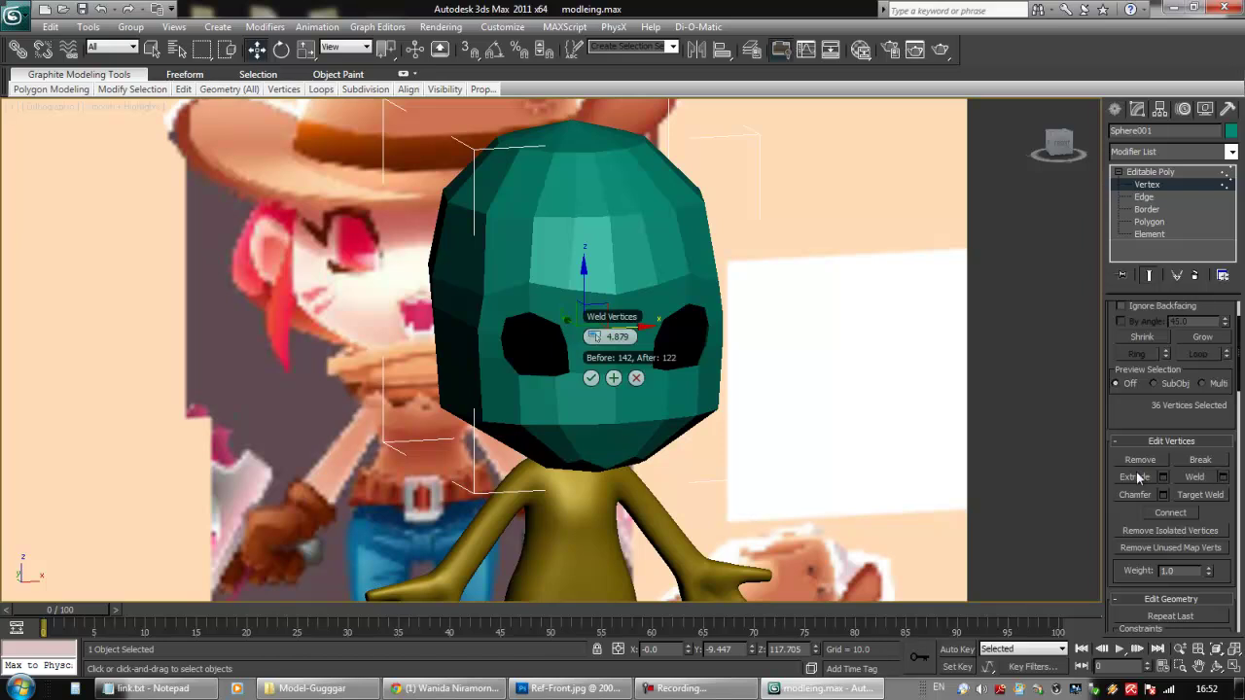
mouse_move(590, 338)
left_mouse_down()
mouse_move(501, 337)
mouse_move(614, 340)
left_mouse_up()
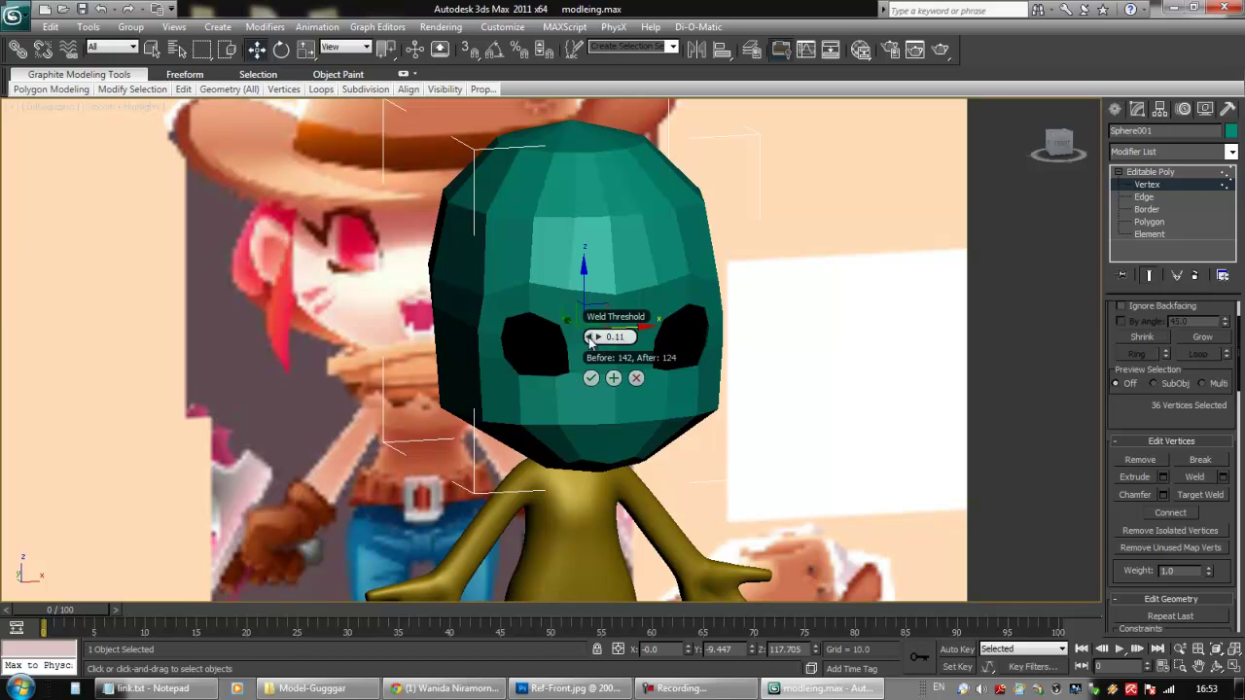
left_click(592, 379)
Check the weld with edges displayed by moving a front seam vertex, undo the move, and clear the selection
middle_click_drag(595, 377, 754, 222, "alt")
key("F4")
left_click(631, 292)
left_click_drag(648, 291, 667, 307)
key("ctrl+z")
middle_click_drag(686, 326, 759, 334, "alt")
left_click(776, 343)
middle_click_drag(870, 331, 836, 296, "alt")
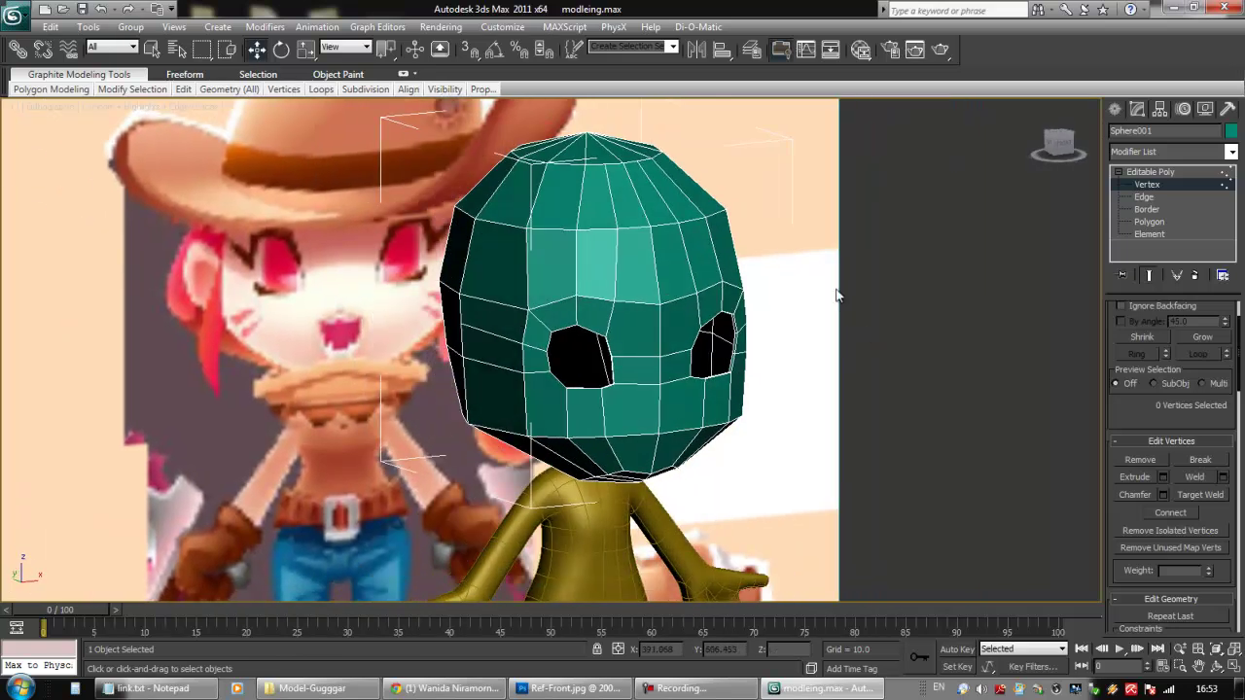
Leave vertex editing, apply MeshSmooth to the whole head with 2 iterations, and view it without edge display
left_click(1145, 185)
left_click(1229, 152)
left_click_drag(1240, 175, 1240, 272)
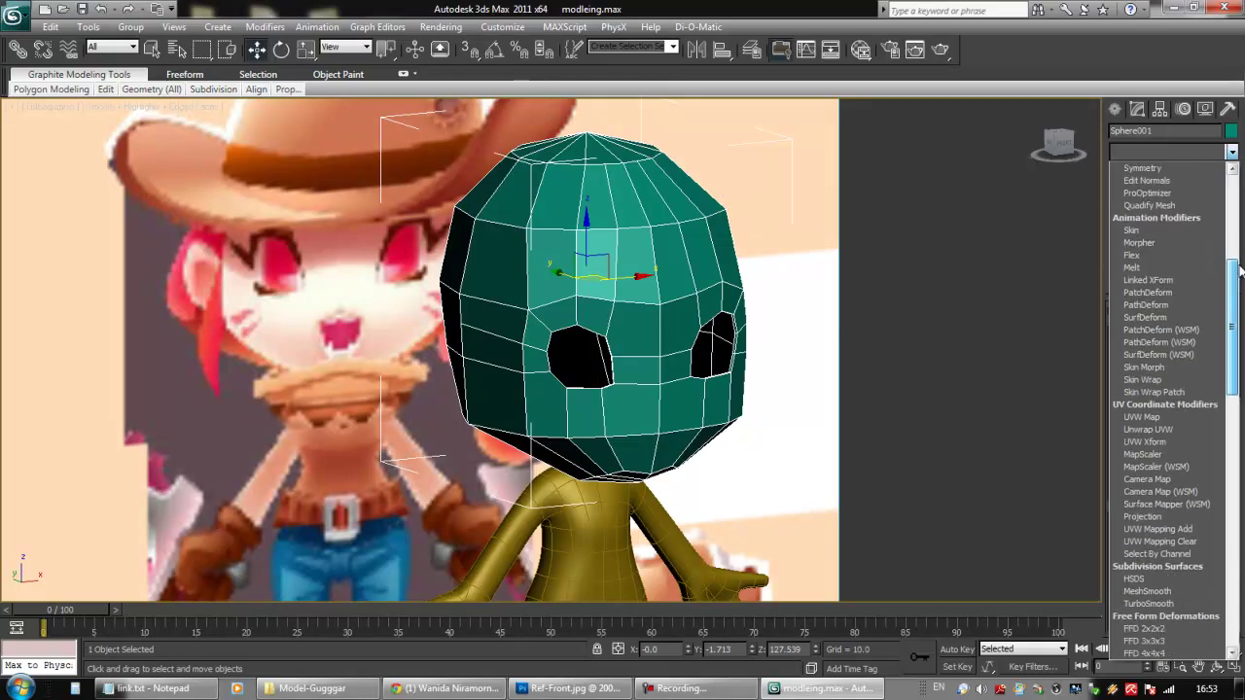
left_click(1146, 591)
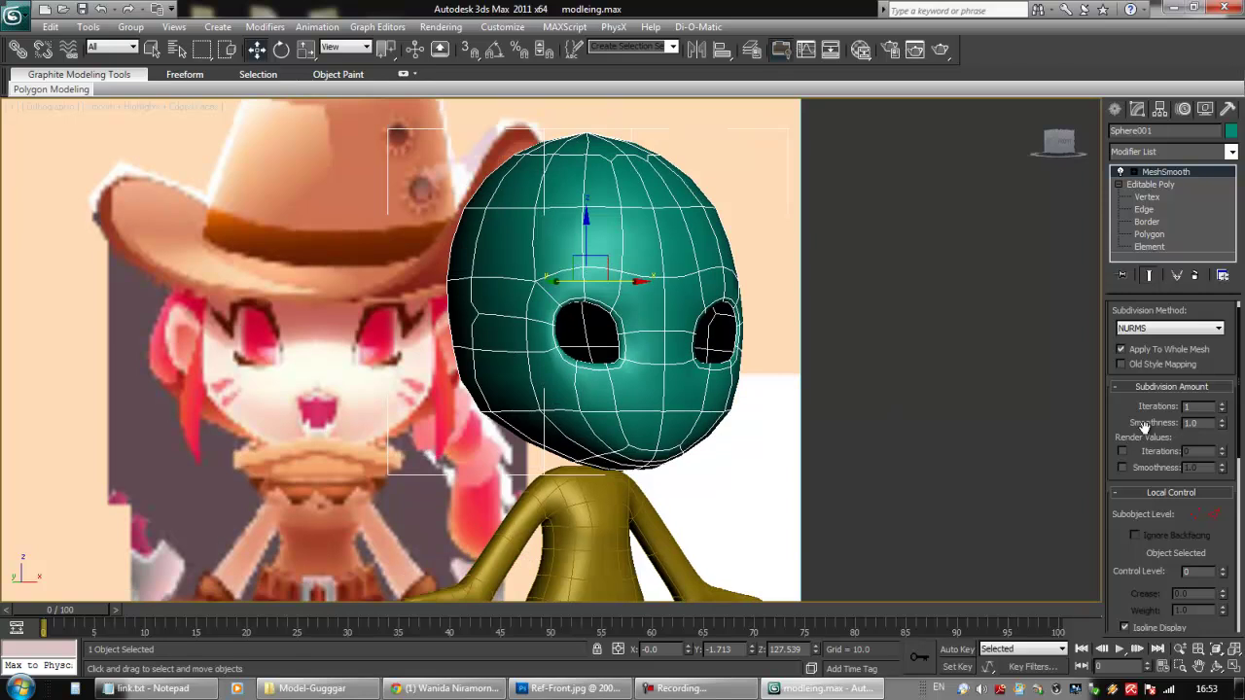
left_click(1222, 405)
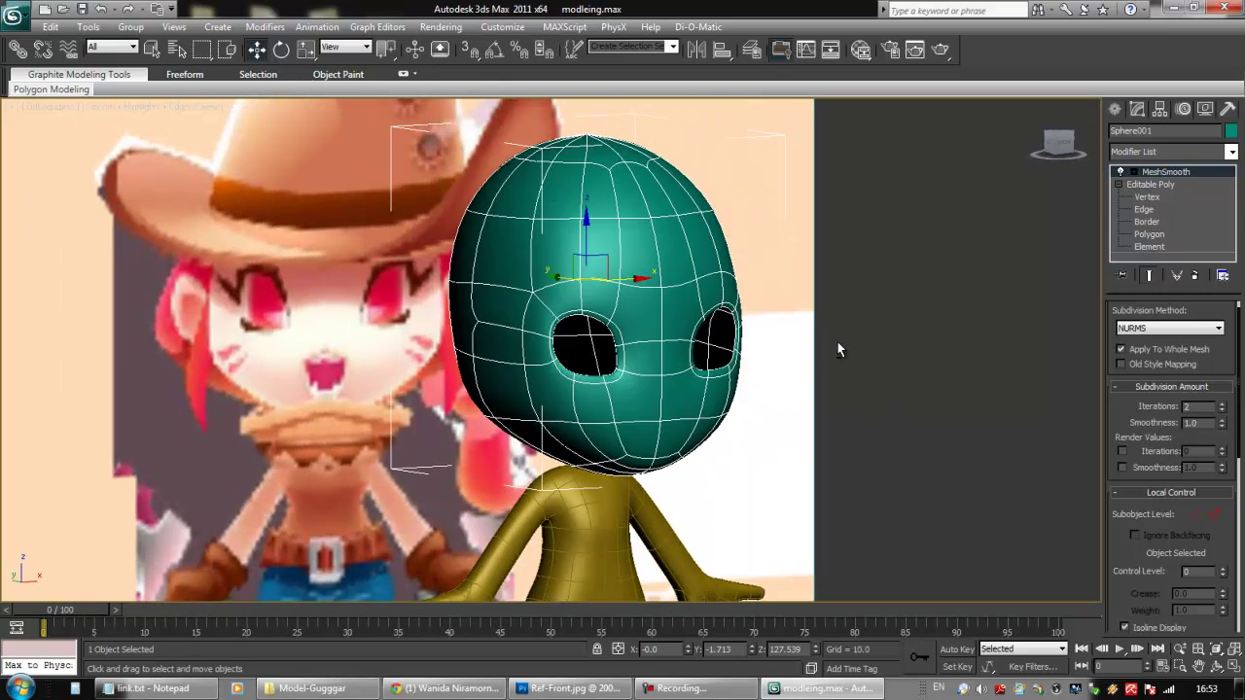
mouse_move(838, 350)
middle_mouse_down("alt")
mouse_move(750, 354)
mouse_move(852, 355)
mouse_move(822, 353)
mouse_move(797, 376)
mouse_move(717, 356)
mouse_move(823, 363)
mouse_move(818, 355)
middle_mouse_up("alt")
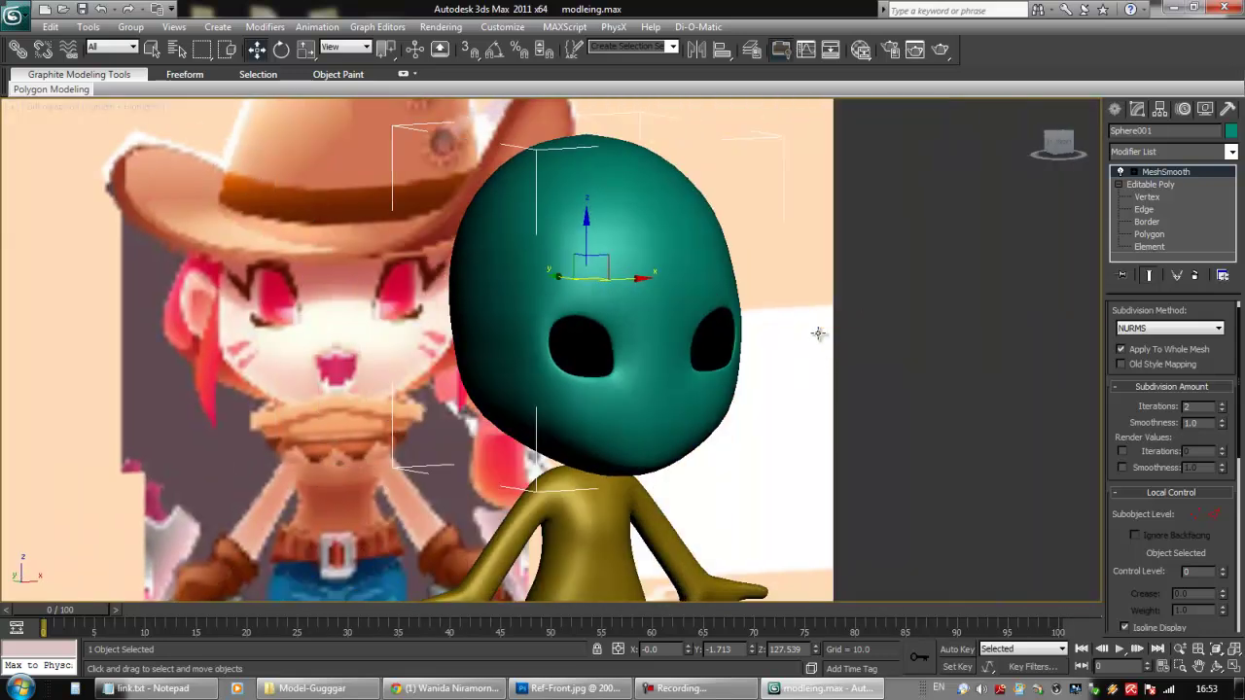